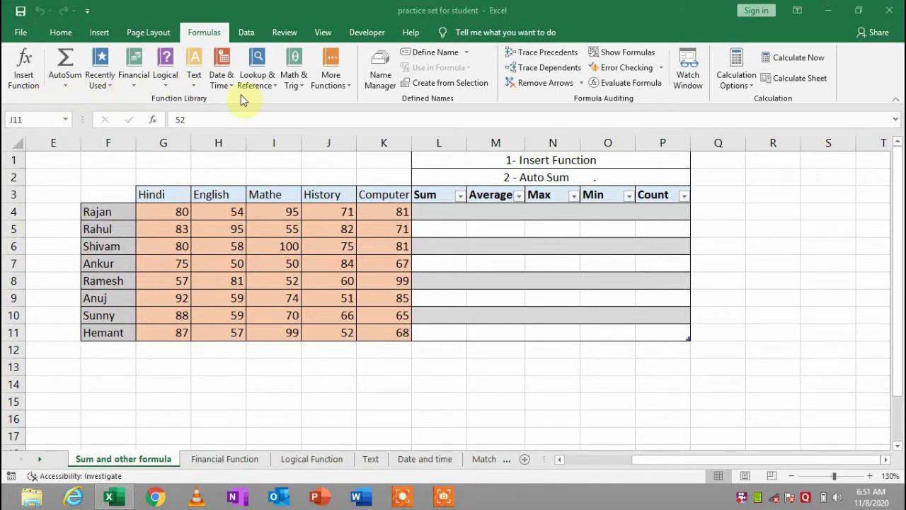
Insert =SUM(G4:K4) in L4 and fill it down to row 11, giving totals from 381 to 363
click(272, 228)
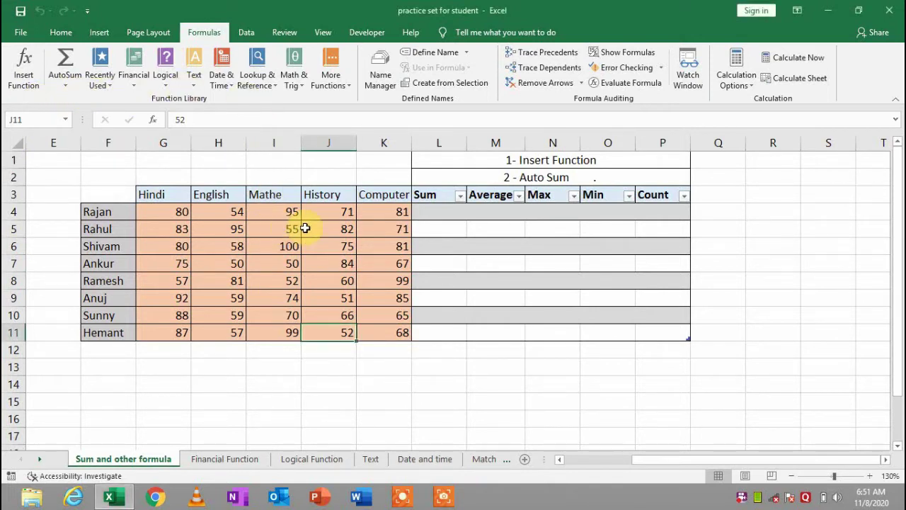
click(121, 214)
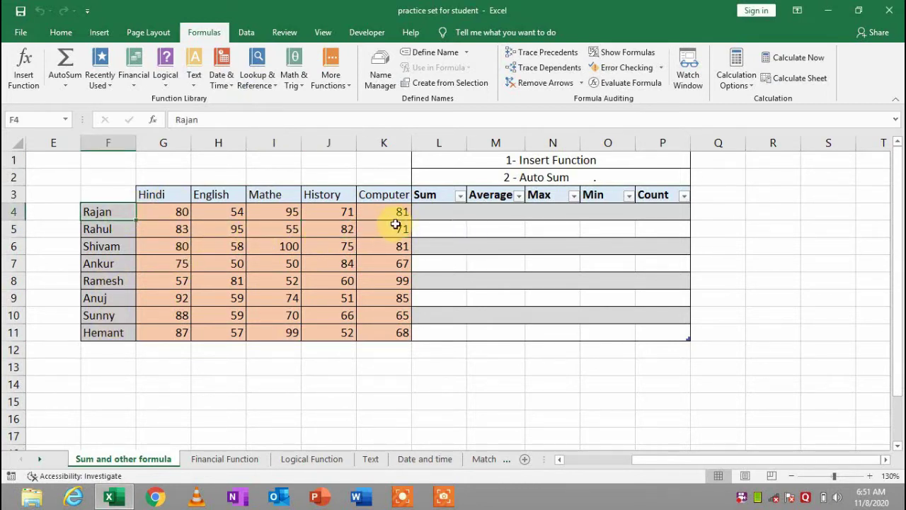
click(436, 216)
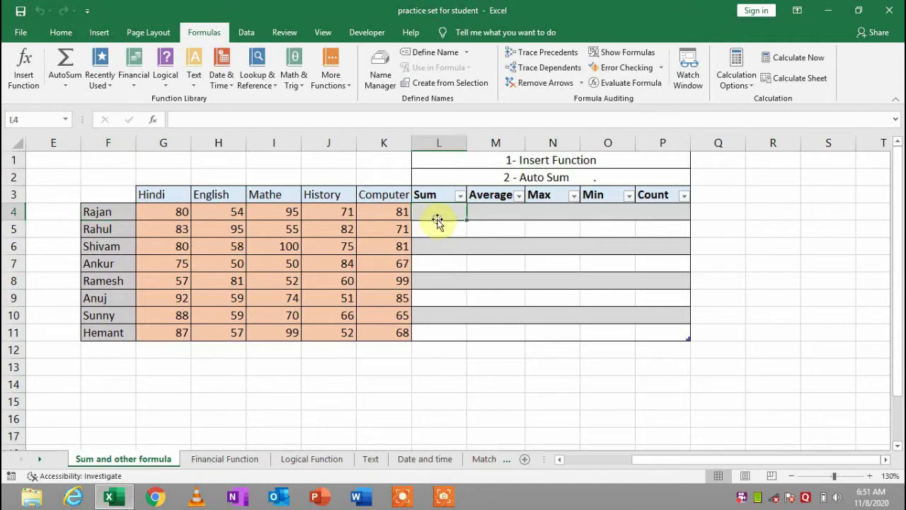
click(13, 82)
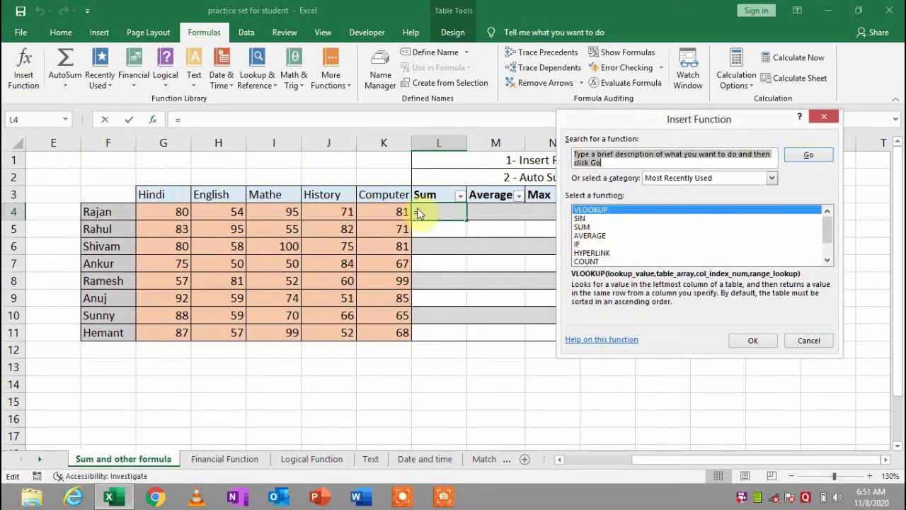
click(643, 165)
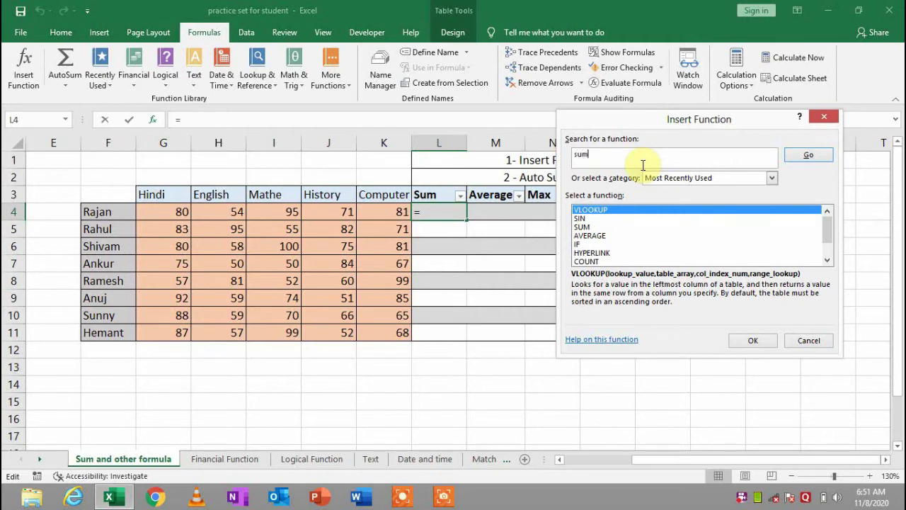
key(Return)
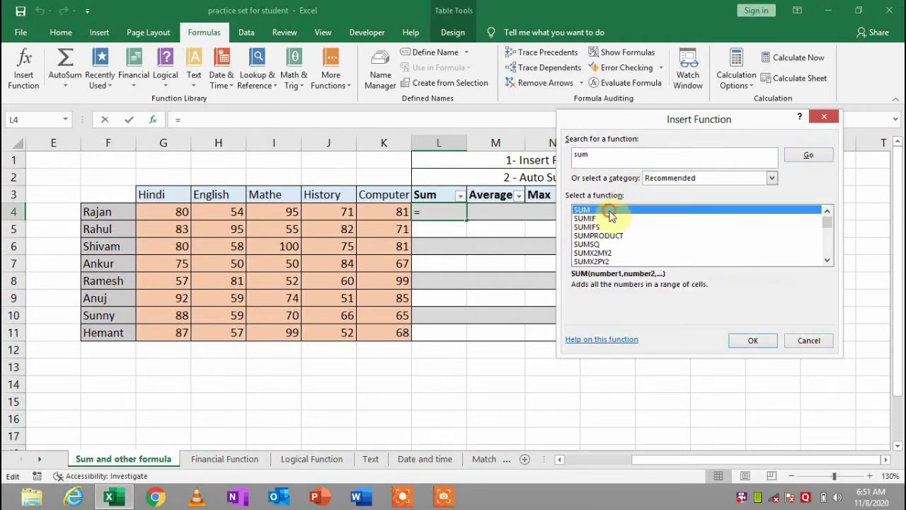
click(753, 341)
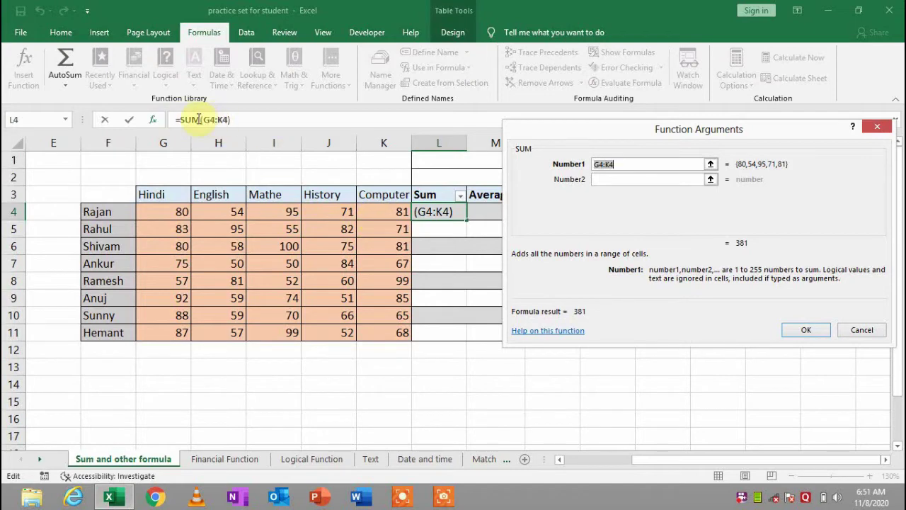
click(797, 330)
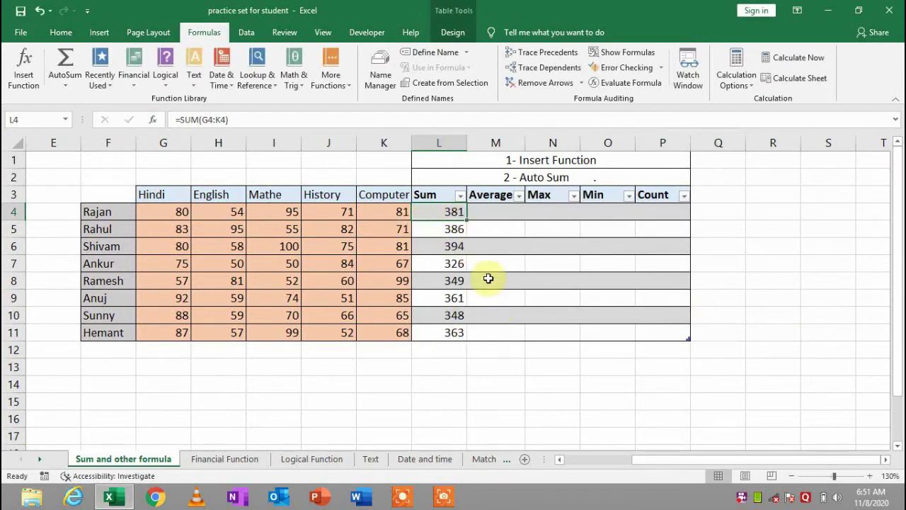
double_click(468, 218)
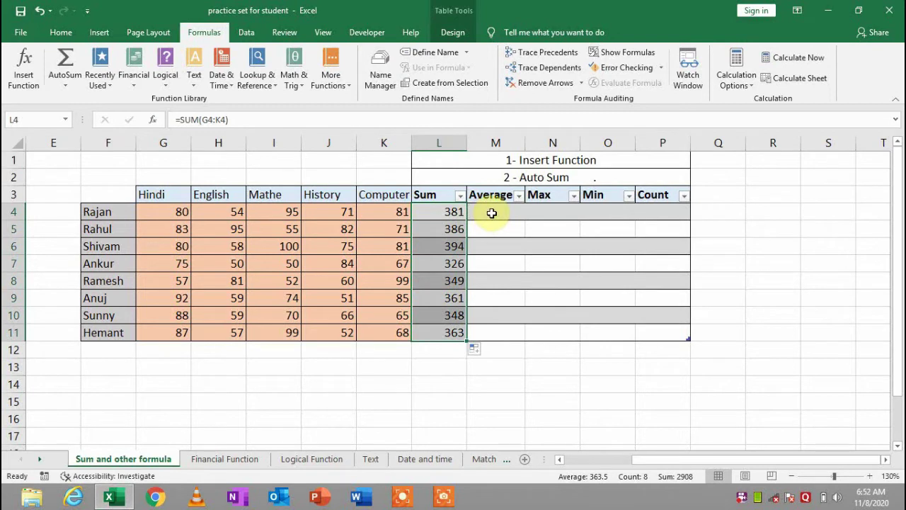
Insert =AVERAGE(G4:K4) in M4, correcting the range end to column K, for averages 76.2 to 72.6
click(492, 213)
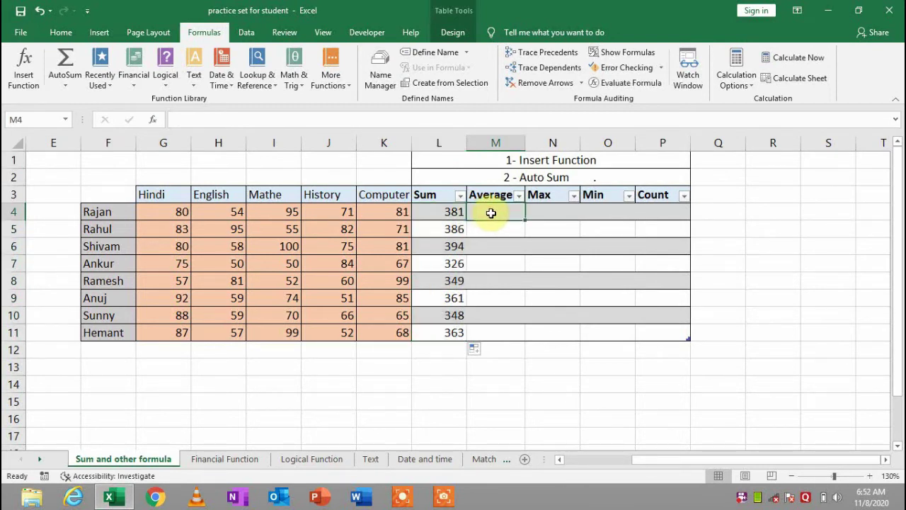
click(39, 82)
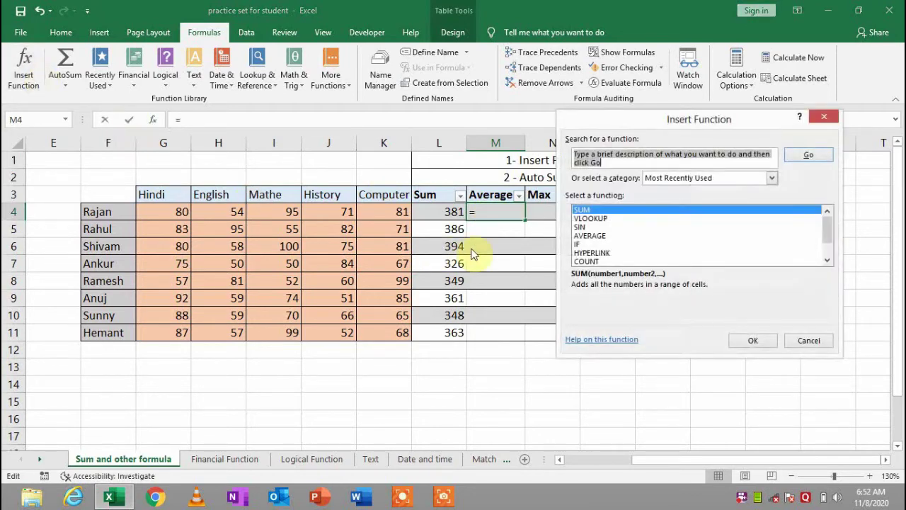
text(aver)
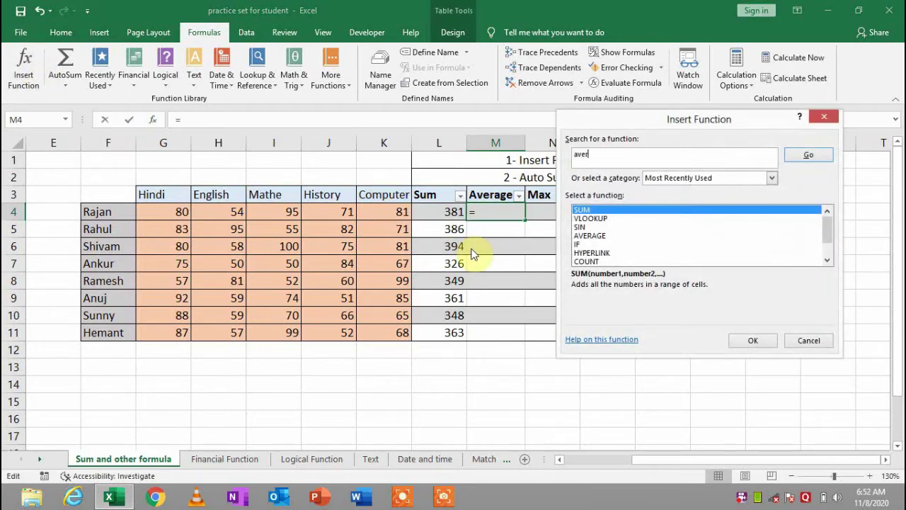
key(Return)
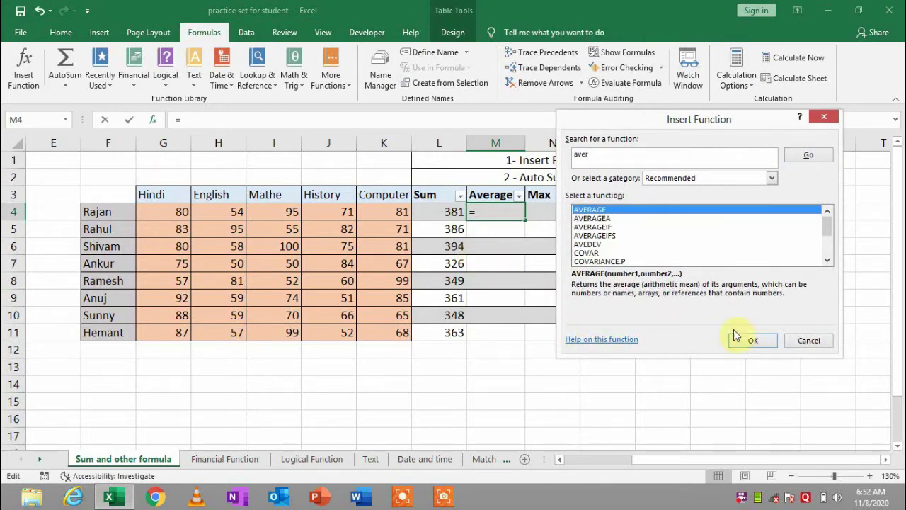
click(749, 342)
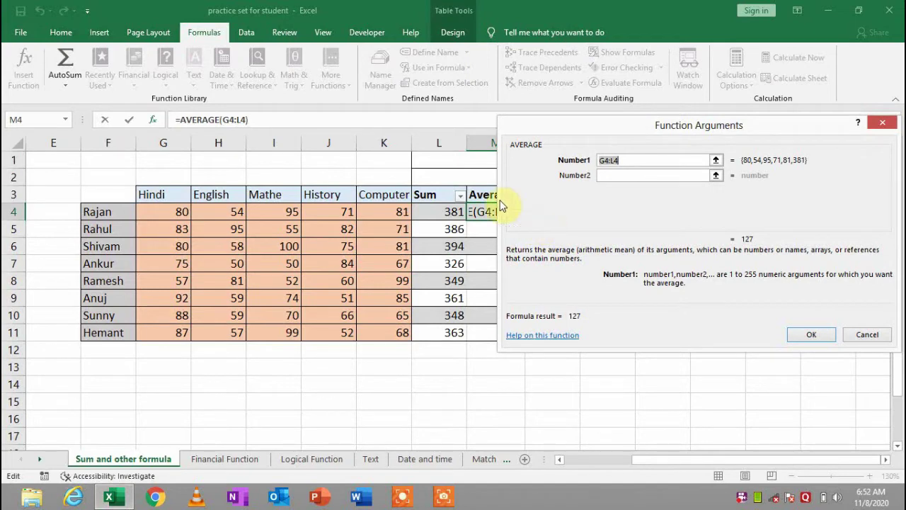
click(240, 118)
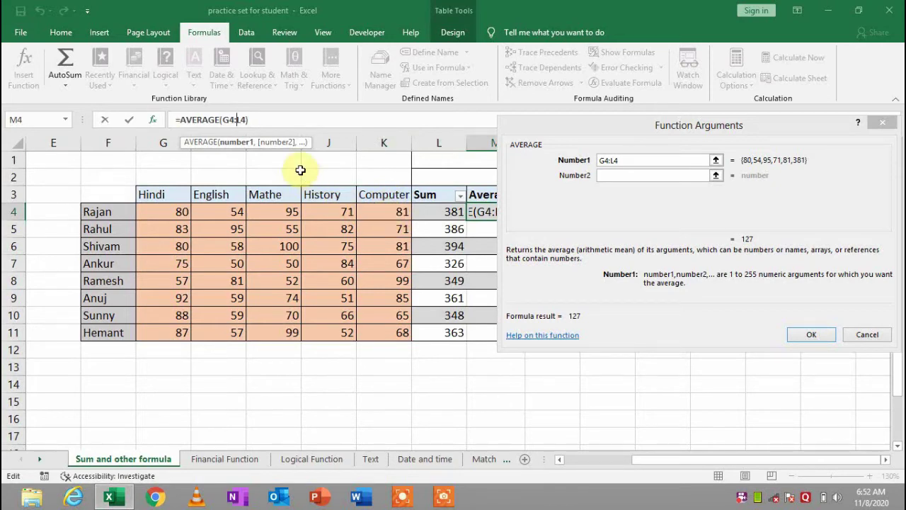
key(BackSpace)
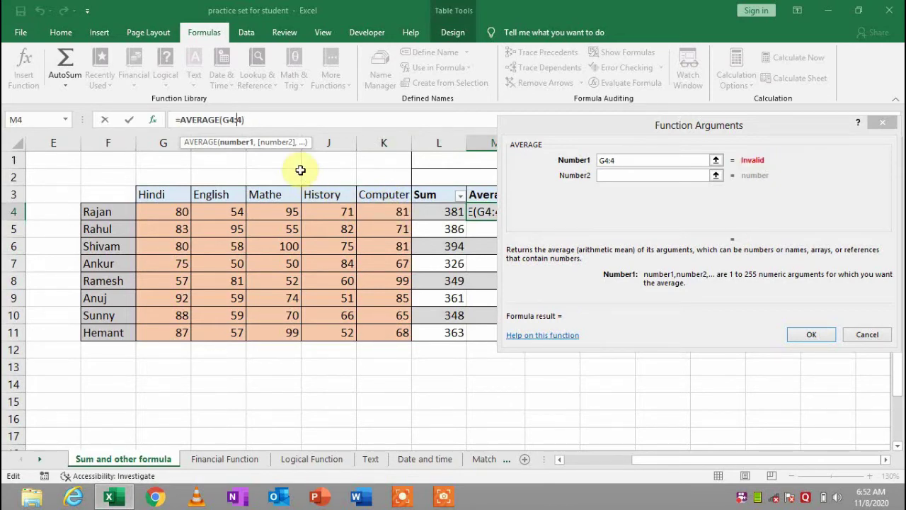
text(k)
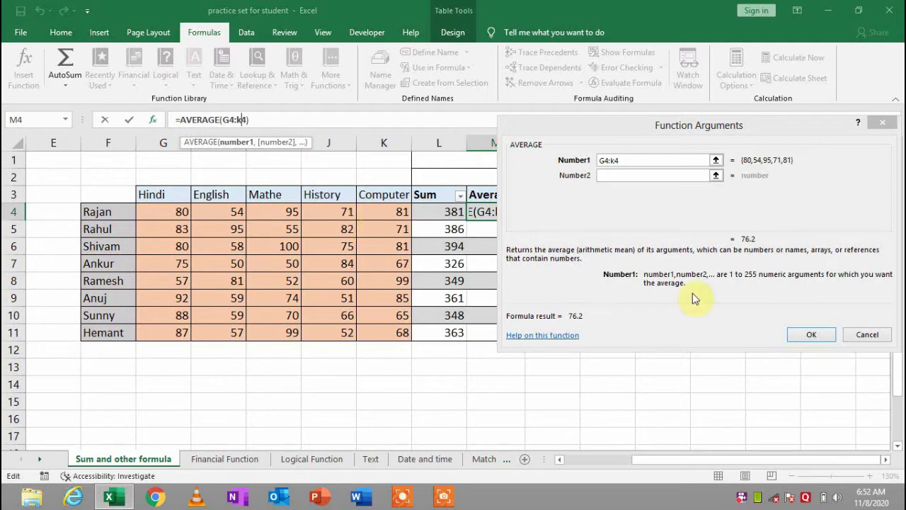
click(812, 336)
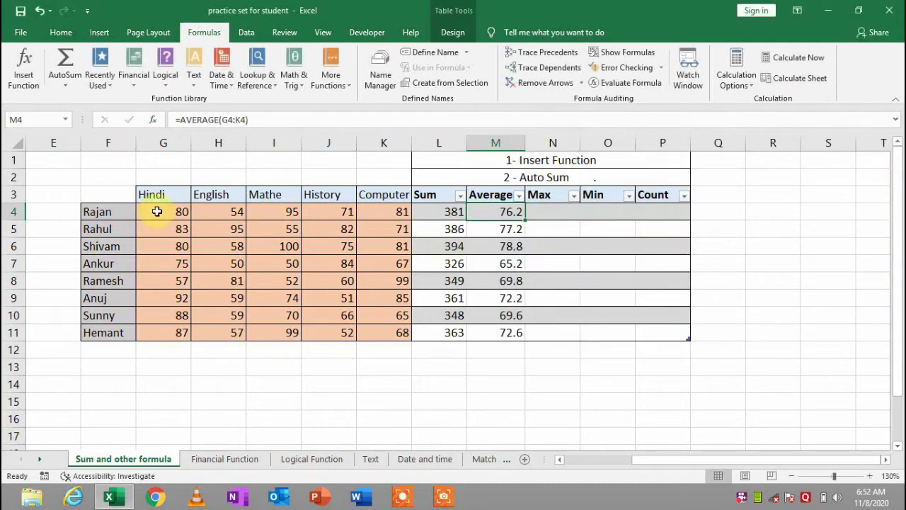
drag(160, 211, 396, 214)
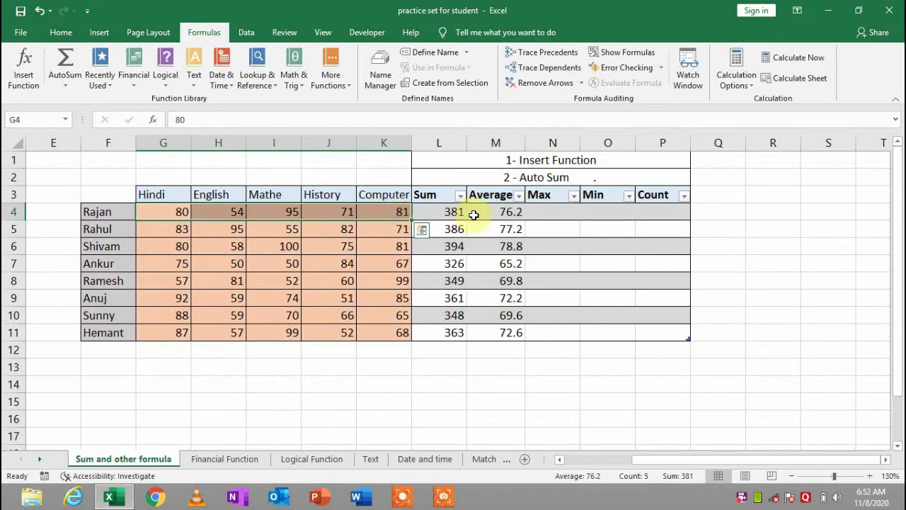
Insert =MAX(G4:K4) in N4 via Insert Function, giving highest marks from 95 to 99
click(564, 216)
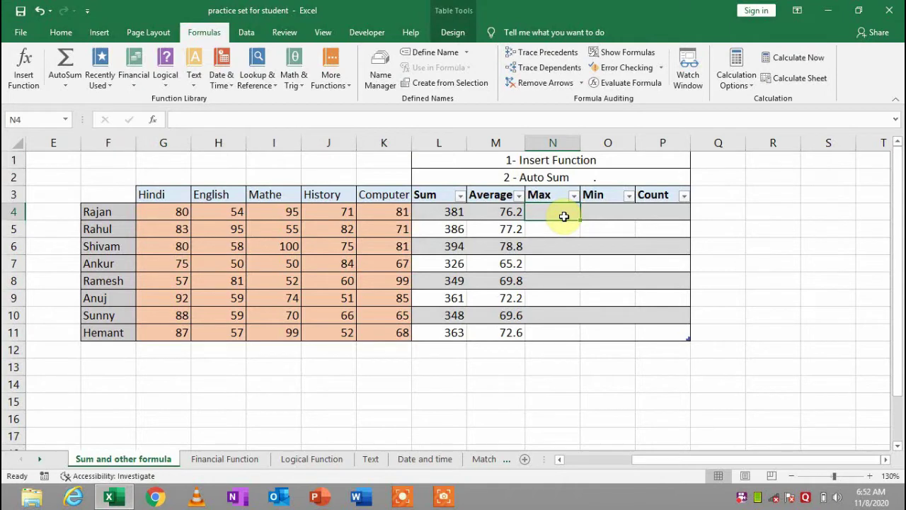
click(27, 84)
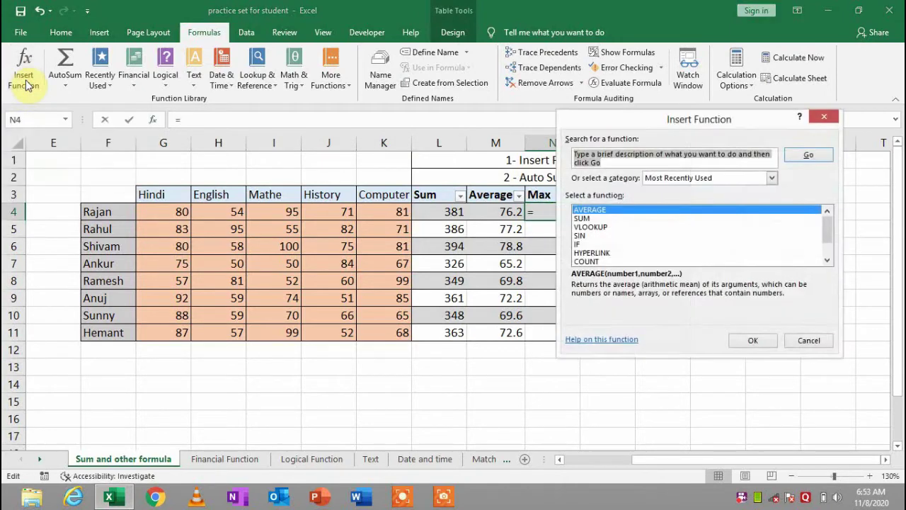
text(max)
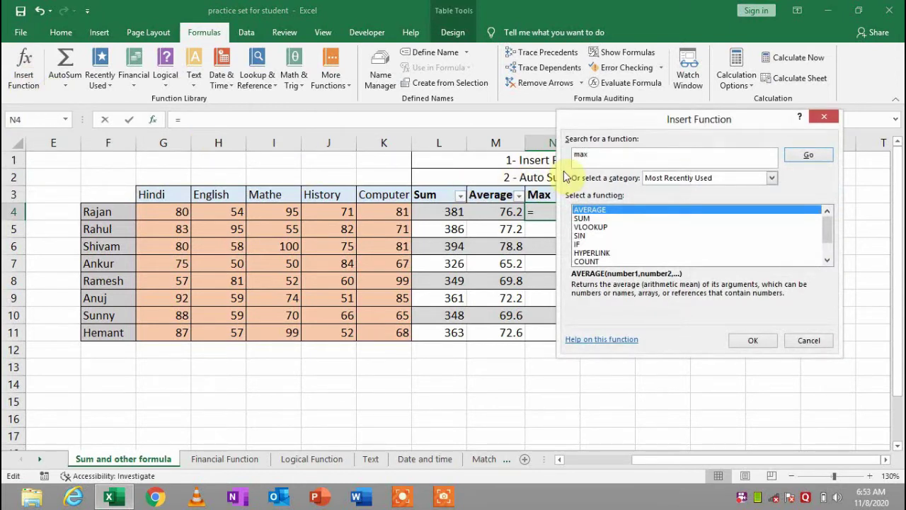
key(Return)
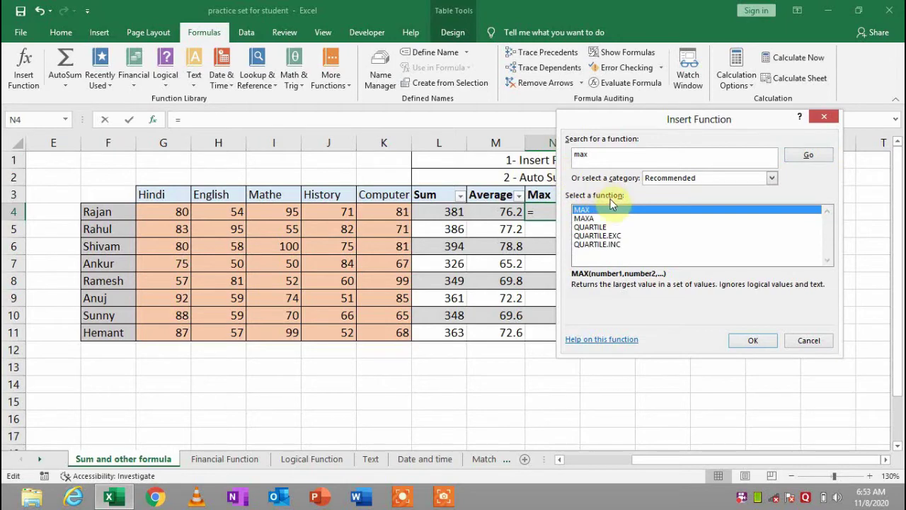
click(753, 340)
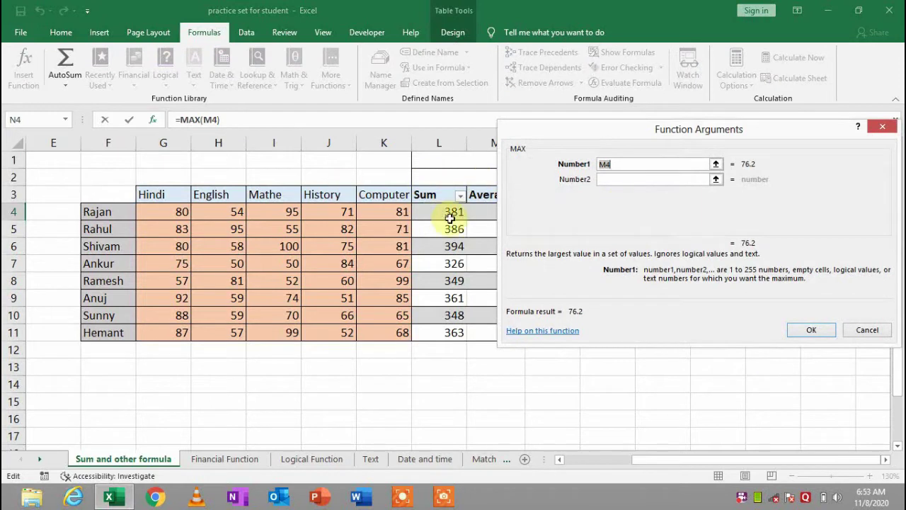
key(BackSpace)
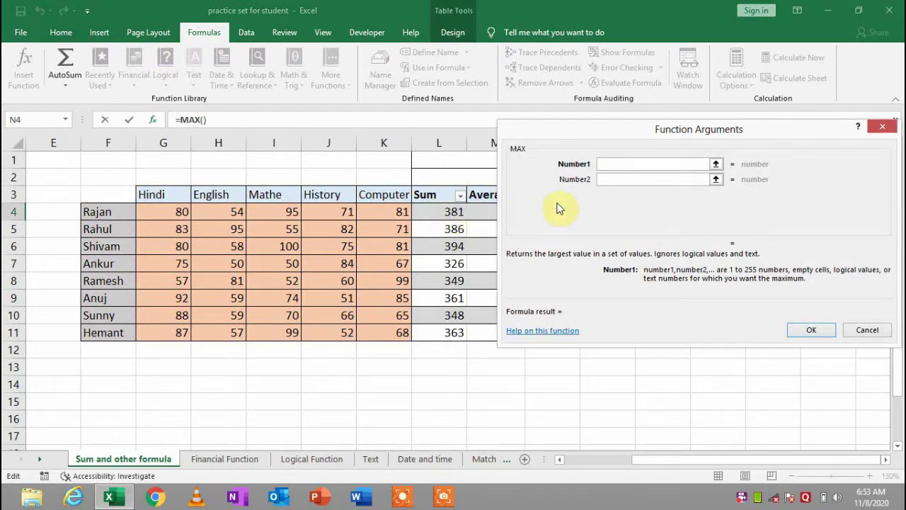
drag(174, 211, 402, 212)
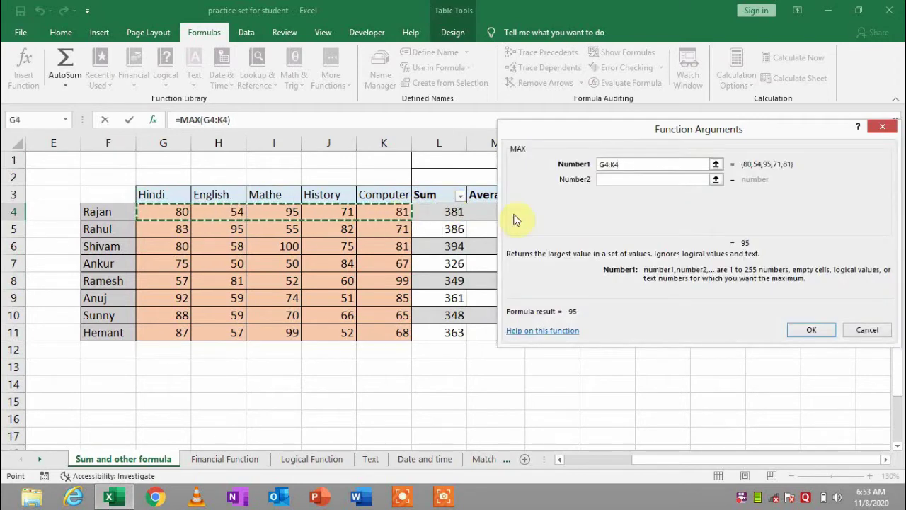
click(807, 329)
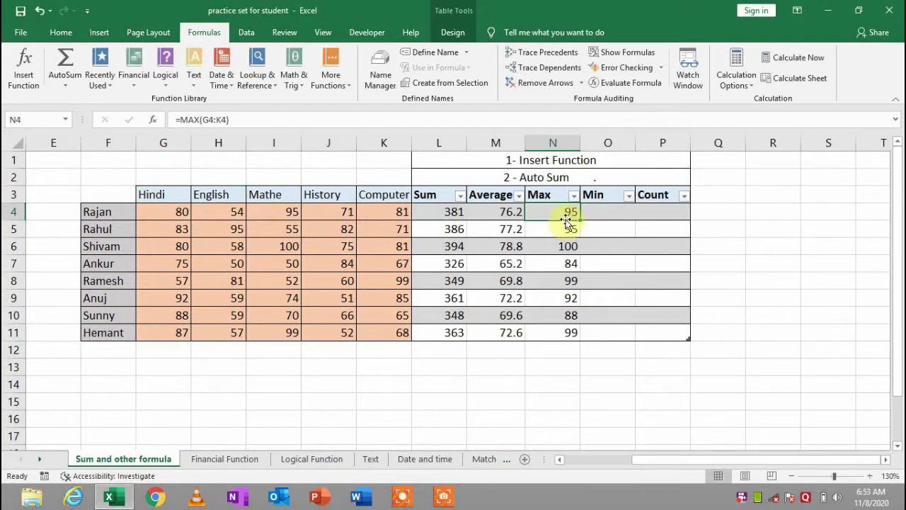
click(266, 211)
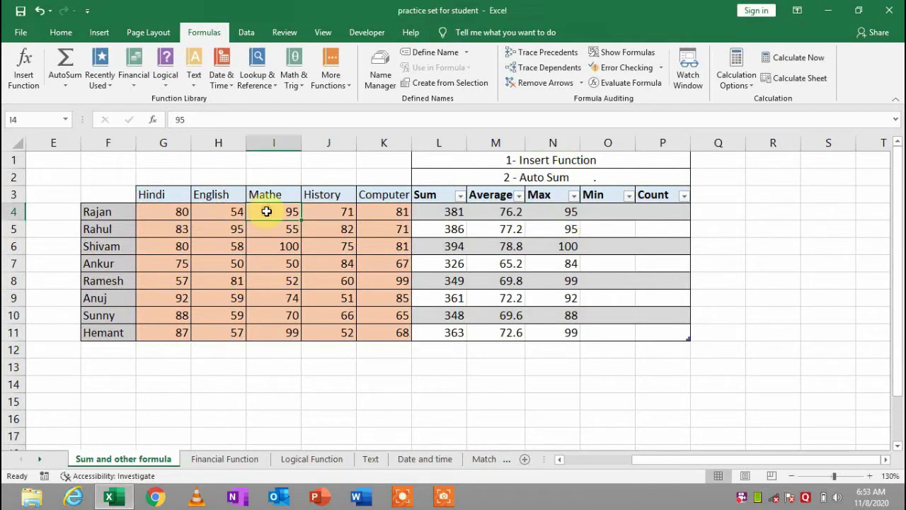
drag(174, 213, 401, 213)
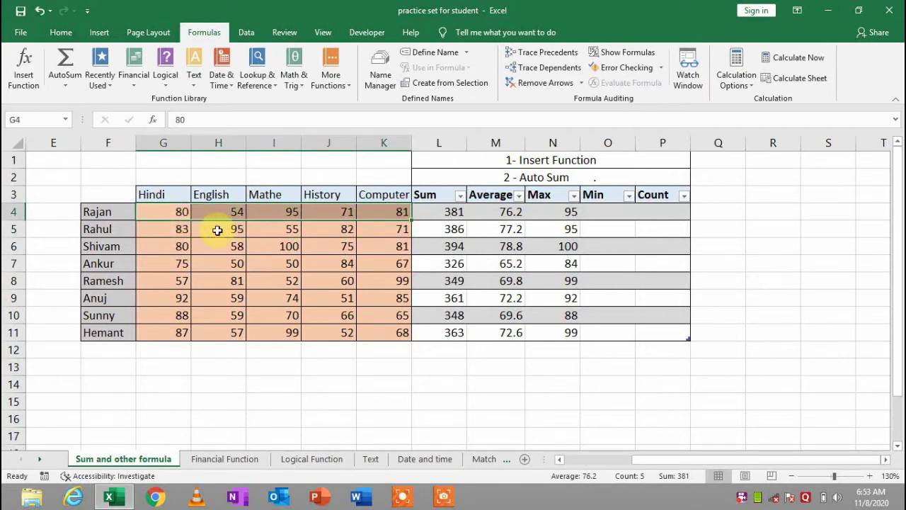
Insert =MIN(G4:K4) in O4 via Insert Function, giving lowest marks from 54 to 52
click(216, 229)
click(285, 255)
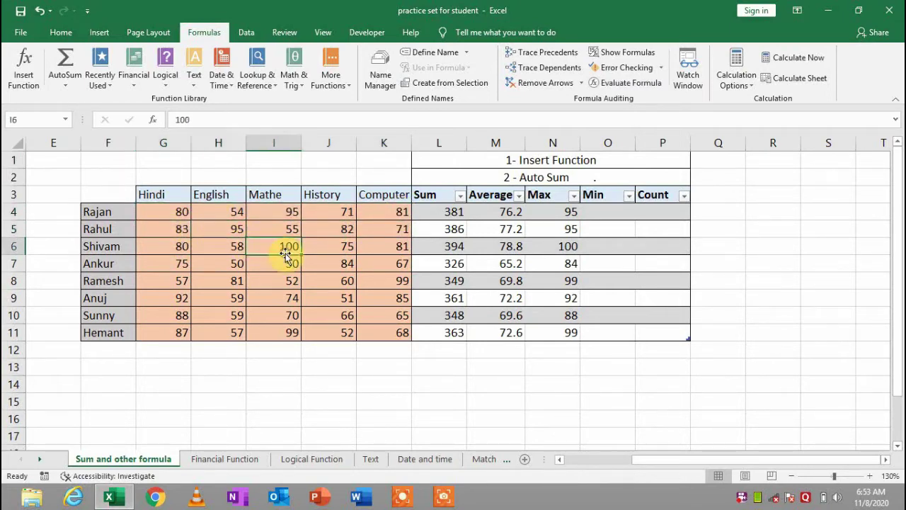
click(617, 210)
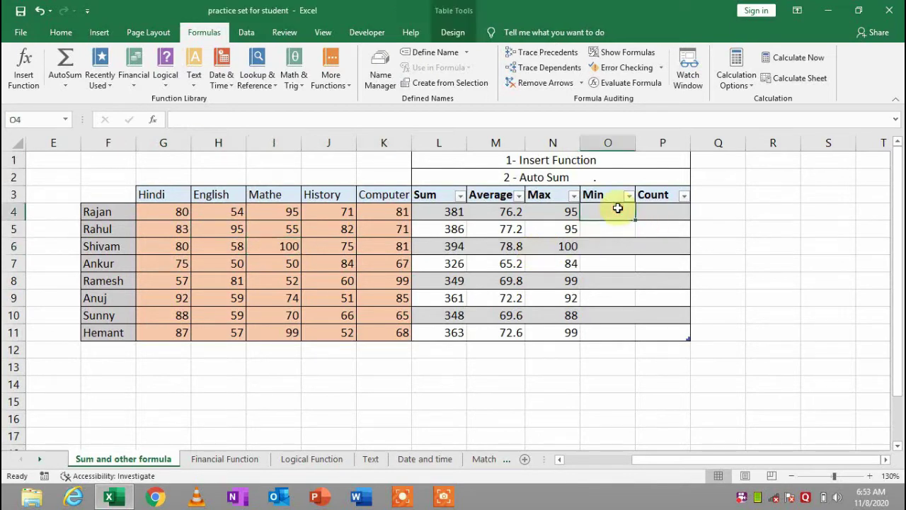
click(19, 77)
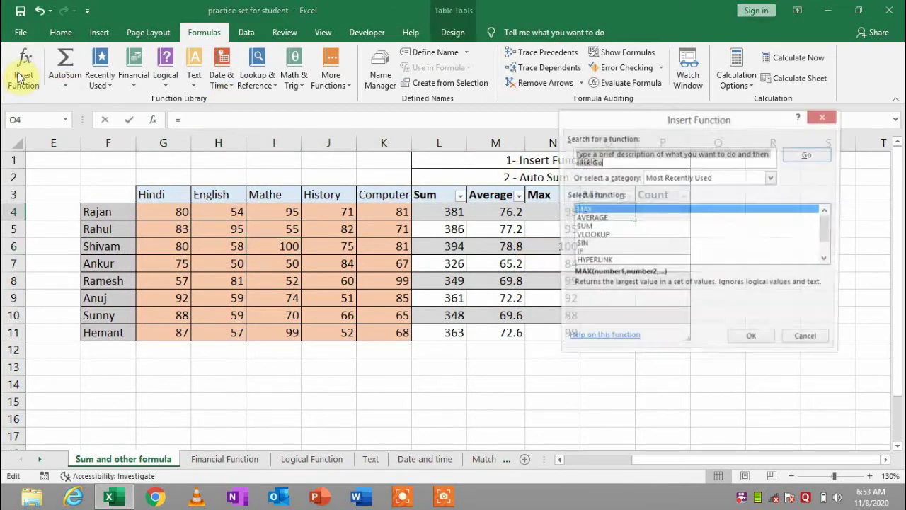
text(min)
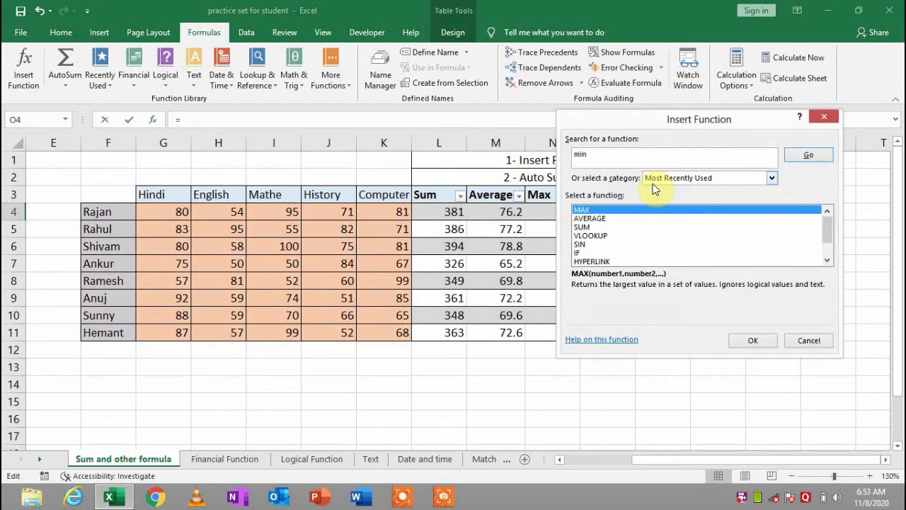
key(Return)
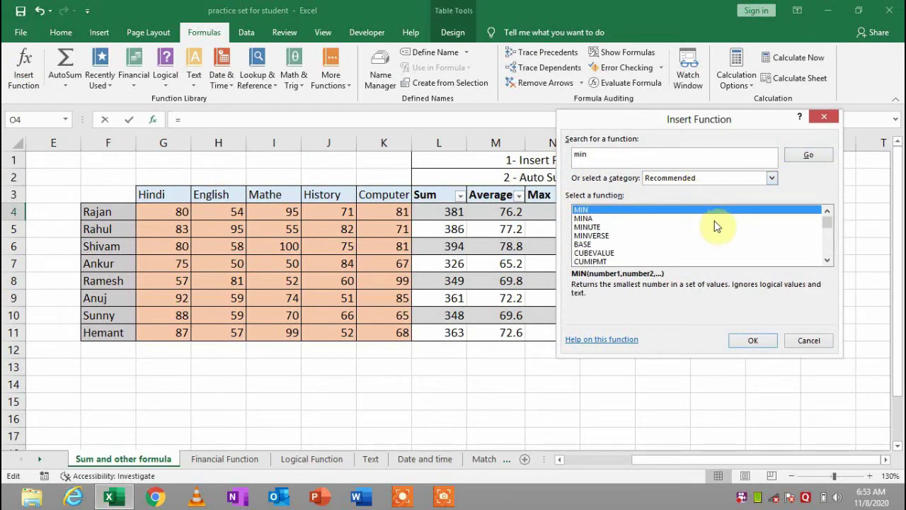
click(754, 340)
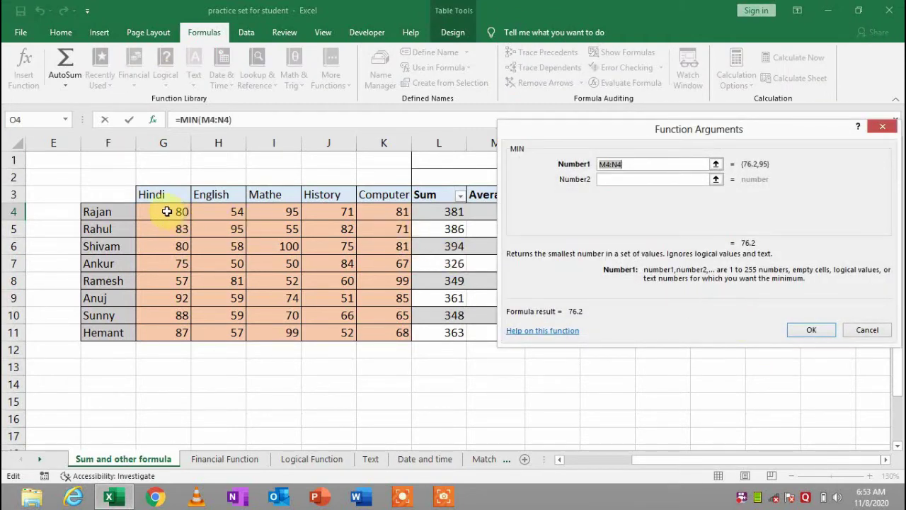
key(BackSpace)
drag(166, 212, 376, 210)
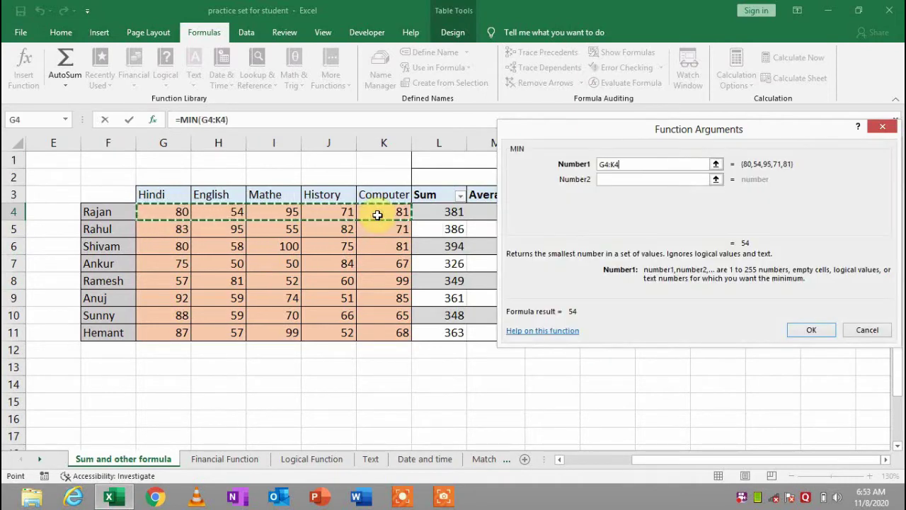
click(811, 331)
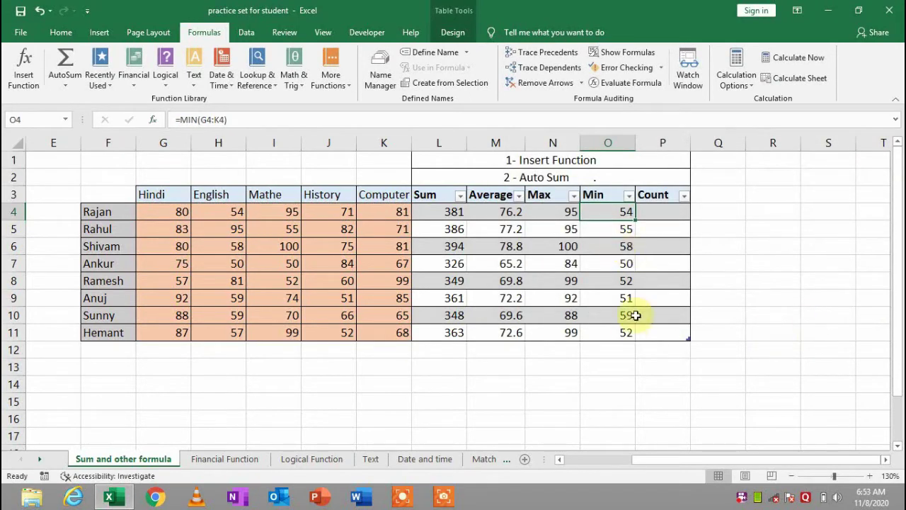
Insert =COUNT(G4:K4) in P4 via Insert Function, returning 5 for every student
click(667, 214)
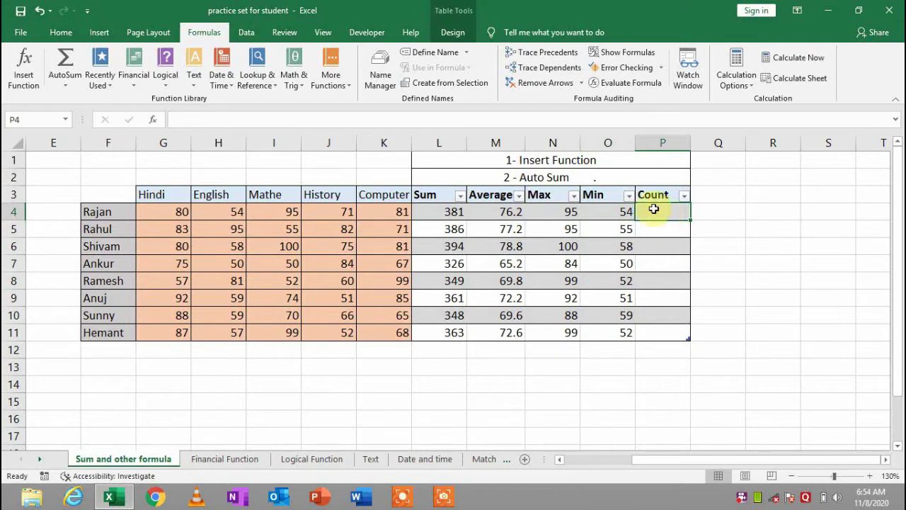
click(31, 91)
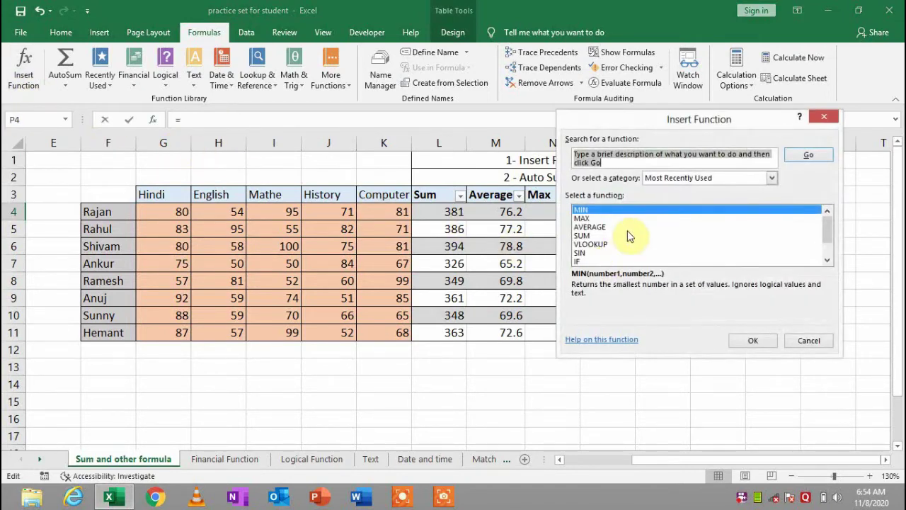
text(coun)
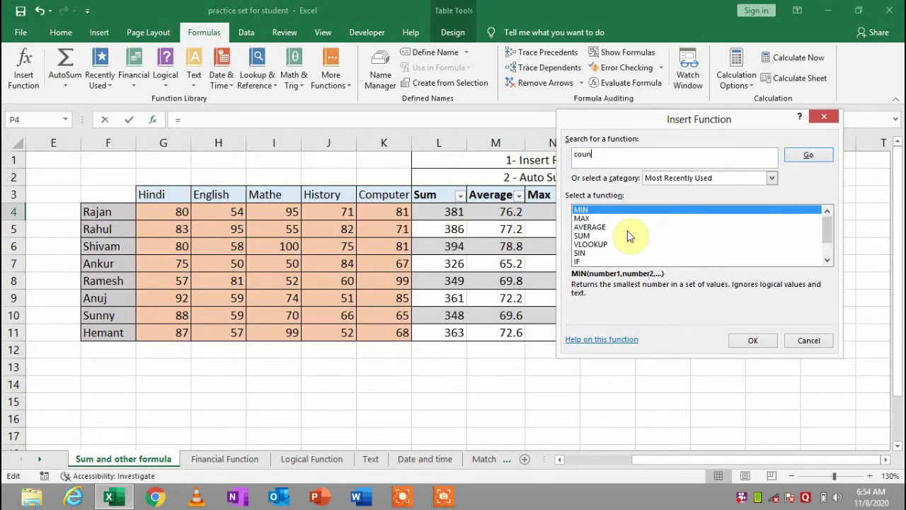
key(Return)
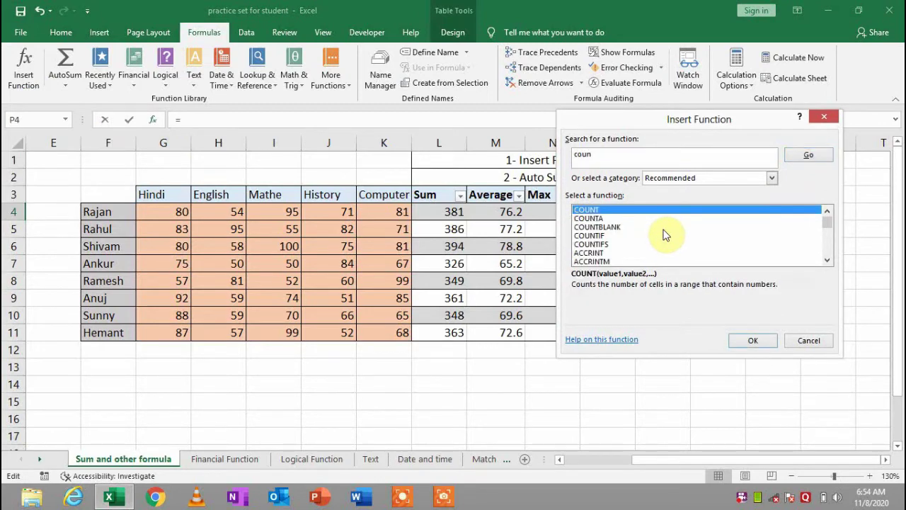
click(755, 339)
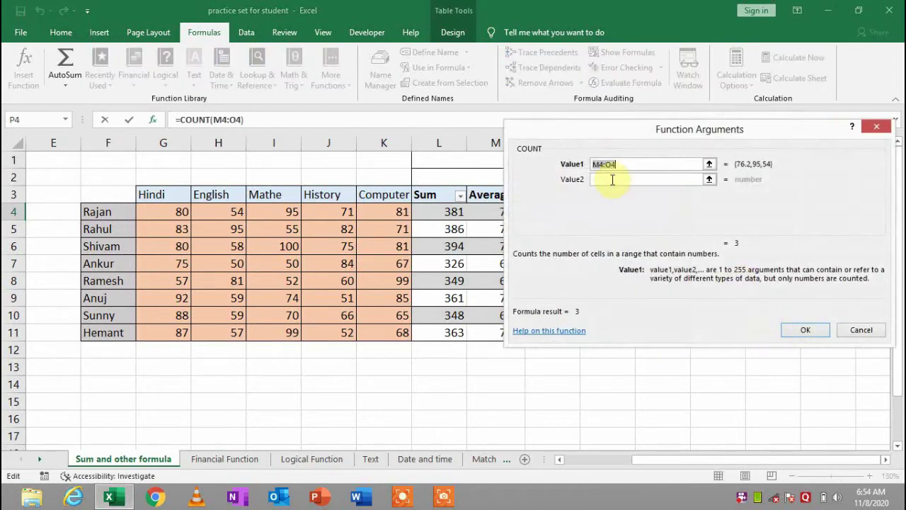
key(BackSpace)
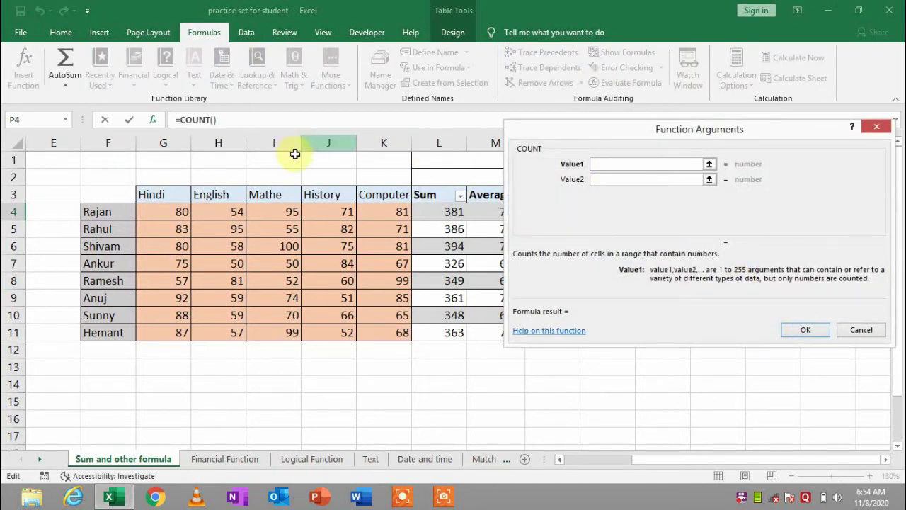
drag(168, 210, 401, 212)
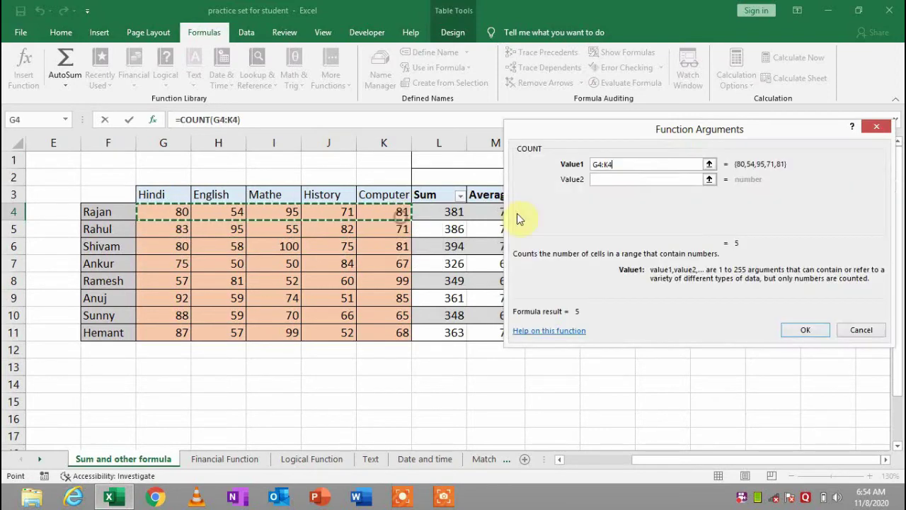
click(804, 330)
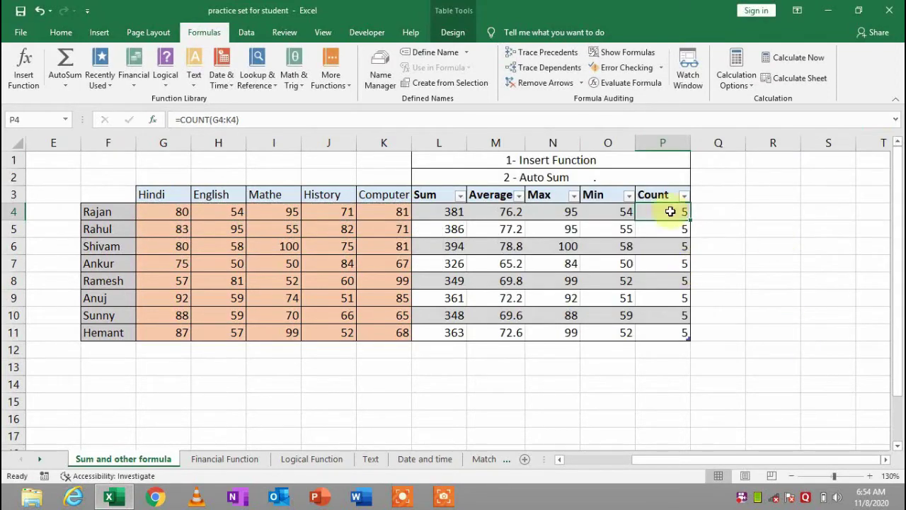
drag(658, 213, 670, 326)
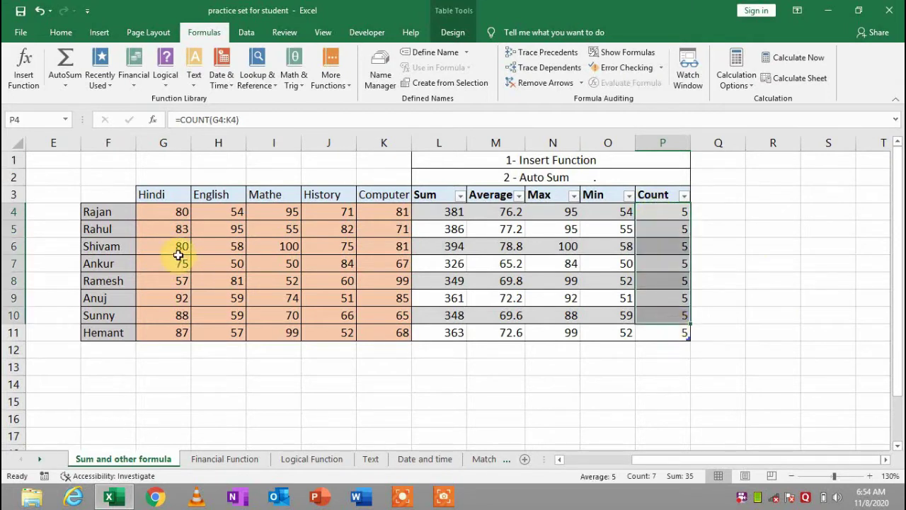
drag(162, 212, 405, 211)
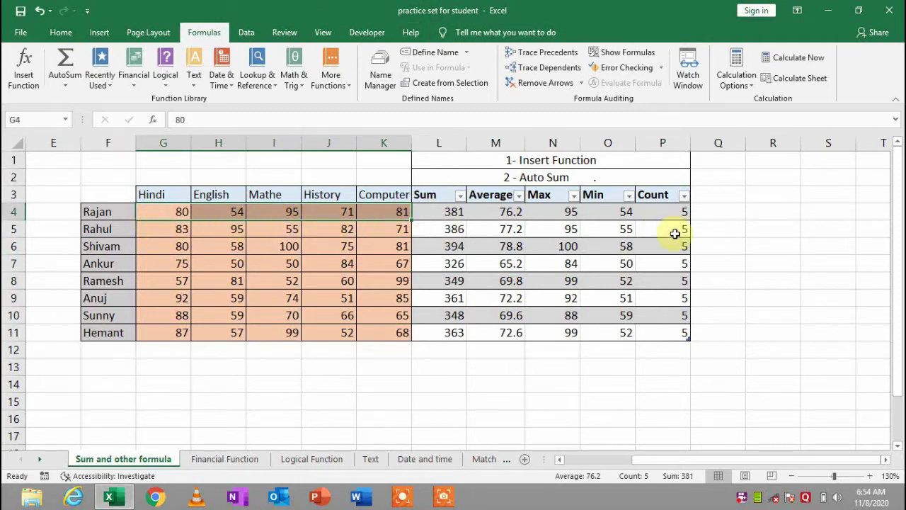
click(690, 217)
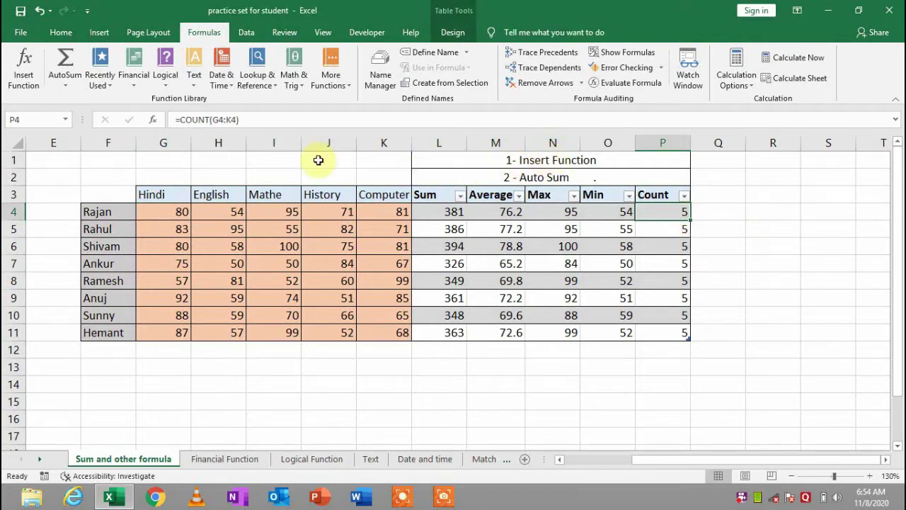
click(451, 213)
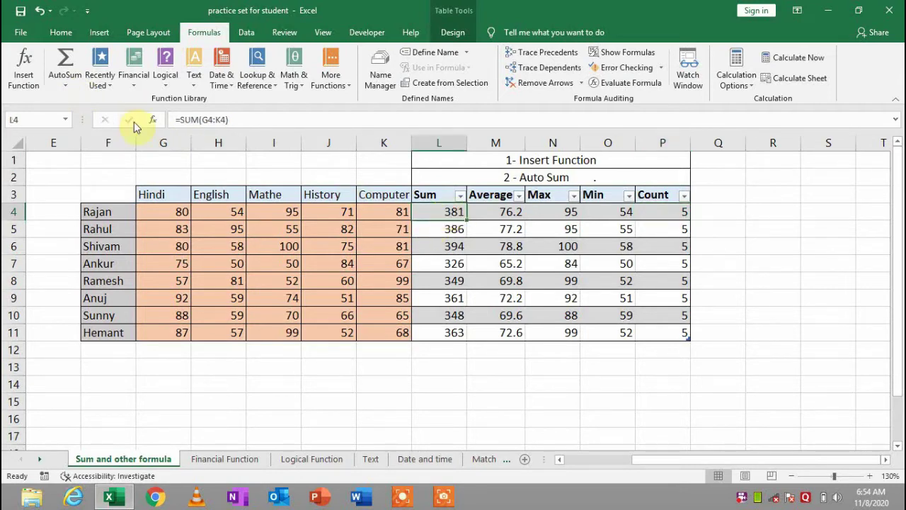
click(66, 86)
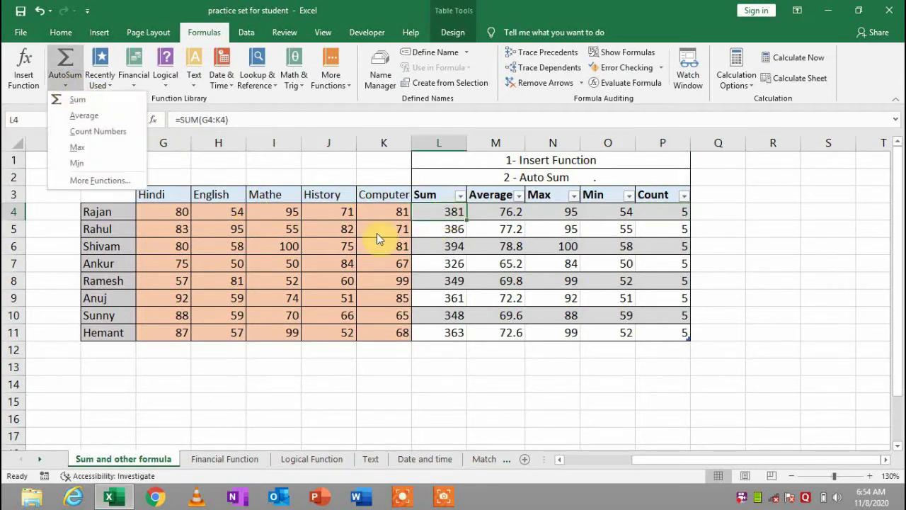
click(452, 217)
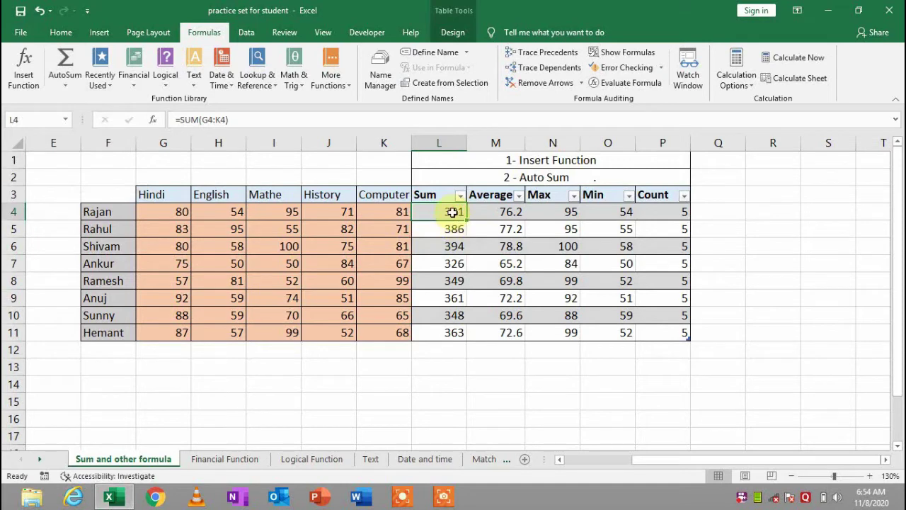
Select L4:P11 and use Clear All to remove every calculated result
drag(453, 212, 656, 330)
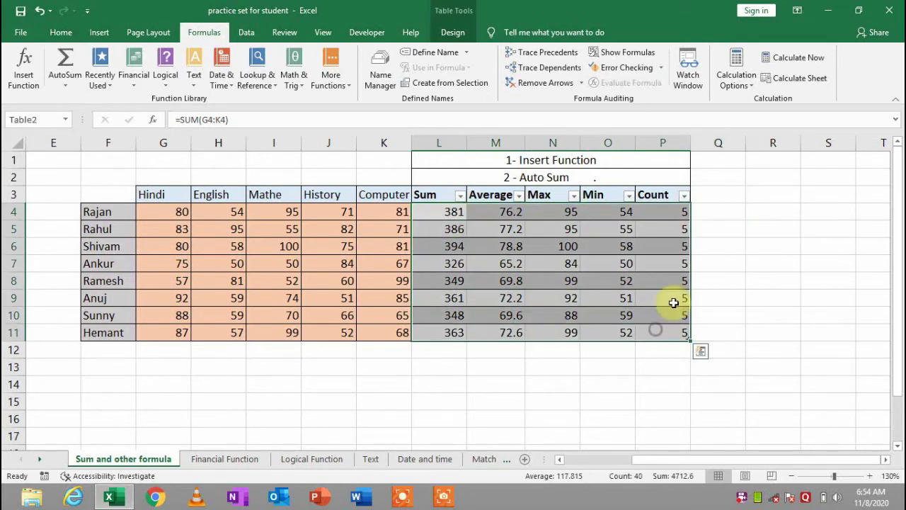
click(60, 32)
click(772, 85)
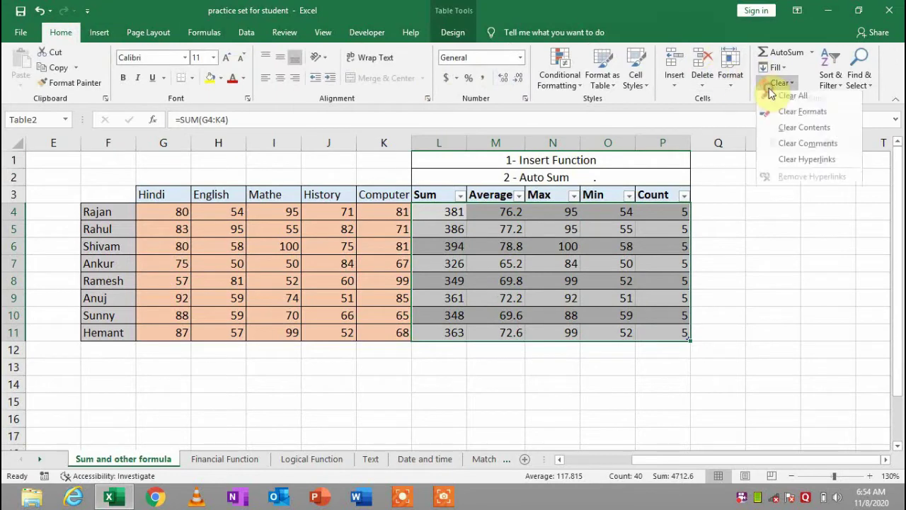
click(786, 97)
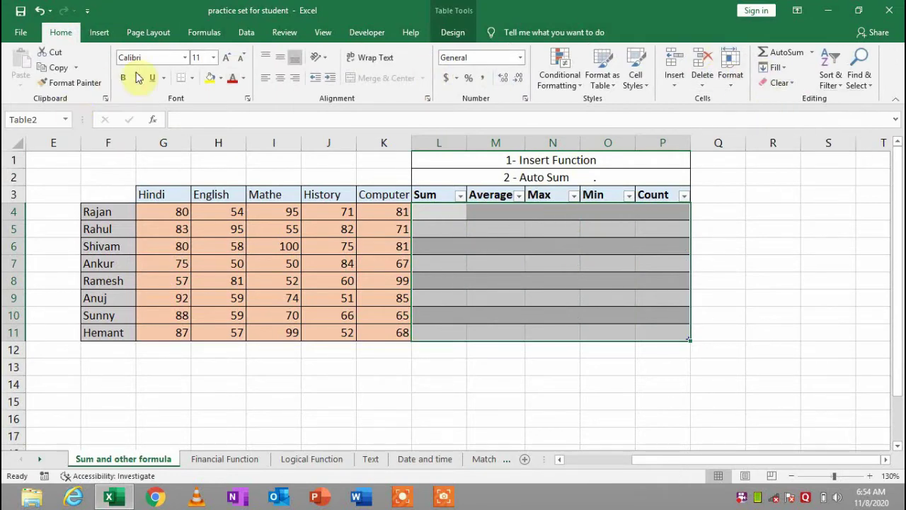
click(103, 35)
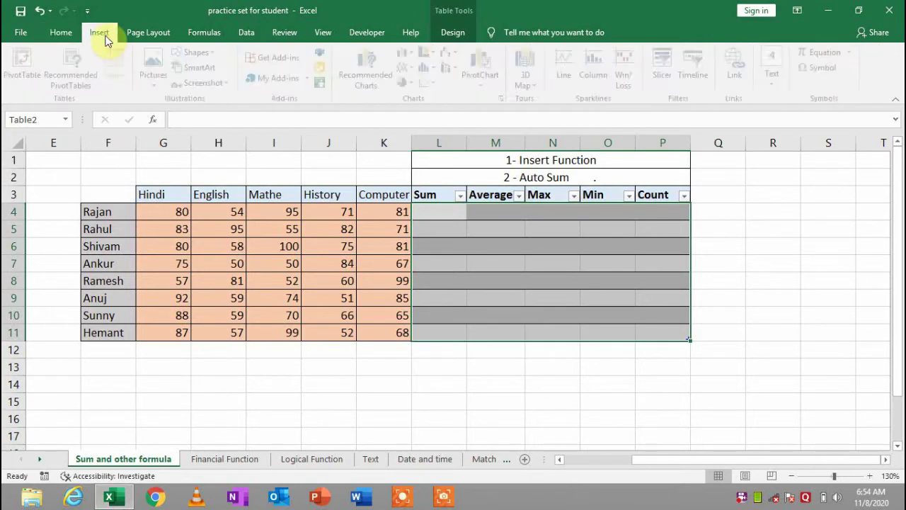
click(211, 34)
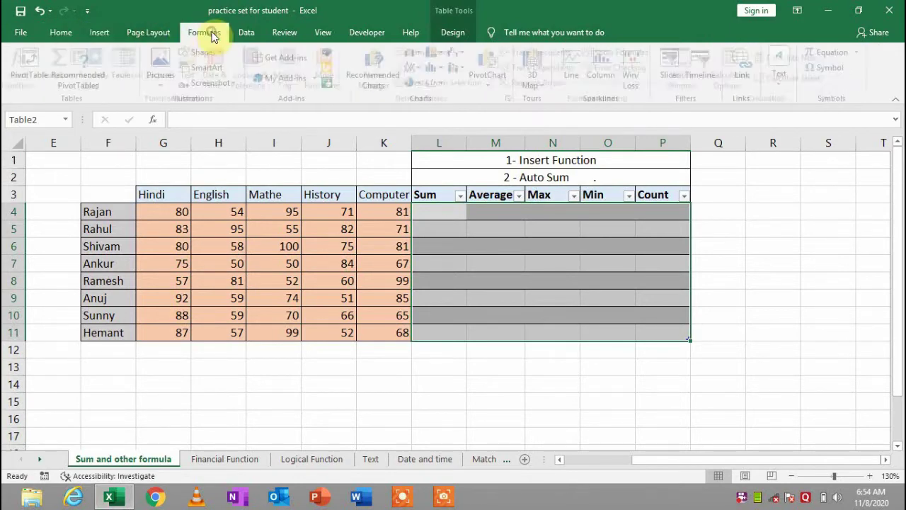
Total L4 with AutoSum Sum over the five subject marks and fill the Sum column
click(451, 211)
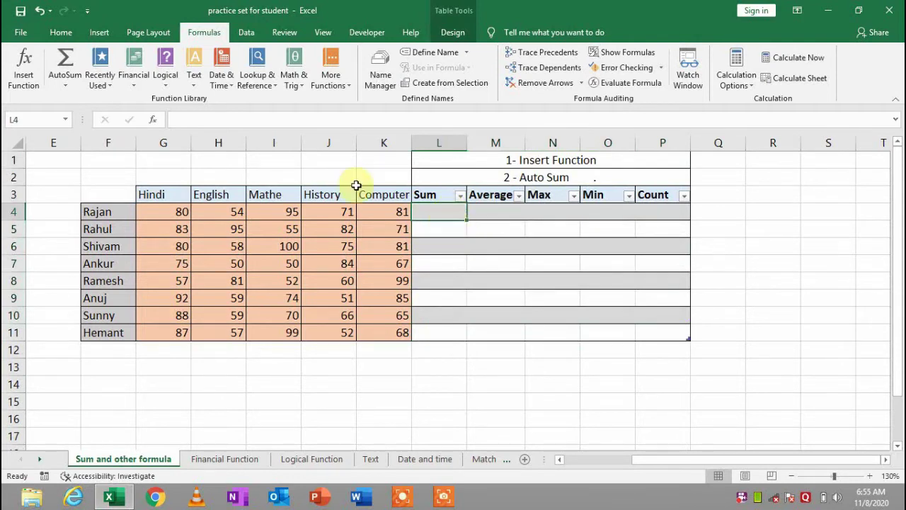
click(67, 81)
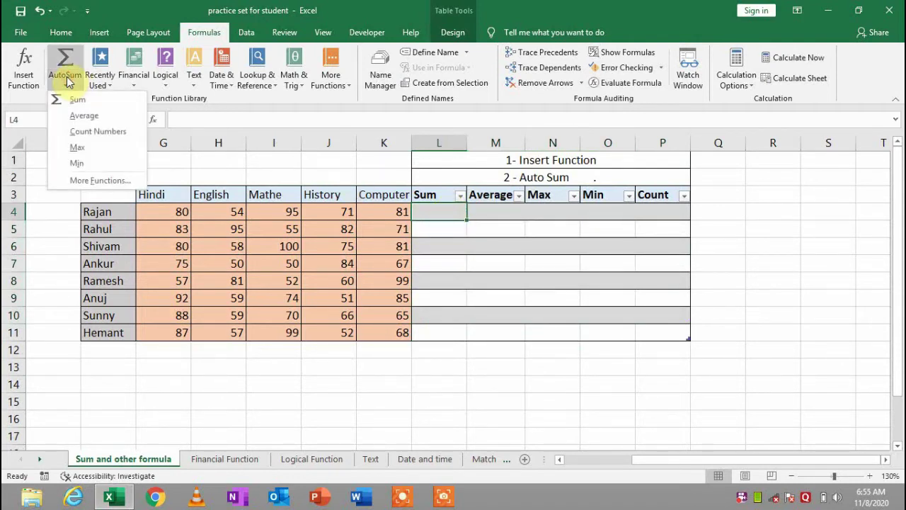
click(69, 94)
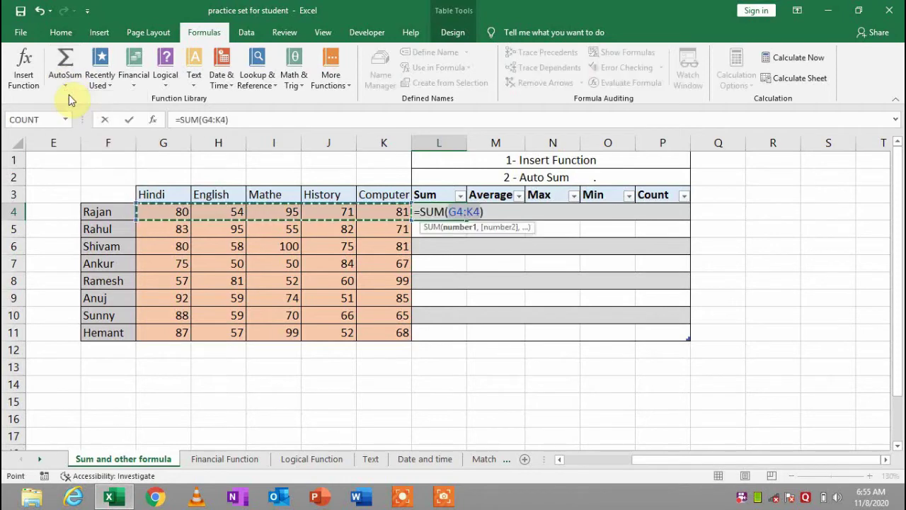
key(Return)
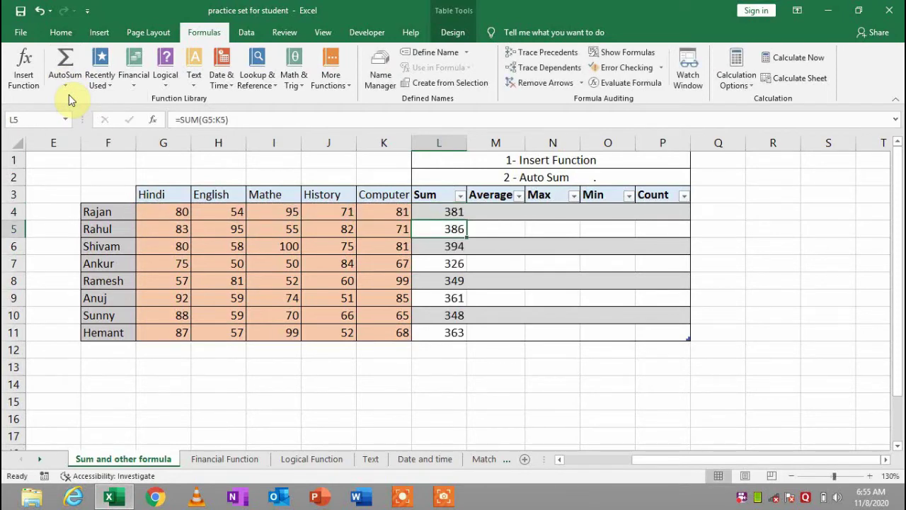
Add an AutoSum Average in M4, correcting the range to G4:K4
click(494, 215)
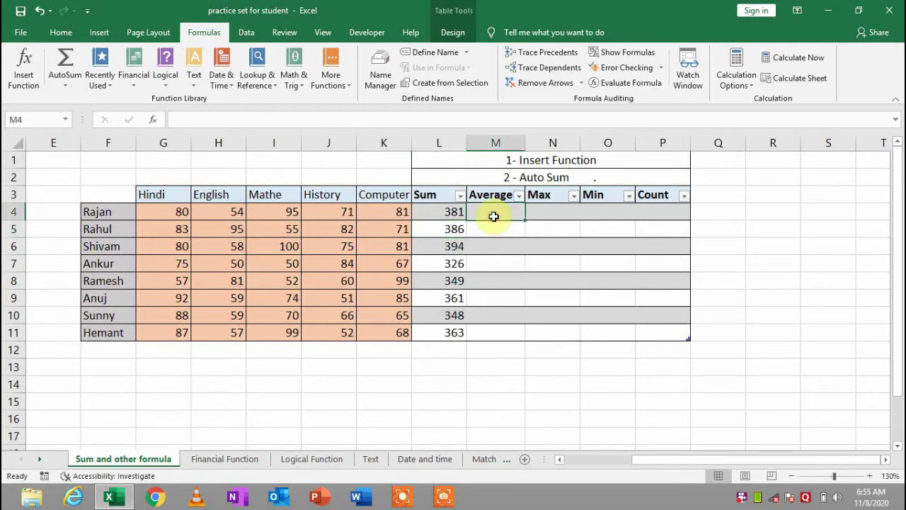
click(66, 85)
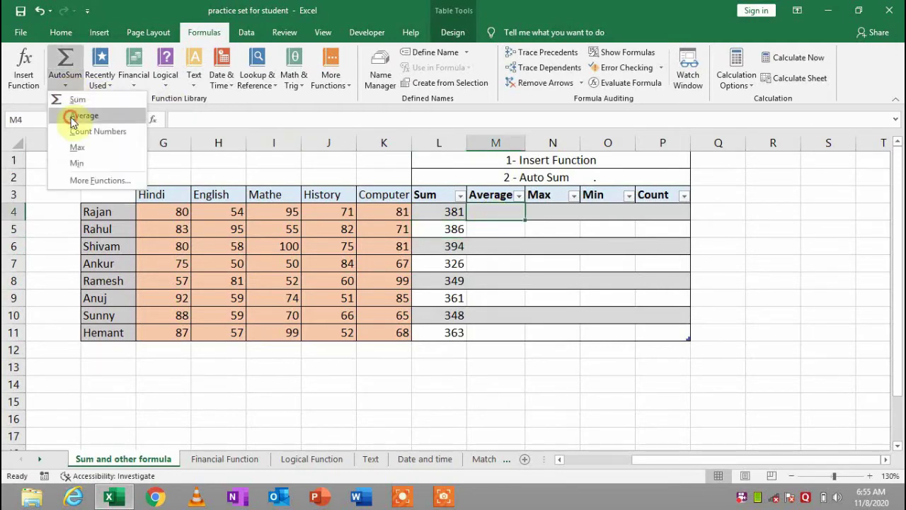
click(73, 118)
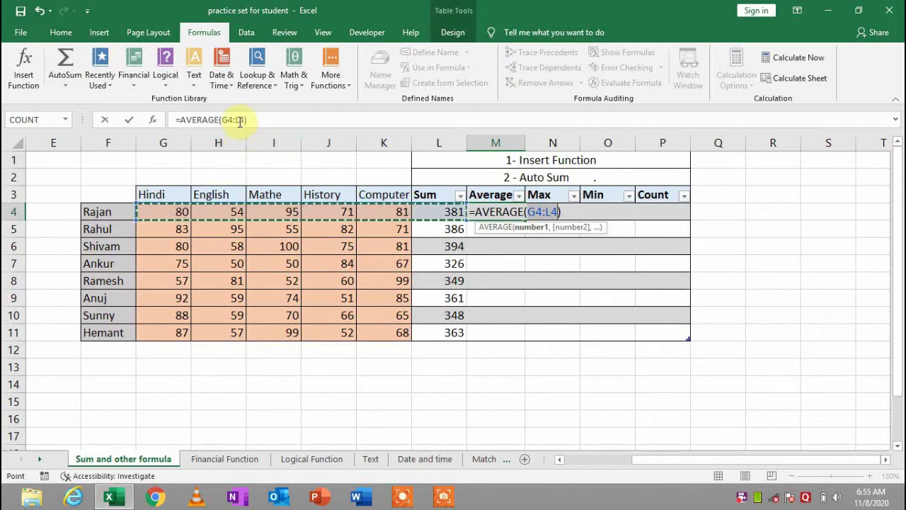
click(240, 121)
key(BackSpace)
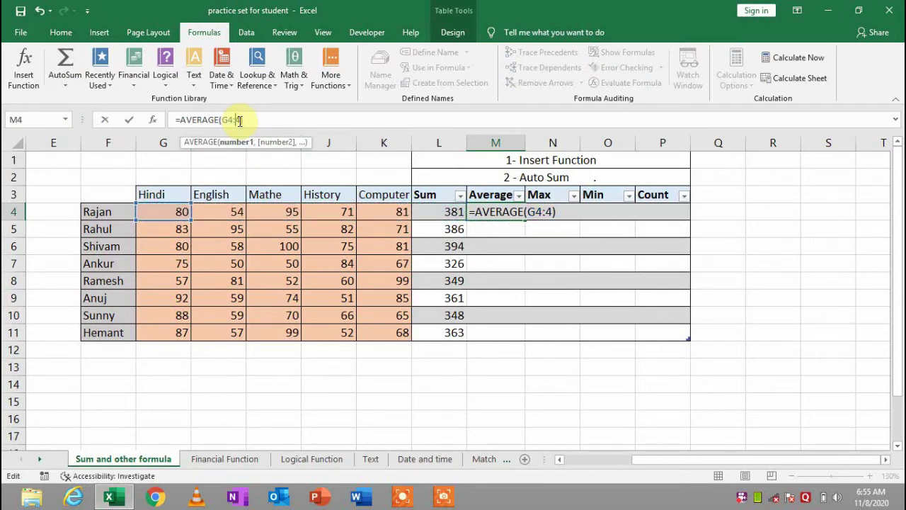
text(K)
key(Return)
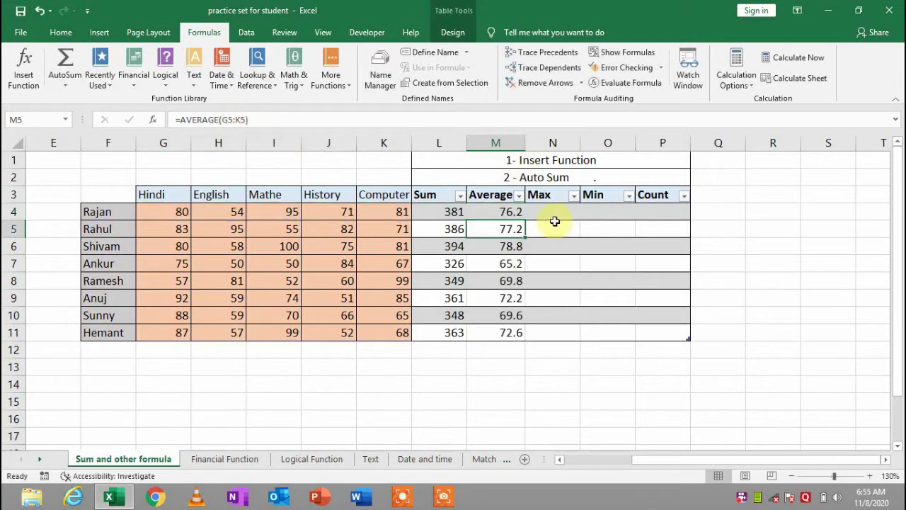
Add an AutoSum Max in N4 with range G4:K4, giving 95 to 99
click(551, 212)
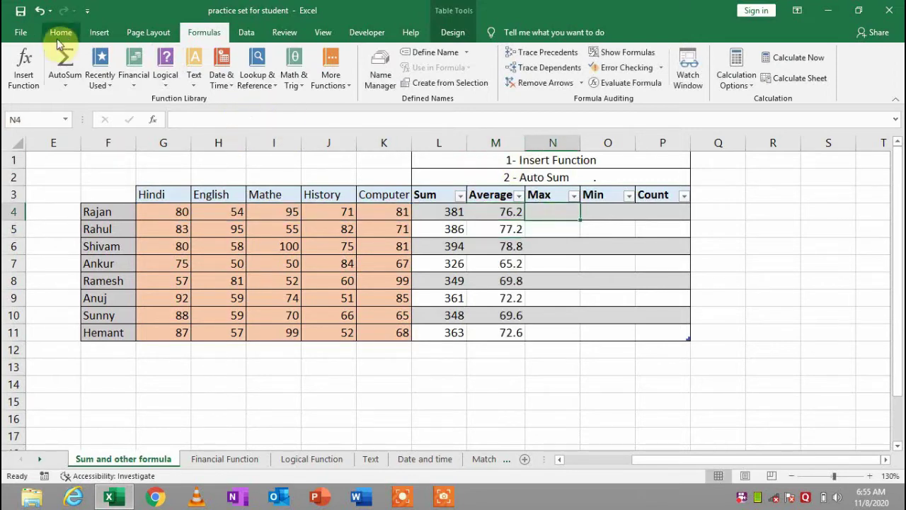
click(65, 80)
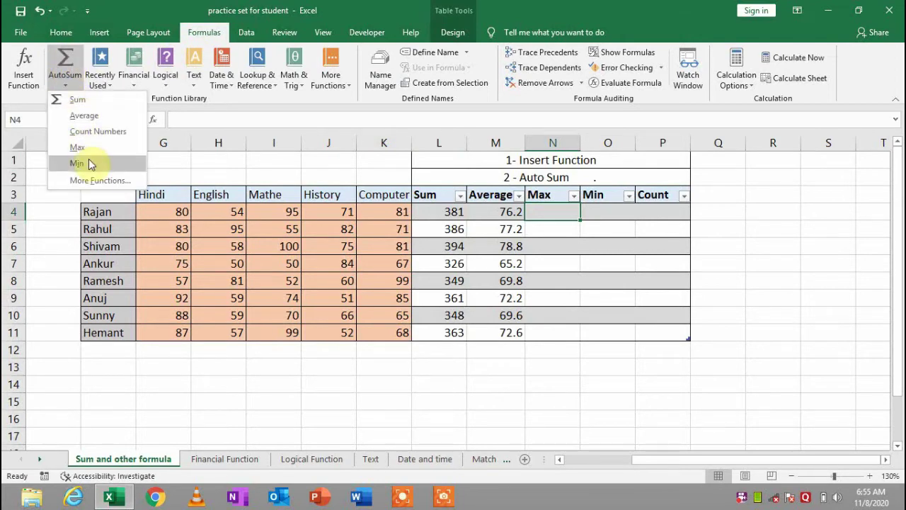
click(120, 147)
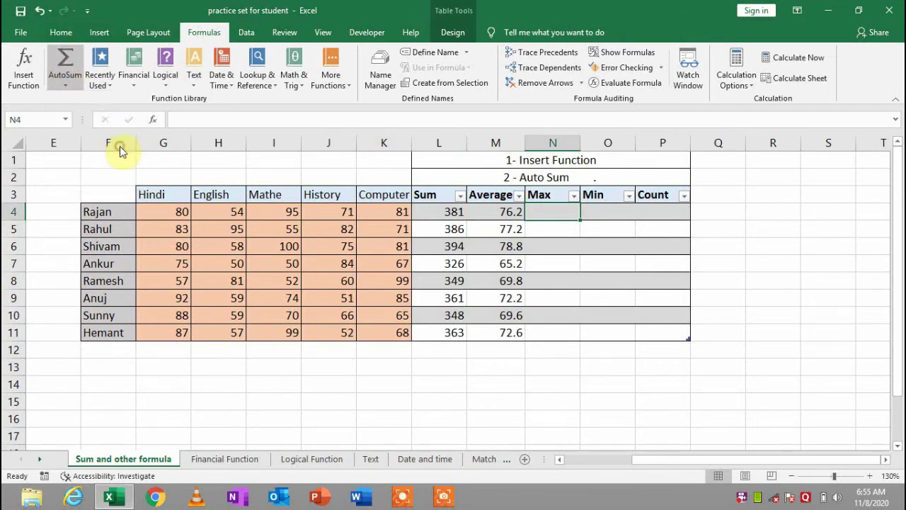
click(223, 121)
key(BackSpace)
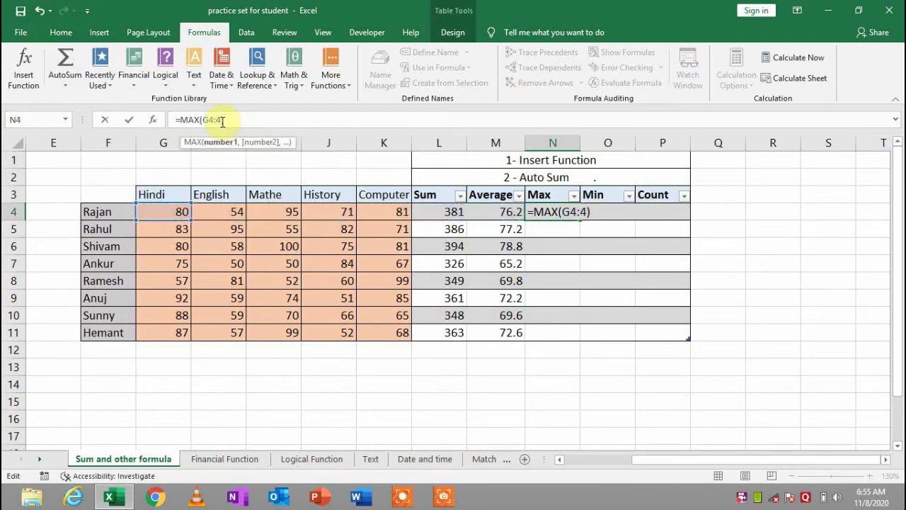
text(K)
key(Return)
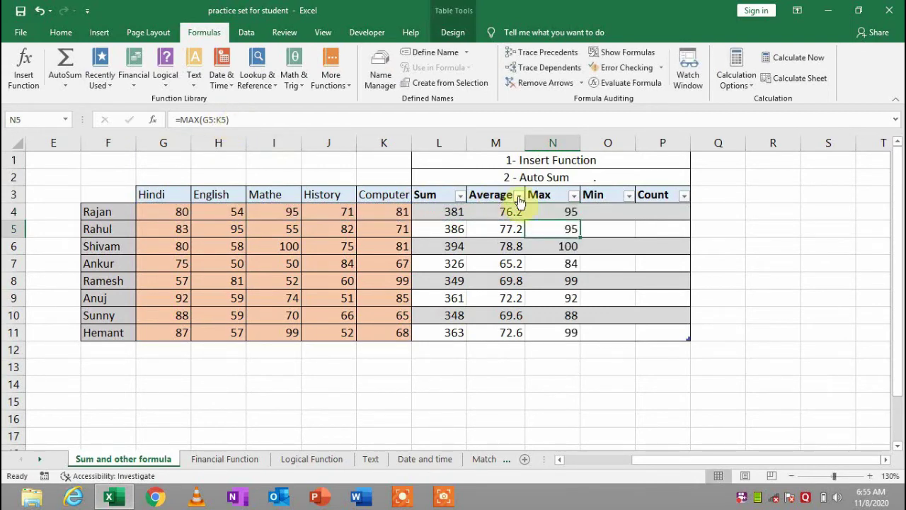
click(601, 216)
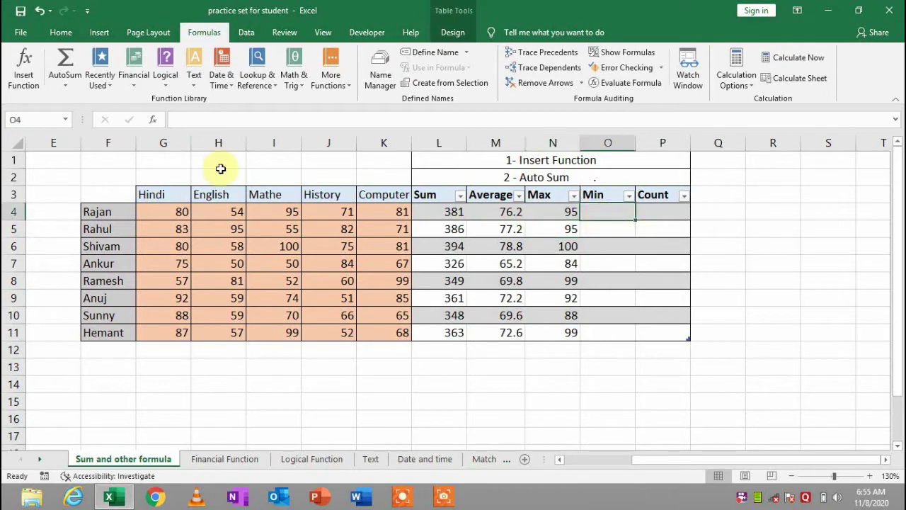
click(108, 88)
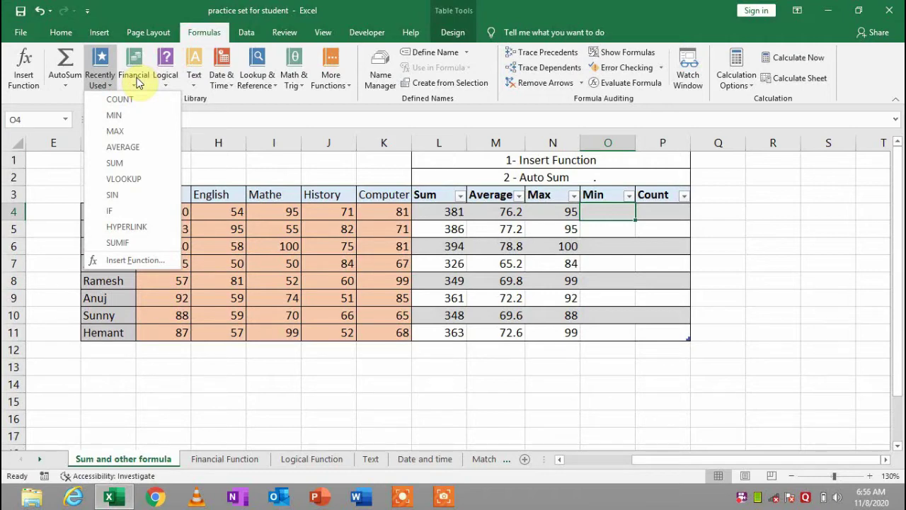
click(136, 79)
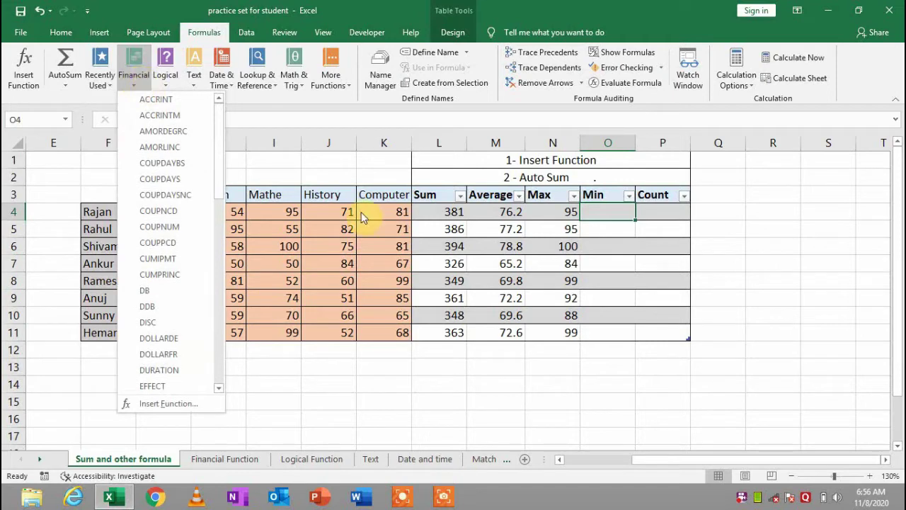
click(451, 234)
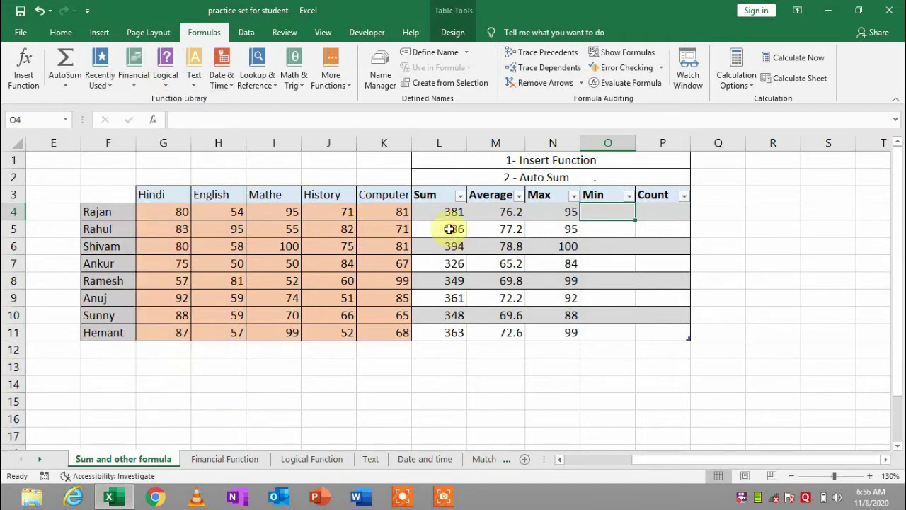
Open the Financial Function sheet and select the installment results in E4:E8
click(225, 459)
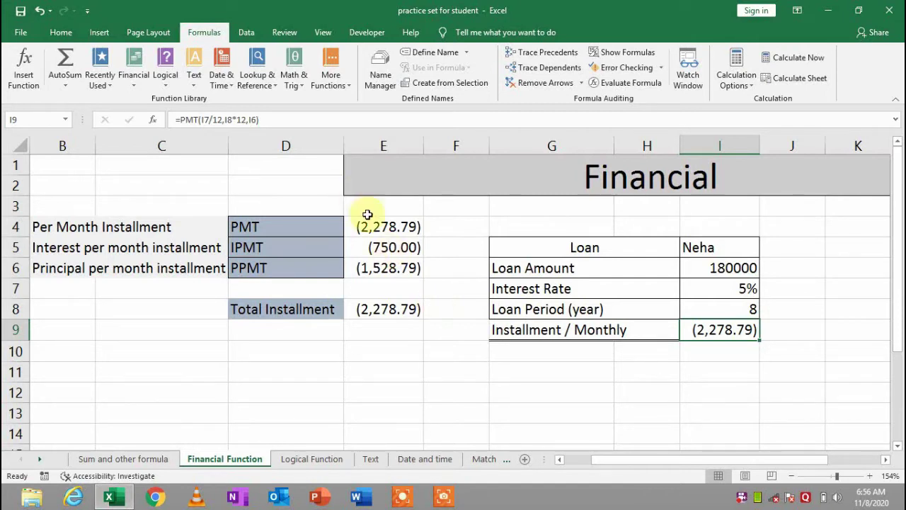
drag(376, 220, 399, 304)
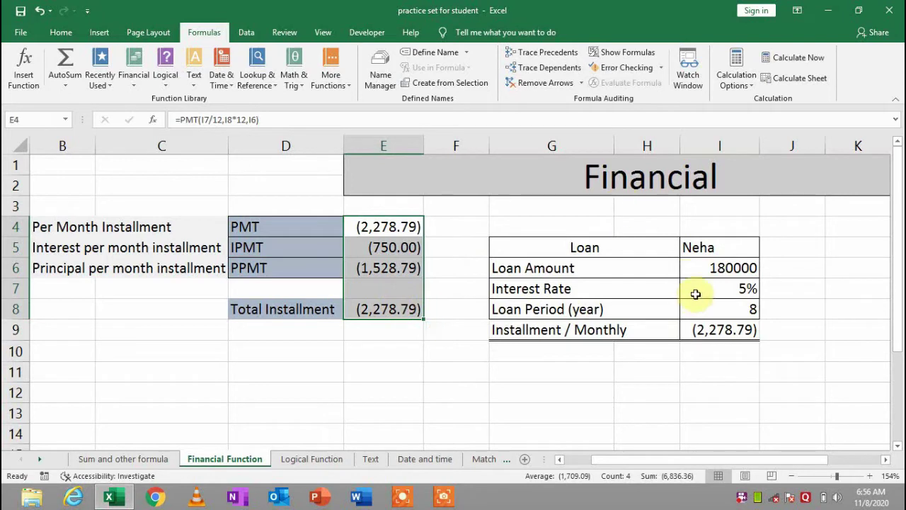
click(62, 37)
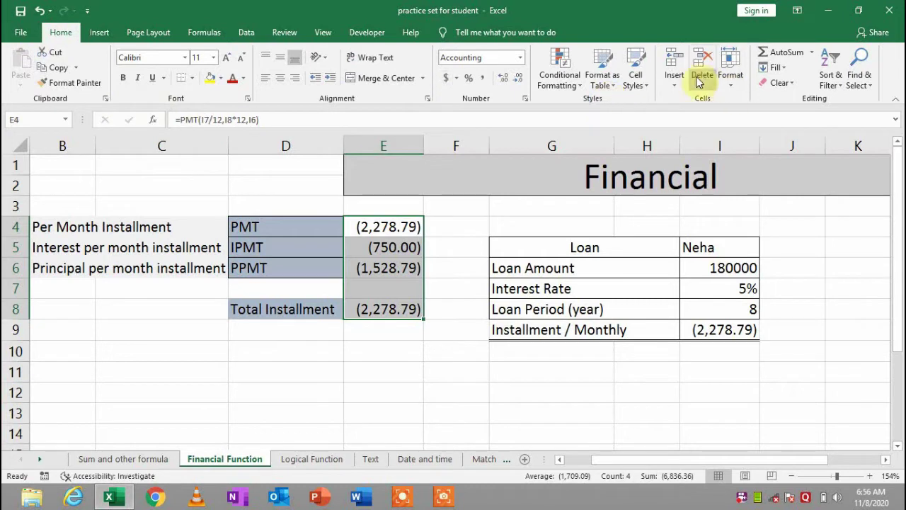
Clear All from the installment results E4:E8 and the monthly installment cell I9
click(781, 83)
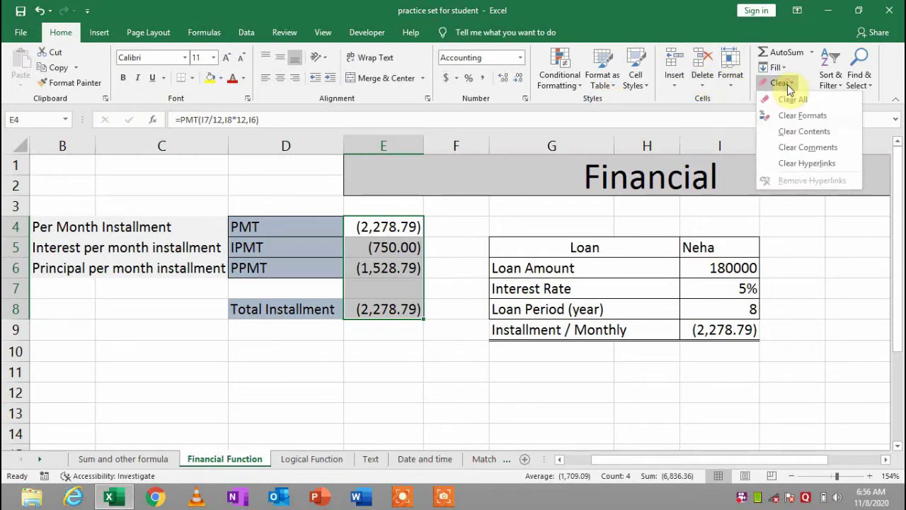
click(789, 97)
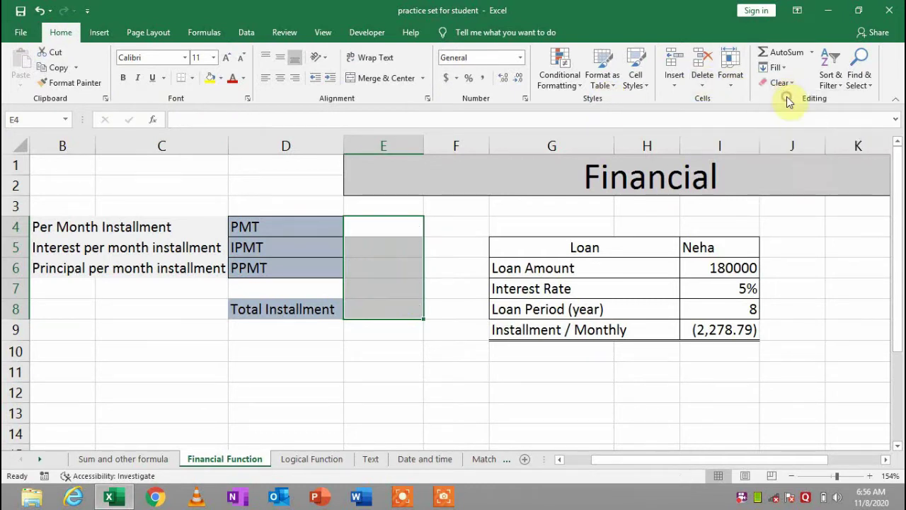
click(705, 333)
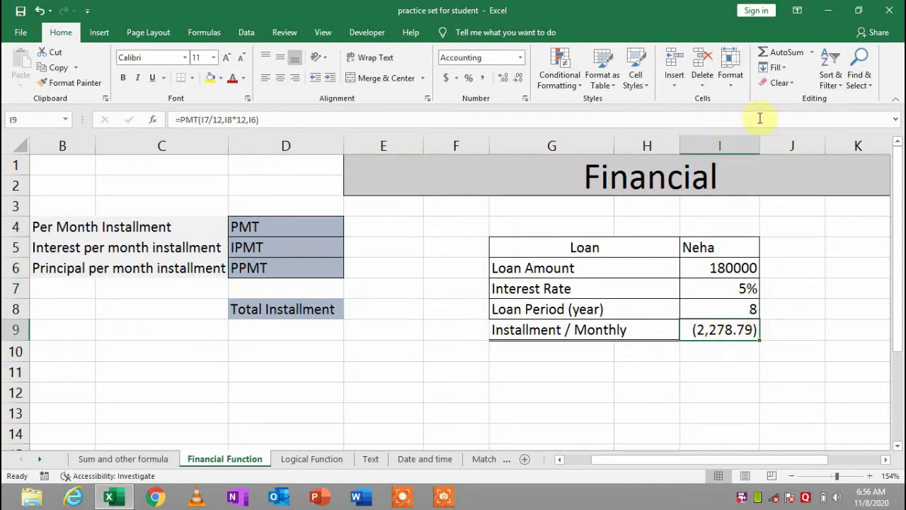
click(781, 82)
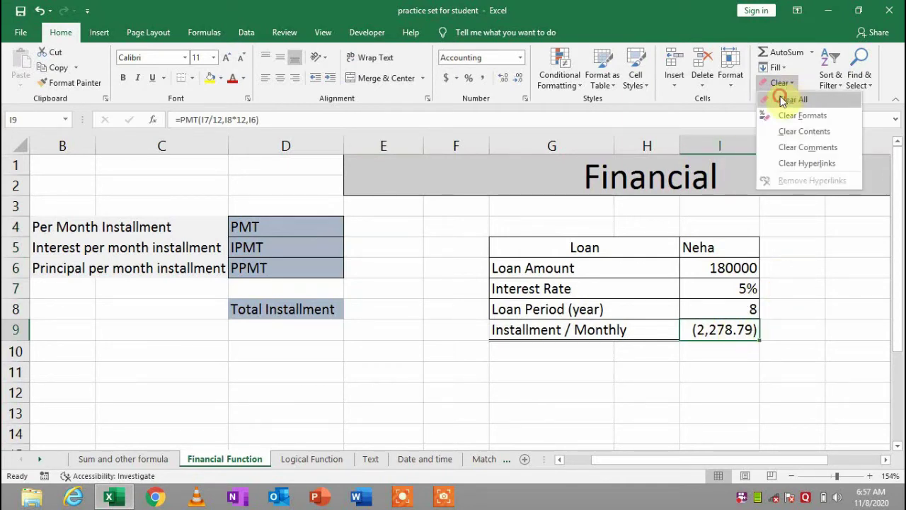
click(783, 99)
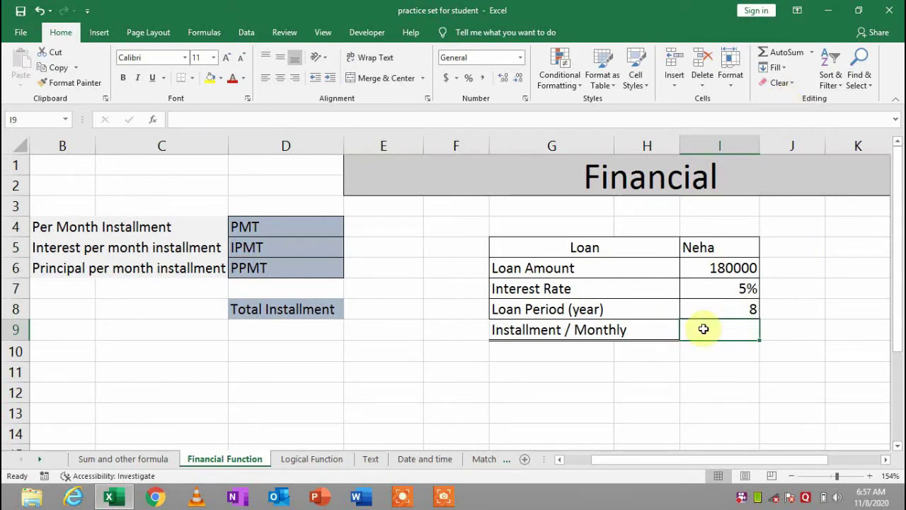
Begin typing a PMT formula in I9, then abandon it and reselect I9
text(=)
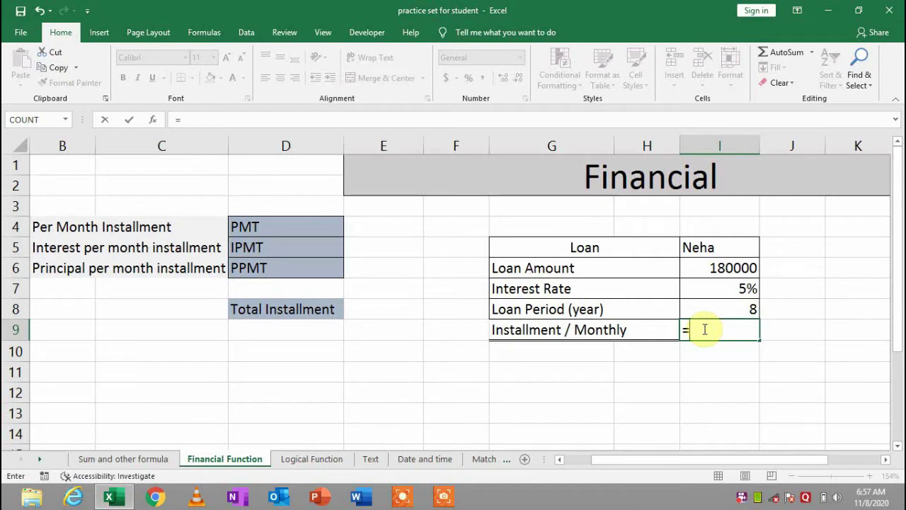
text(pmt)
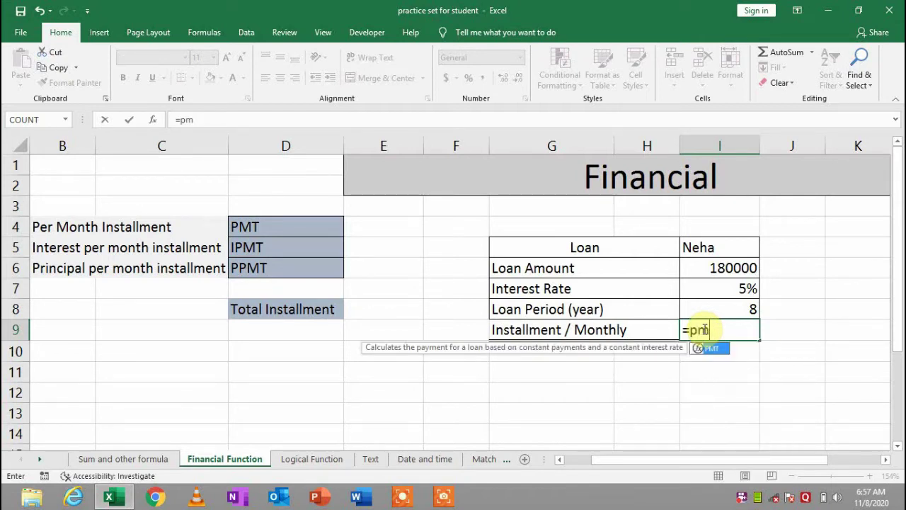
key(BackSpace)
key(BackSpace)
key(BackSpace)
key(BackSpace)
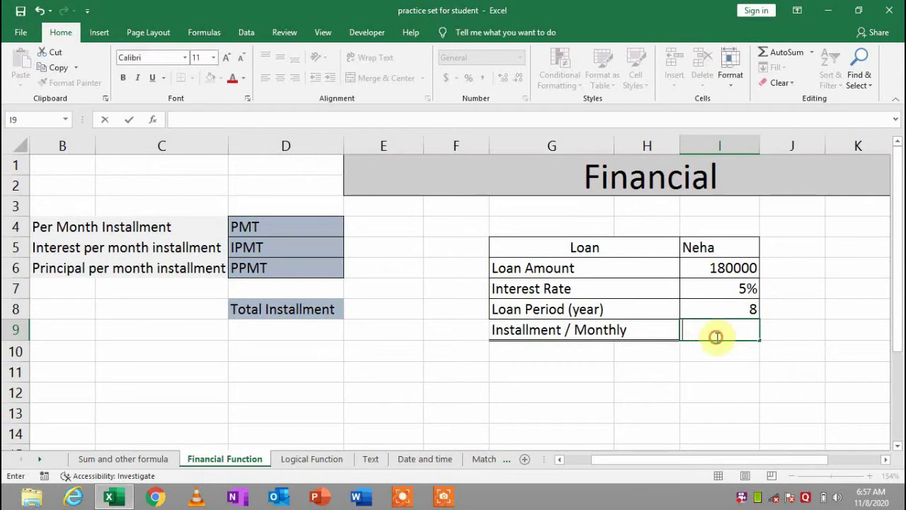
click(718, 350)
click(730, 330)
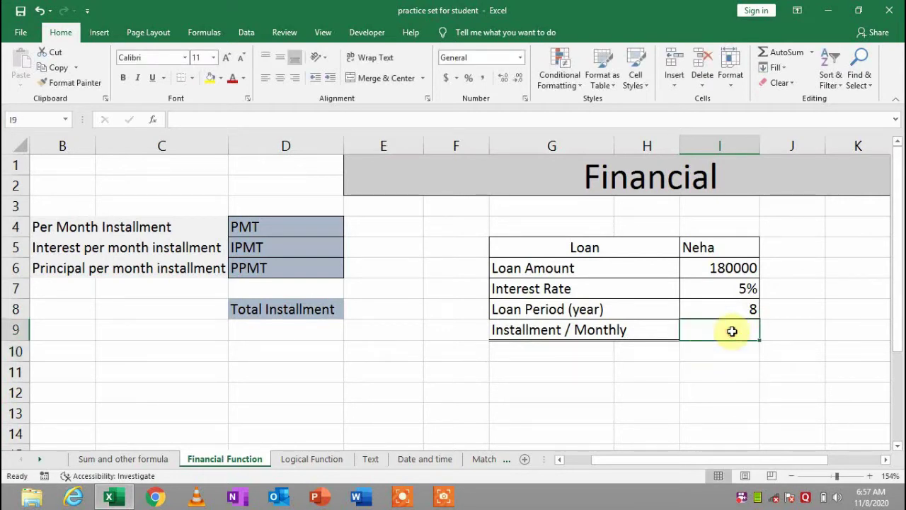
click(203, 32)
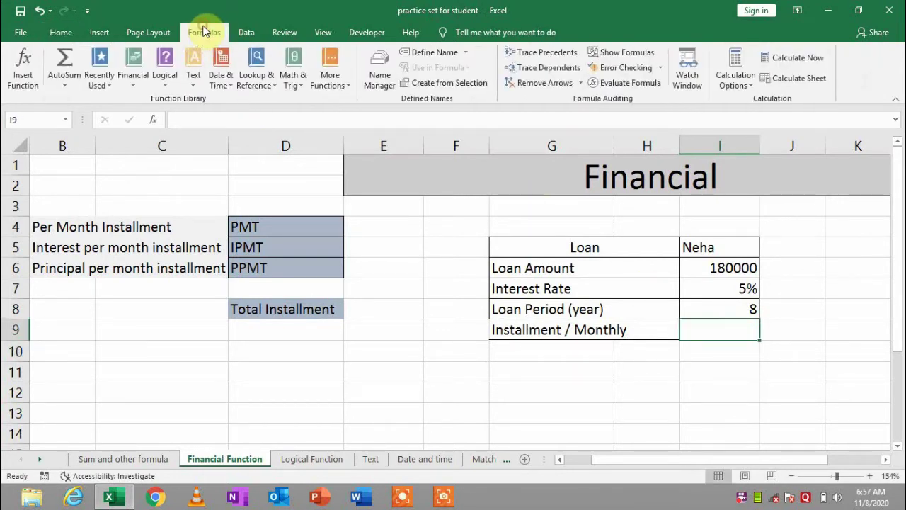
click(134, 65)
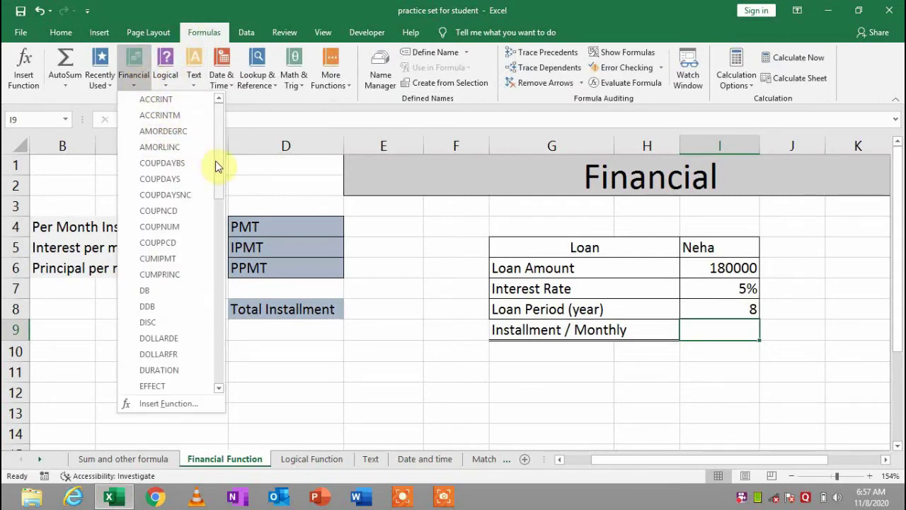
drag(217, 164, 219, 255)
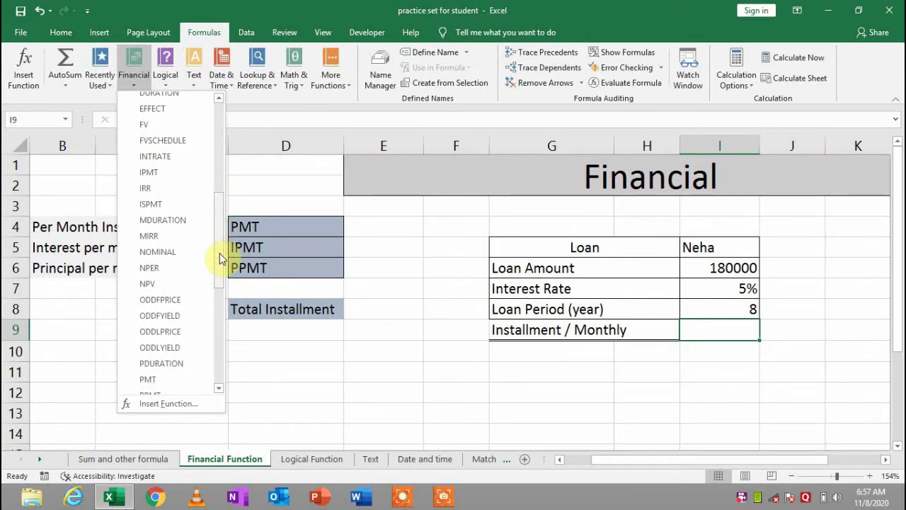
click(167, 384)
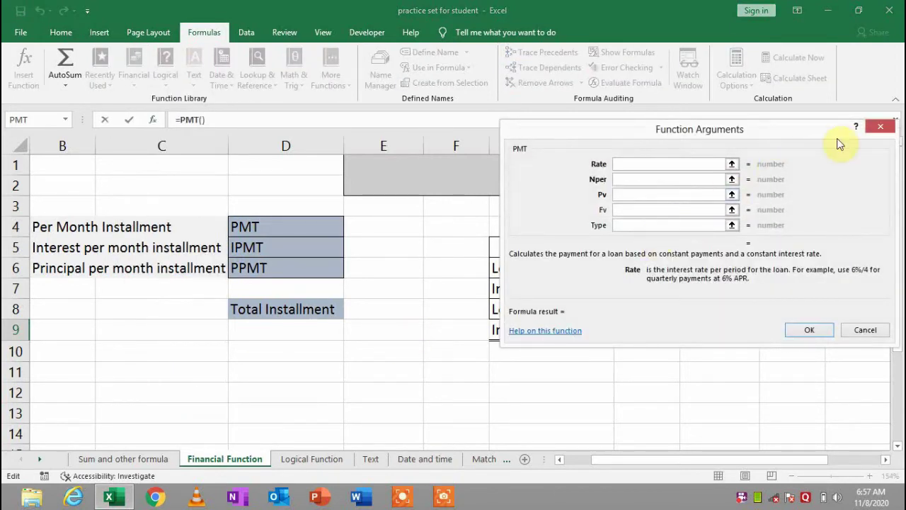
drag(796, 134, 434, 359)
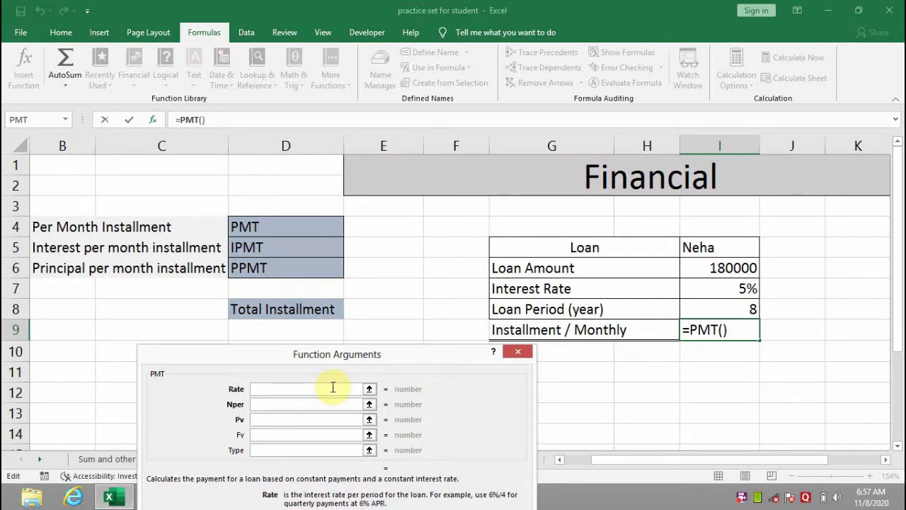
click(518, 351)
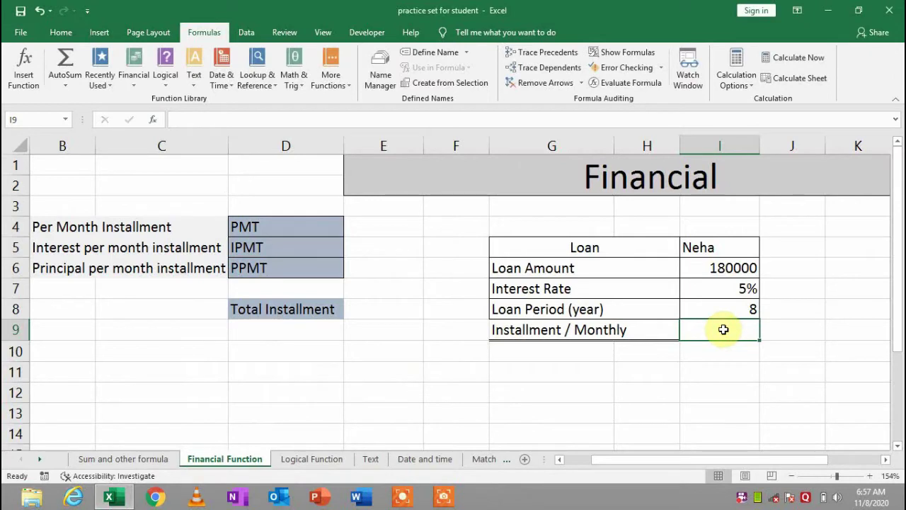
Enter =PMT(I7/12,I8*12,I6) in I9, returning a monthly installment of ($2,278.79)
text(=p,m)
key(BackSpace)
key(BackSpace)
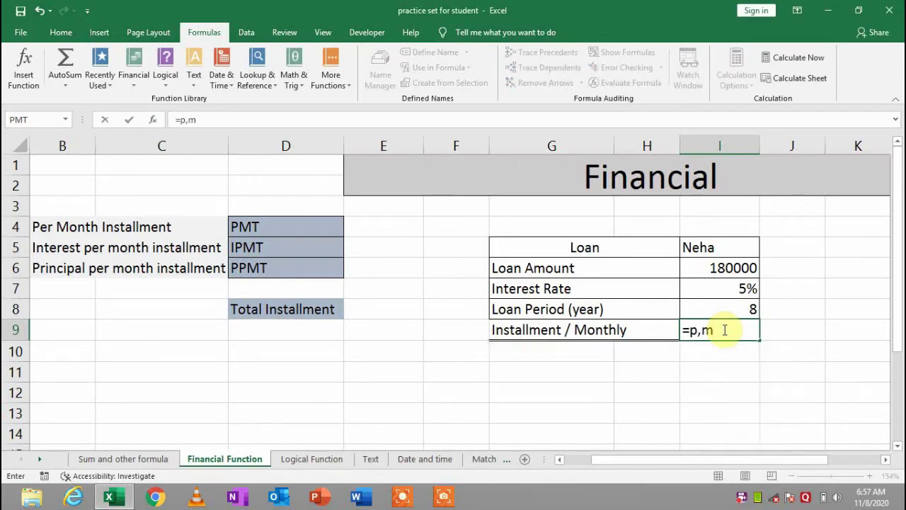
text(mt)
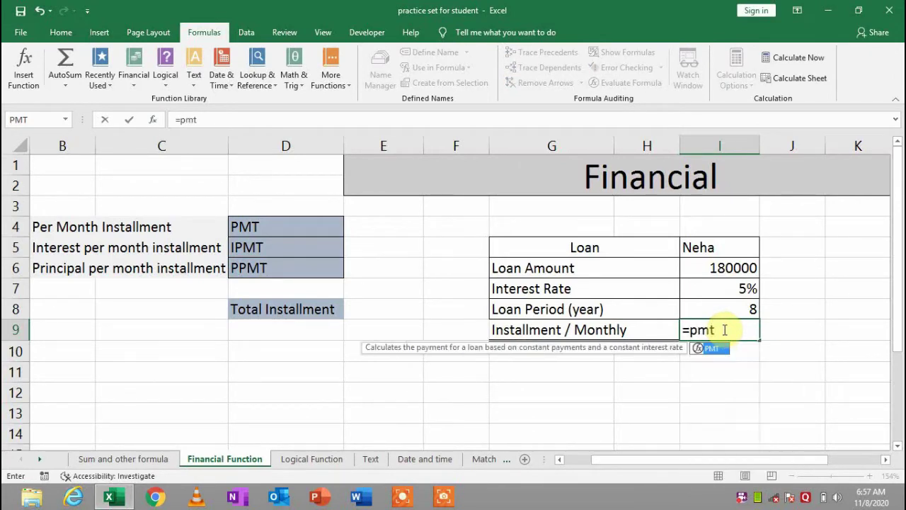
key(Tab)
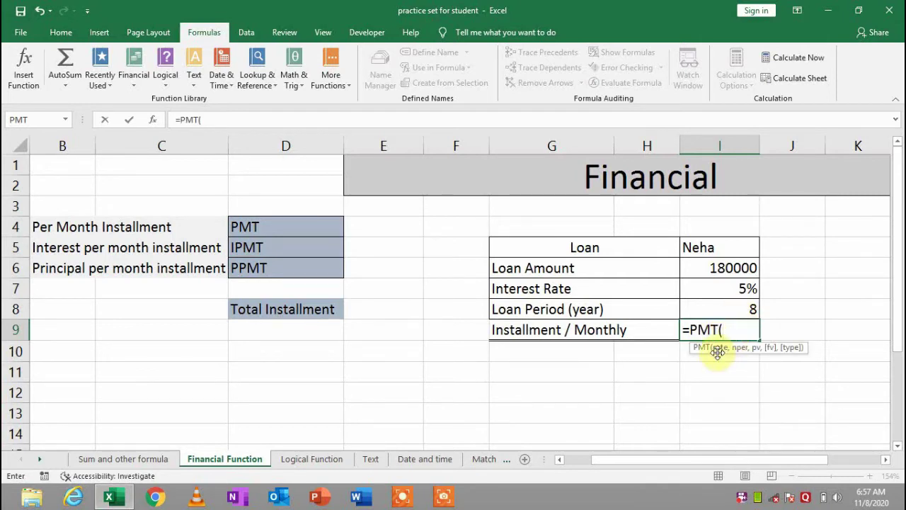
click(739, 287)
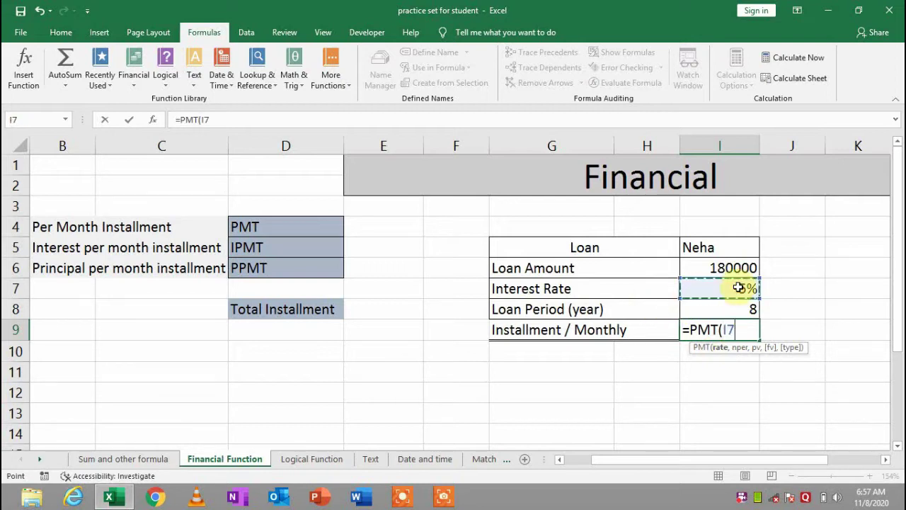
text(/12)
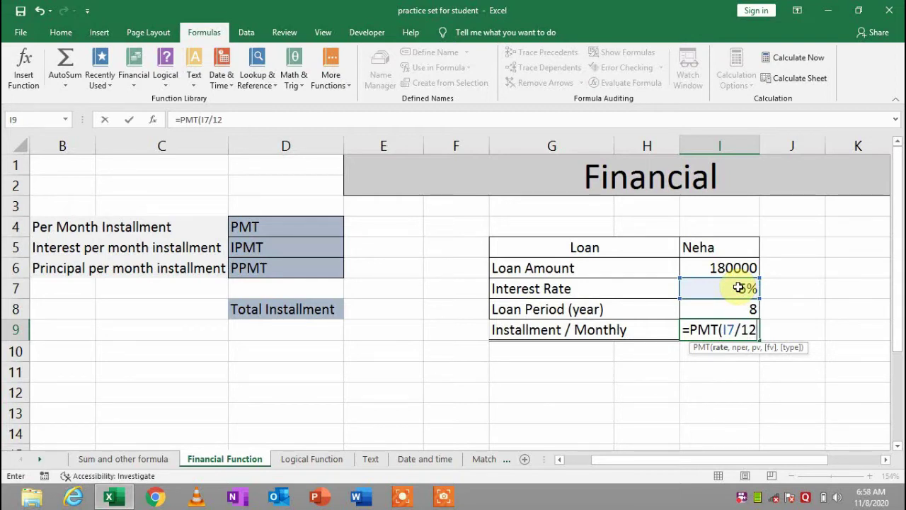
text(,)
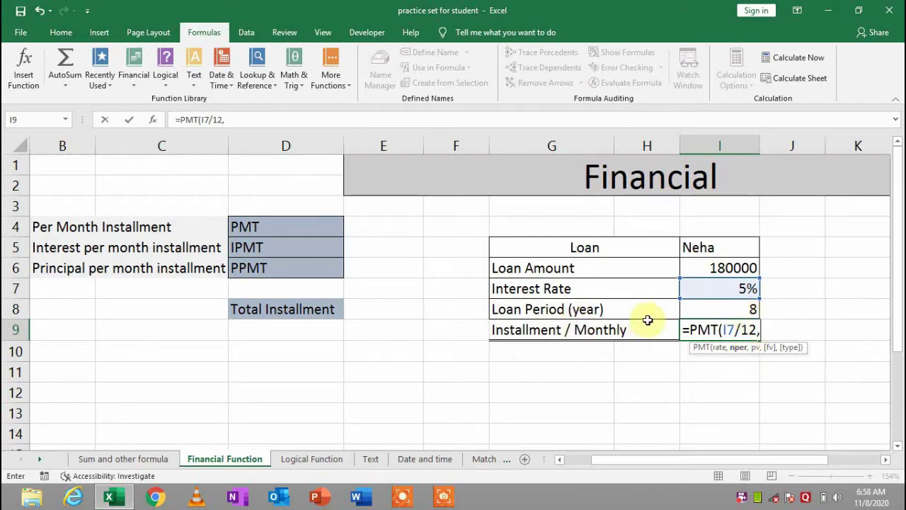
click(727, 308)
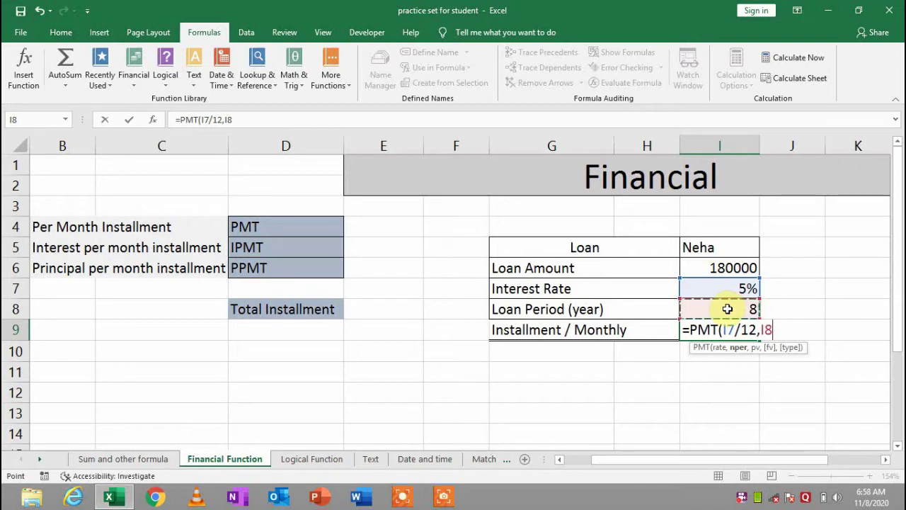
text(*`12)
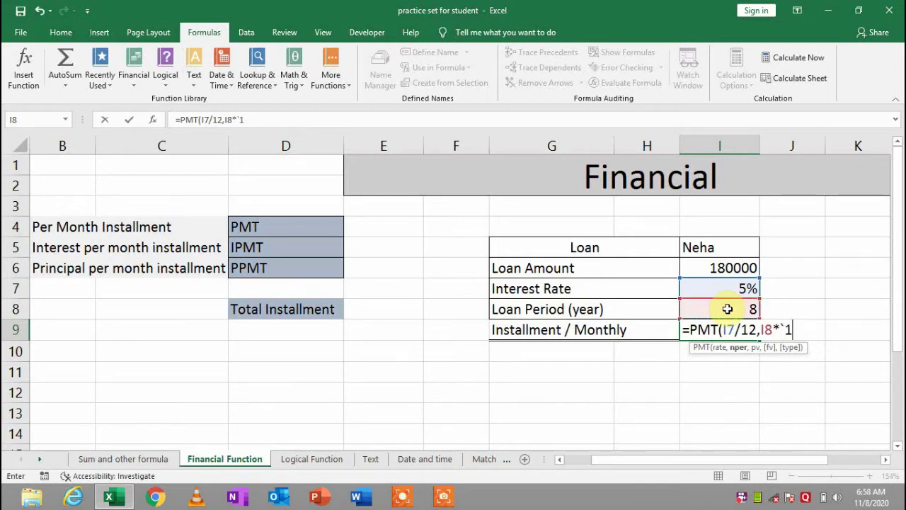
key(BackSpace)
key(BackSpace)
key(BackSpace)
text(12,)
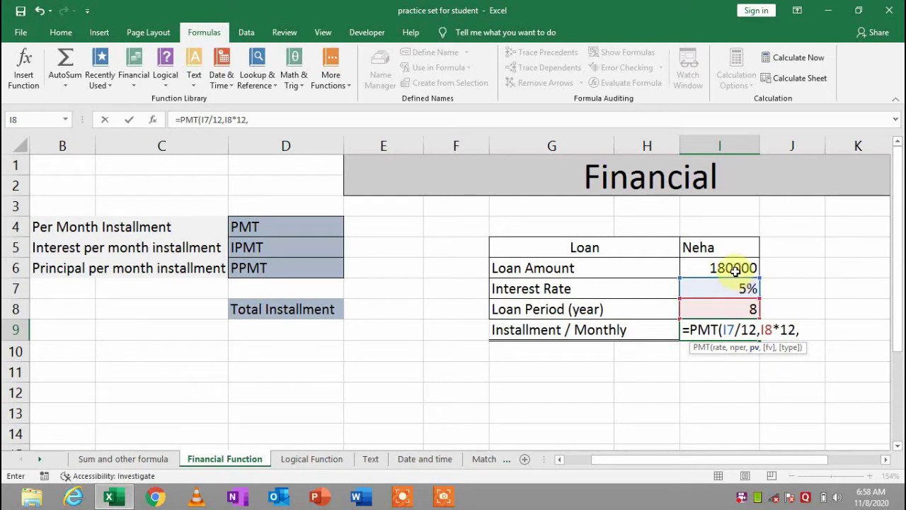
click(734, 271)
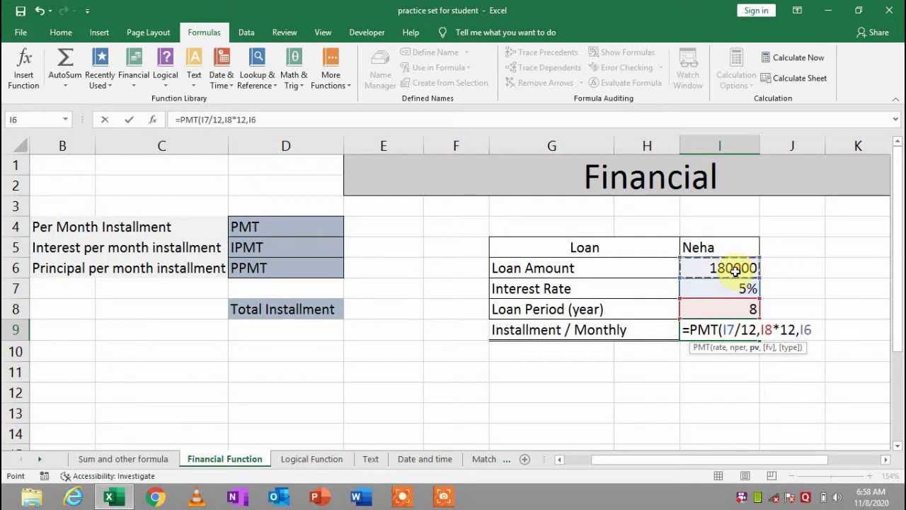
key(Return)
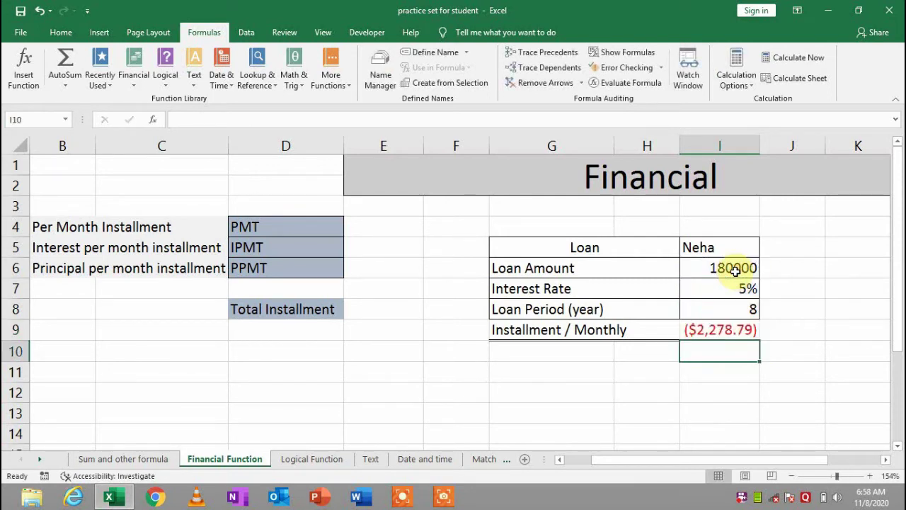
Apply comma style to the I9 monthly installment so it reads (2,278.79)
click(742, 326)
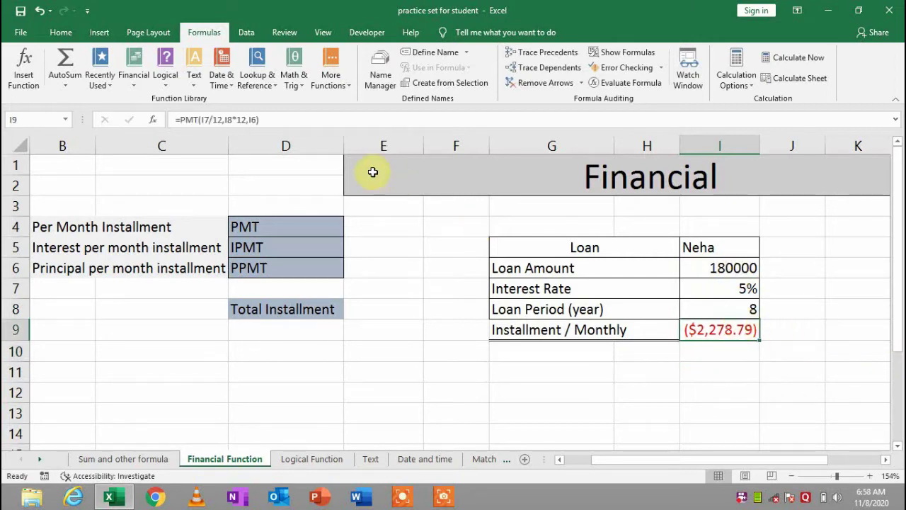
click(61, 32)
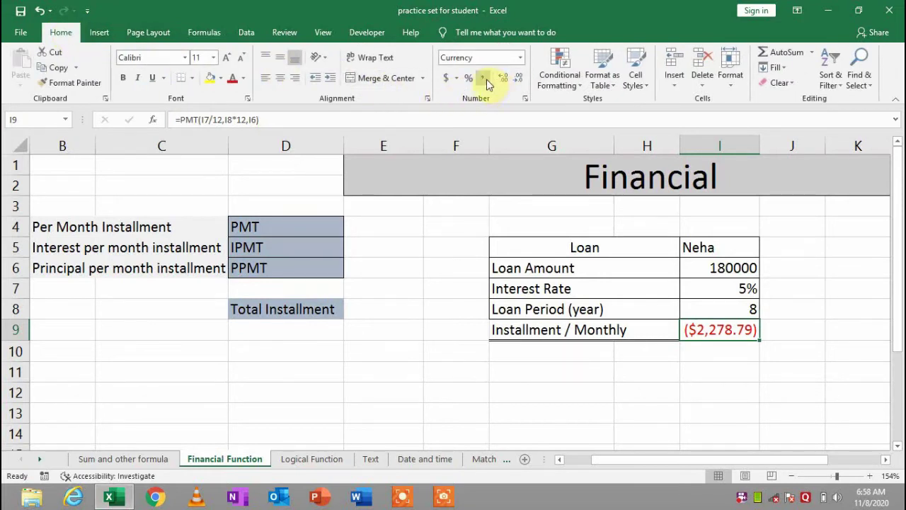
click(482, 78)
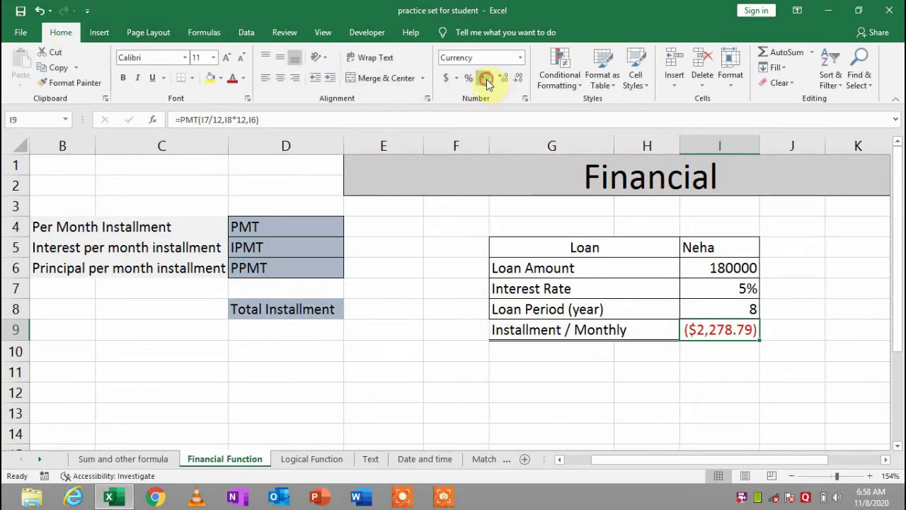
click(740, 432)
click(732, 332)
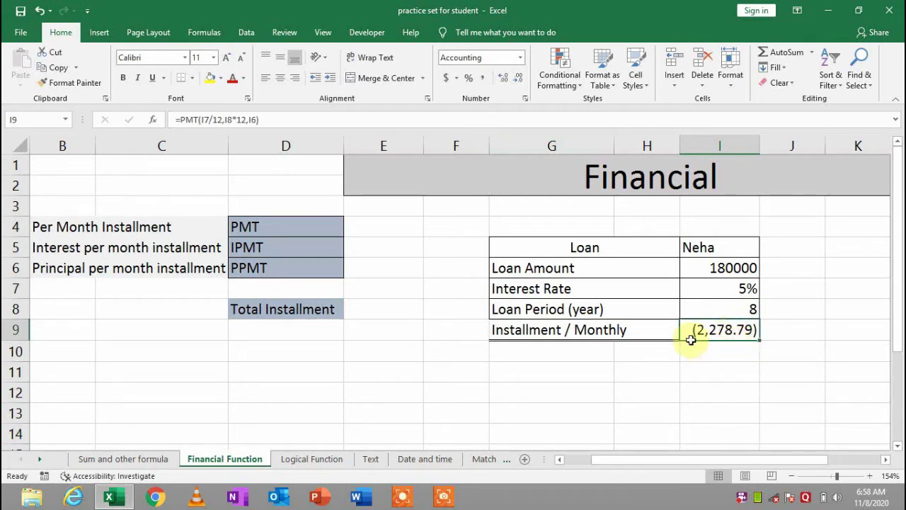
click(714, 349)
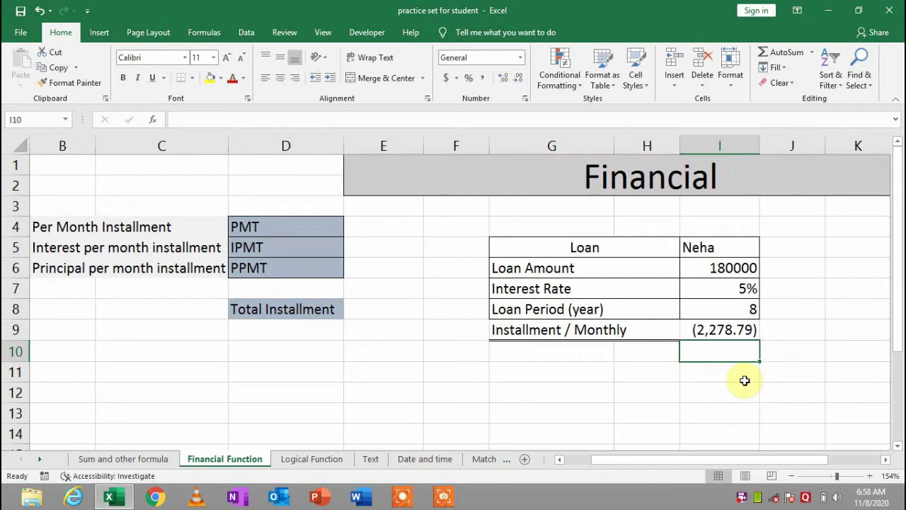
Copy the I9 installment and paste it into E4 as a plain value
click(583, 309)
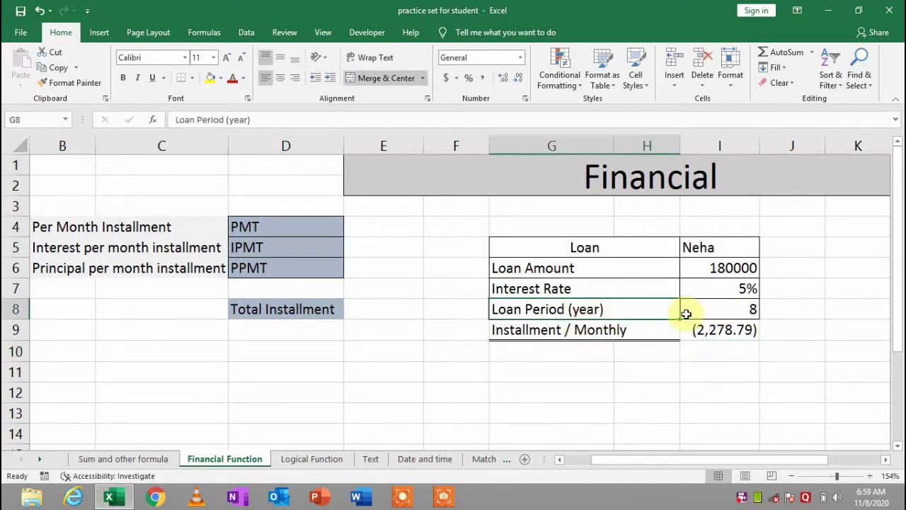
drag(761, 309, 585, 310)
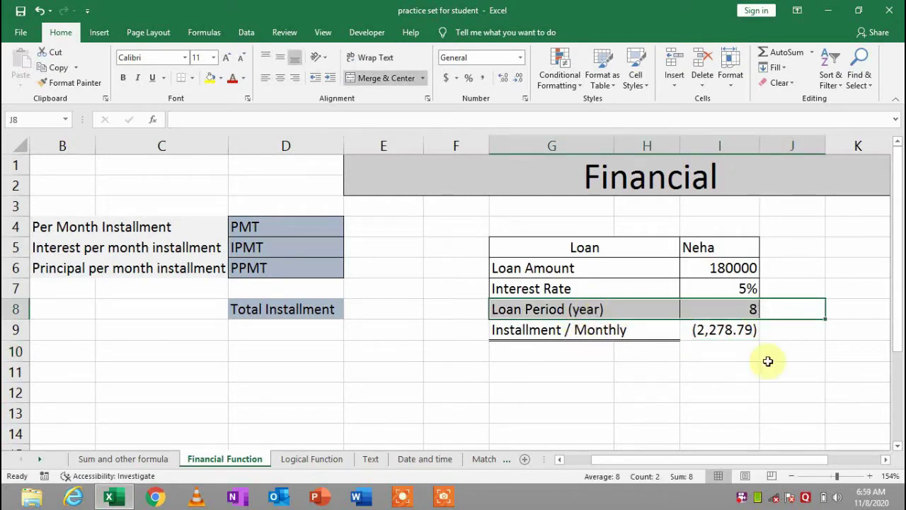
click(733, 330)
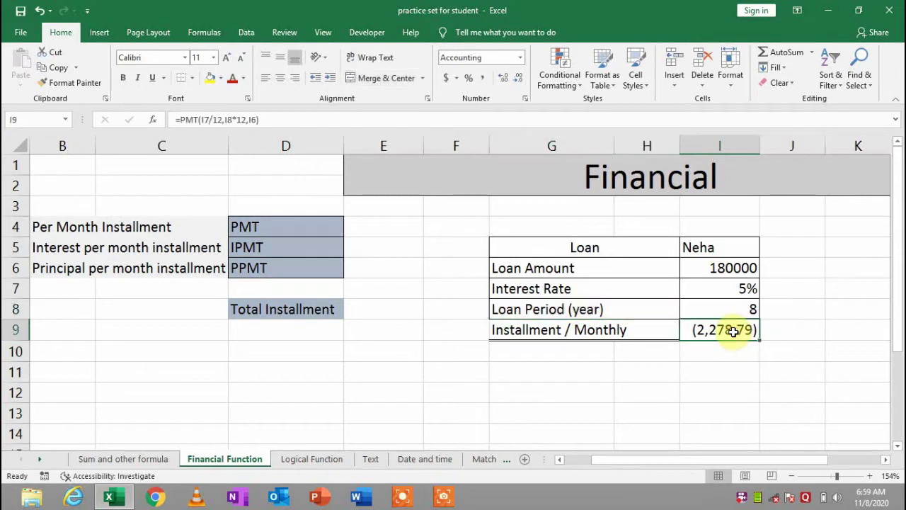
click(726, 271)
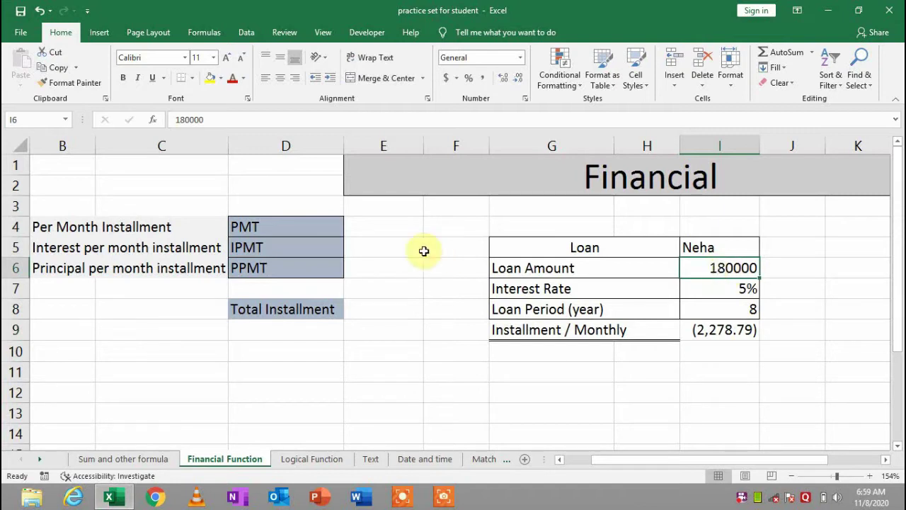
click(399, 230)
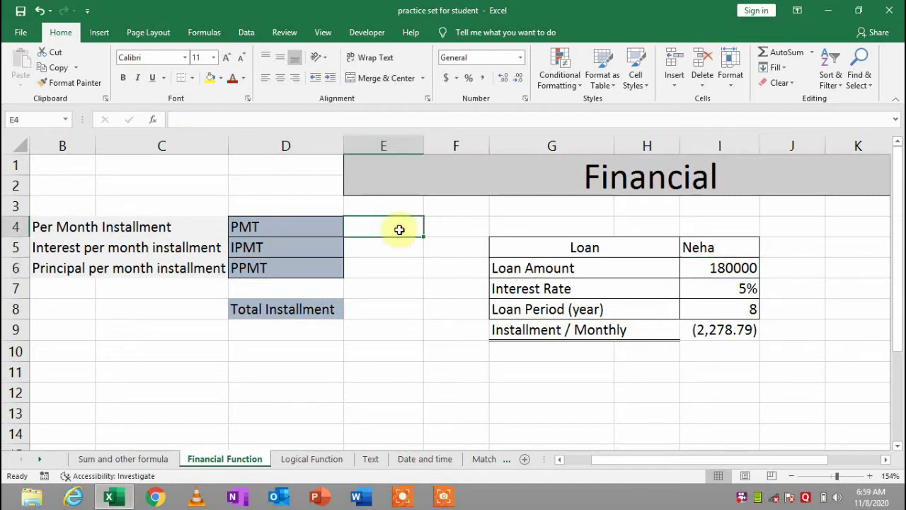
click(733, 331)
key(ctrl+c)
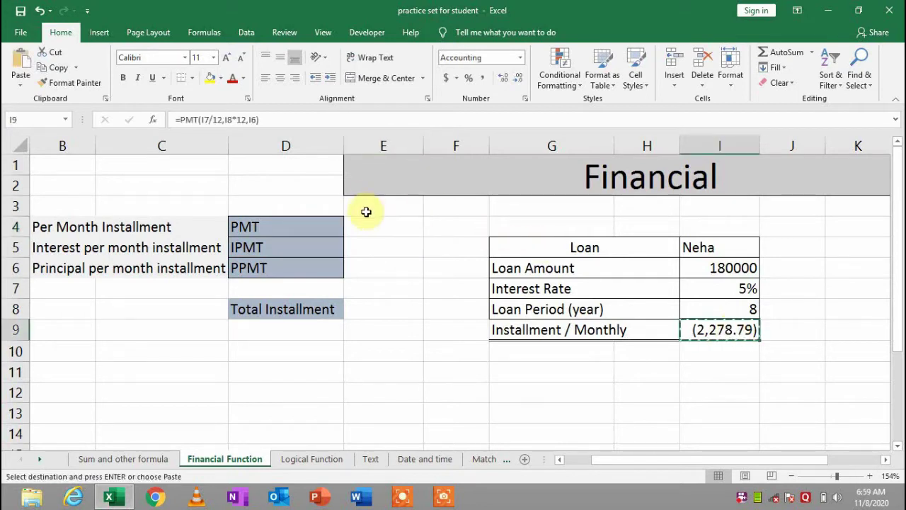
click(366, 224)
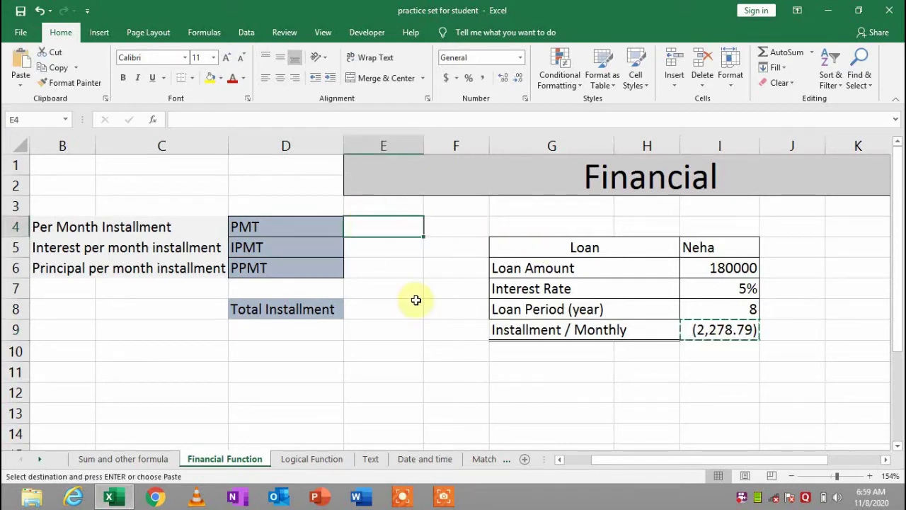
right_click(370, 235)
click(414, 241)
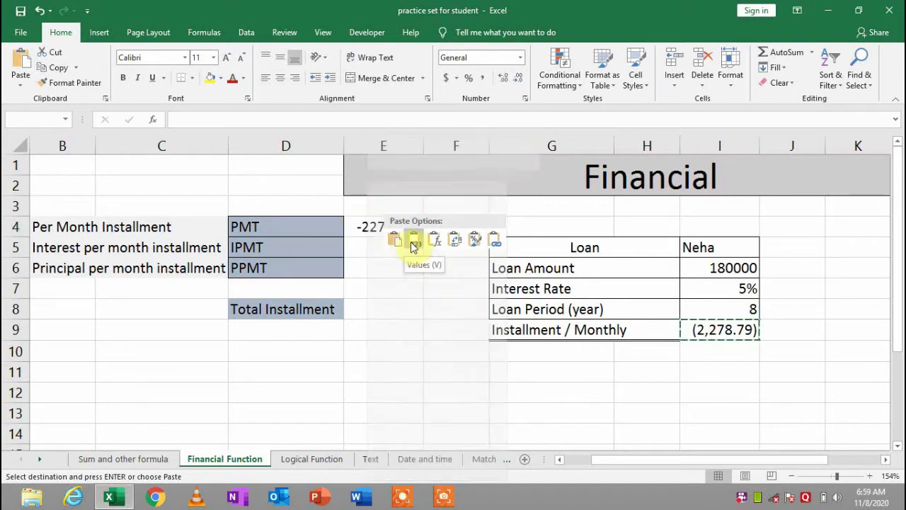
Delete the contents of E4, leaving the PMT cell empty
double_click(366, 227)
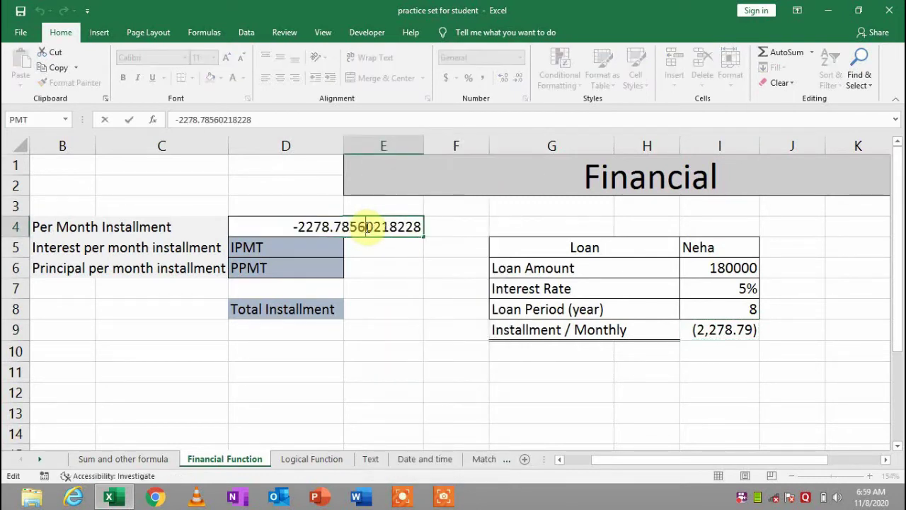
click(398, 287)
key(Up)
key(Up)
key(Up)
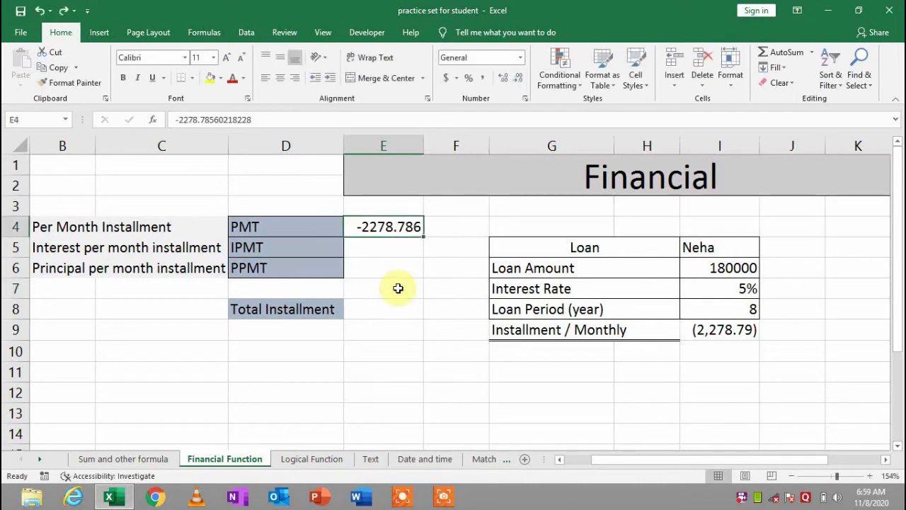
text(z)
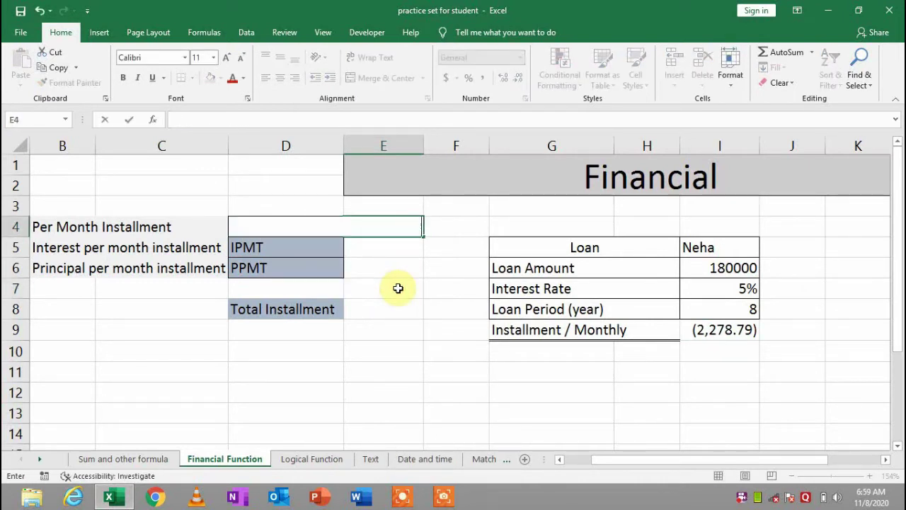
key(Return)
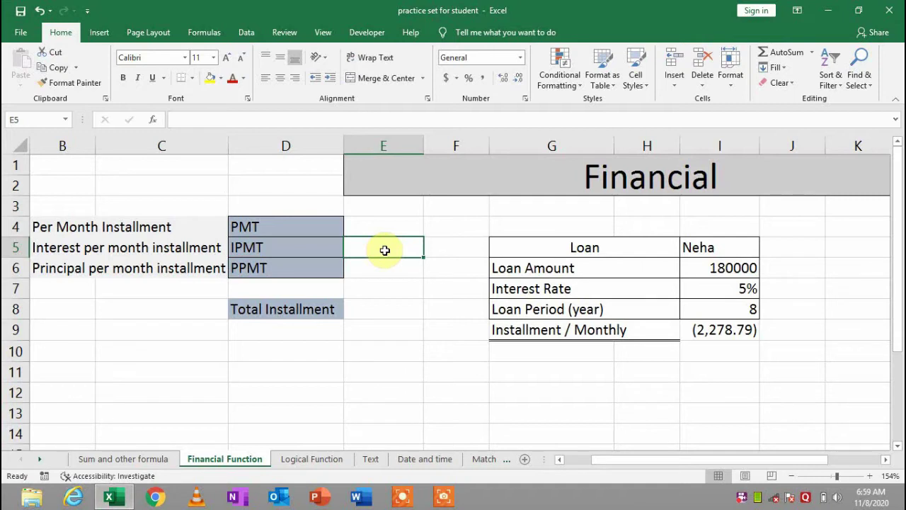
Start an IPMT formula in E5 from the ipm autocomplete after browsing the Financial functions
text(=)
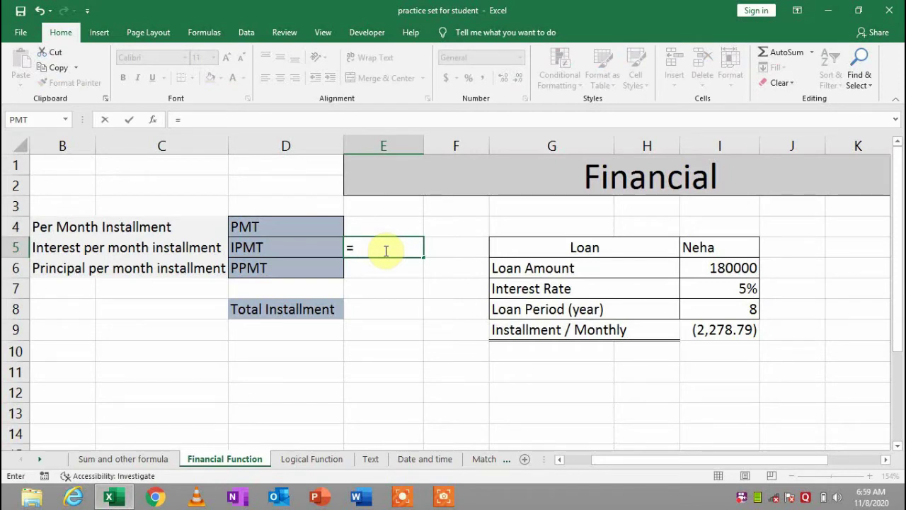
click(204, 34)
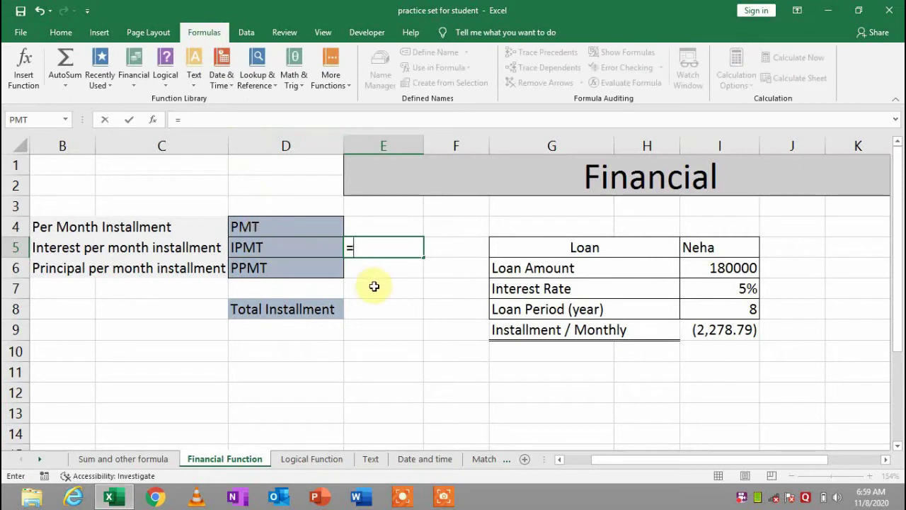
click(131, 84)
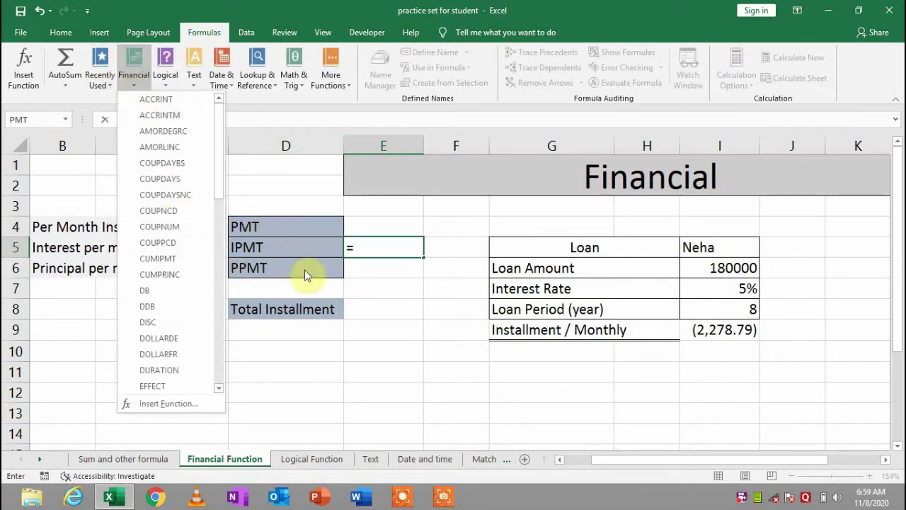
click(372, 251)
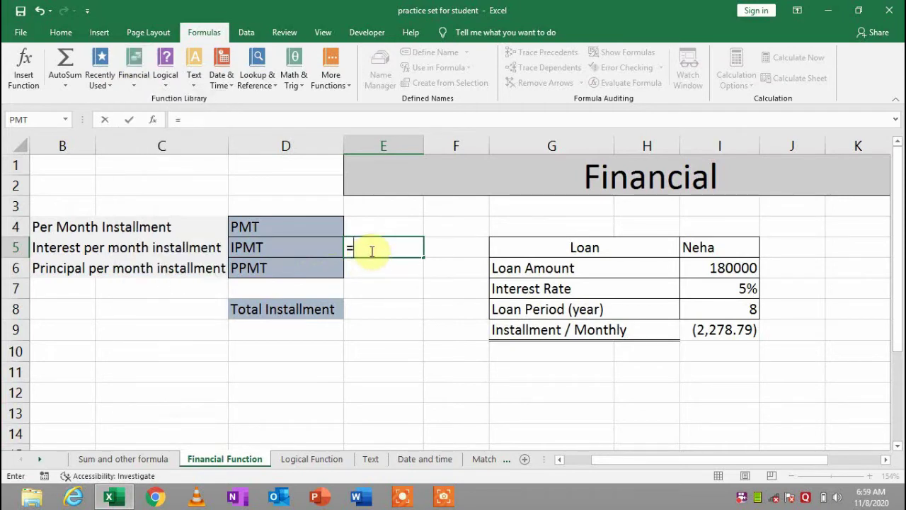
text(p)
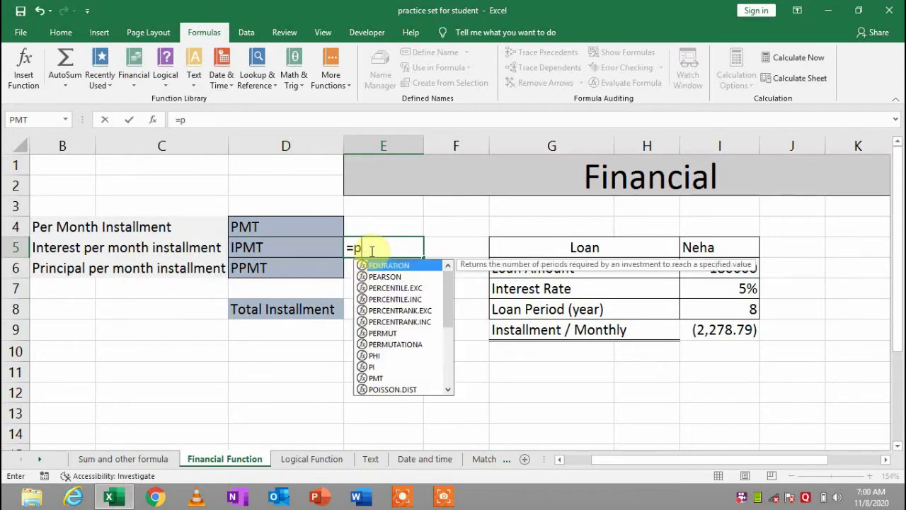
key(BackSpace)
text(ip)
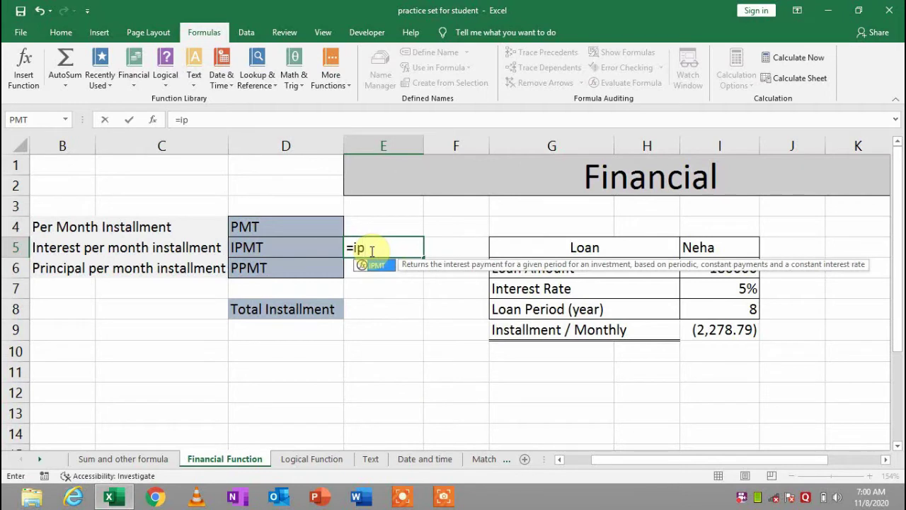
text(m)
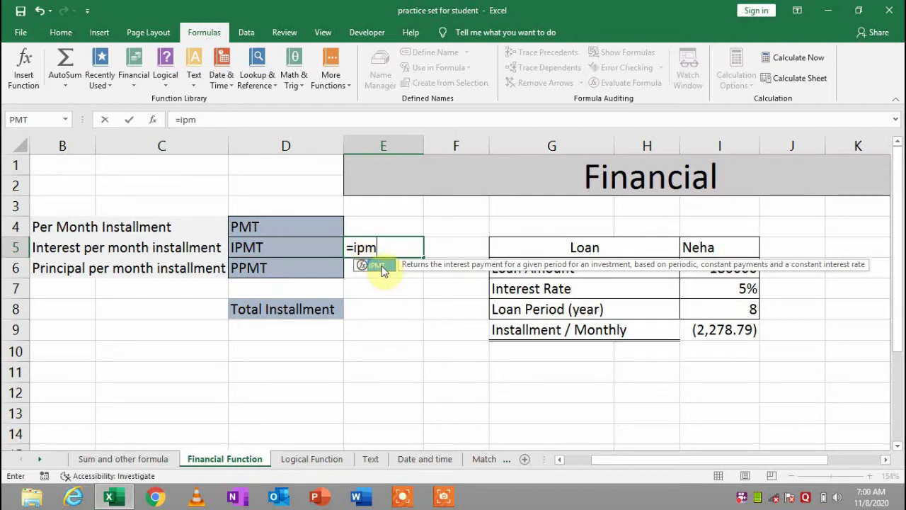
double_click(381, 268)
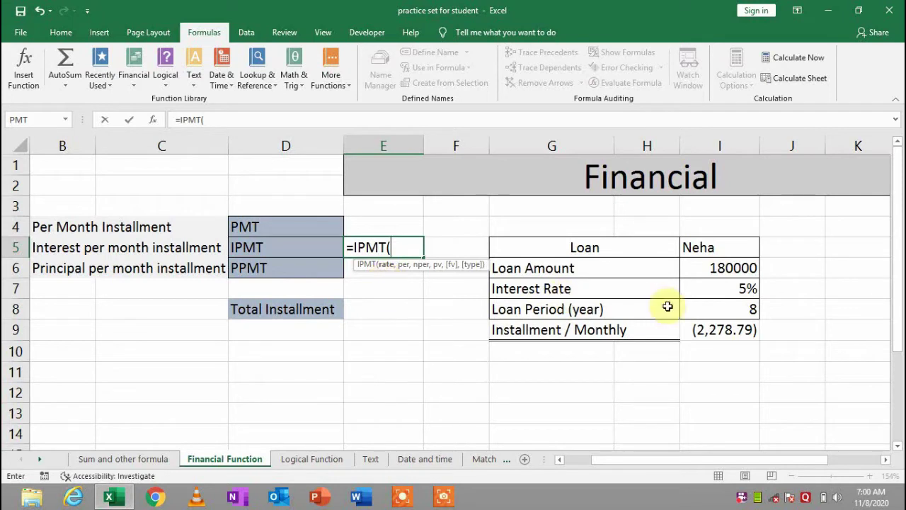
Complete E5 as =IPMT(I7/12,1,I8*12,I6) for the first month's interest
click(739, 292)
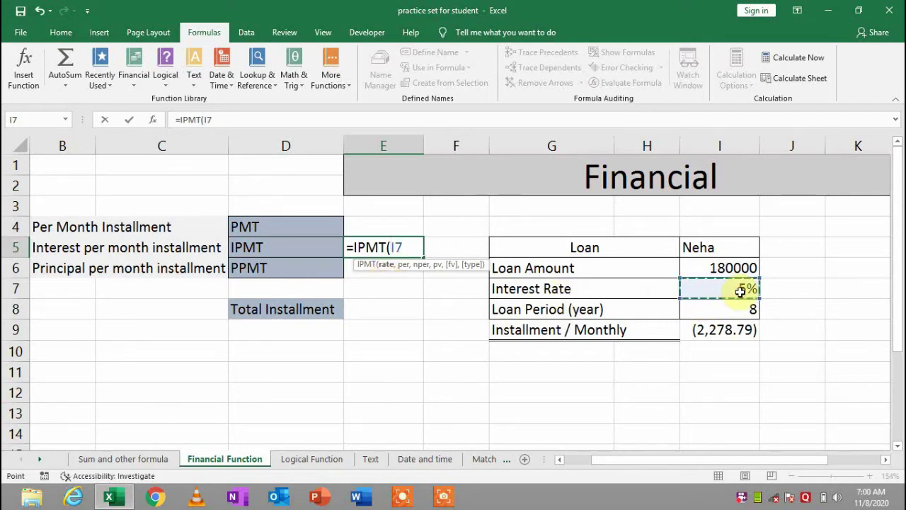
text(/12)
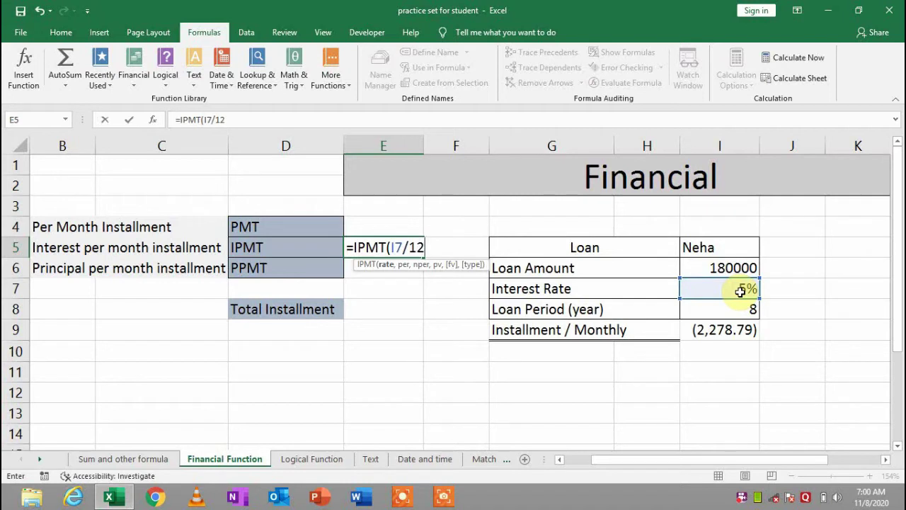
text(,)
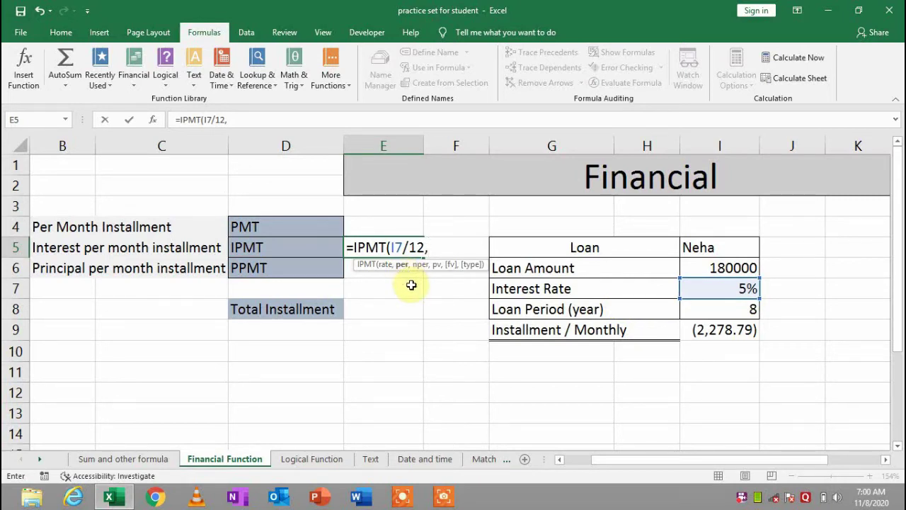
text(1,)
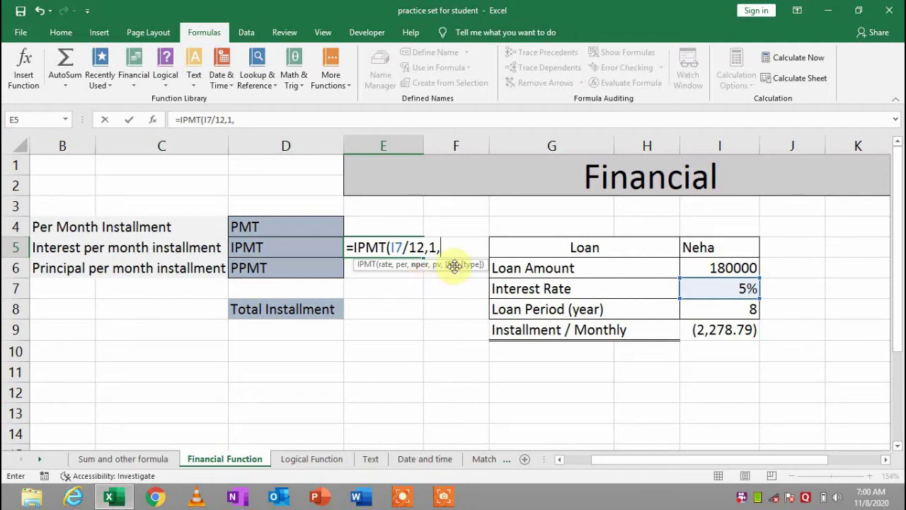
click(460, 295)
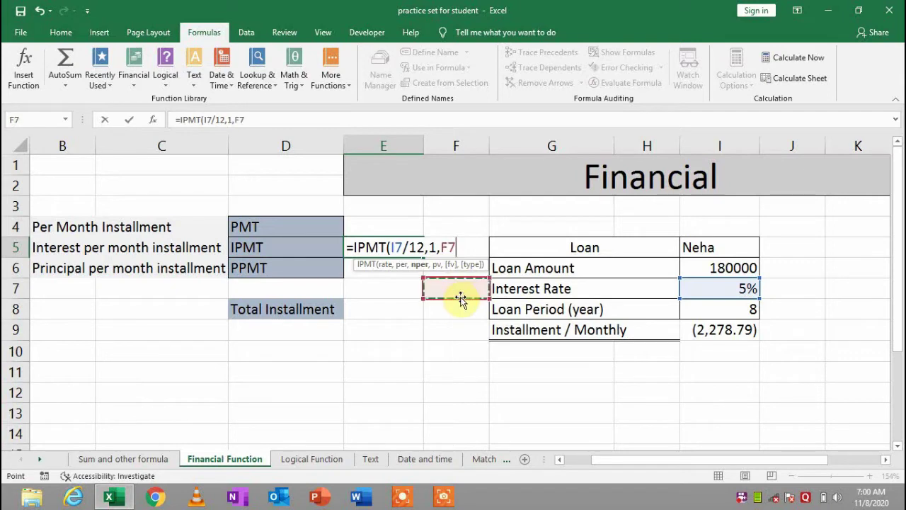
key(BackSpace)
key(BackSpace)
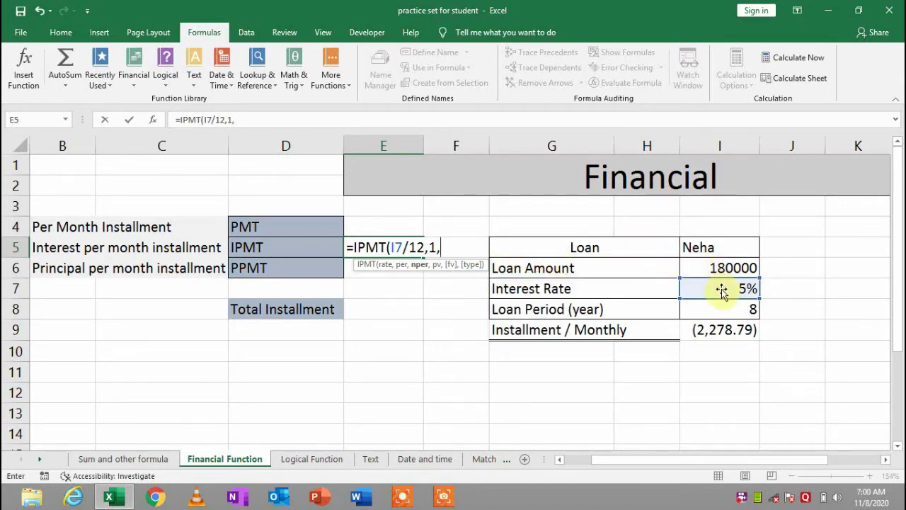
click(717, 314)
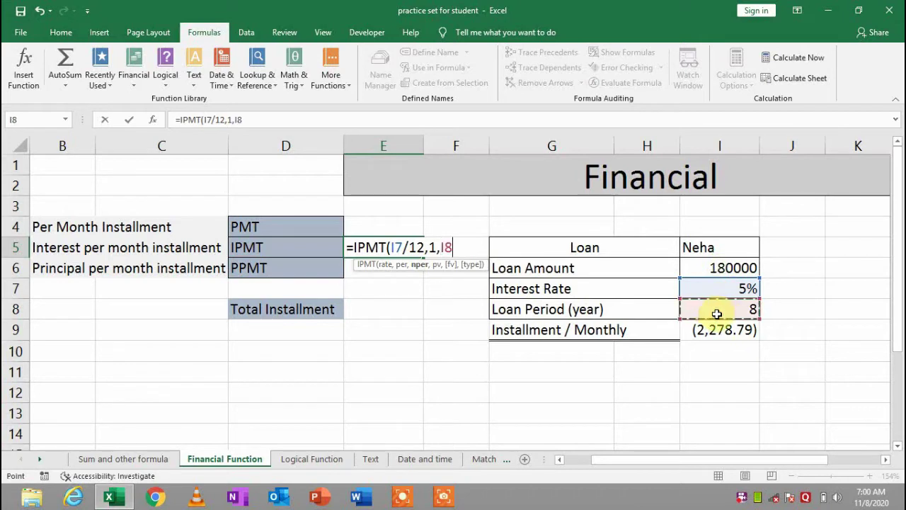
text(*112)
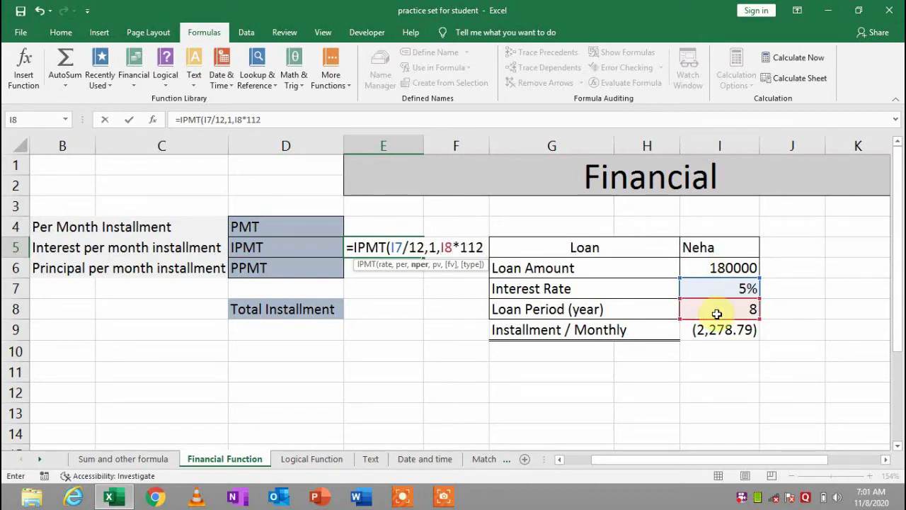
key(BackSpace)
key(BackSpace)
text(2,)
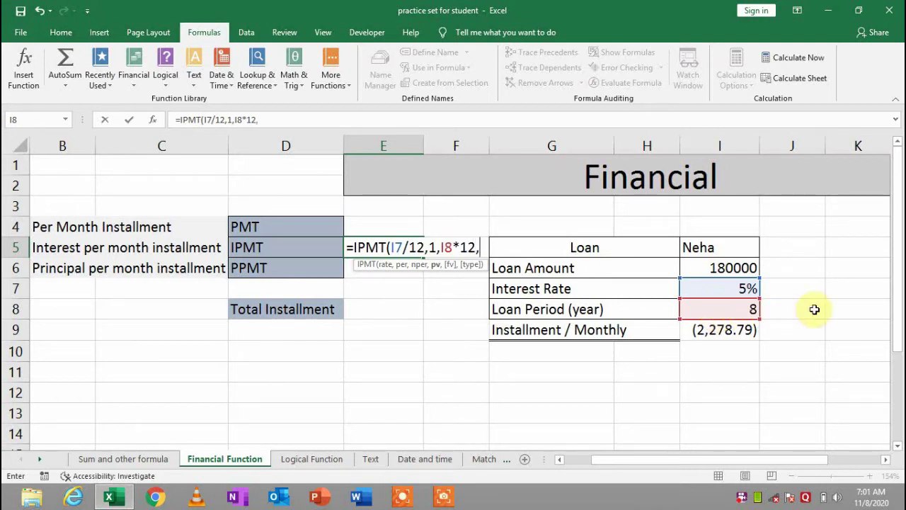
click(744, 266)
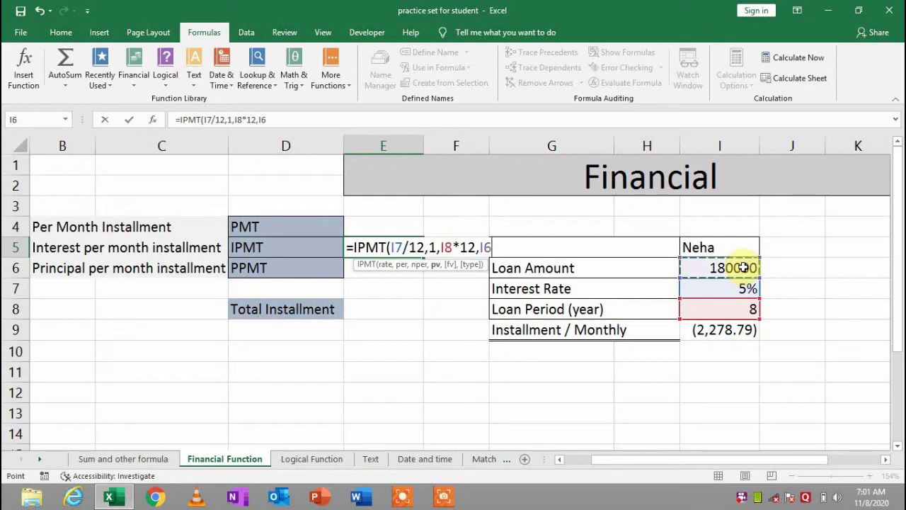
text())
key(Return)
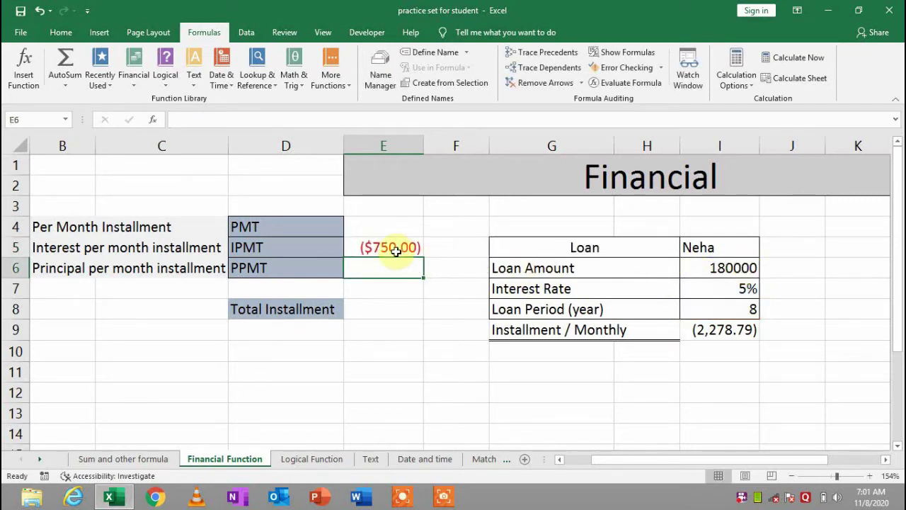
Format E5 in comma style so it shows (750.00)
click(395, 250)
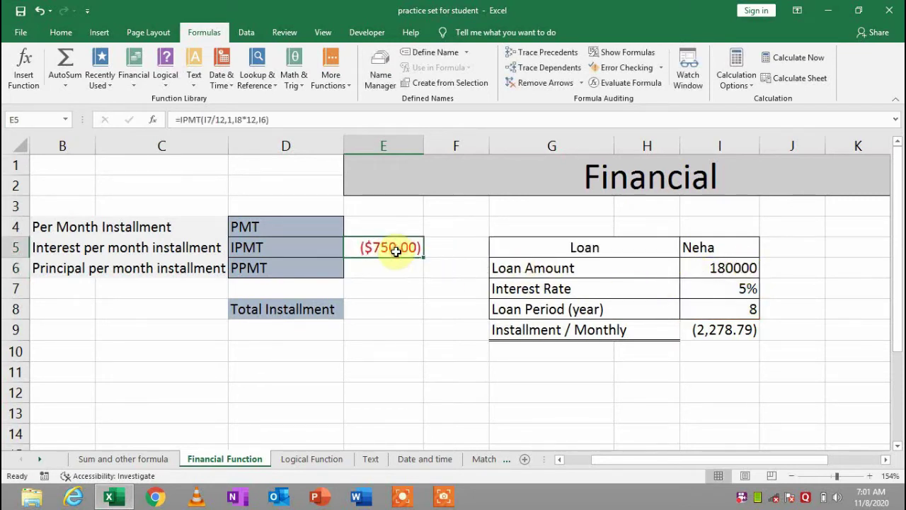
click(70, 36)
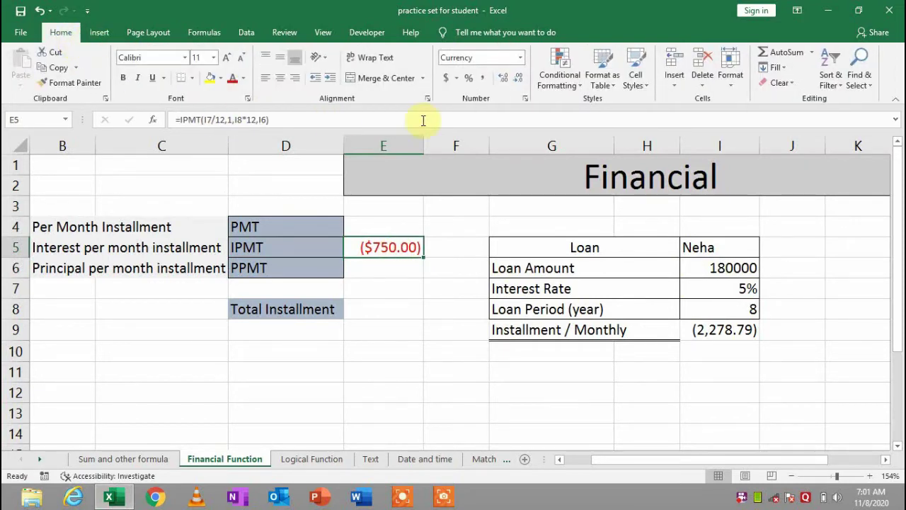
click(480, 83)
click(394, 266)
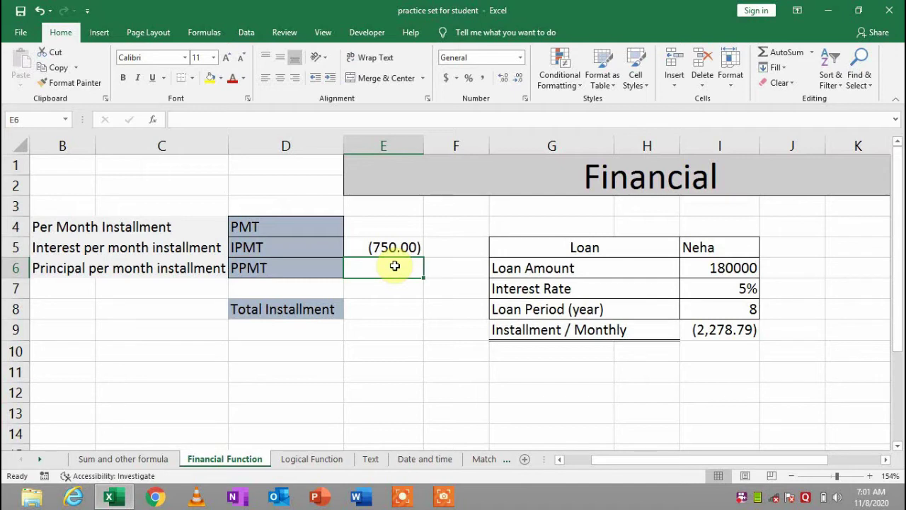
Enter =PPMT(I7/12,1,I8*12,I6) in E6 for the first month's principal
text(=)
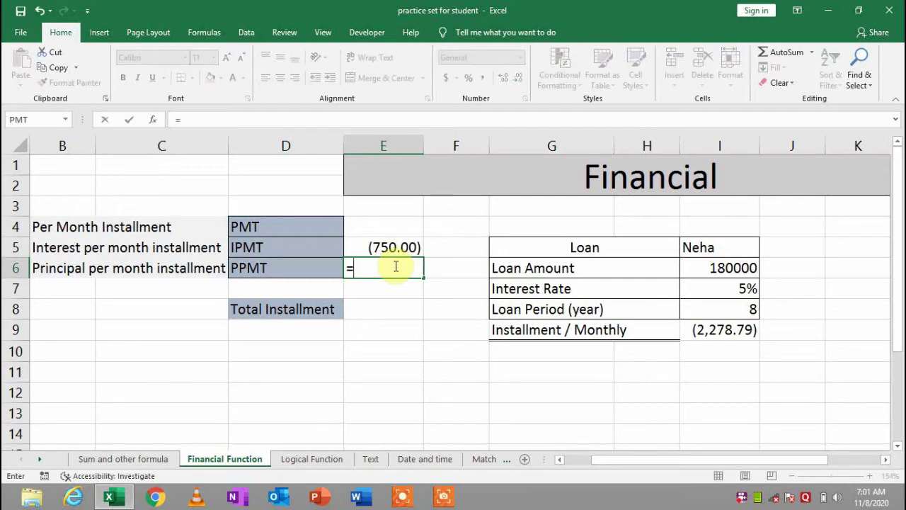
text(ppmt)
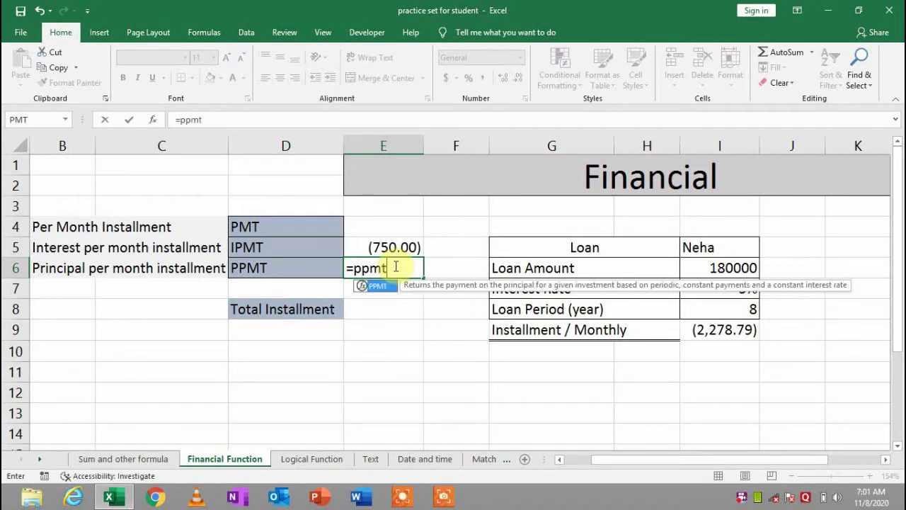
key(Tab)
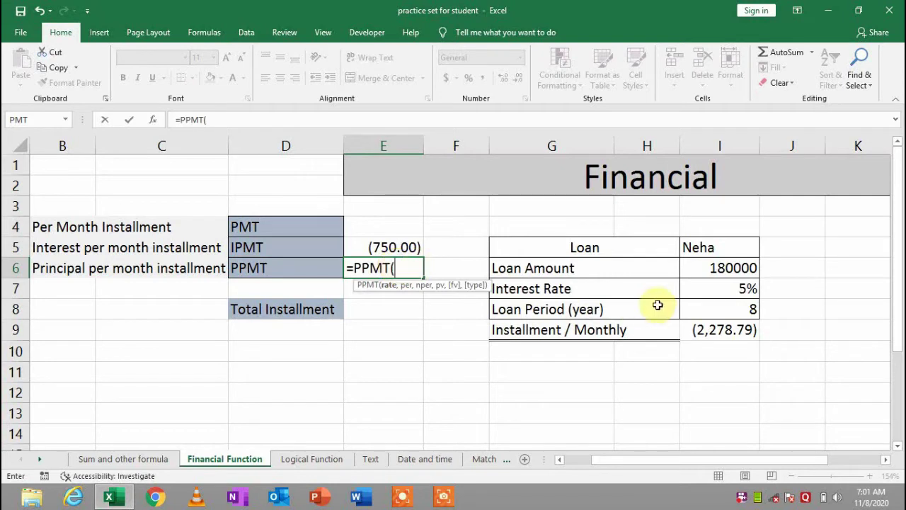
click(756, 285)
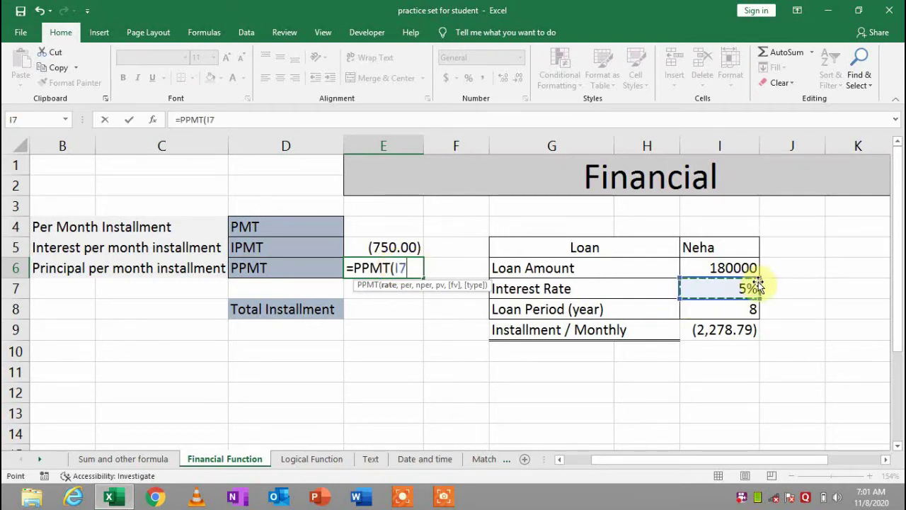
text(,)
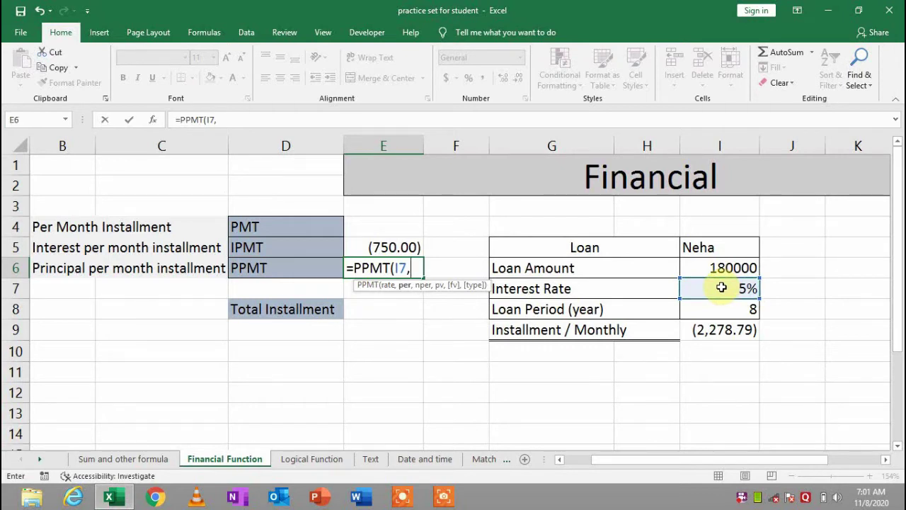
key(BackSpace)
text(/)
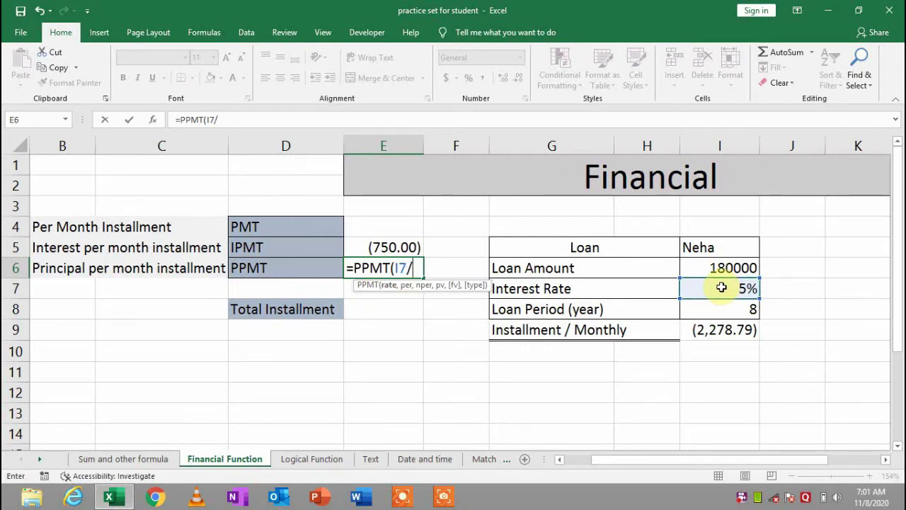
text(12,)
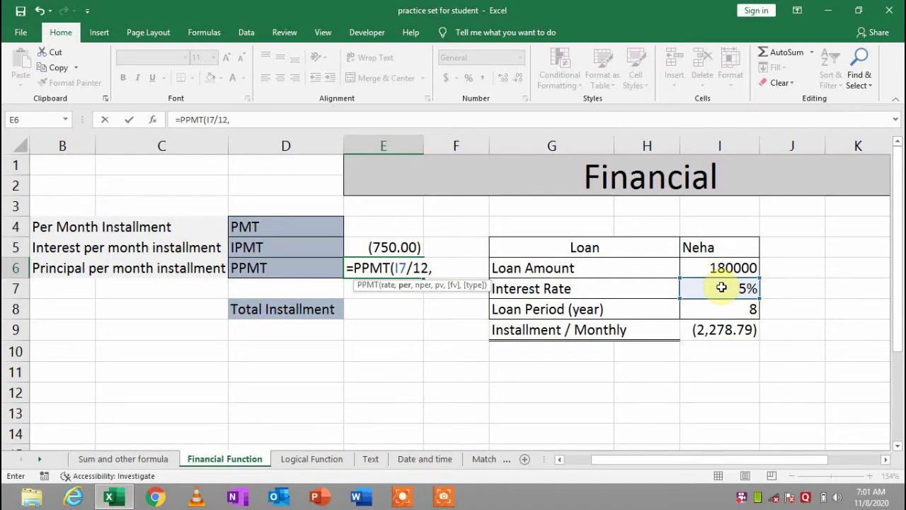
text(1)
text(,)
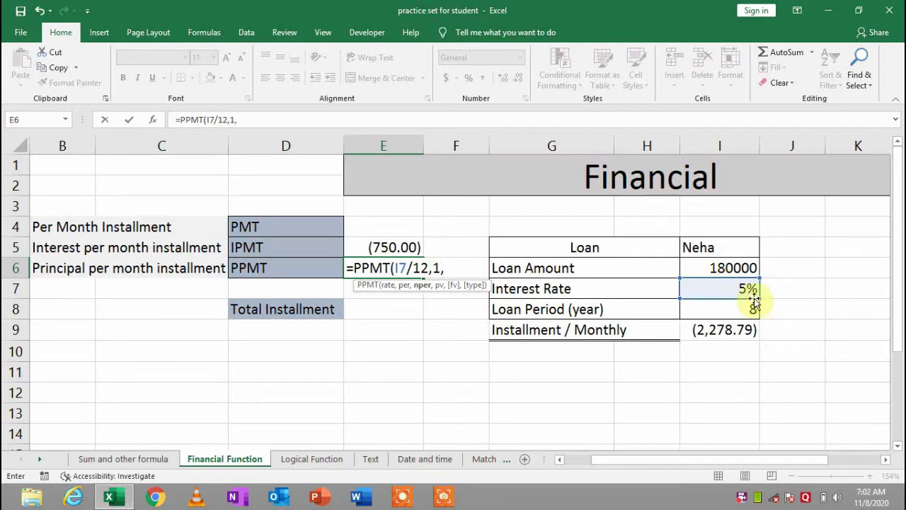
click(717, 309)
text(*)
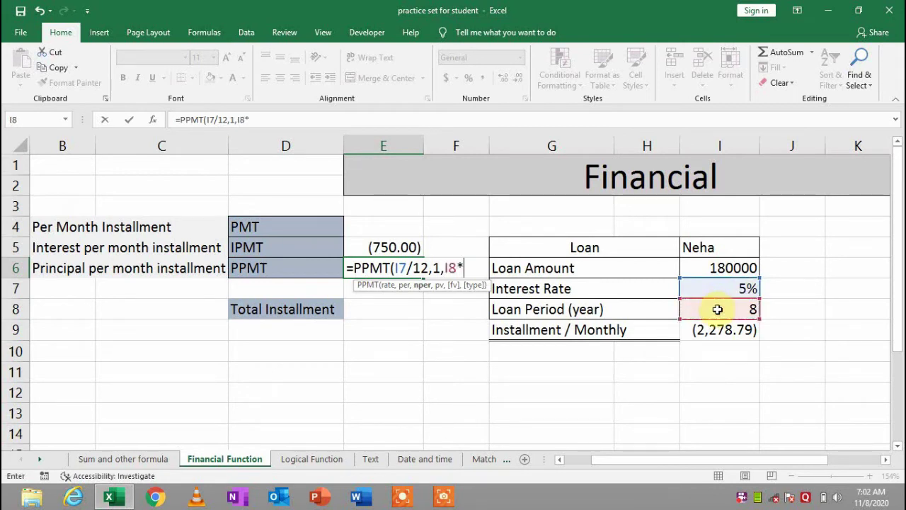
text(12,)
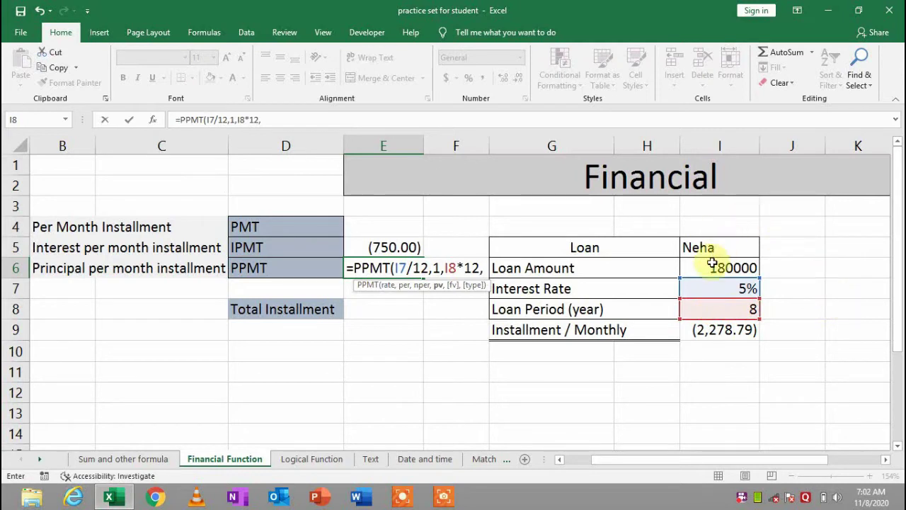
click(712, 263)
text())
key(Return)
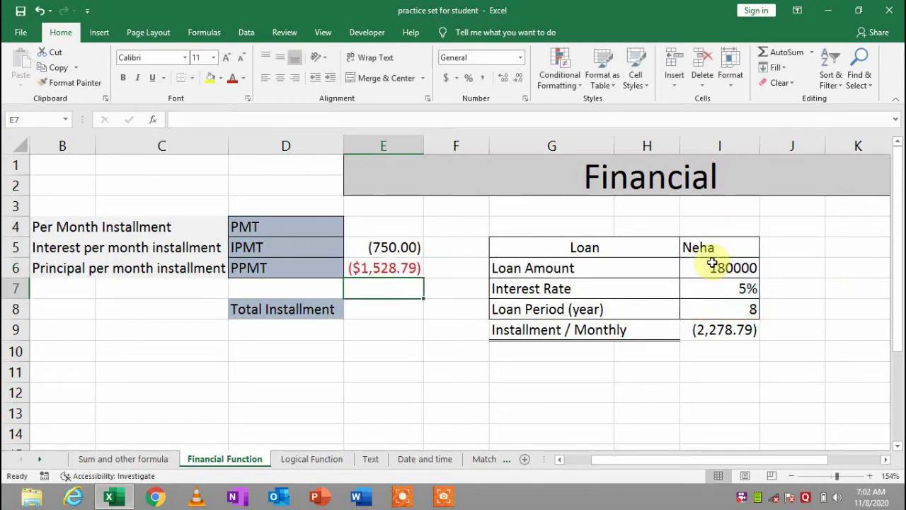
Show the E6 principal in comma style as (1,528.79)
click(398, 268)
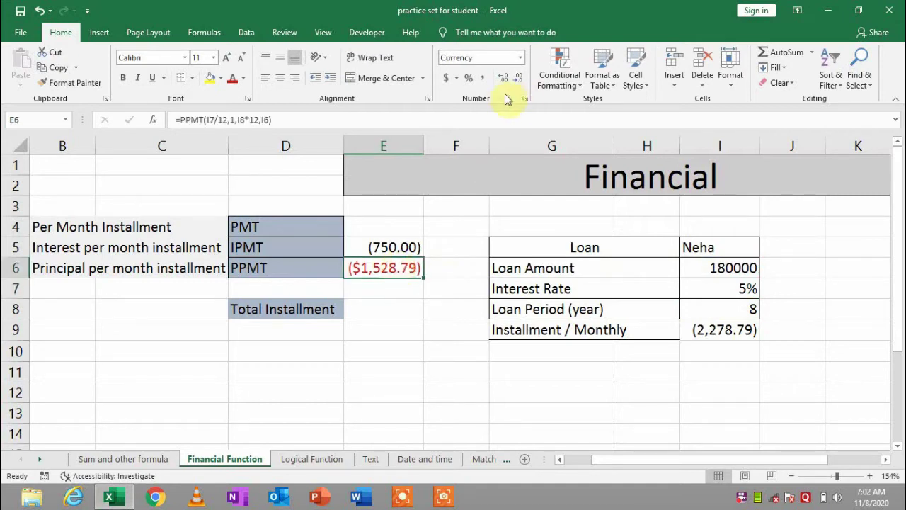
click(480, 78)
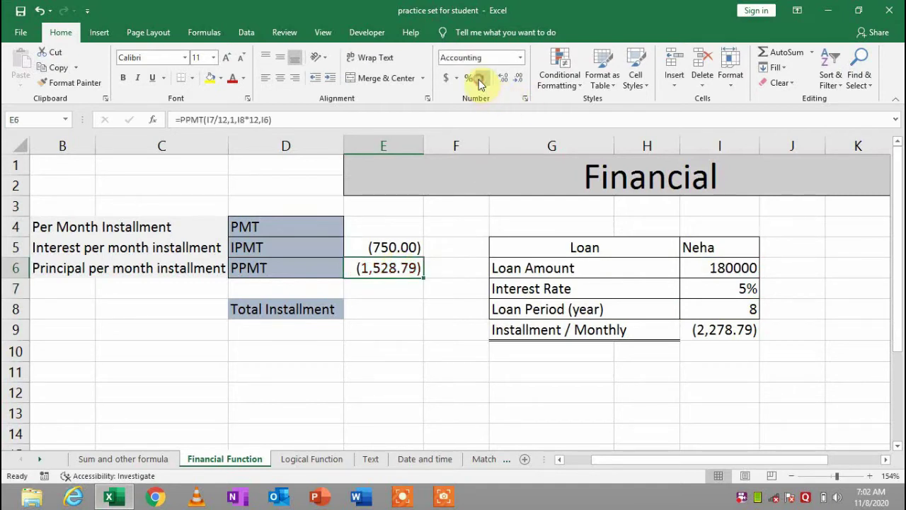
click(385, 312)
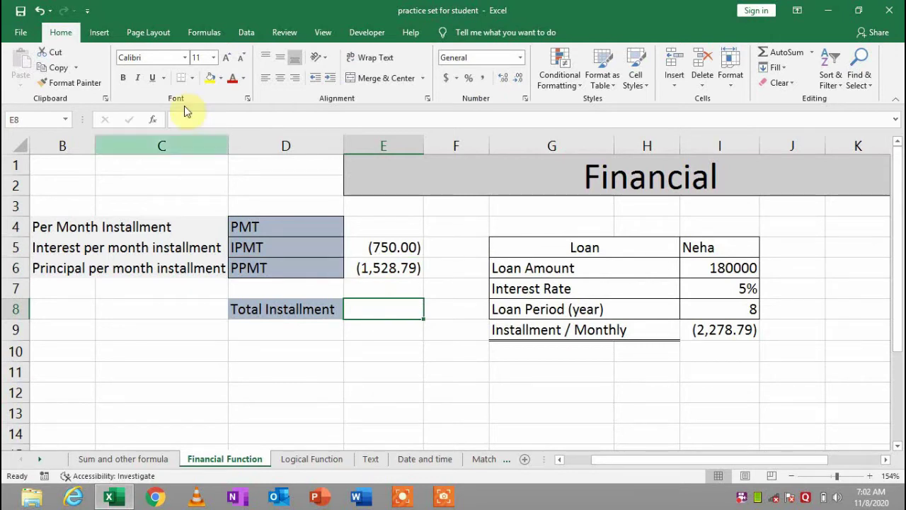
AutoSum E5:E7 into E8 to total (2,278.79), then review the interest row
click(206, 33)
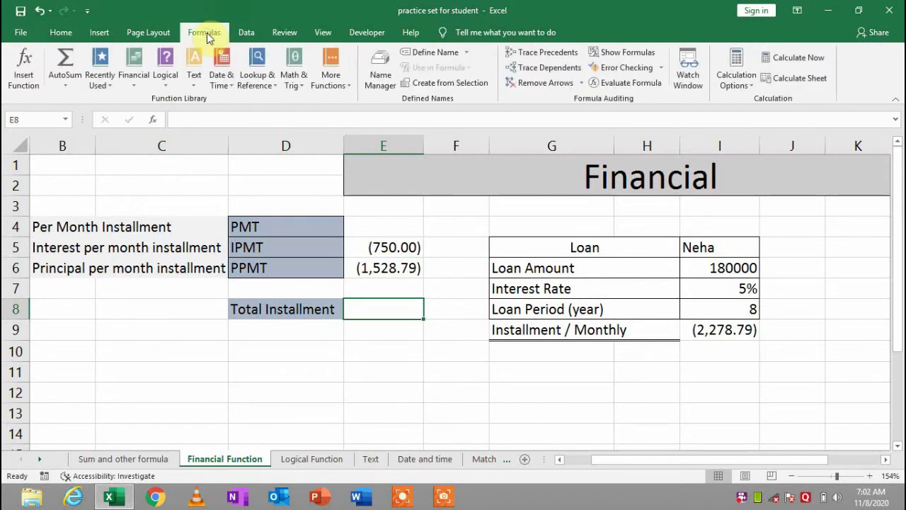
click(67, 60)
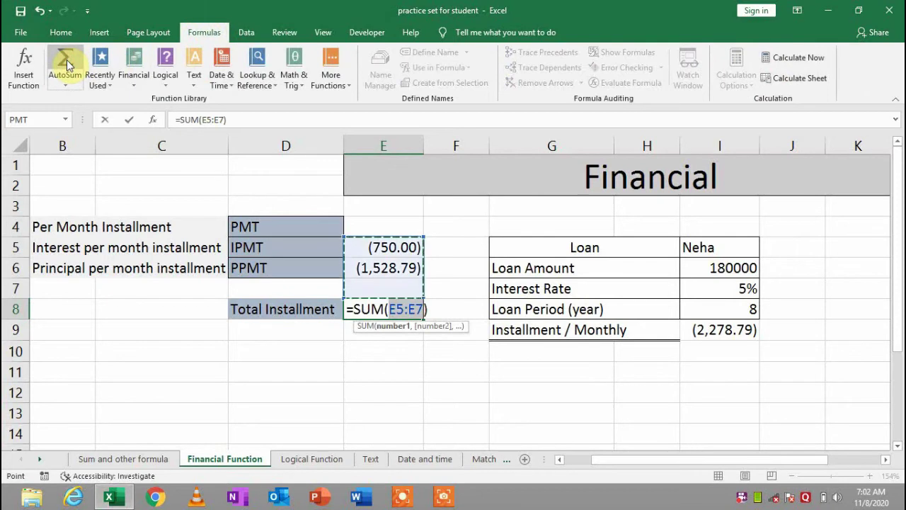
key(Return)
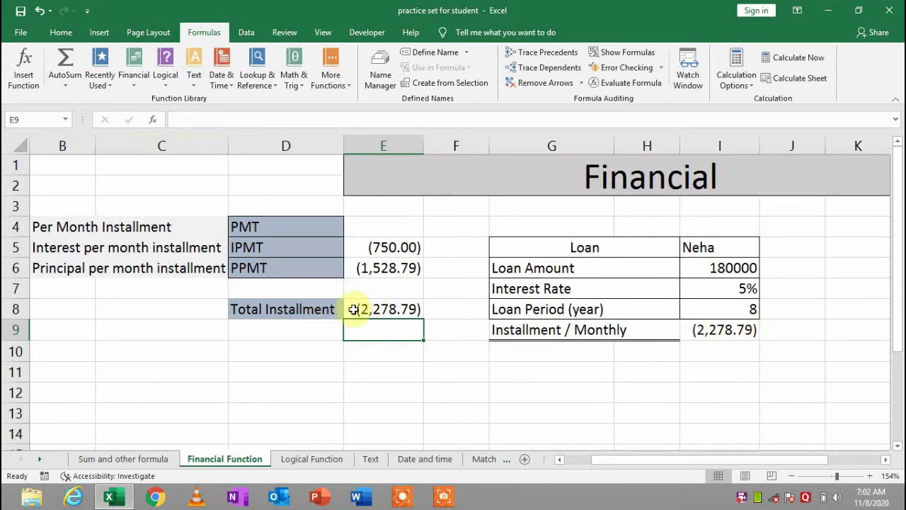
click(332, 309)
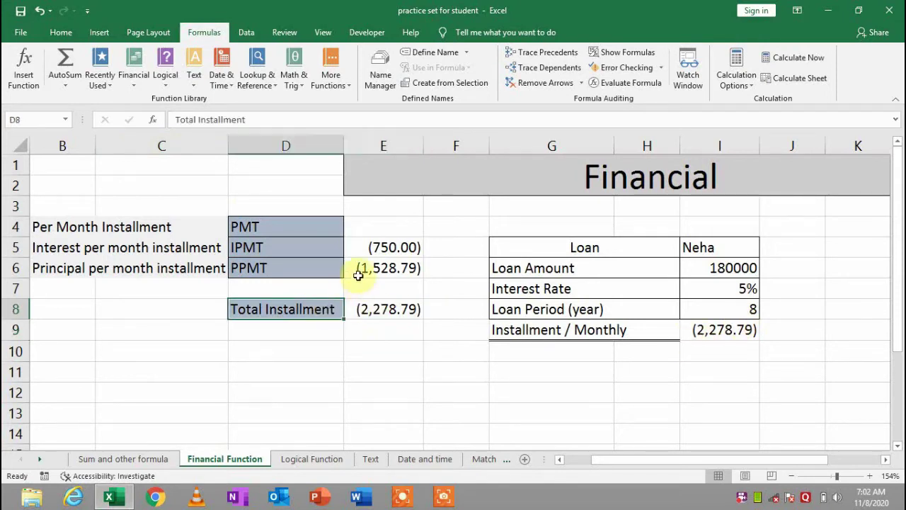
click(397, 245)
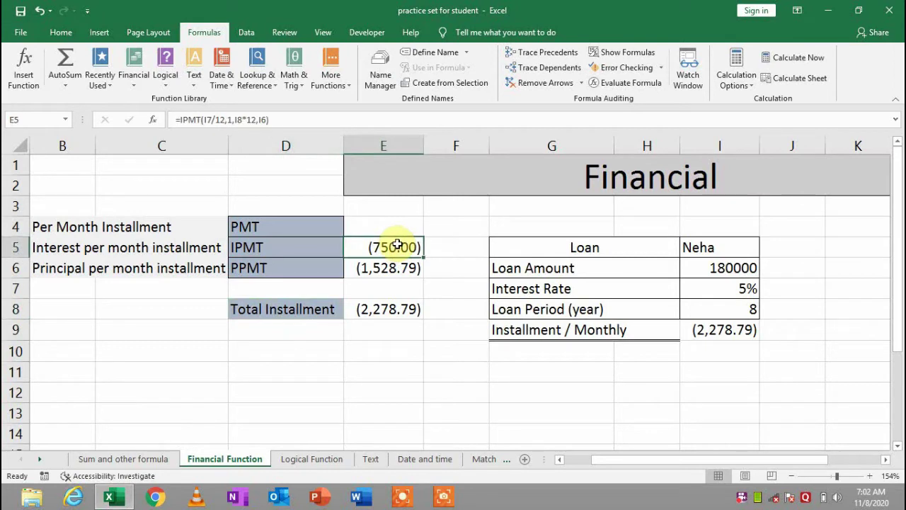
click(219, 246)
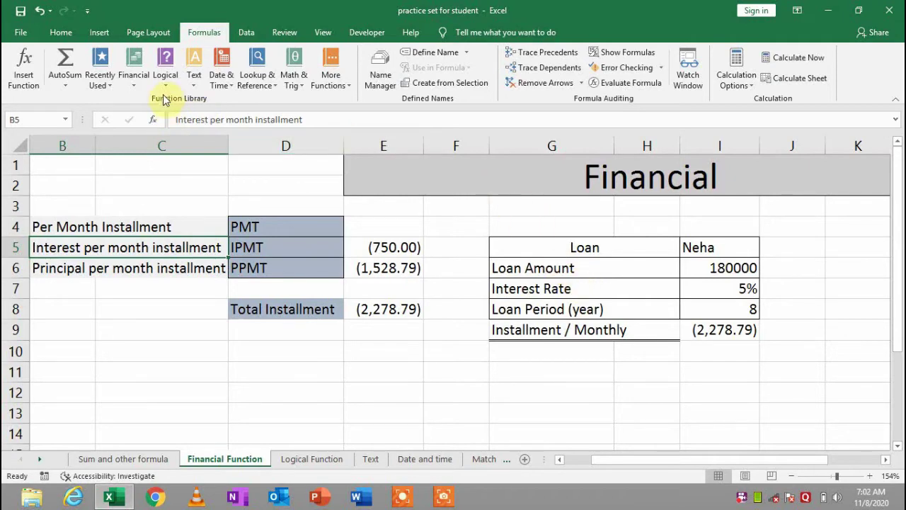
On the Logical Function sheet, clear everything from the Logical test range H3:H10
click(323, 467)
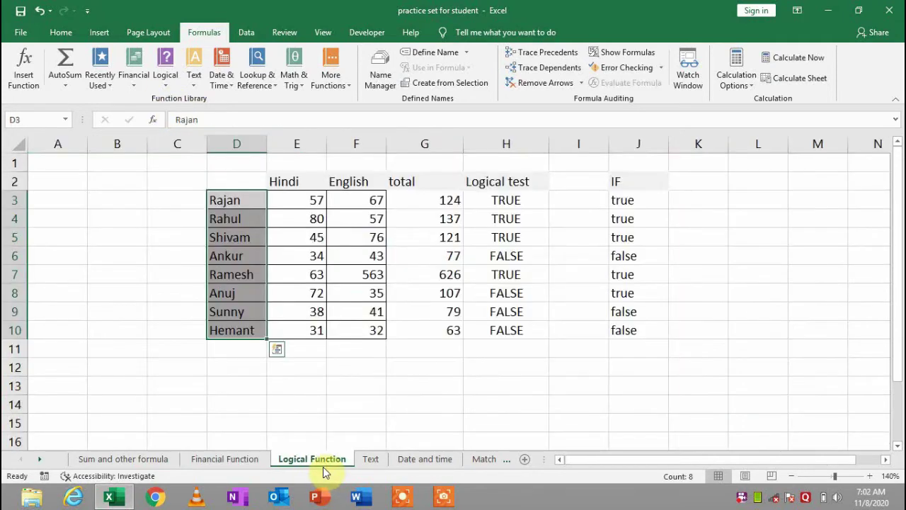
click(424, 429)
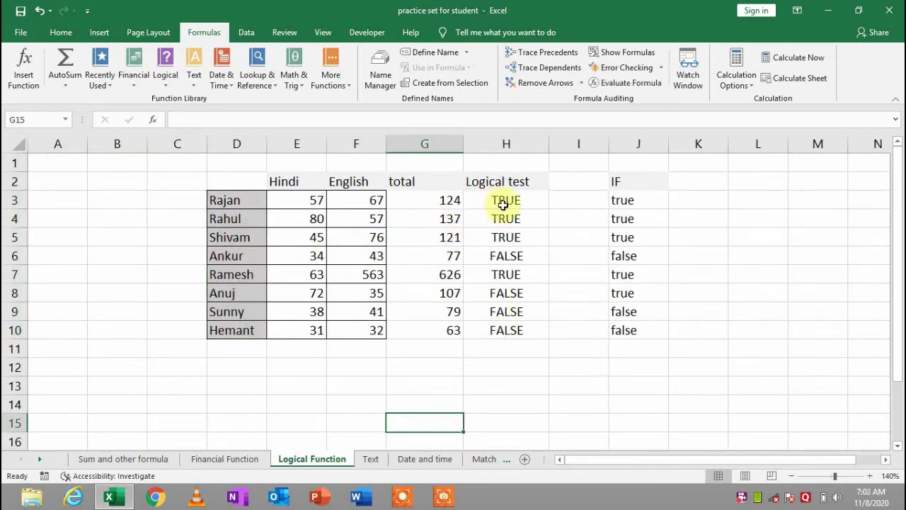
drag(502, 204, 506, 320)
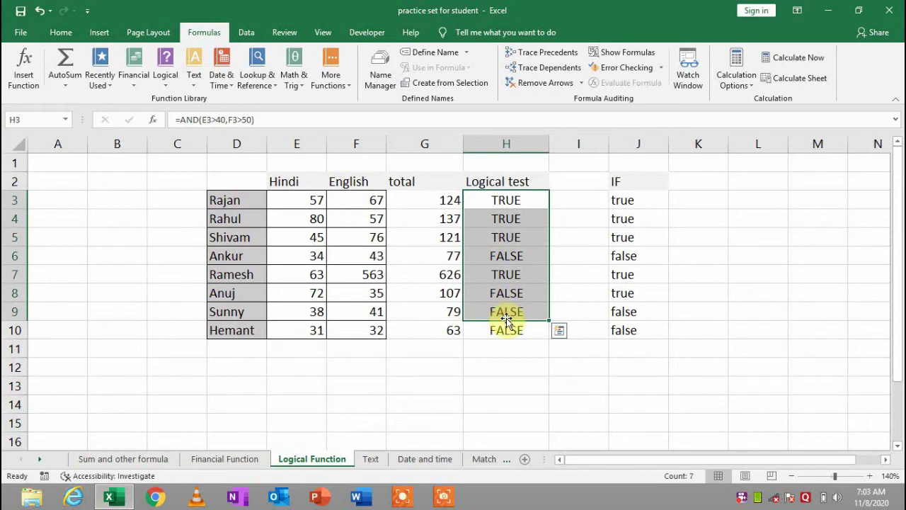
shift+click(506, 330)
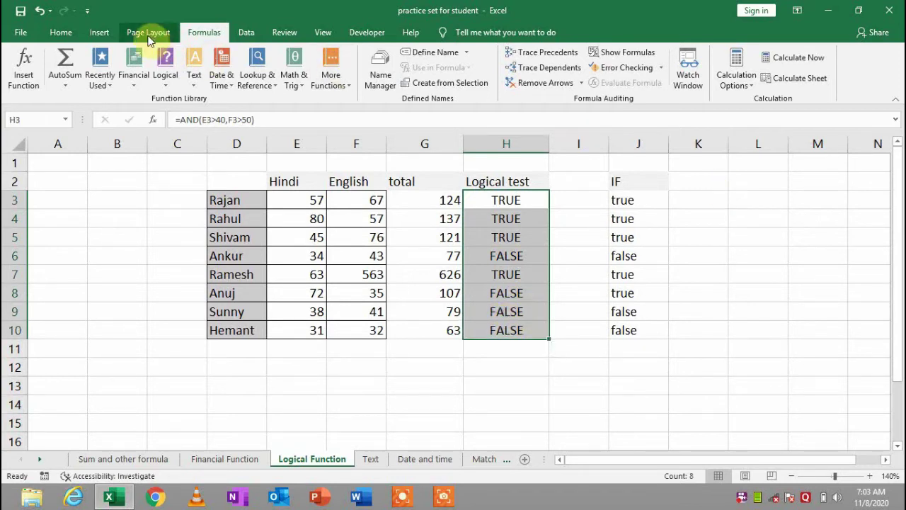
click(63, 32)
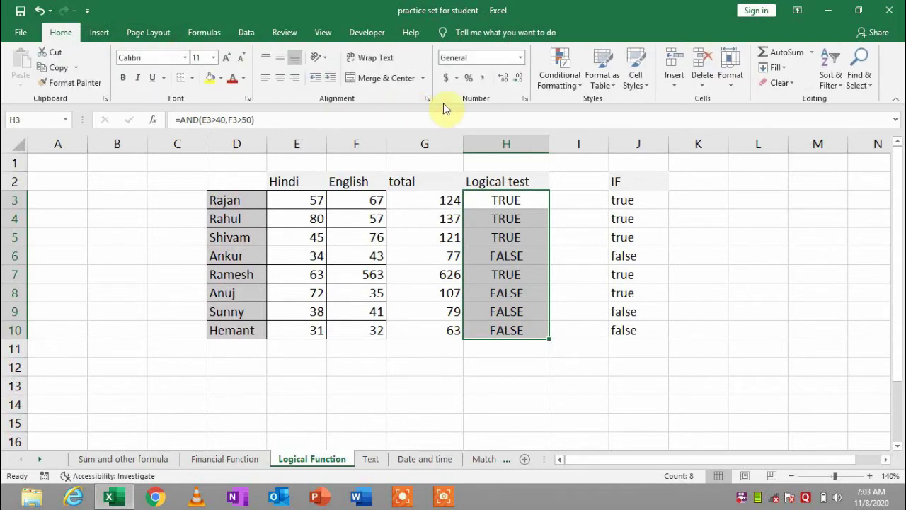
click(788, 88)
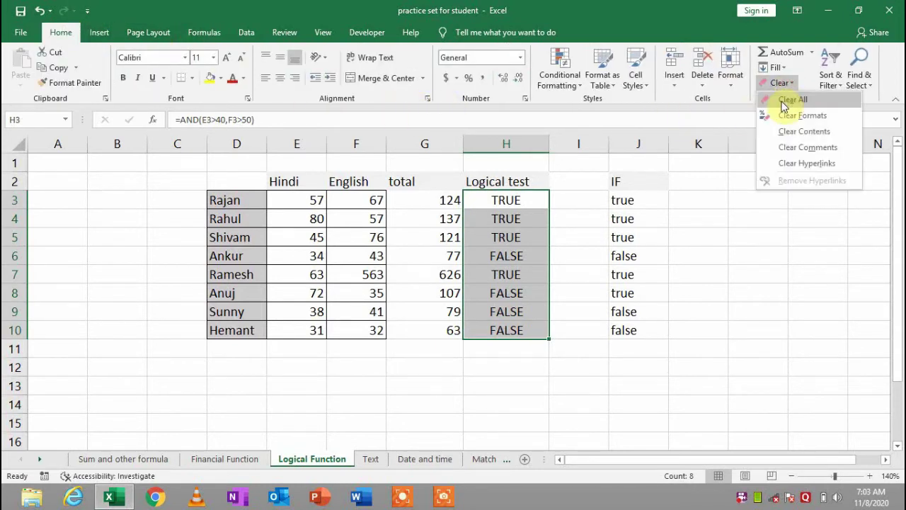
click(783, 100)
Clear everything from the IF result range J3:J10 and reselect H3
click(639, 200)
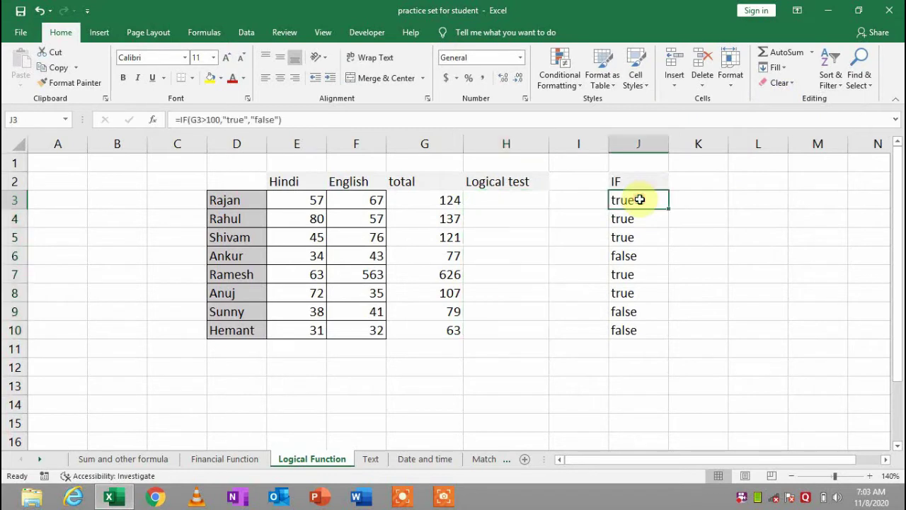
shift+click(639, 348)
click(785, 83)
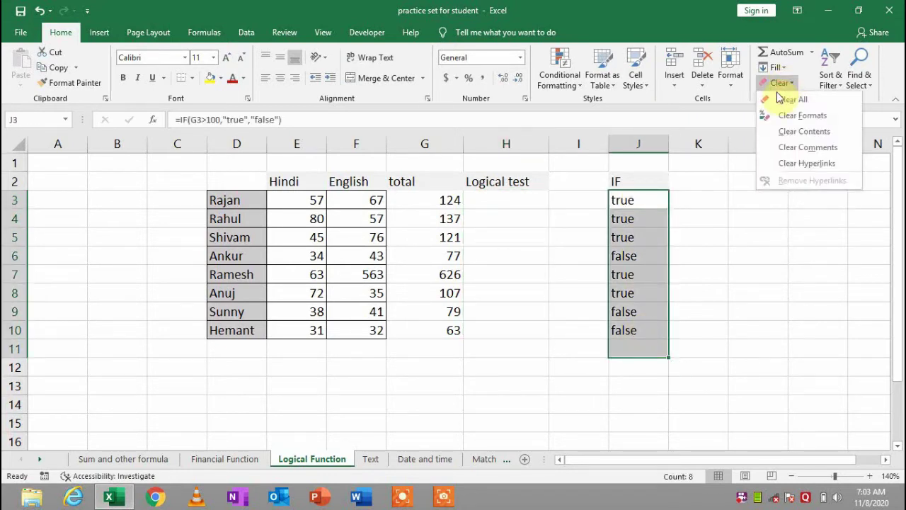
click(779, 98)
click(506, 199)
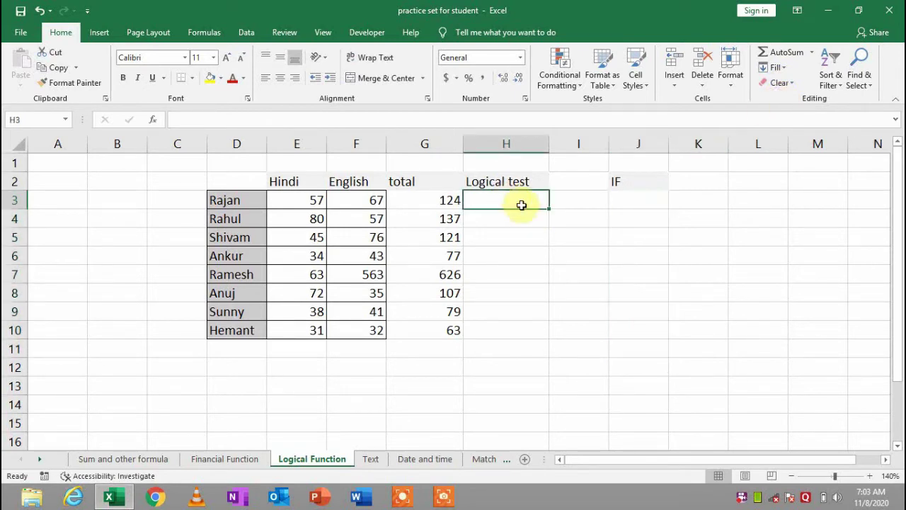
click(203, 32)
click(170, 81)
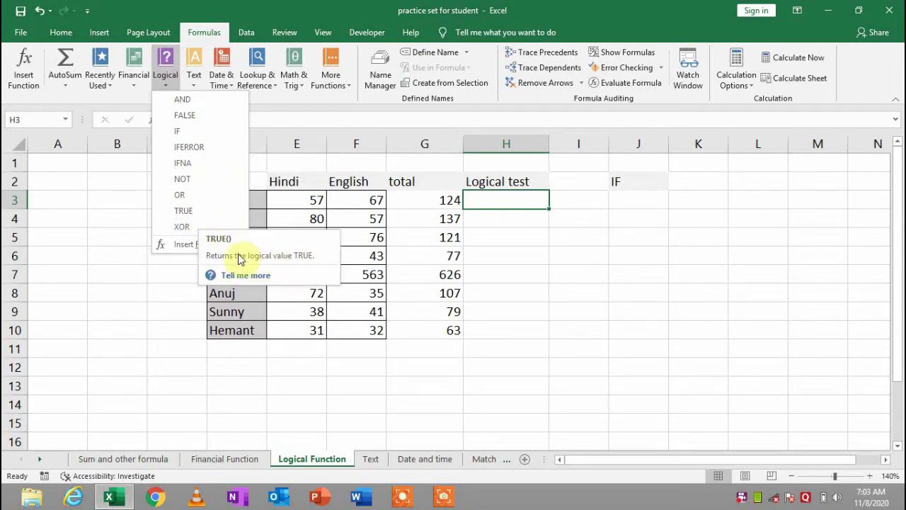
Begin an AND formula in cell H3
click(450, 236)
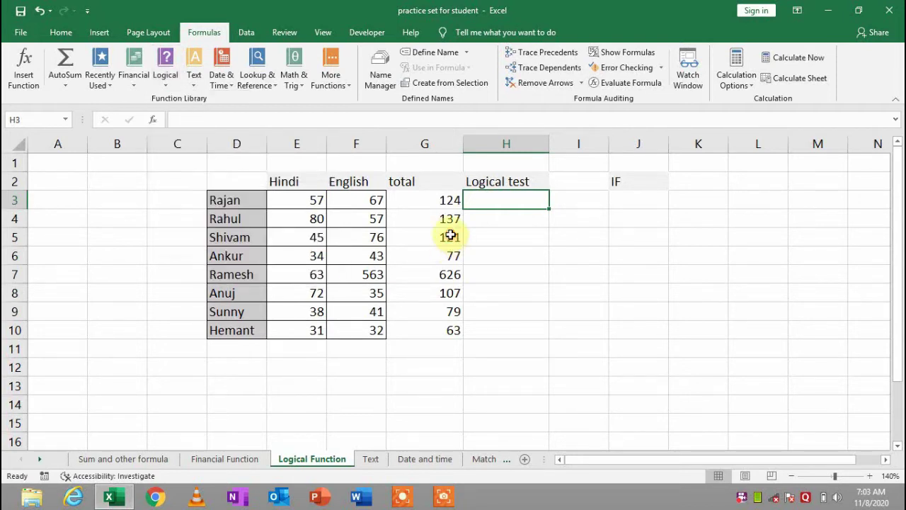
click(524, 215)
click(547, 198)
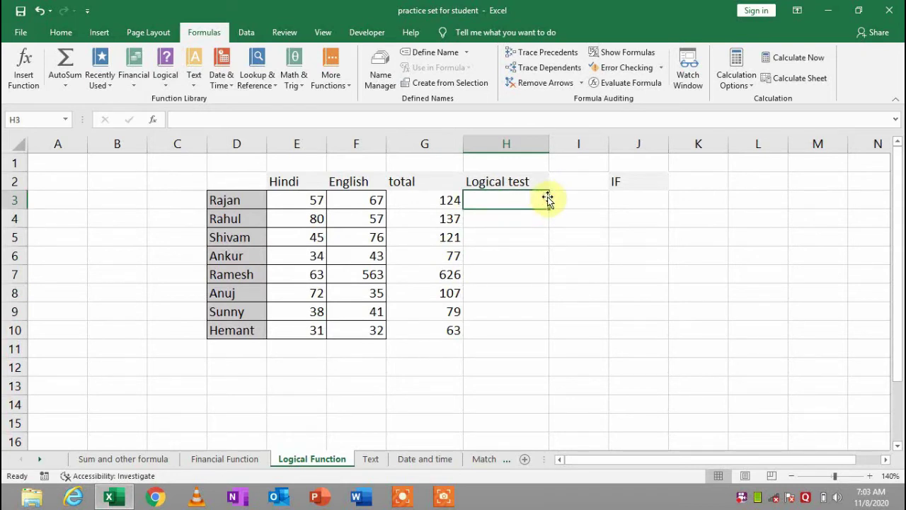
text(=ans)
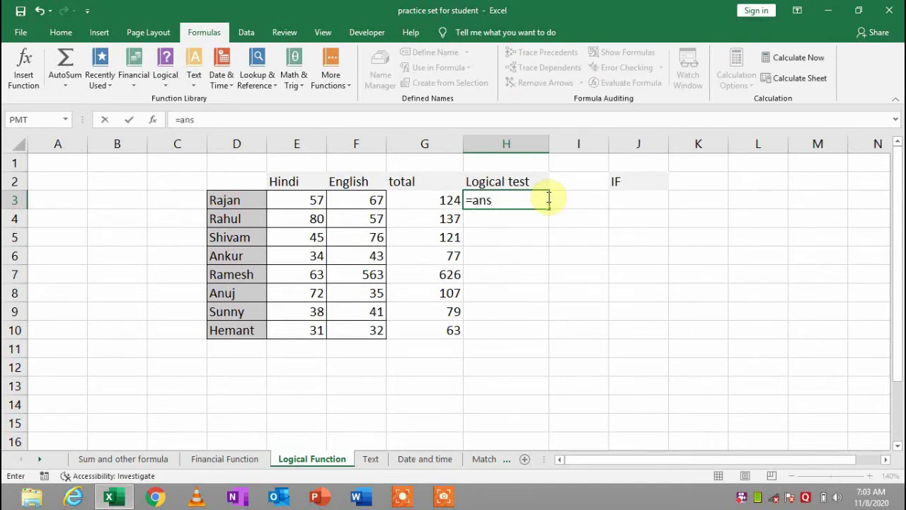
key(BackSpace)
text(d)
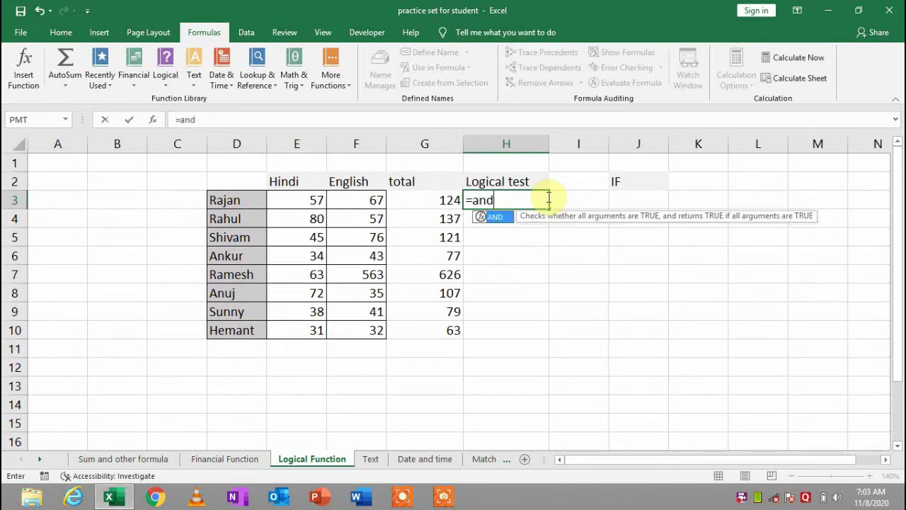
key(Tab)
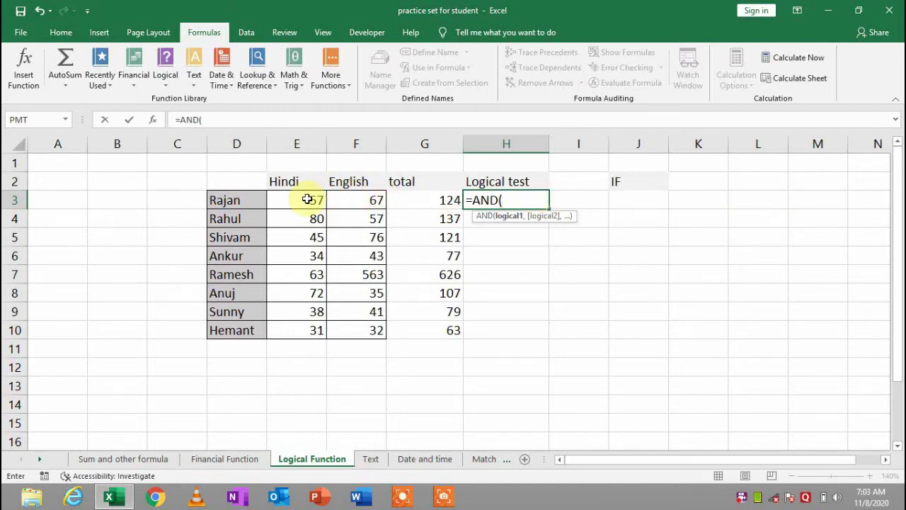
Complete =AND(E3>40,F3>50) in H3 and fill it down through H10
click(308, 199)
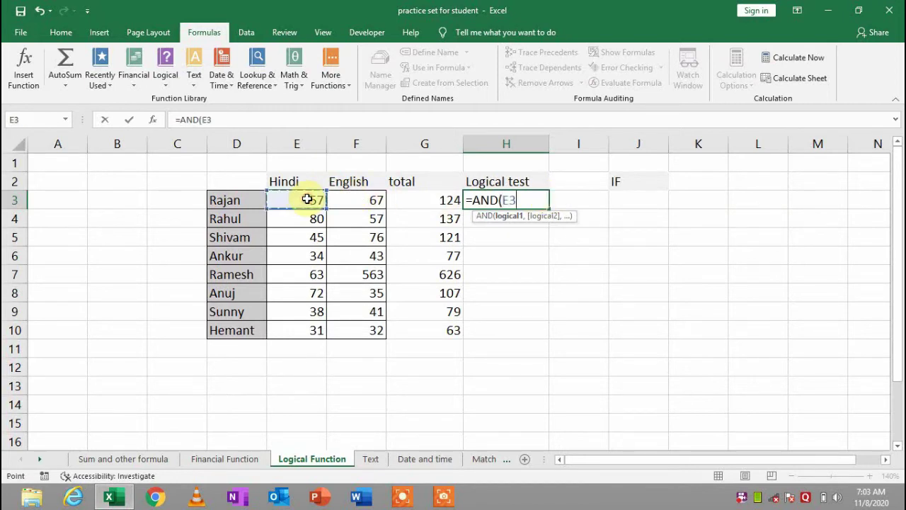
text(>40,)
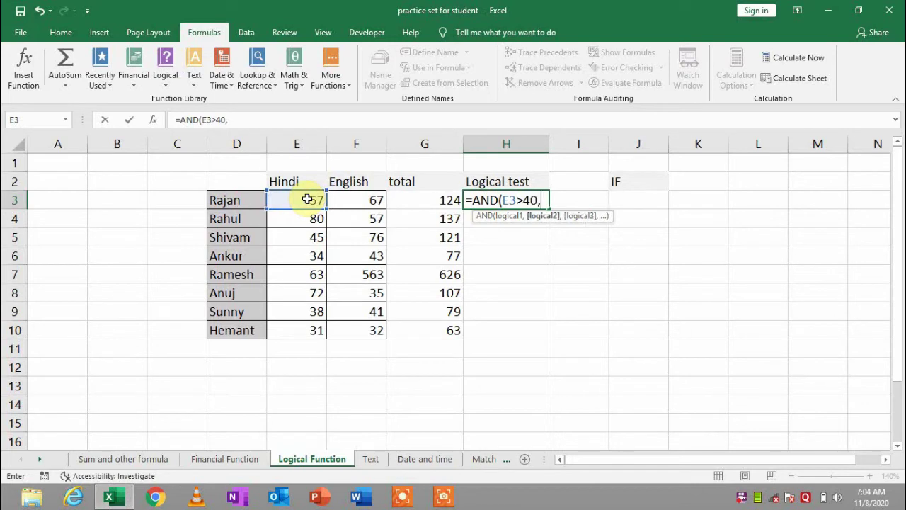
click(346, 199)
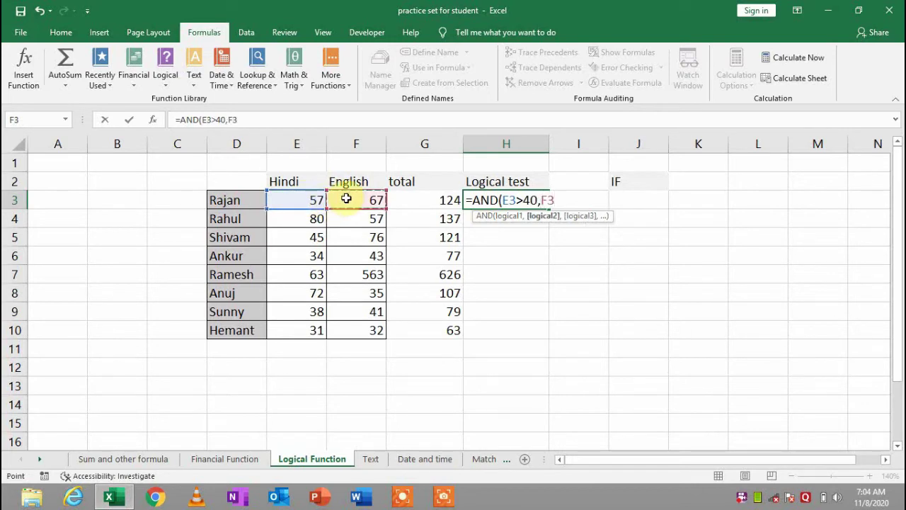
text(>50)
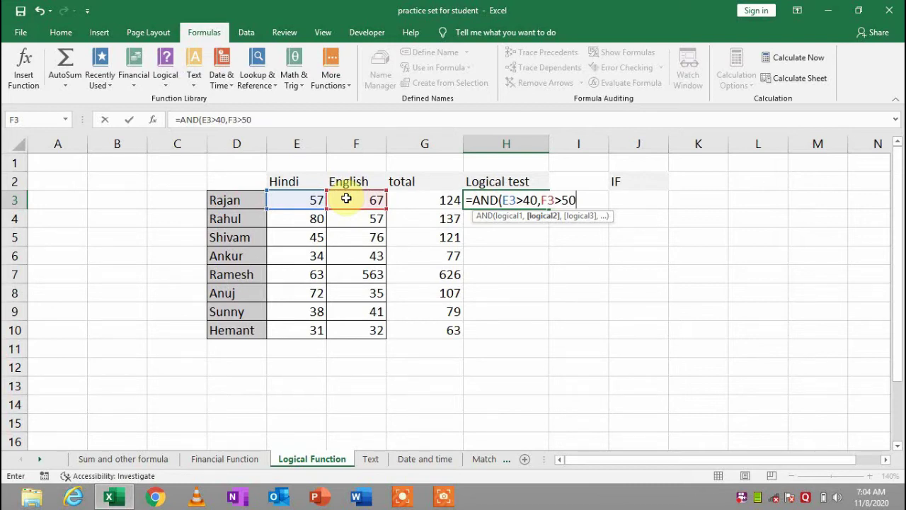
text())
key(Return)
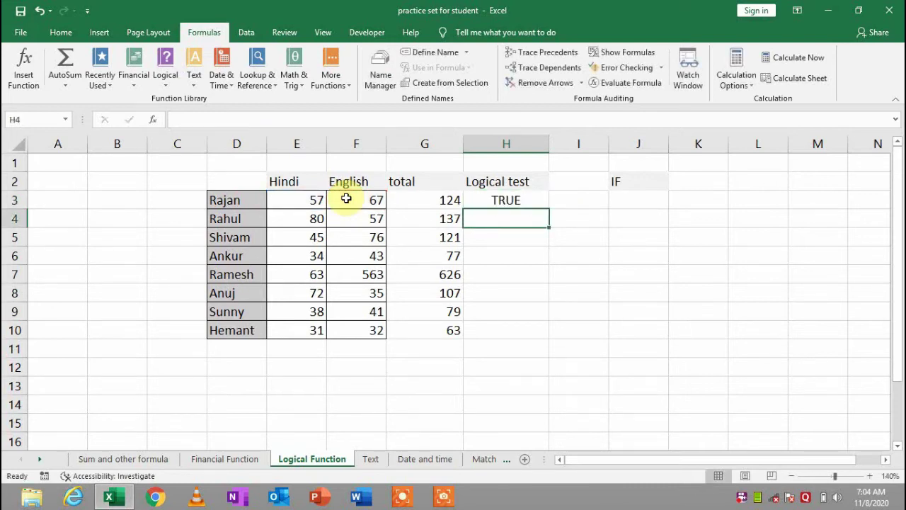
click(506, 204)
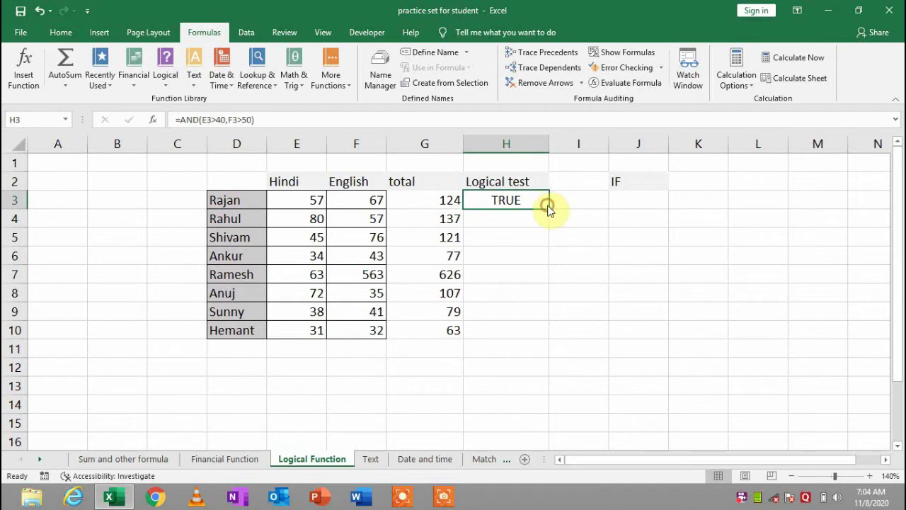
double_click(547, 208)
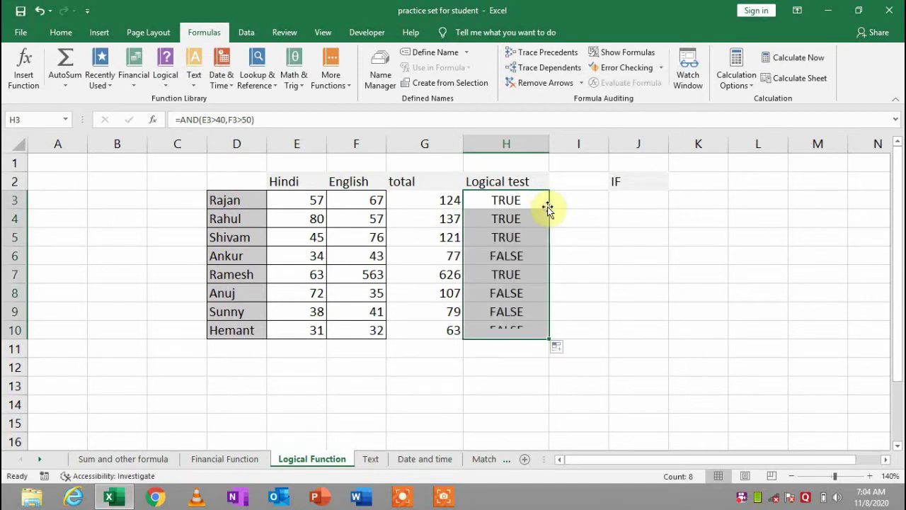
click(309, 256)
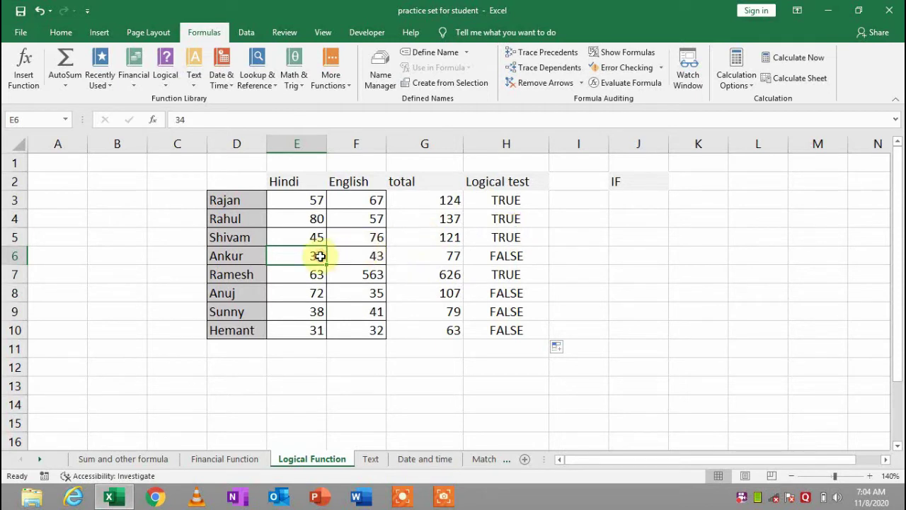
click(513, 255)
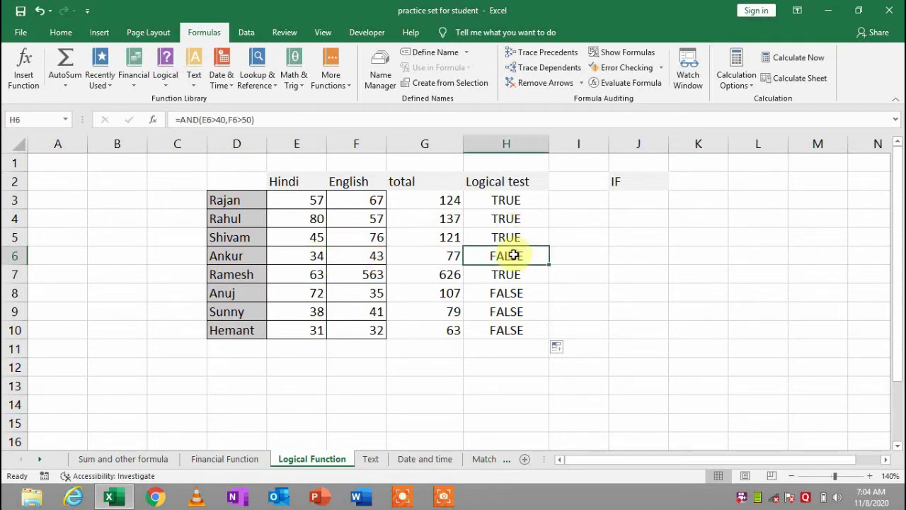
click(301, 313)
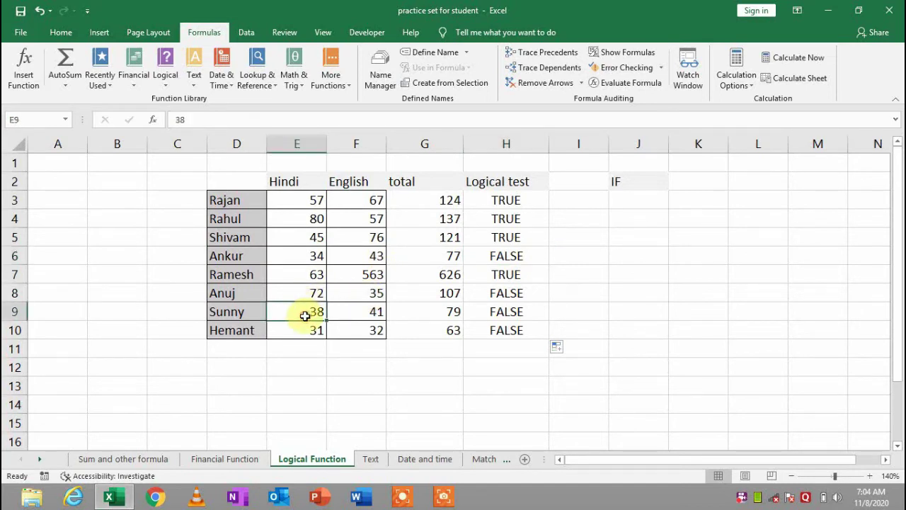
drag(370, 311, 370, 342)
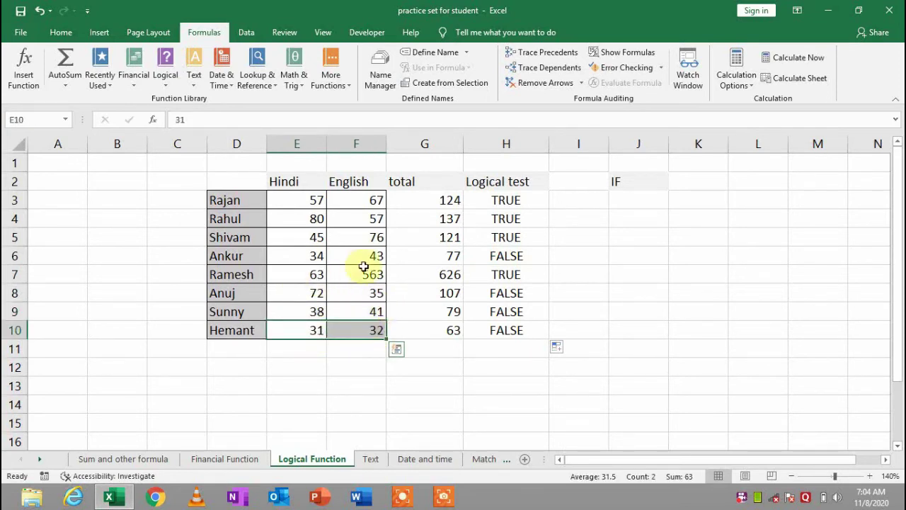
click(376, 316)
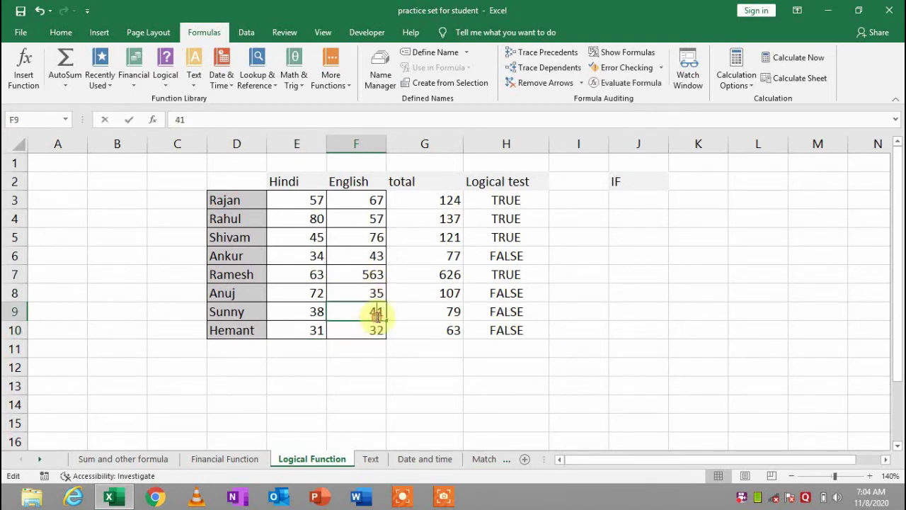
double_click(376, 316)
text(9)
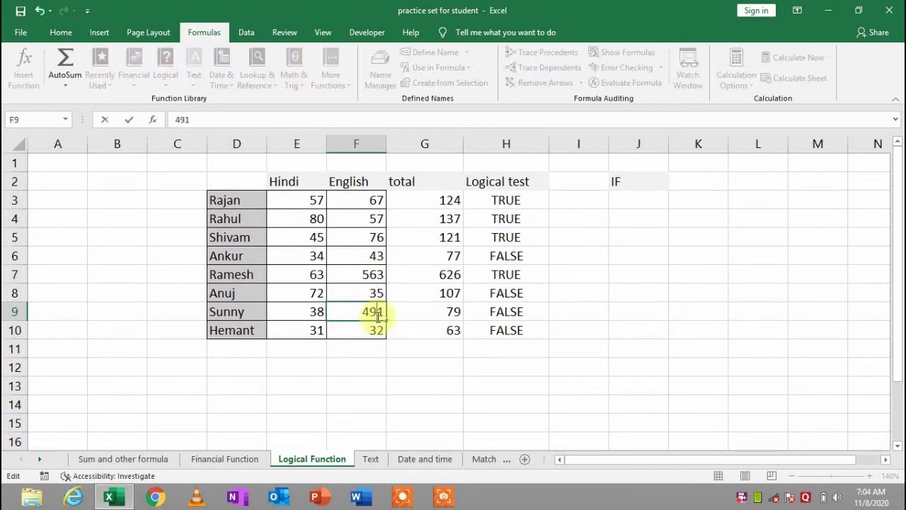
key(Return)
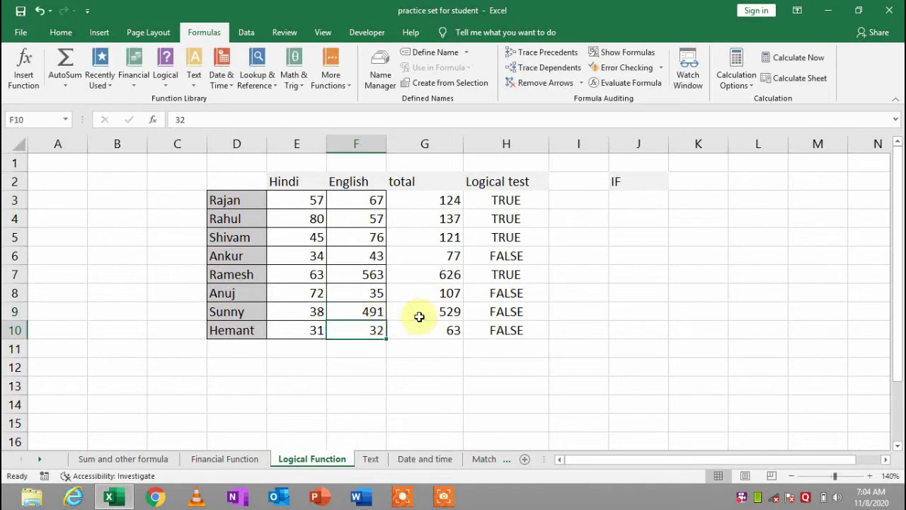
click(489, 309)
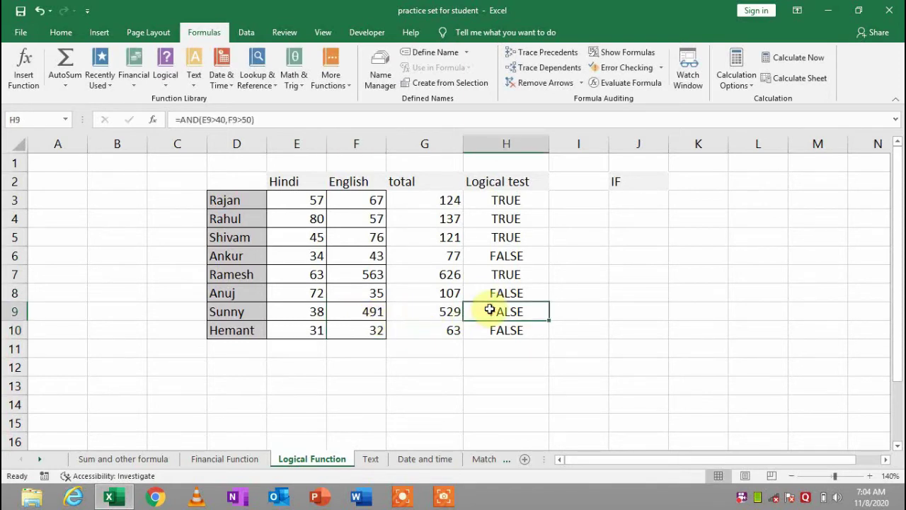
key(Left)
key(Left)
key(Left)
key(Right)
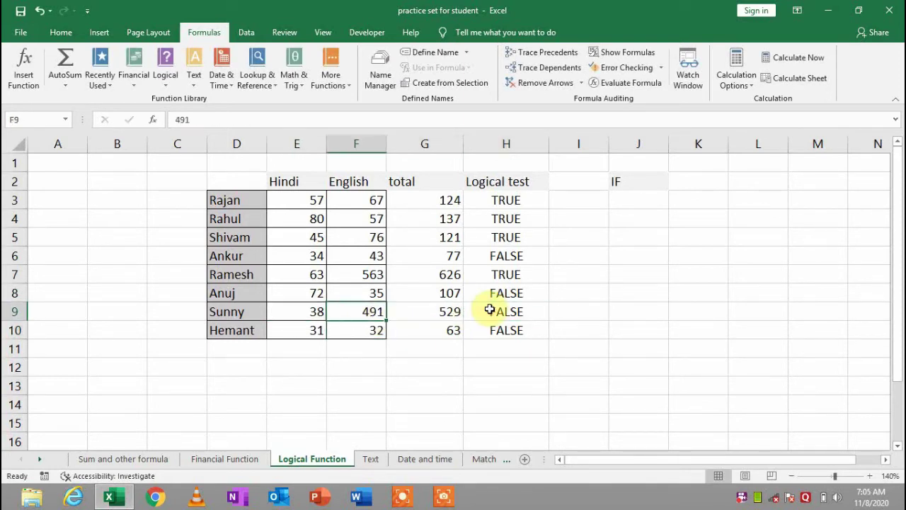
key(Left)
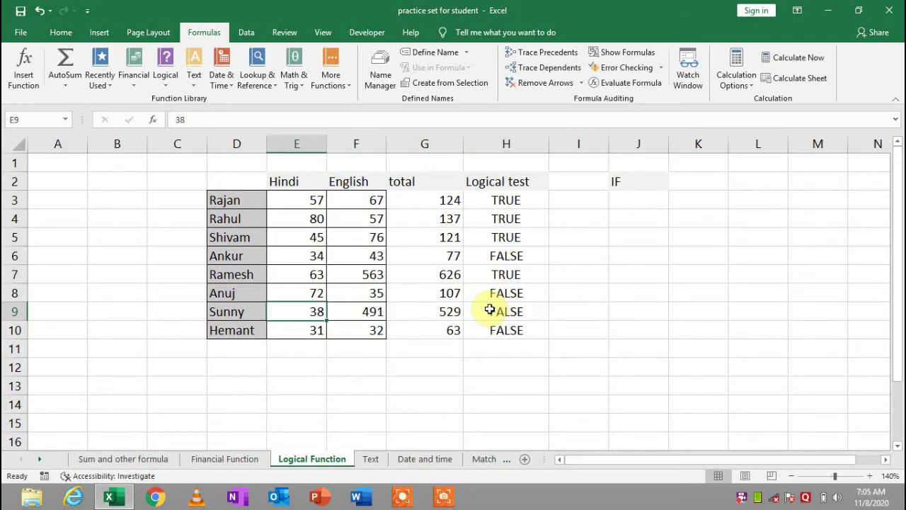
key(Right)
key(Left)
key(Right)
key(Right)
key(Right)
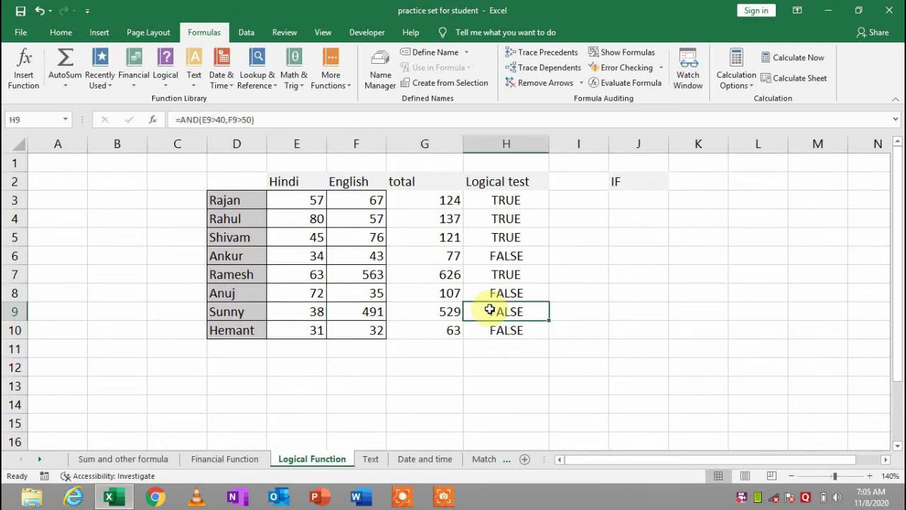
key(Left)
key(Left)
key(Left)
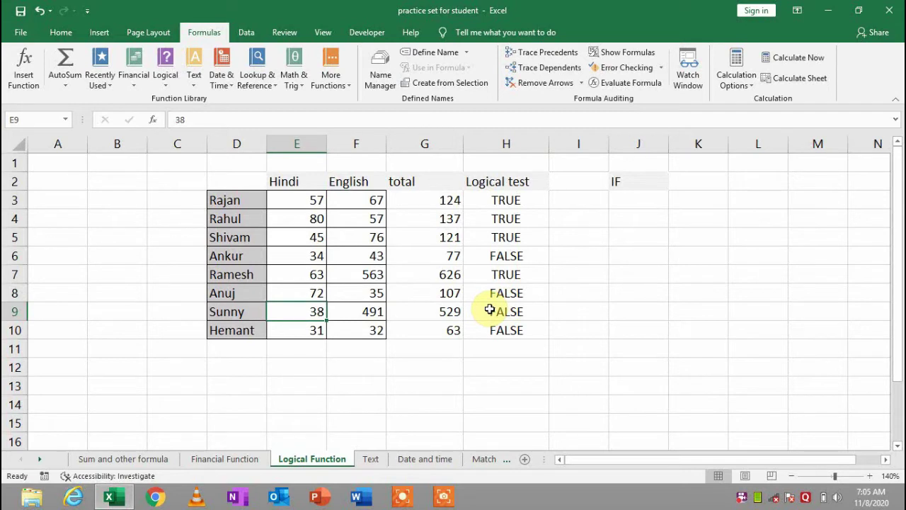
click(369, 314)
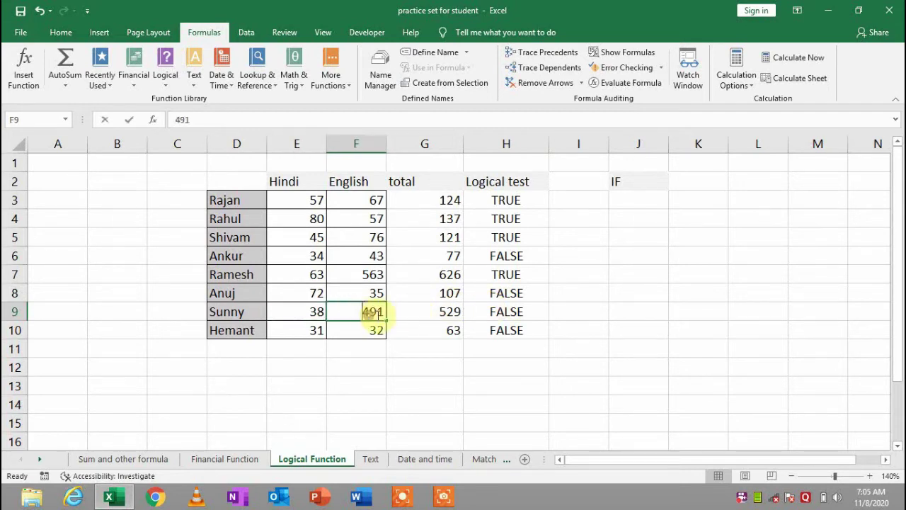
double_click(385, 318)
key(BackSpace)
key(Return)
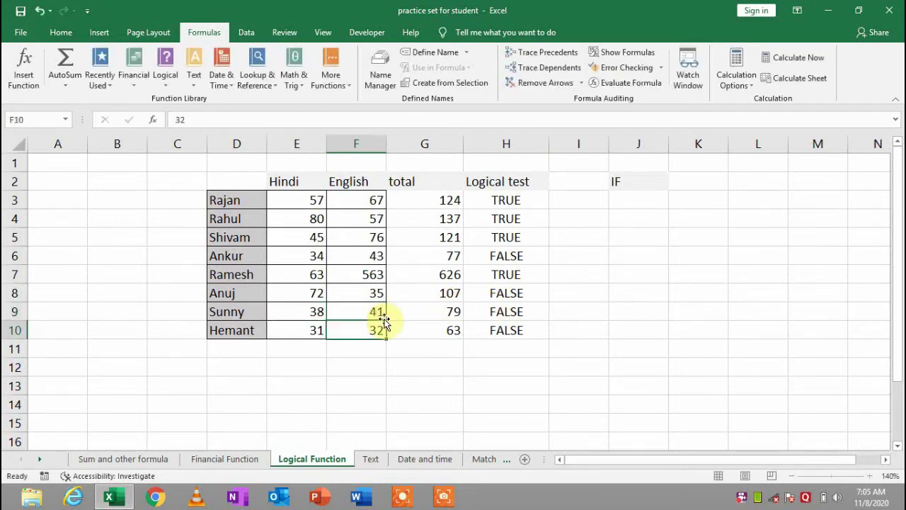
key(Right)
key(Right)
key(Right)
key(Up)
key(Up)
key(Up)
key(Up)
key(Up)
key(Up)
key(Up)
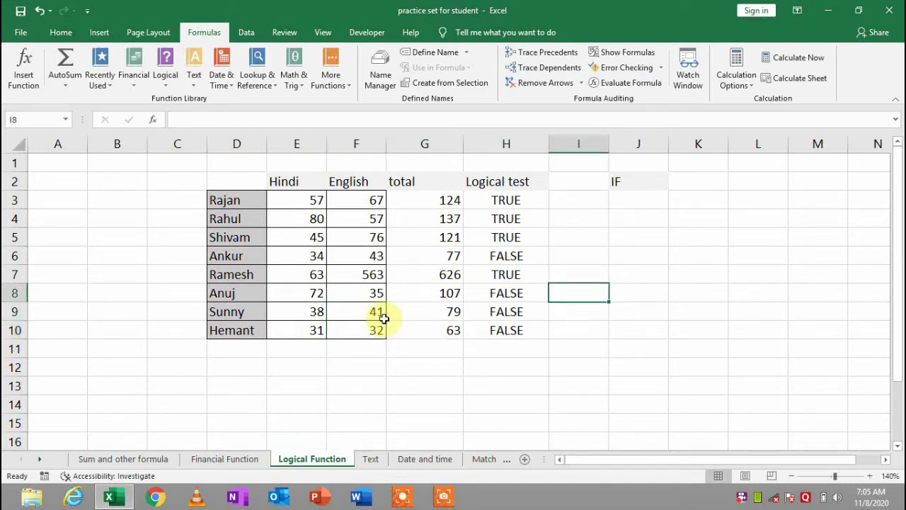
key(Right)
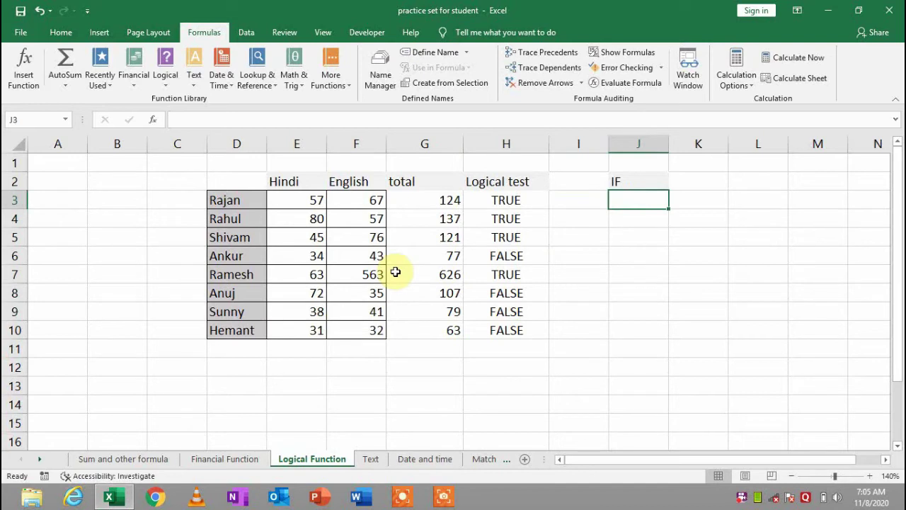
Begin J3's IF formula testing whether the total in G3 exceeds 100
text(=if)
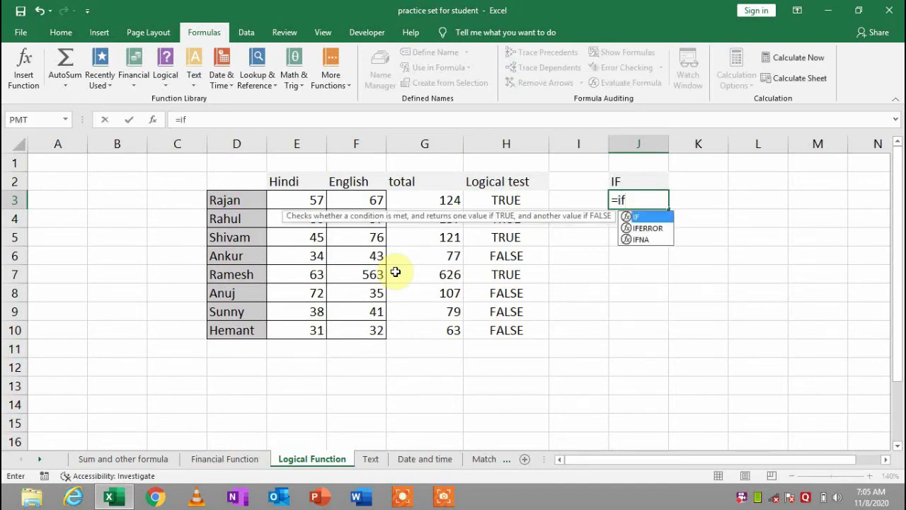
key(Tab)
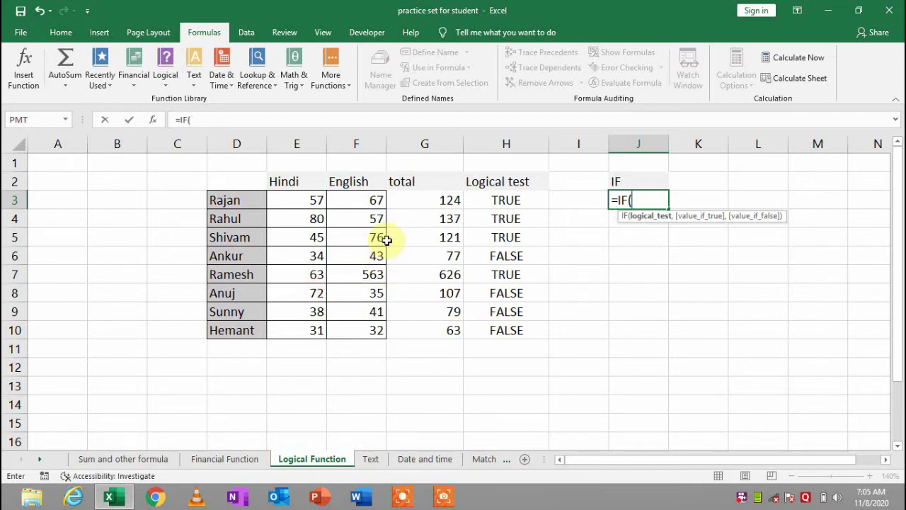
click(446, 199)
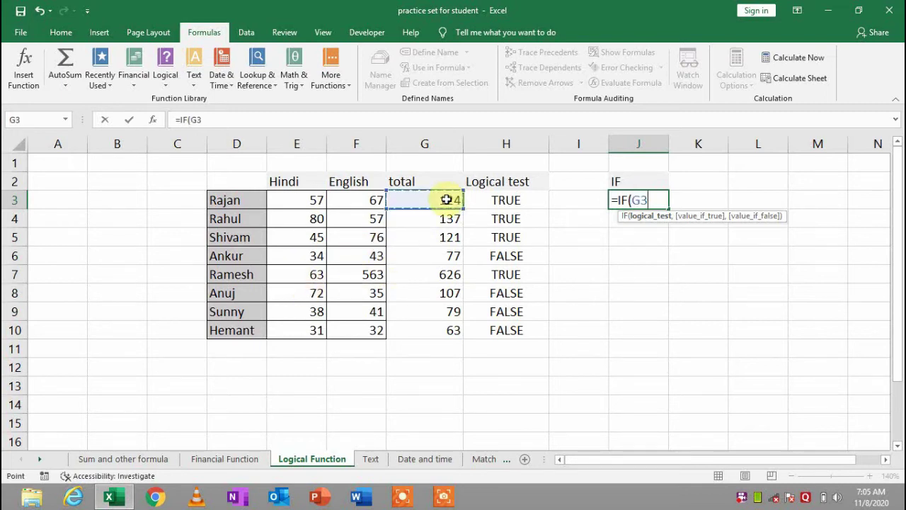
text(>100)
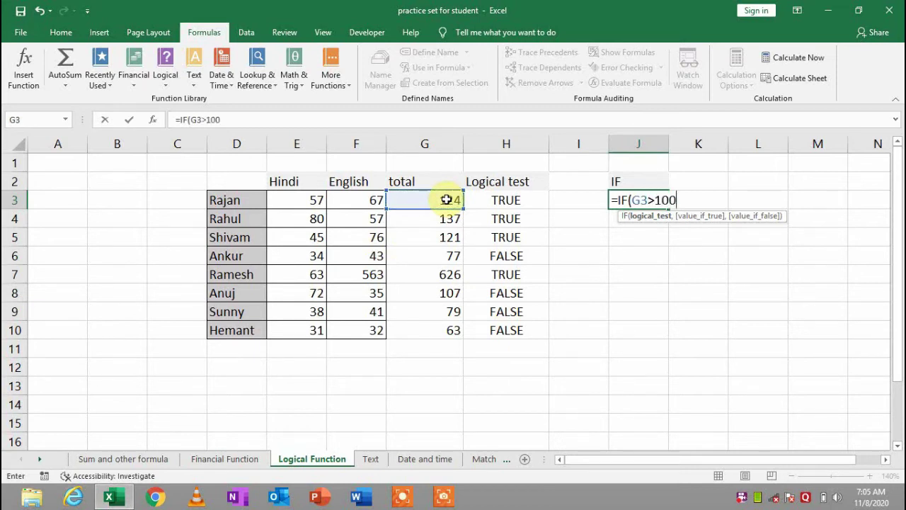
text(,)
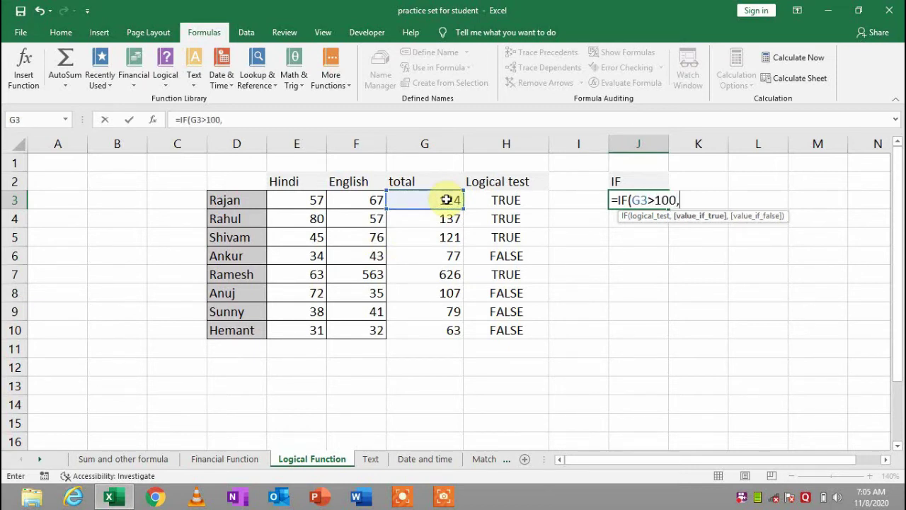
text(")
text(truw)
key(BackSpace)
text(w)
key(BackSpace)
key(BackSpace)
key(BackSpace)
key(BackSpace)
Complete =IF(G3>100,"pass","Fail") in J3, fixing the quotes around Fail
text(pass",Fa)
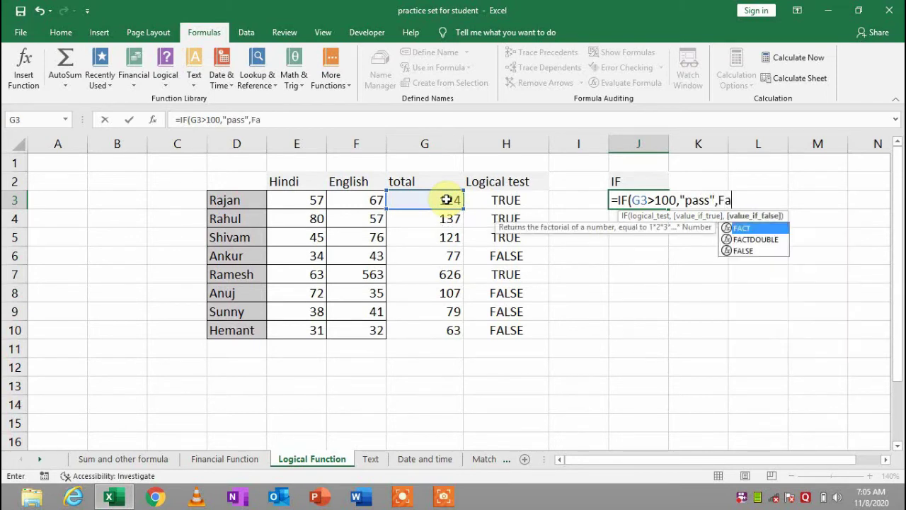
text(il)
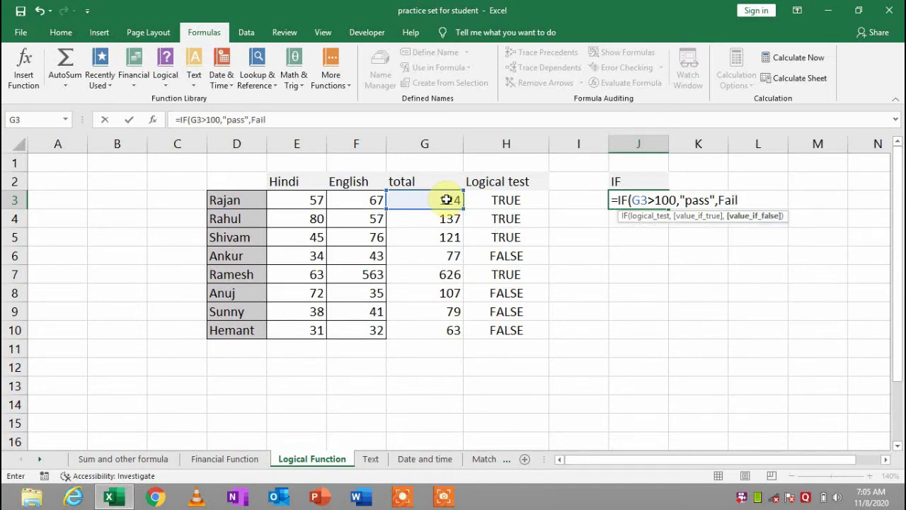
text(")
click(720, 201)
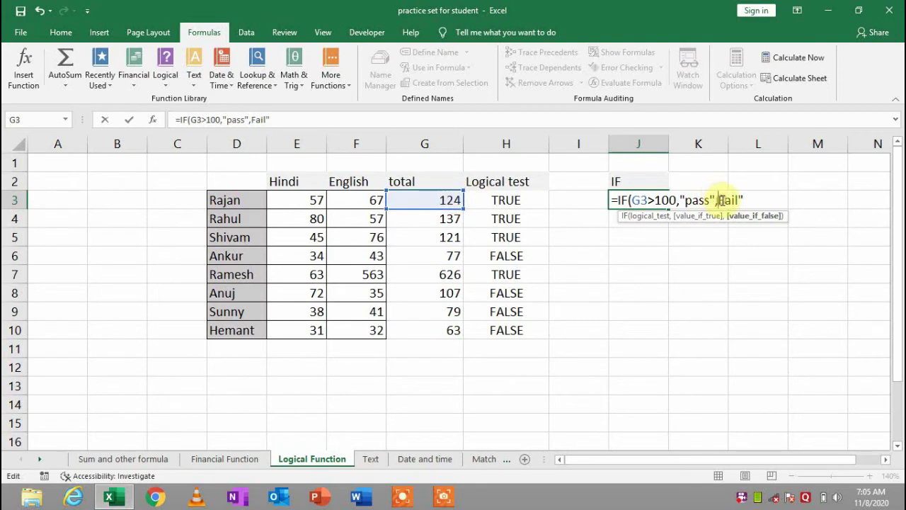
text(")
key(Right)
key(Right)
key(Right)
key(Right)
key(Right)
text())
key(Return)
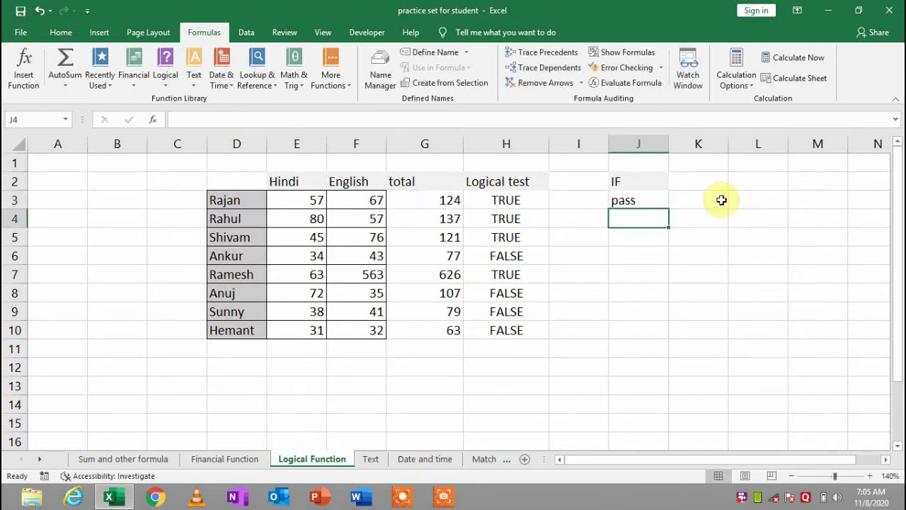
click(413, 197)
Fill J3's pass/fail formula down to J10 for all eight students
click(634, 200)
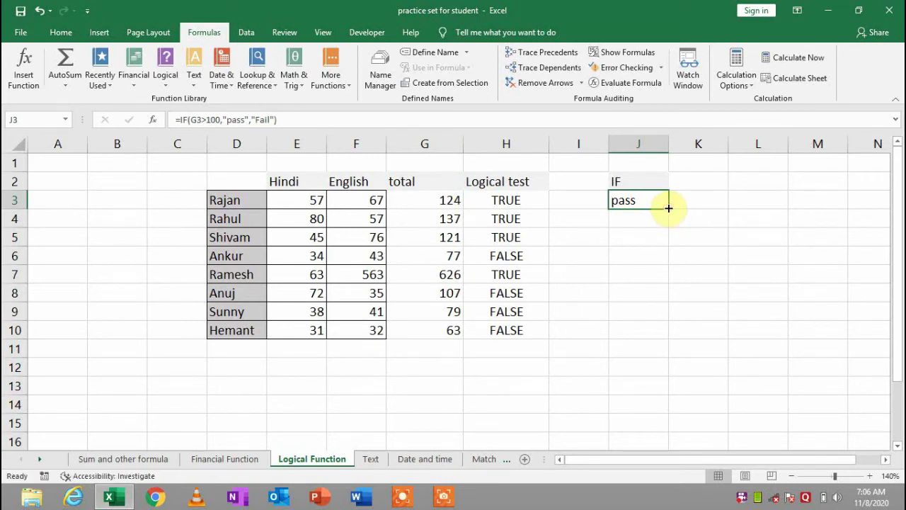
drag(668, 208, 664, 333)
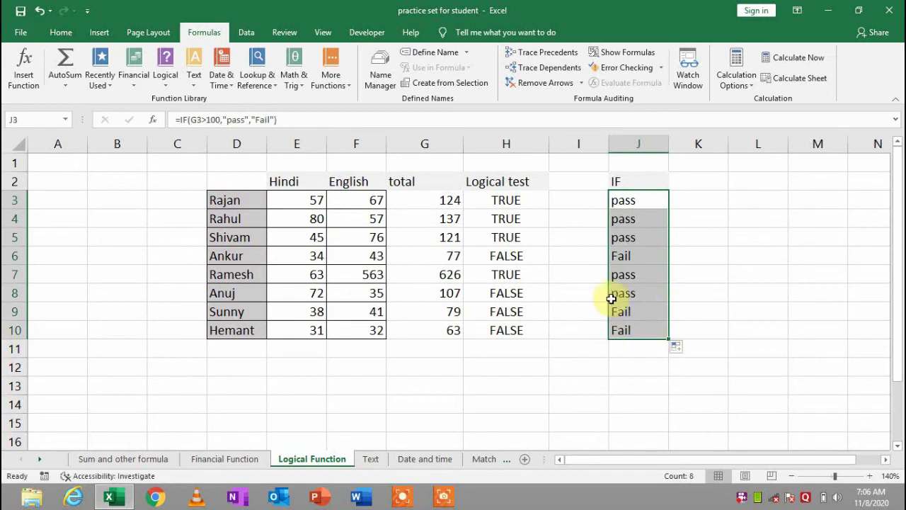
drag(449, 316, 632, 333)
drag(438, 276, 619, 293)
click(577, 243)
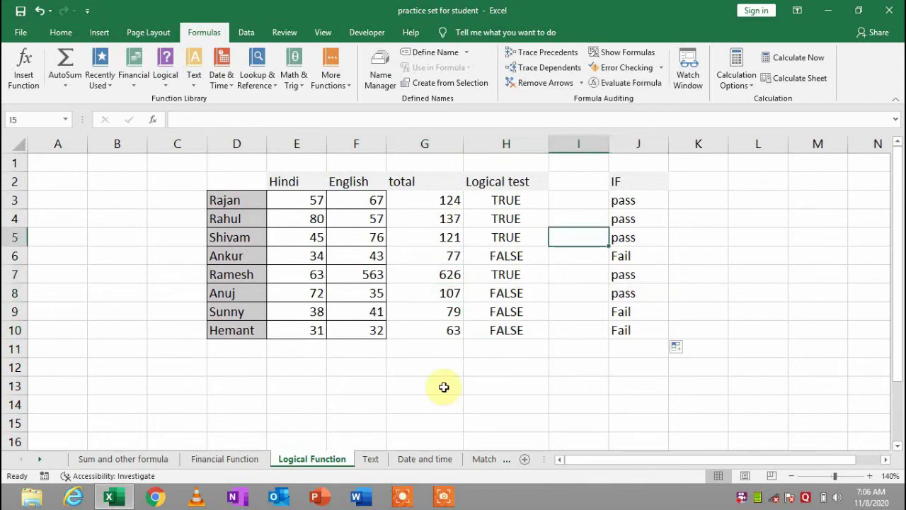
Browse the Text functions list, then switch to the Text sheet
click(194, 83)
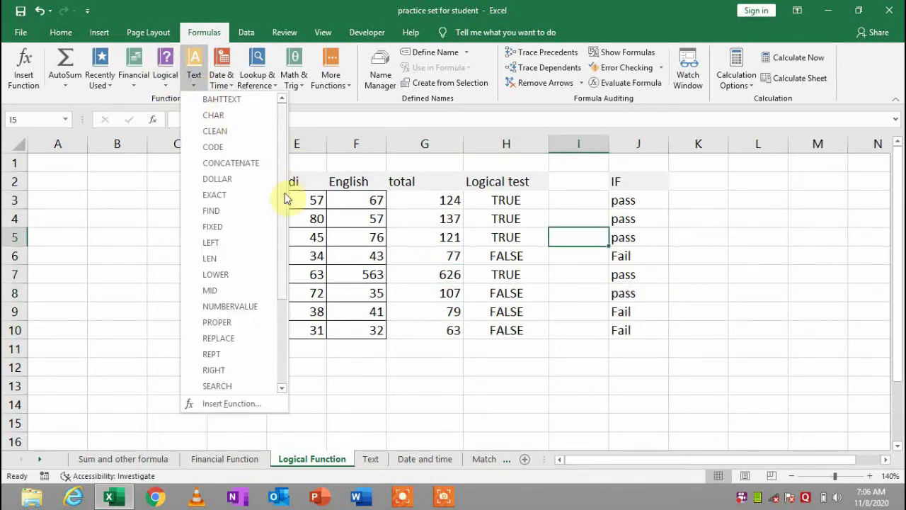
click(284, 224)
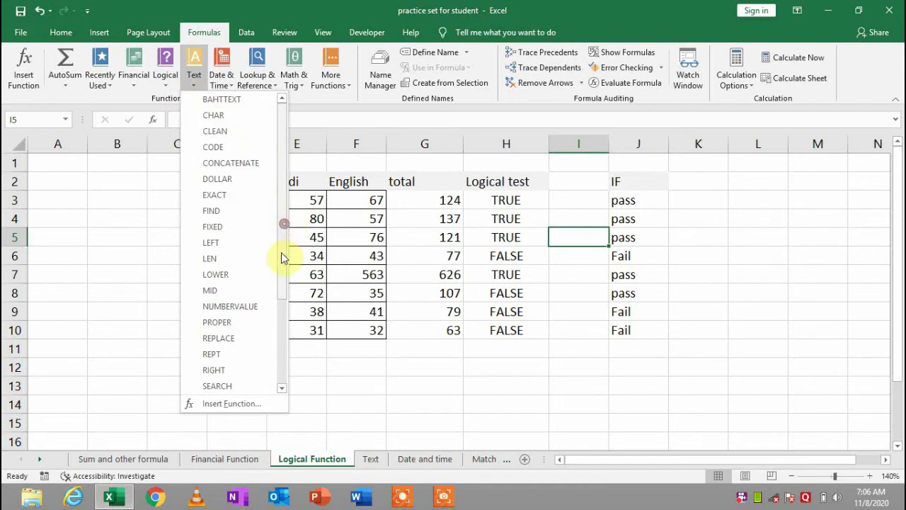
click(283, 370)
click(382, 263)
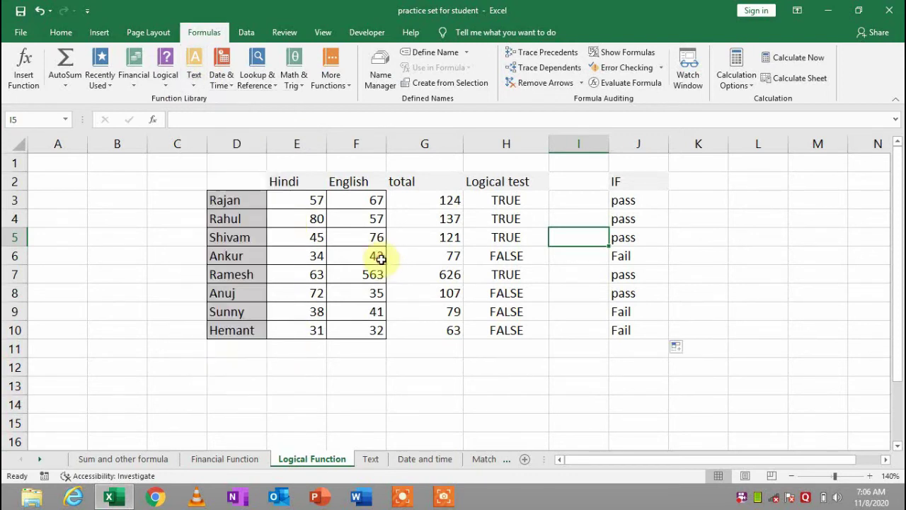
click(372, 460)
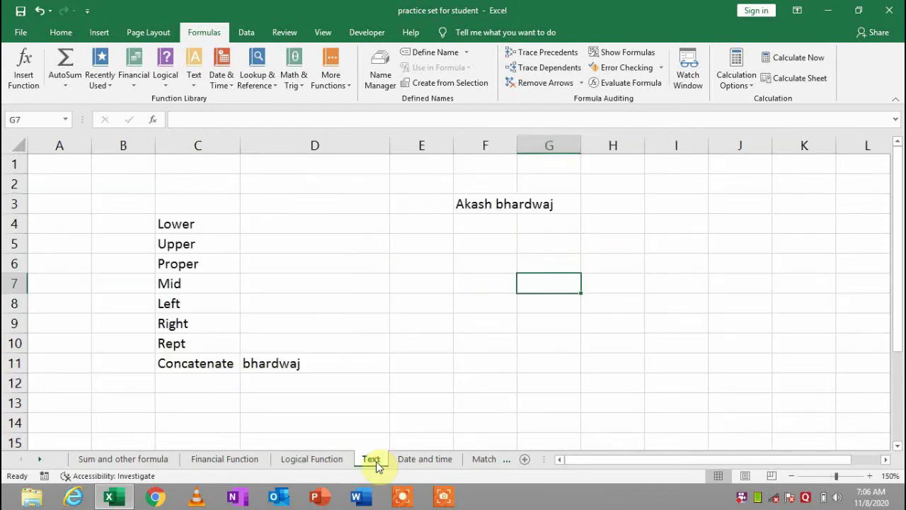
AutoFit column F to match the width of the name in F3
click(331, 258)
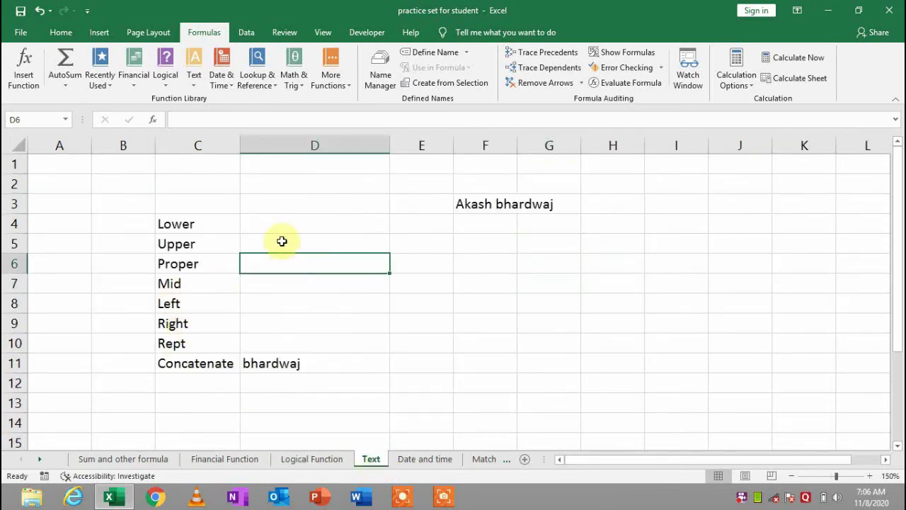
click(300, 221)
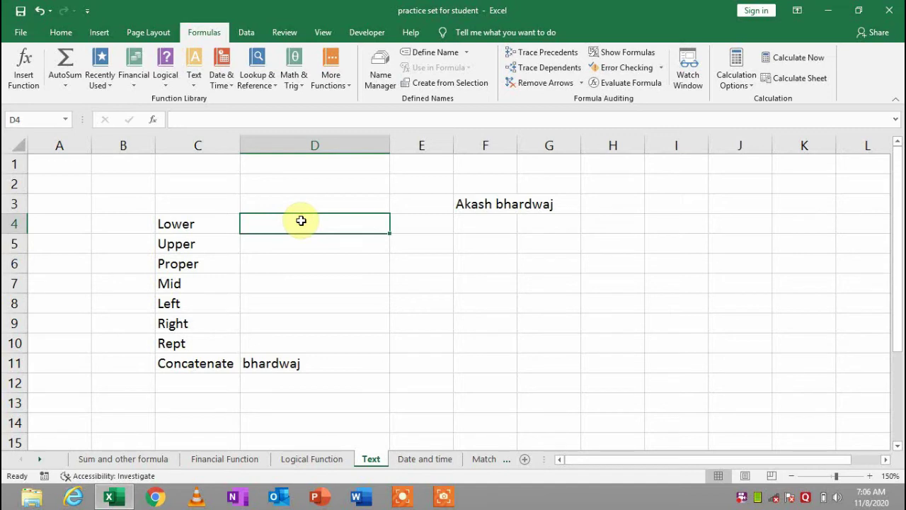
click(506, 205)
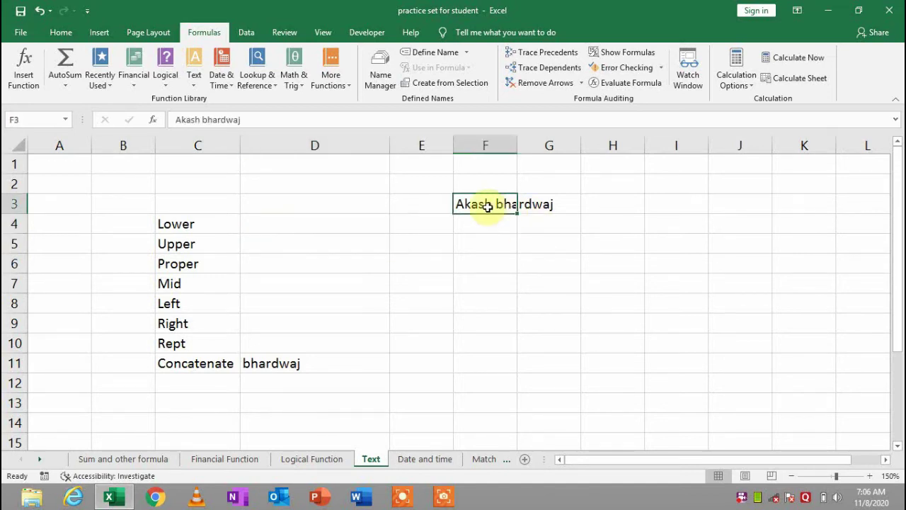
double_click(517, 146)
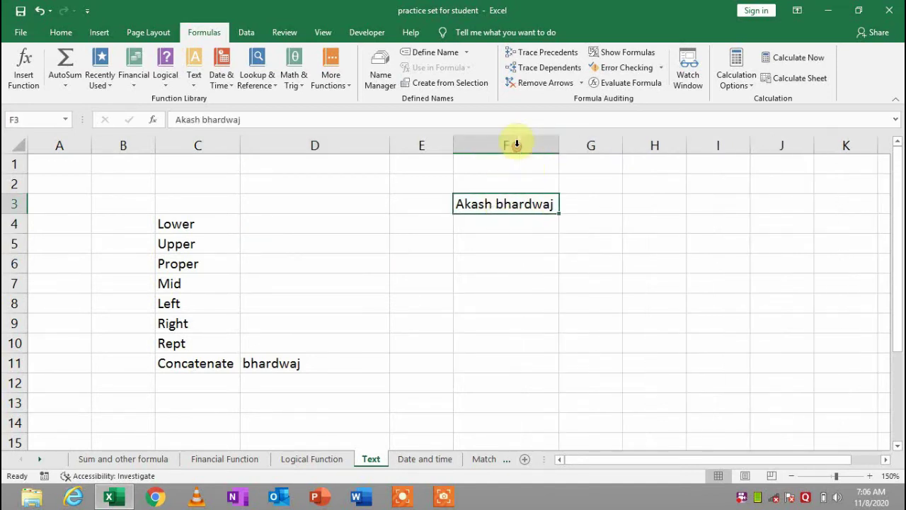
double_click(473, 204)
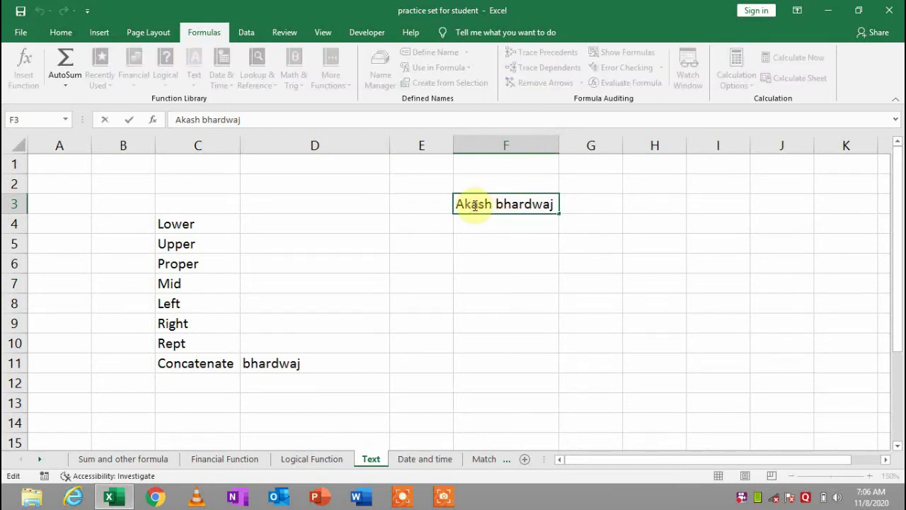
Enter the sample text 'smdsldjdwjijdwio dfdlkfjdol' in F4, then return to D4
click(468, 228)
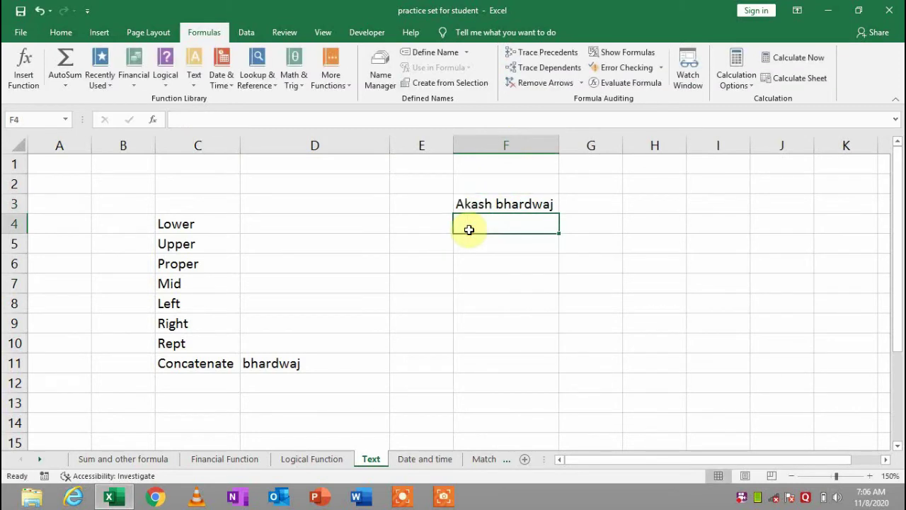
text(smdsldjdwjijdwio)
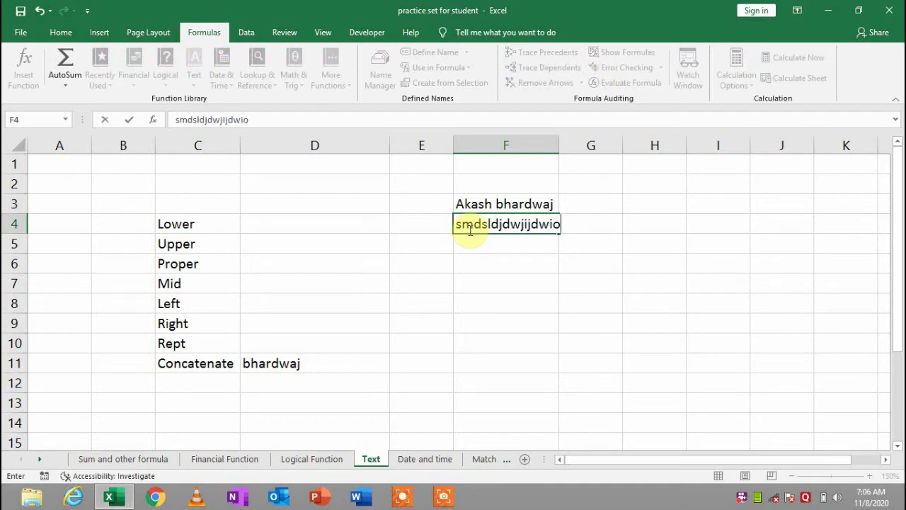
text( dfdlkfjdol)
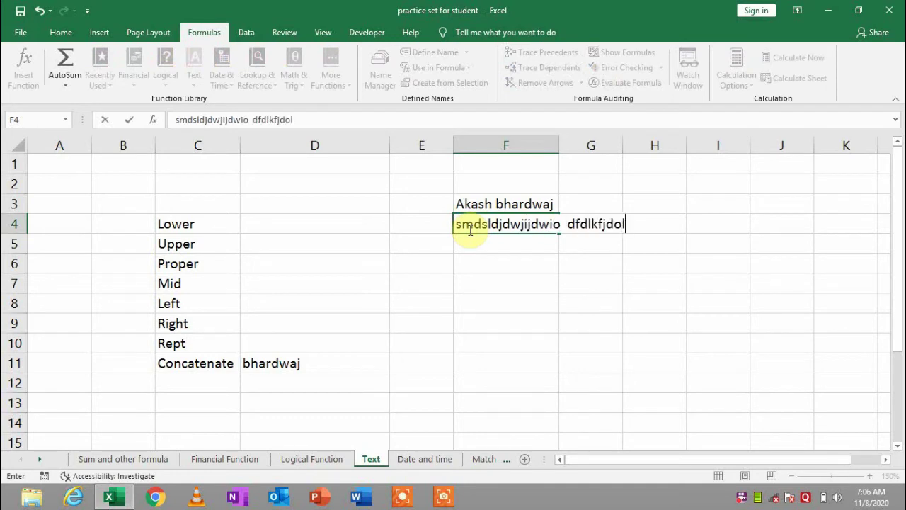
key(Return)
click(315, 218)
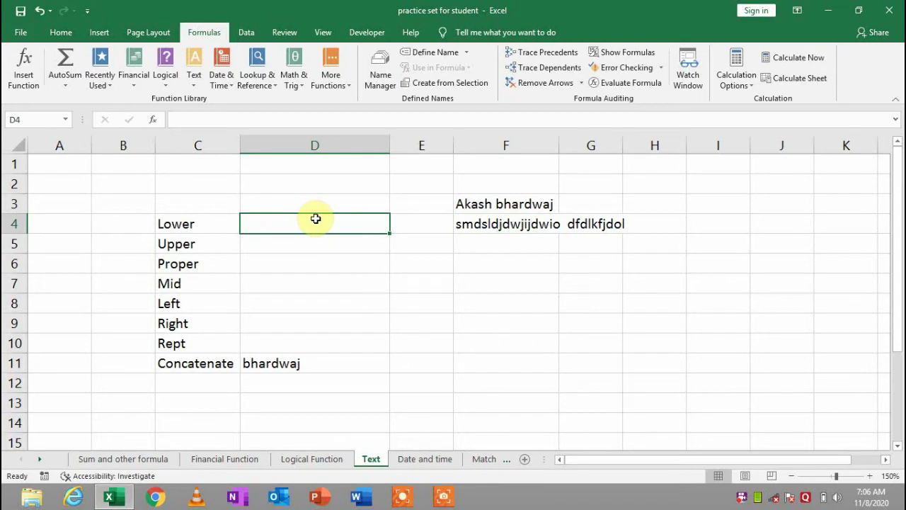
click(499, 201)
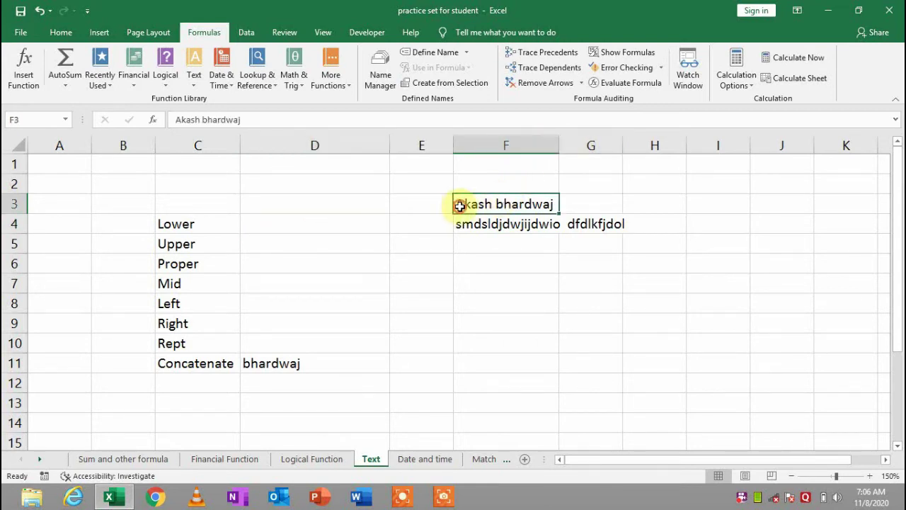
click(303, 230)
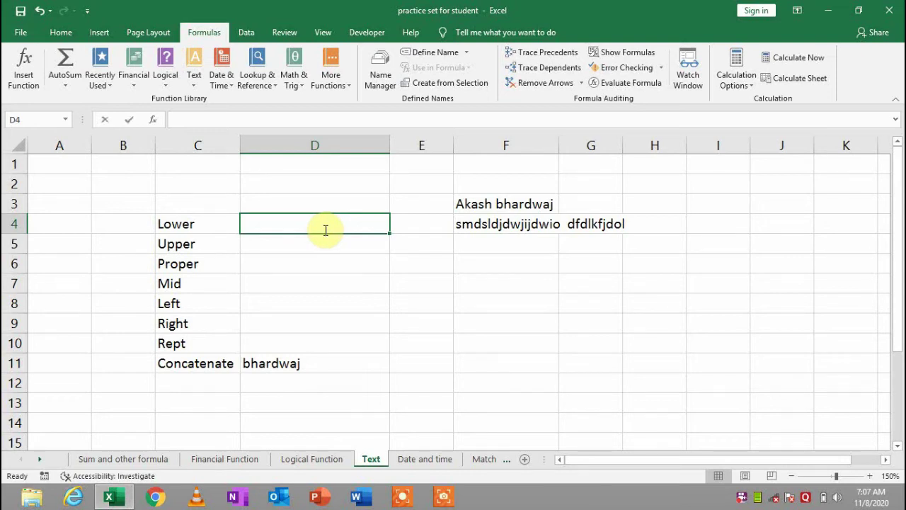
Enter =LOWER(F3) in D4 to show the F3 name in lowercase
text(=lowe)
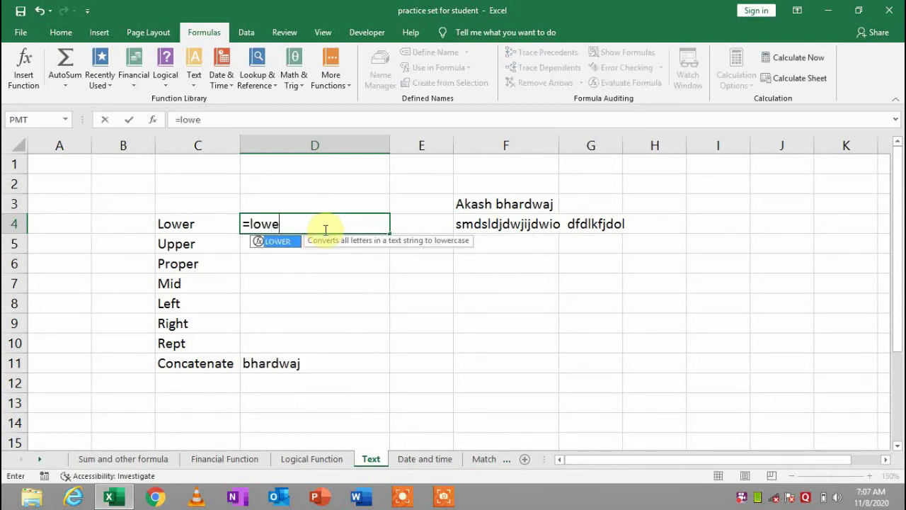
key(Tab)
key(Right)
key(Up)
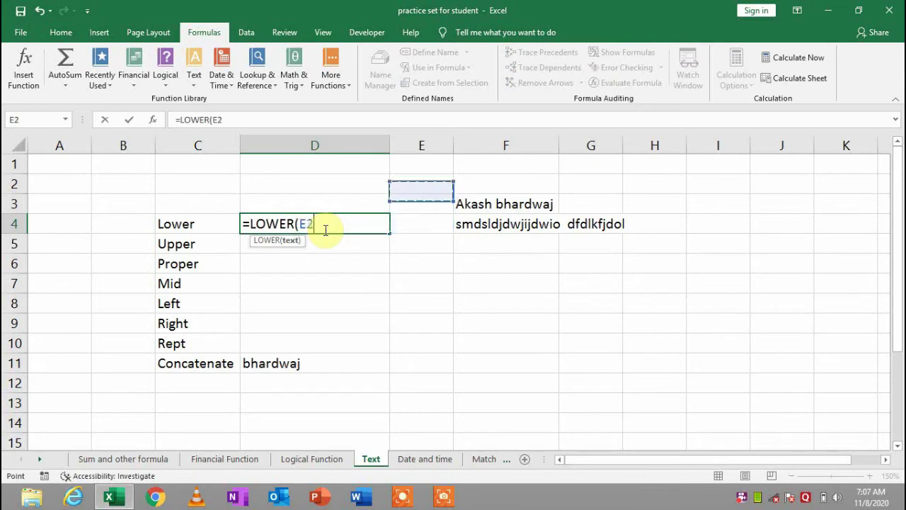
key(Right)
key(Right)
key(Left)
text())
key(Return)
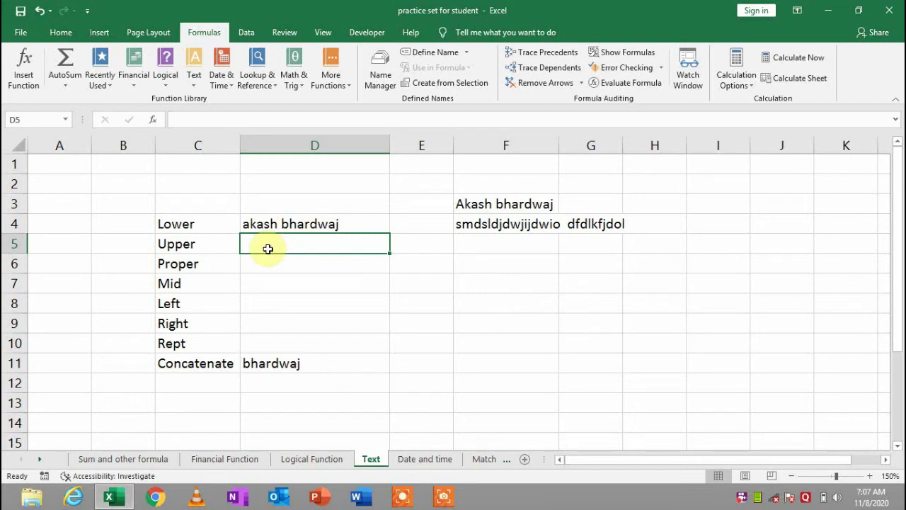
Enter =UPPER(F3) in D5 to show the name in uppercase
text(=)
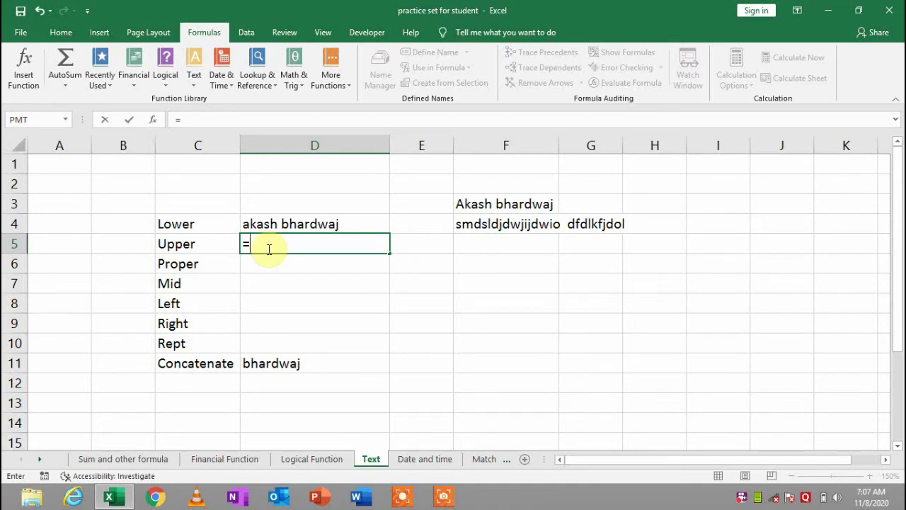
text(upp)
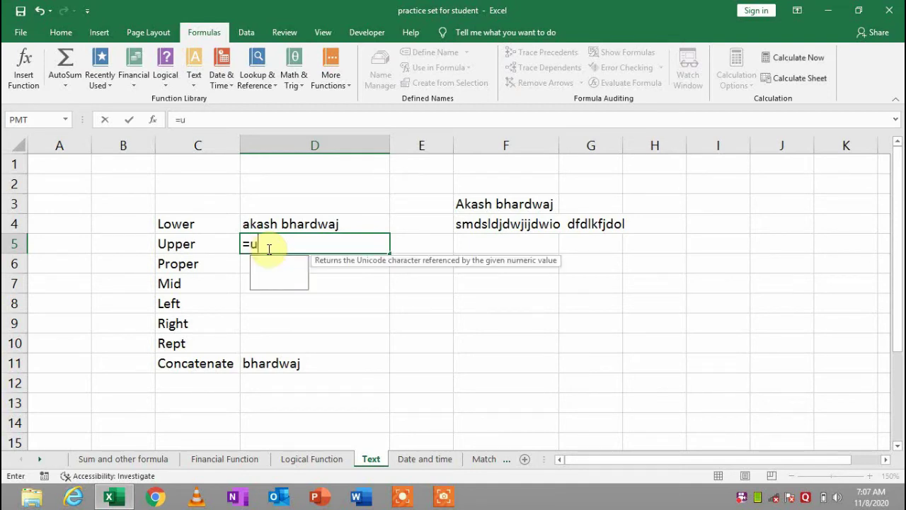
key(Tab)
key(Up)
key(Up)
key(Right)
key(Right)
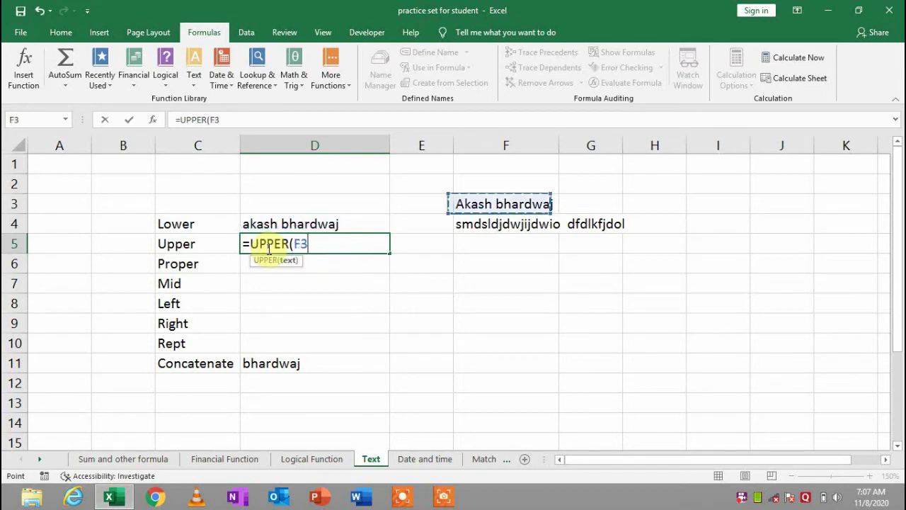
key(Return)
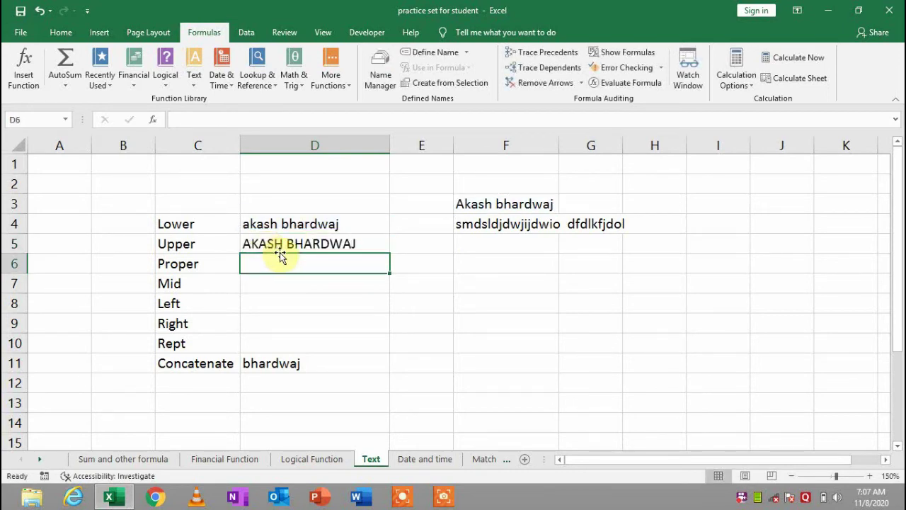
Enter =PROPER(F3) in D6 to show the name in proper case
text(=)
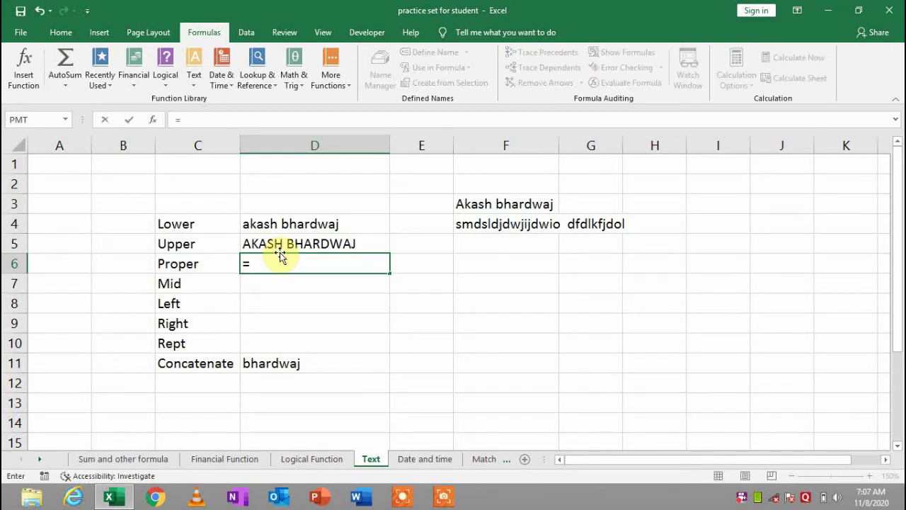
text(prop)
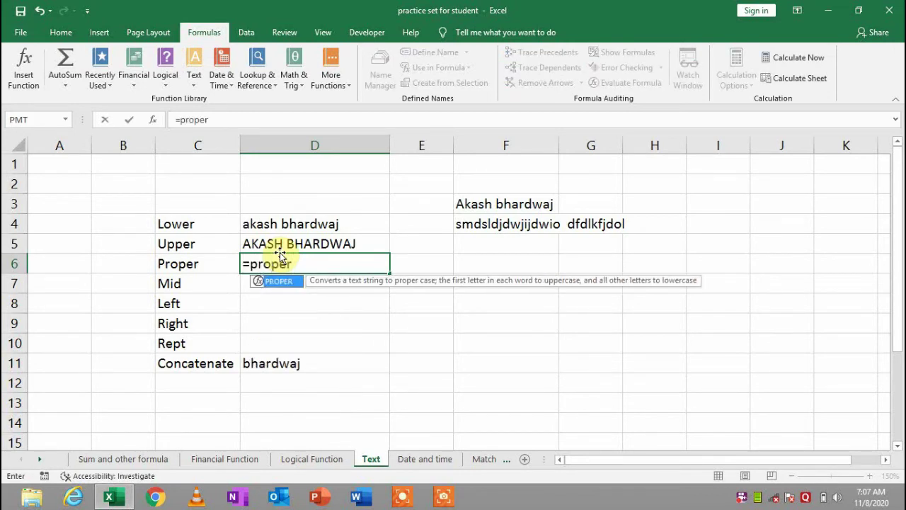
text(er)
key(Tab)
click(519, 202)
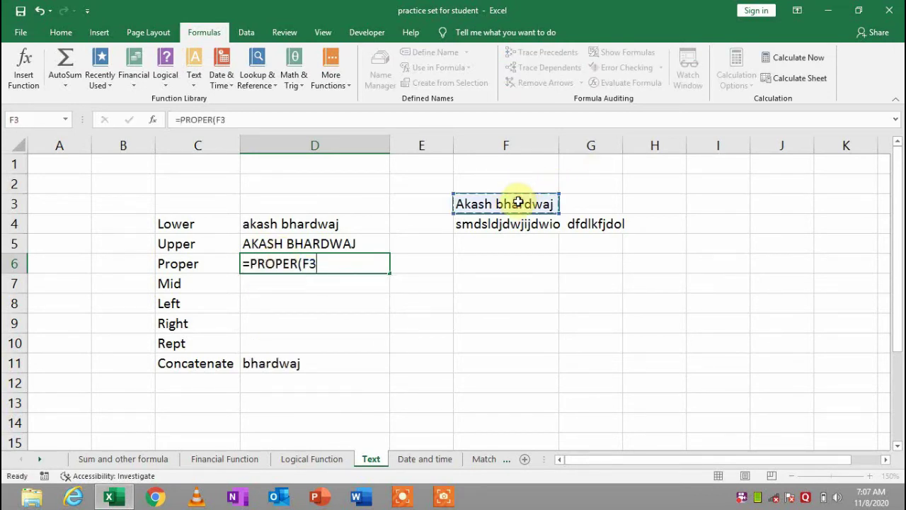
key(Return)
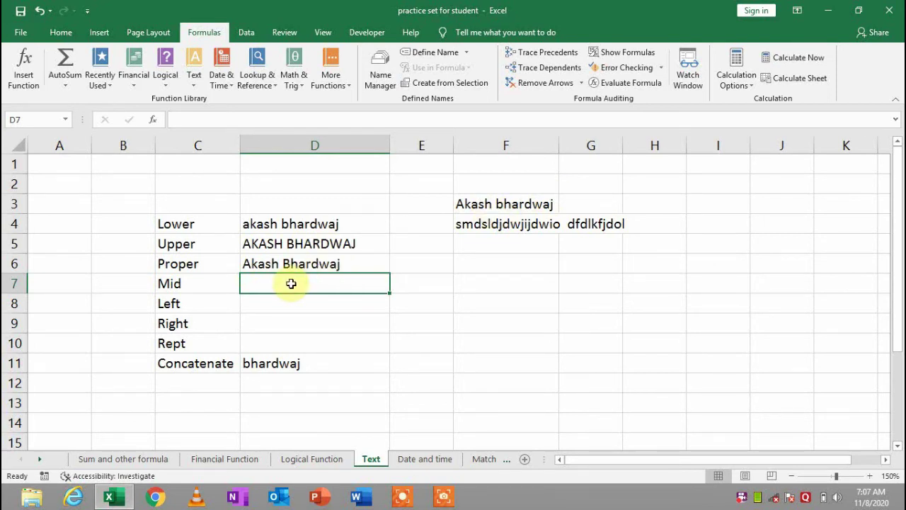
Enter =MID(F3,3,7) in D7 to extract seven characters starting at the third
text(=mid)
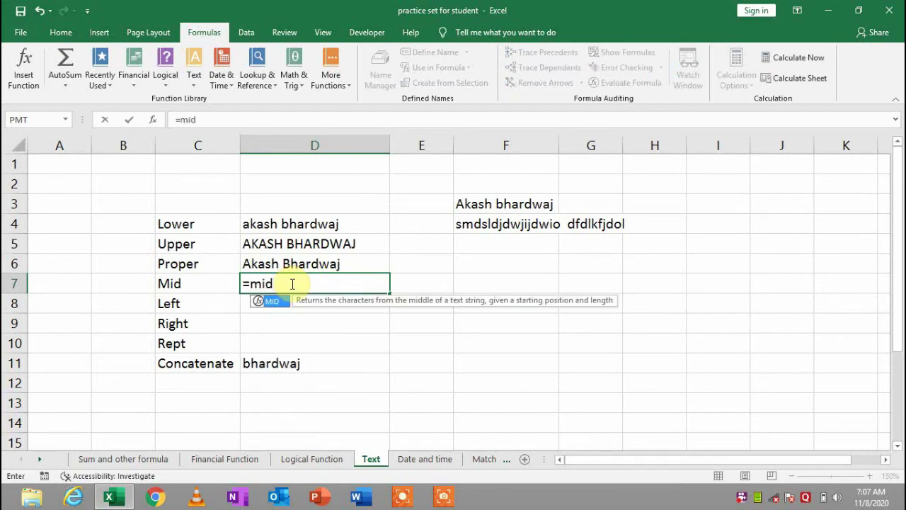
key(Tab)
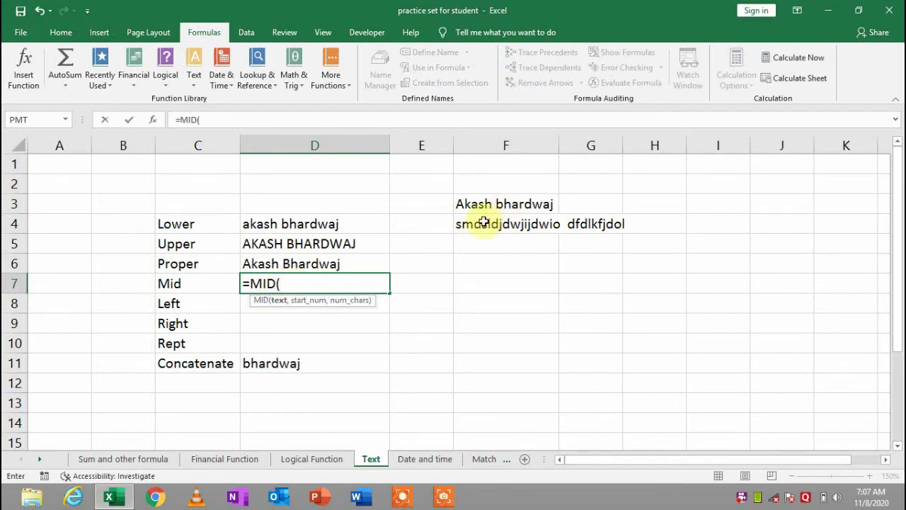
click(476, 206)
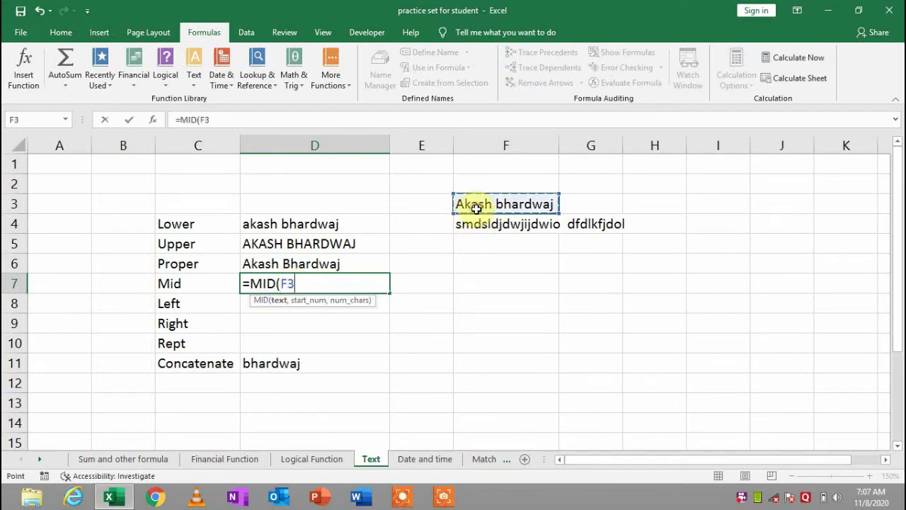
key(BackSpace)
key(BackSpace)
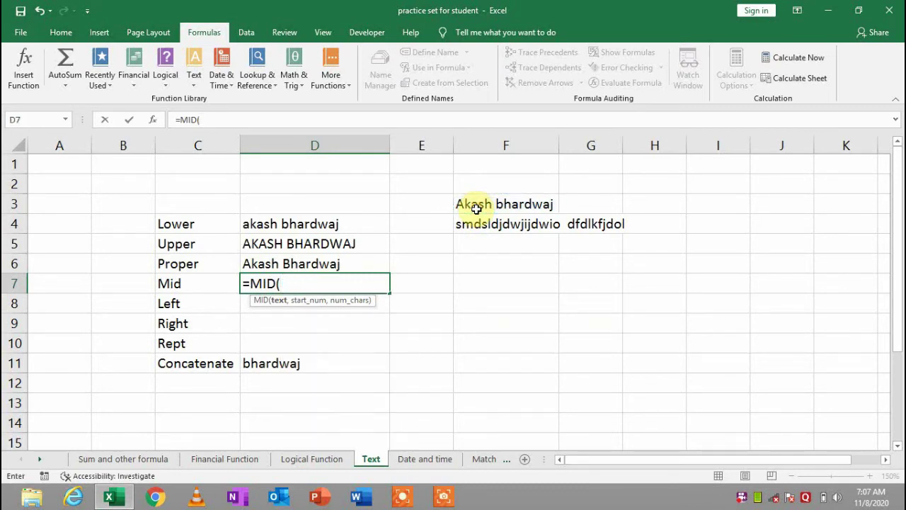
click(492, 204)
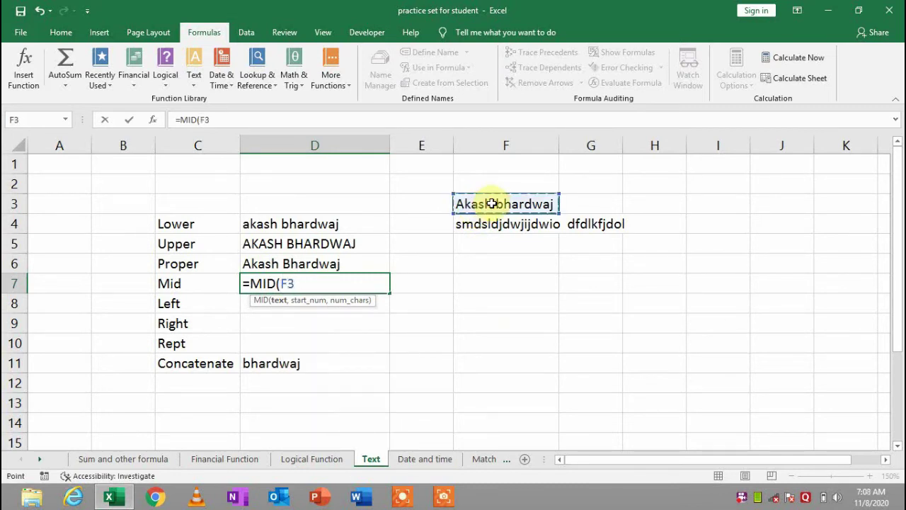
text(,)
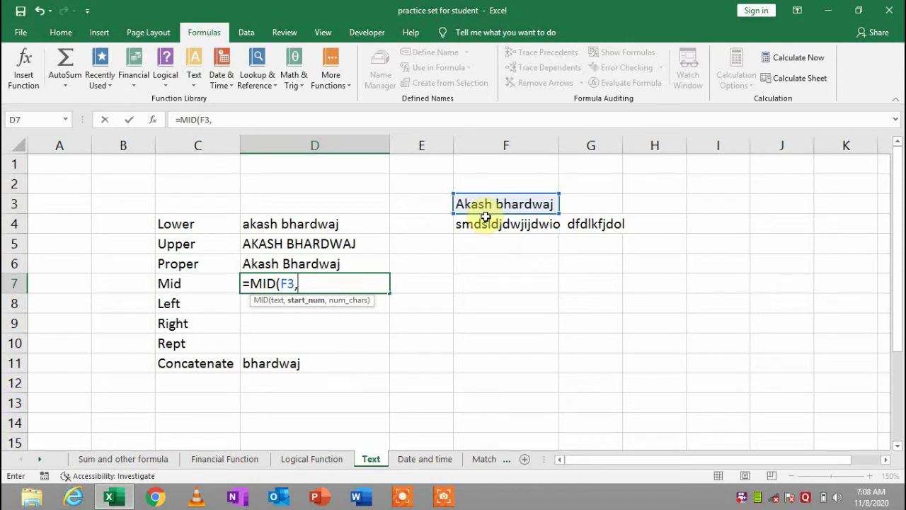
text(3)
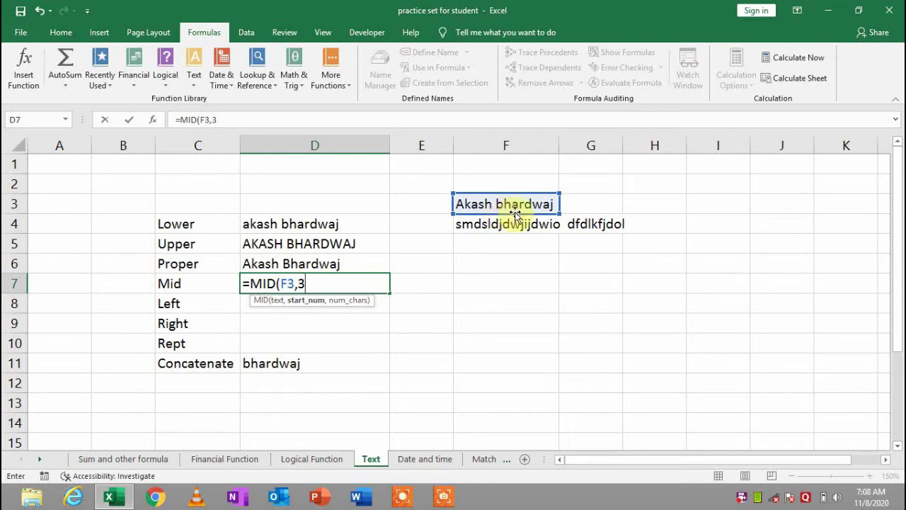
text(7)
key(BackSpace)
text(,6)
key(BackSpace)
text(7)
key(Return)
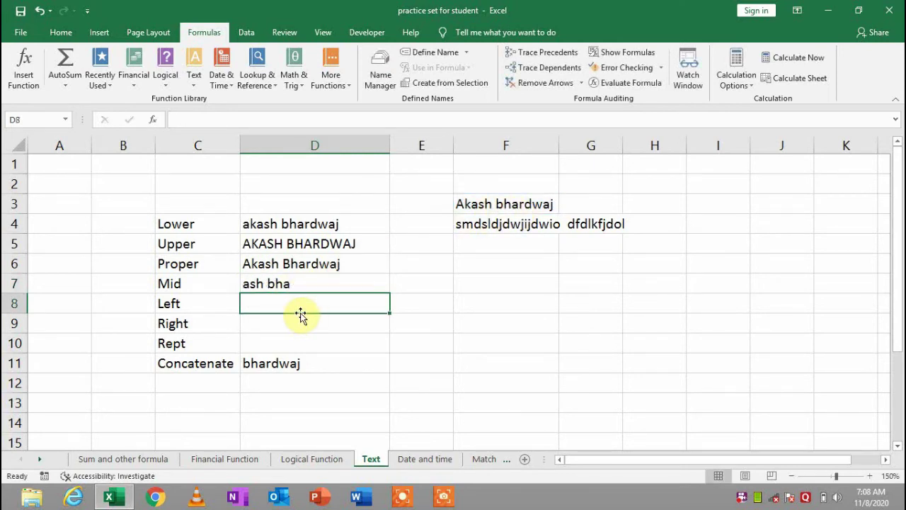
Enter =LEFT(F3,5) in D8 for the first five characters, then check it
text(=)
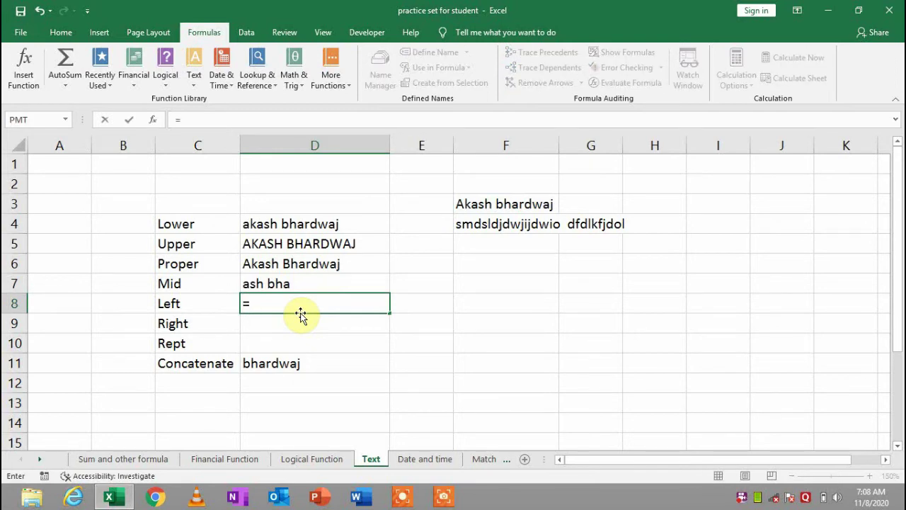
text(left)
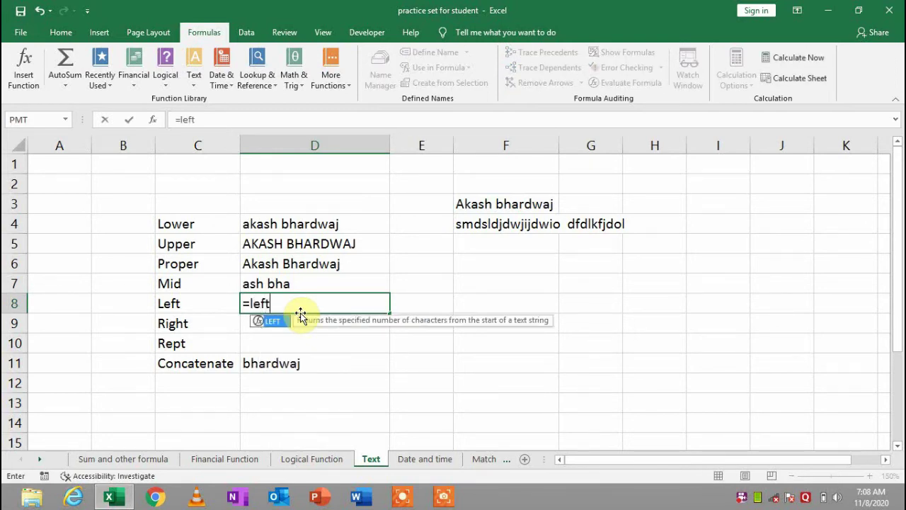
key(Tab)
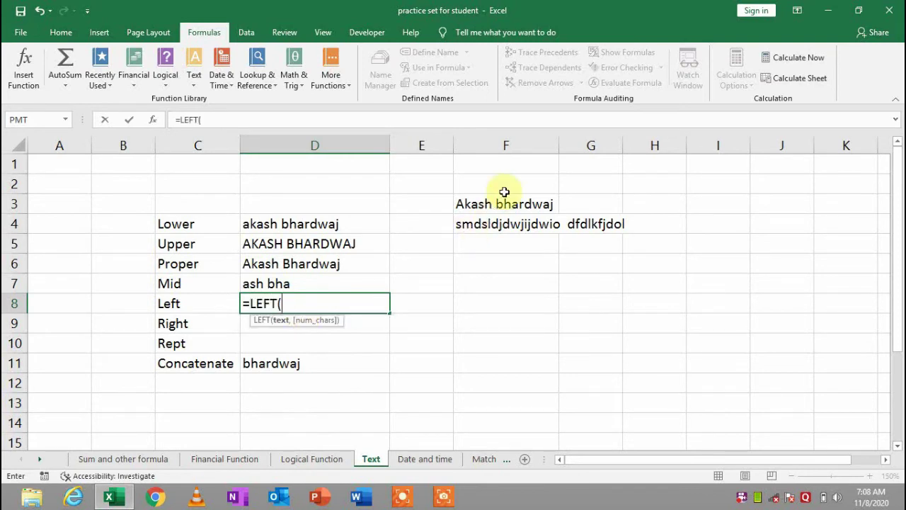
click(498, 198)
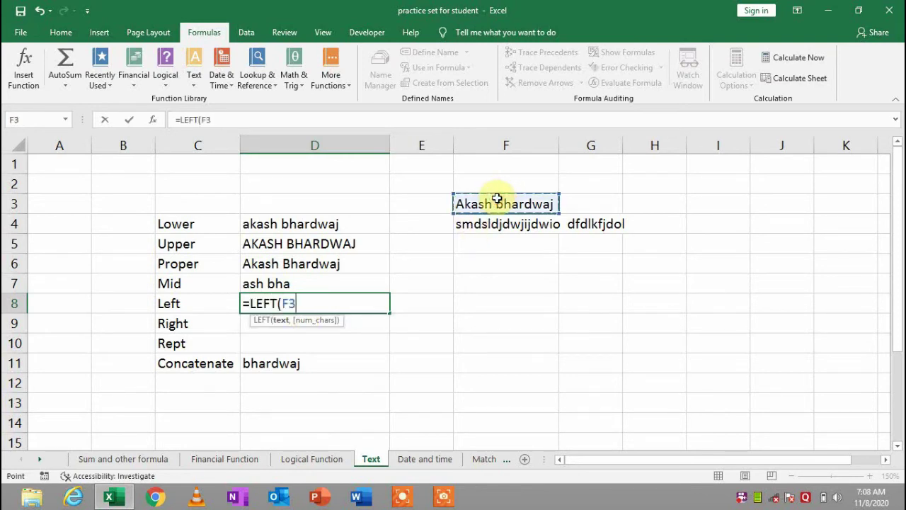
text(,5)
key(Return)
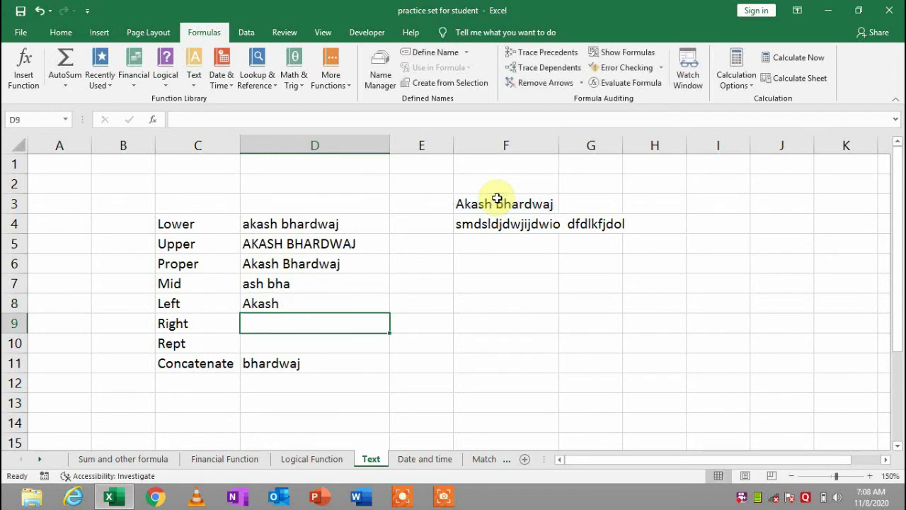
click(298, 303)
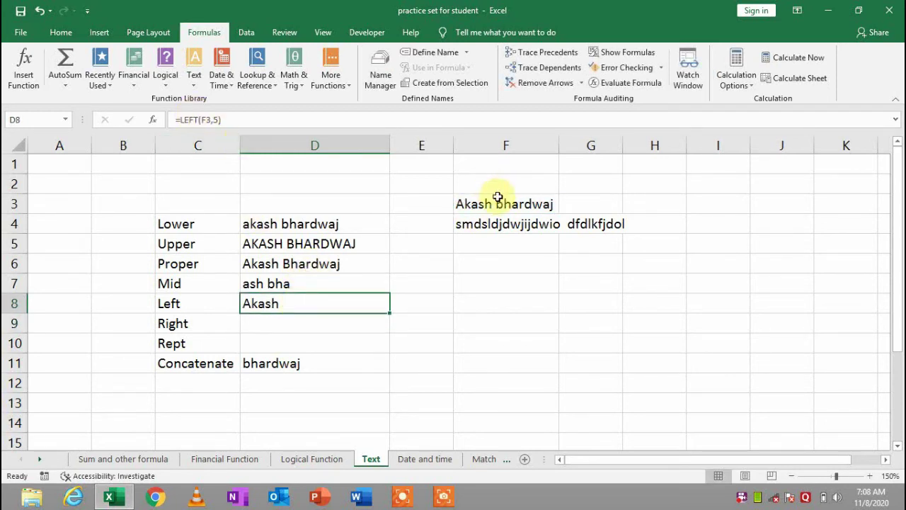
click(294, 330)
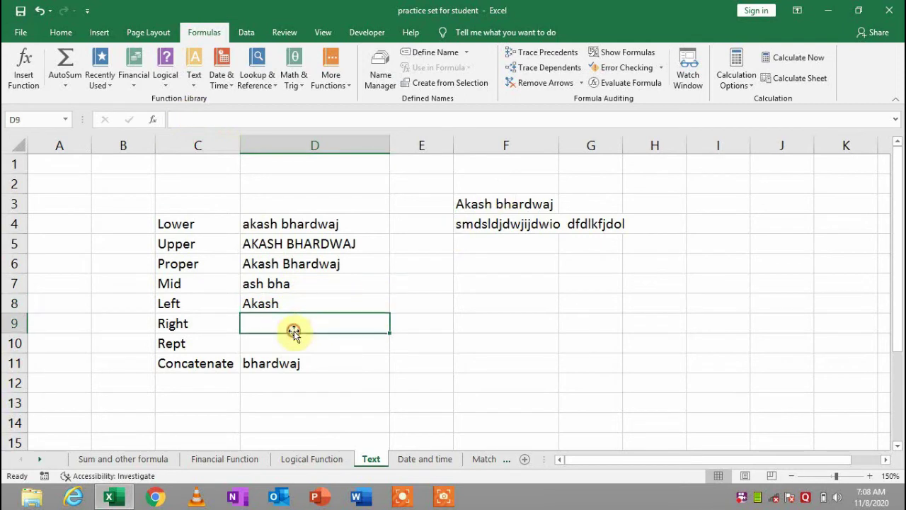
Enter =RIGHT(F3,4) in D9 to return the last four characters
text(=)
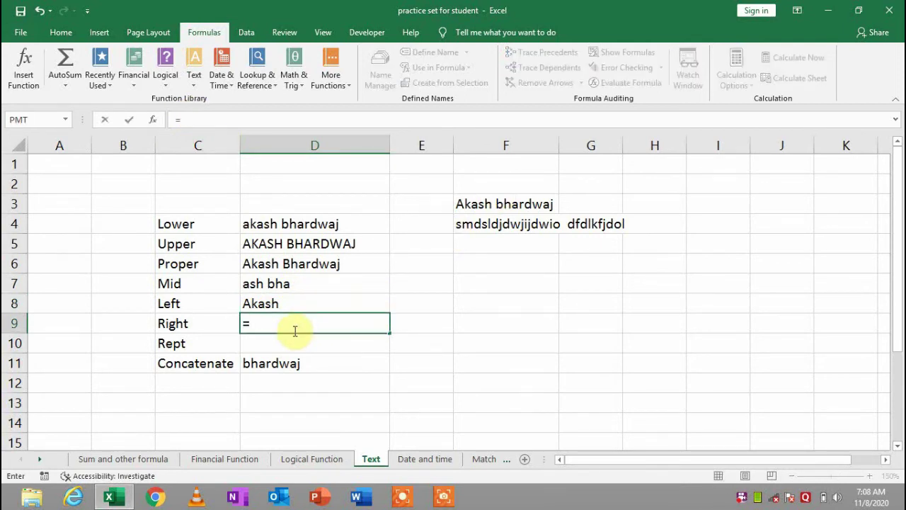
text(right)
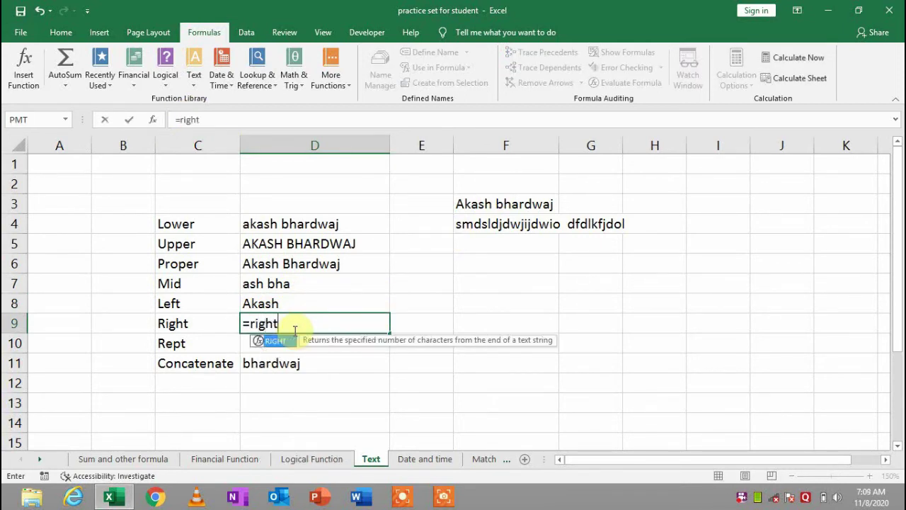
key(Tab)
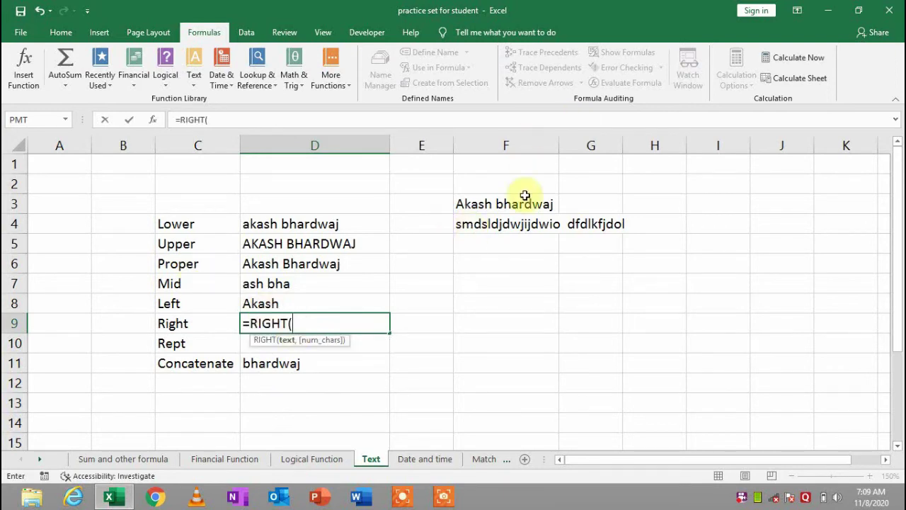
click(525, 196)
text(,)
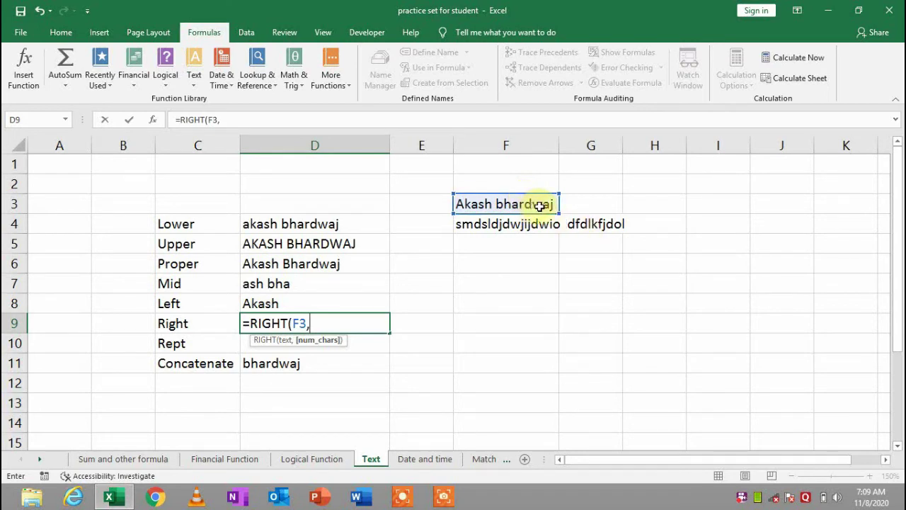
text(4)
key(Return)
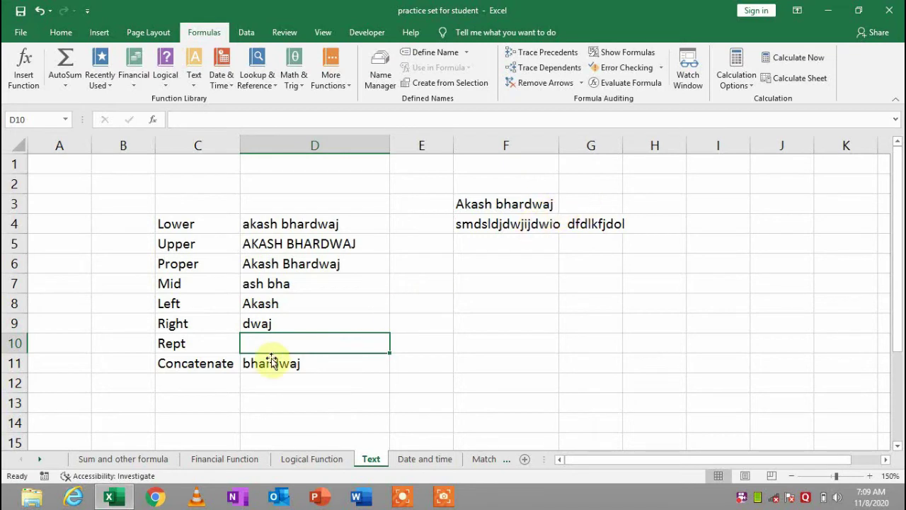
Enter =REPT(F3,5) in D10 to repeat the name five times
text(=)
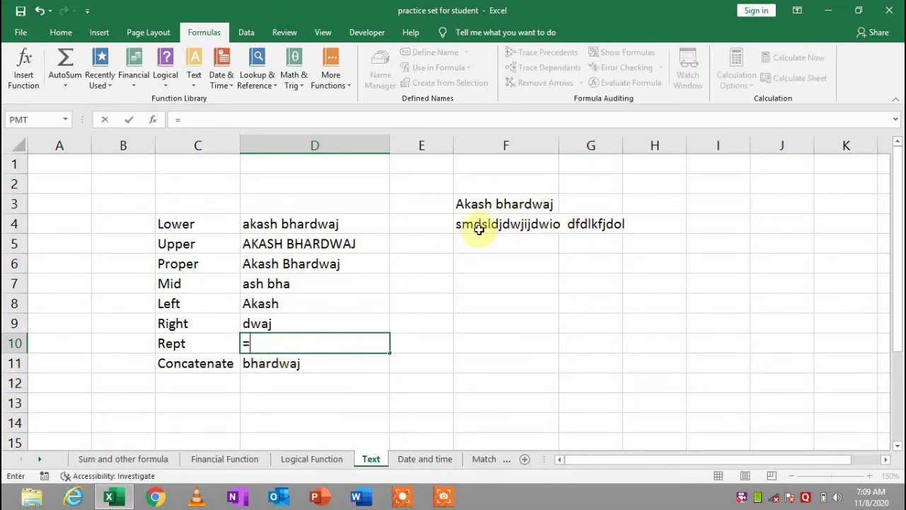
text(rept)
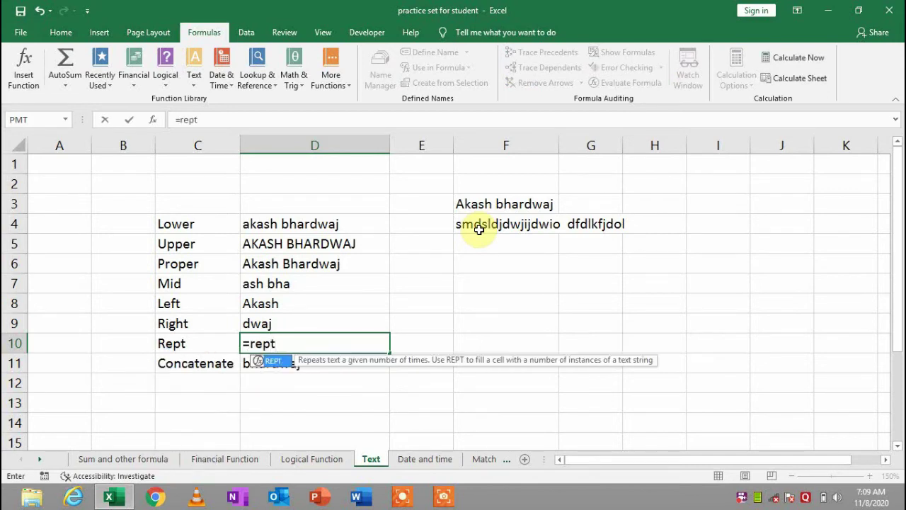
key(Tab)
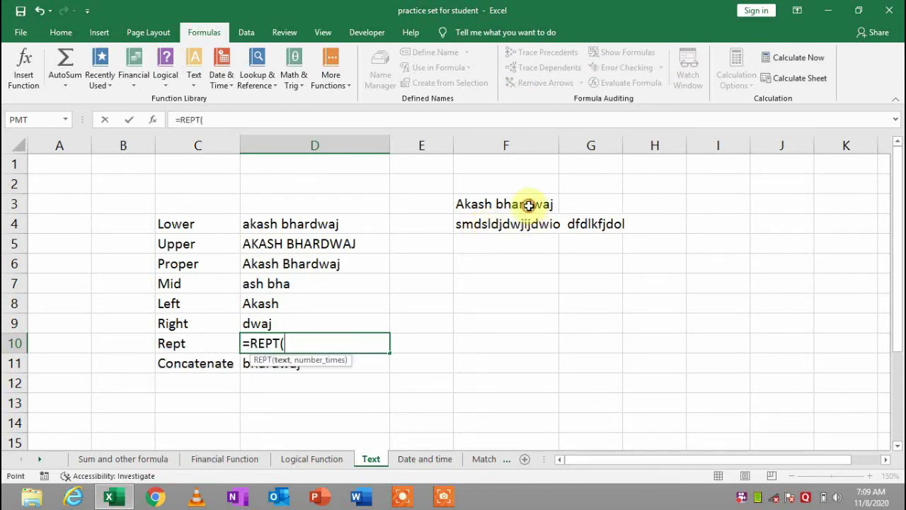
click(529, 205)
text(,5)
key(Return)
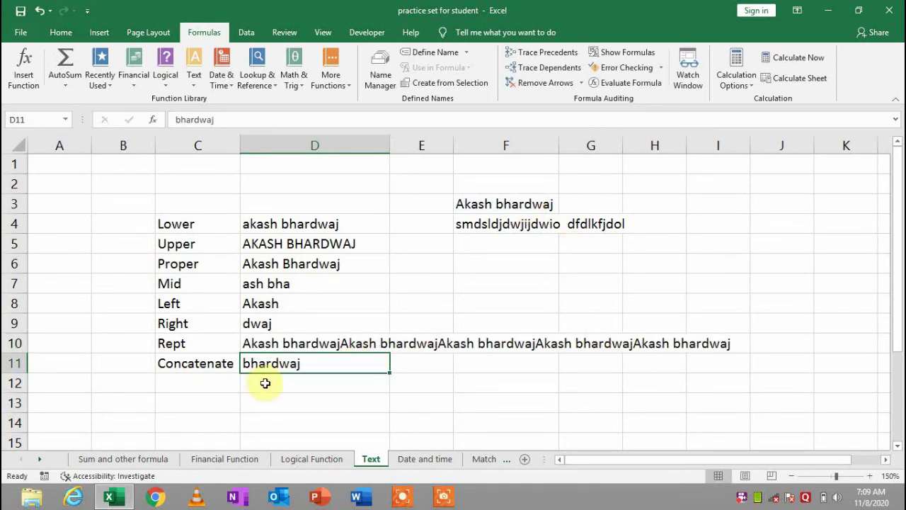
Clear D11, widen column E, and enter a first name in E11 and surname in F11
key(BackSpace)
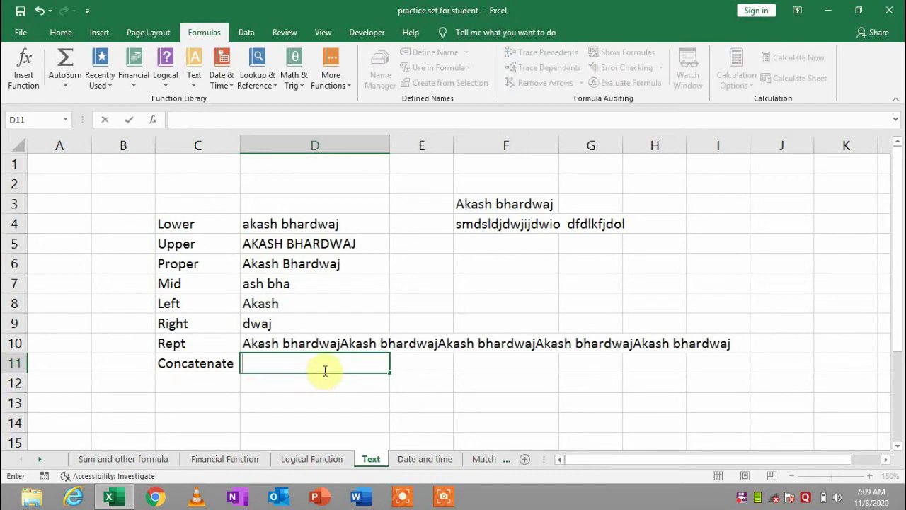
key(Return)
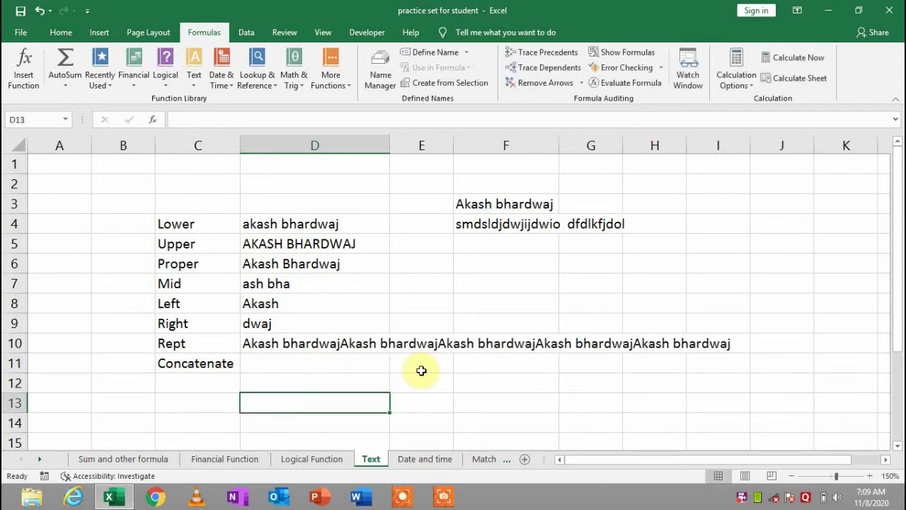
click(421, 369)
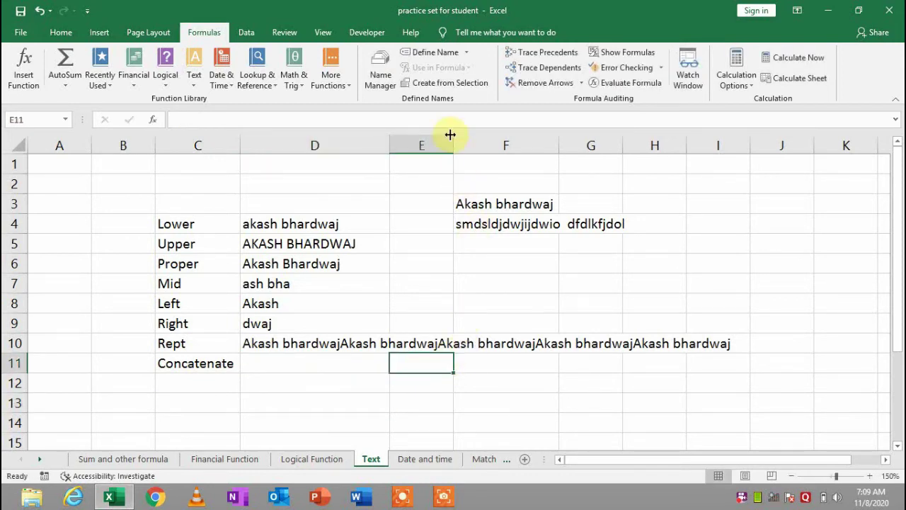
drag(455, 140, 488, 139)
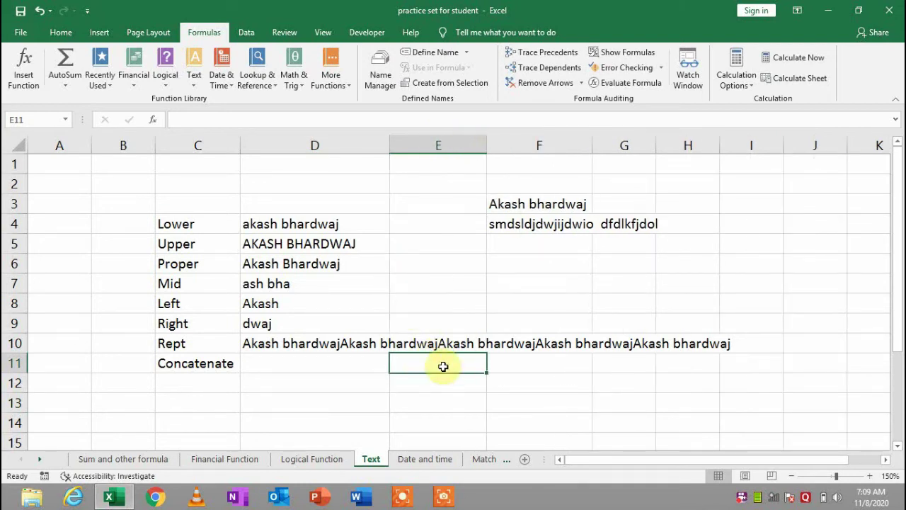
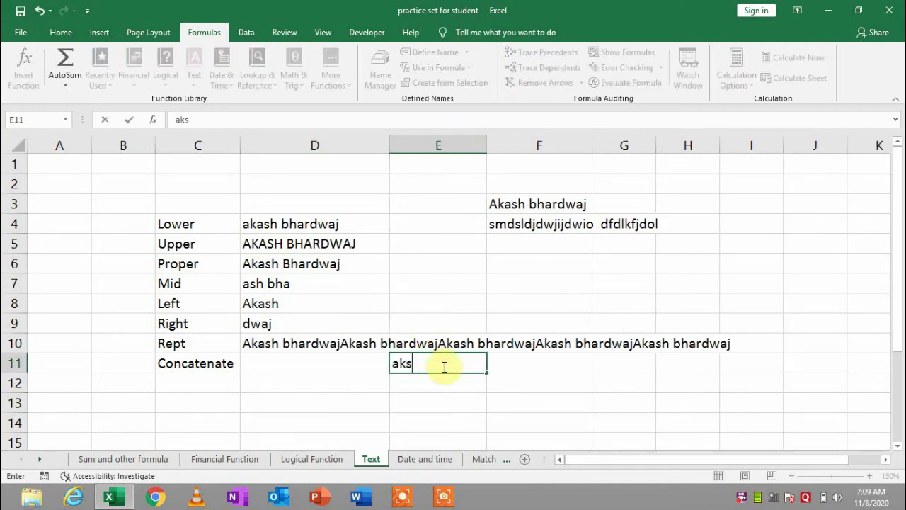
key(Tab)
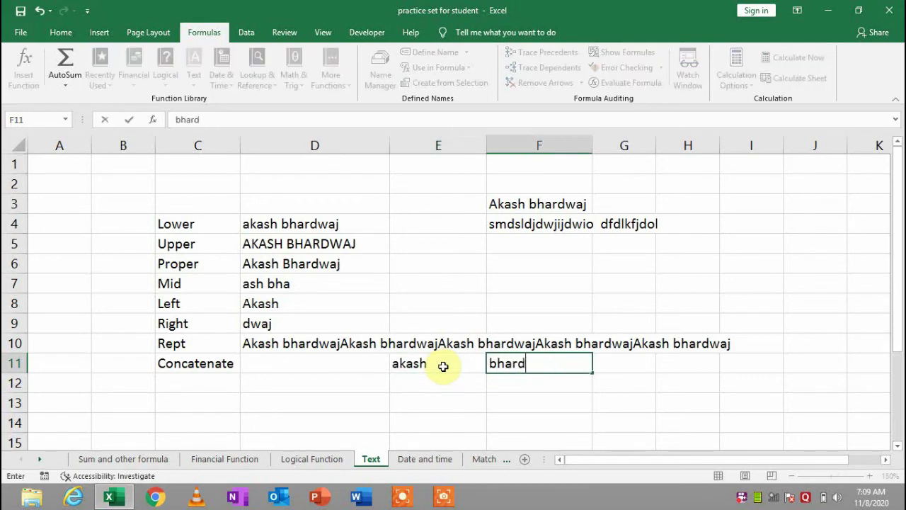
key(Return)
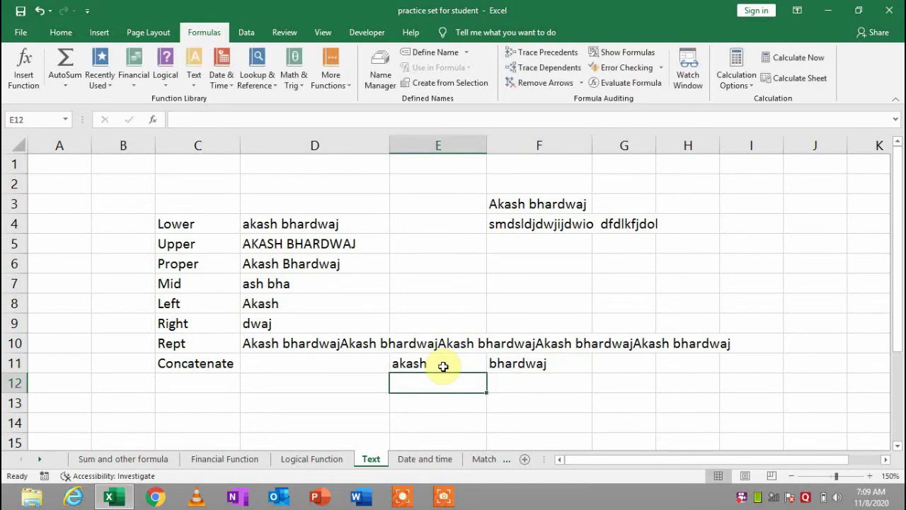
key(Up)
key(Left)
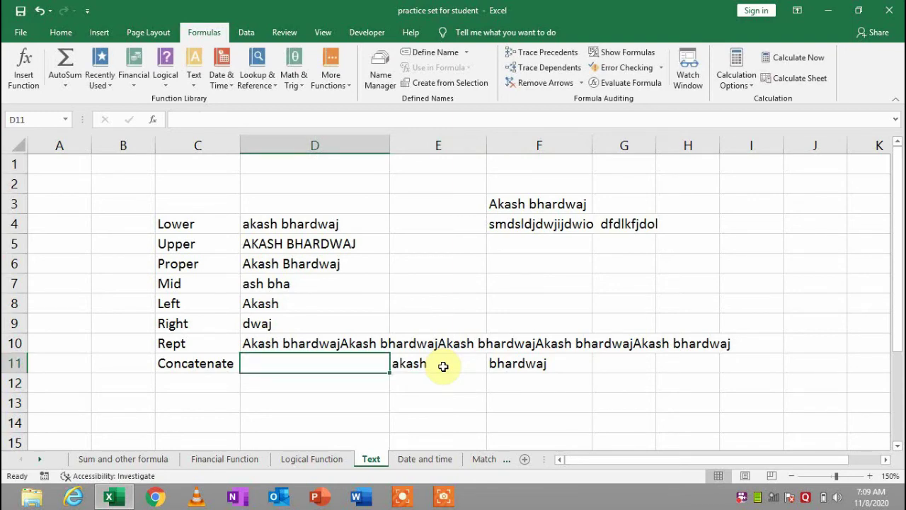
text(=co)
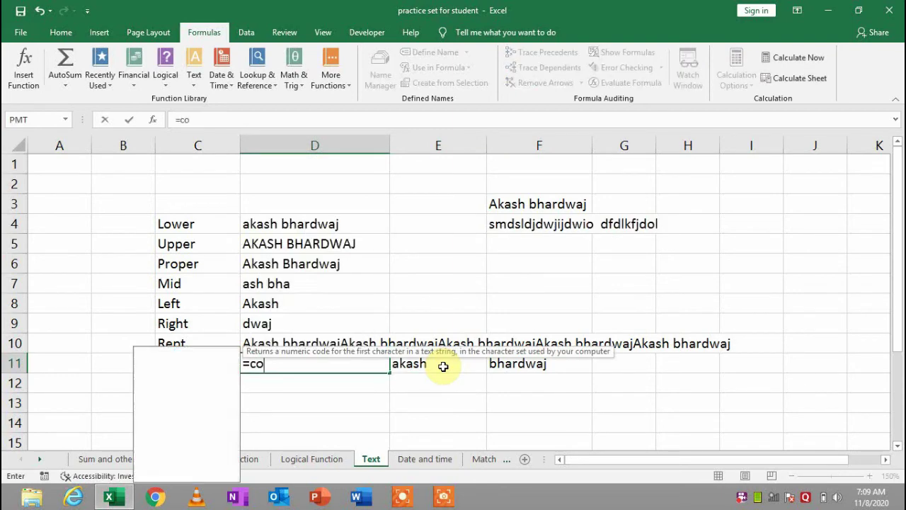
text(nca)
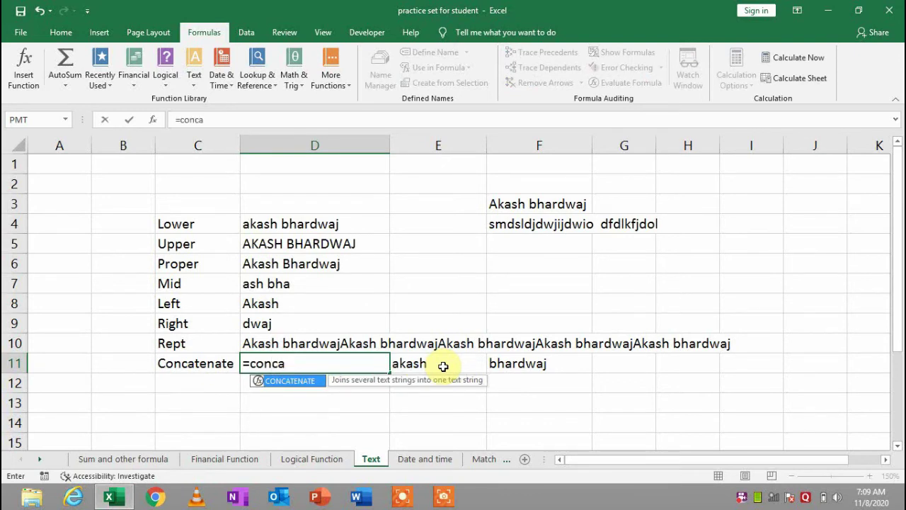
key(Tab)
click(443, 366)
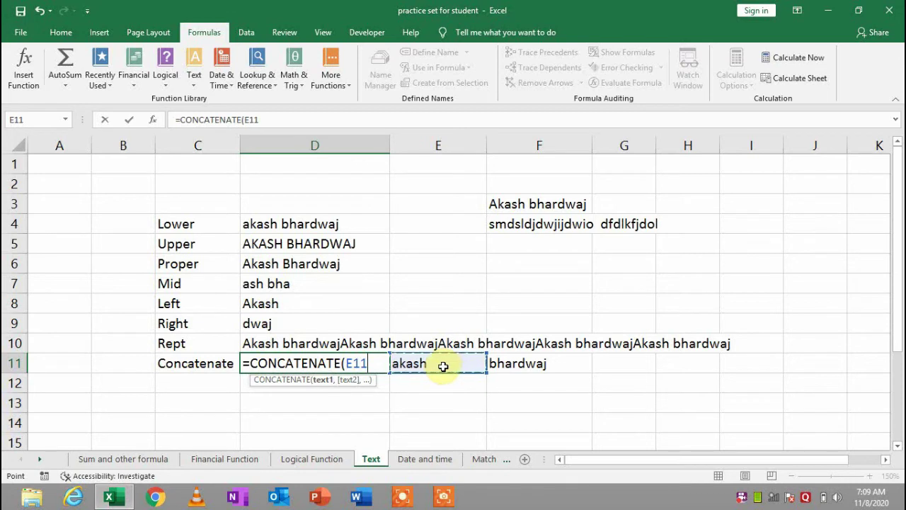
text(,)
click(444, 366)
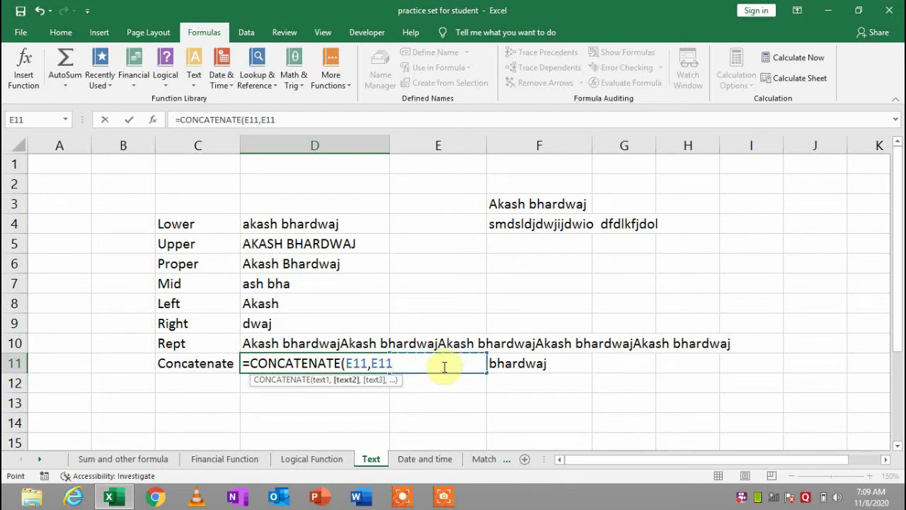
key(Right)
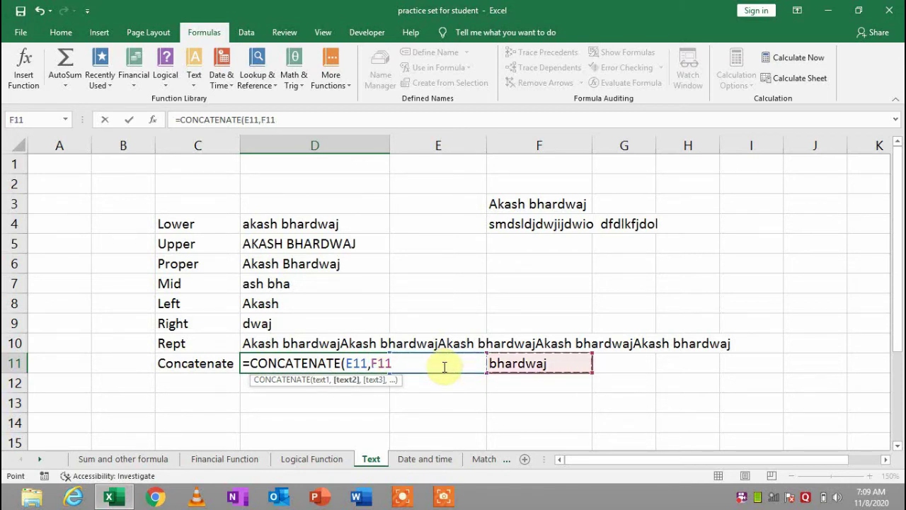
text(,")
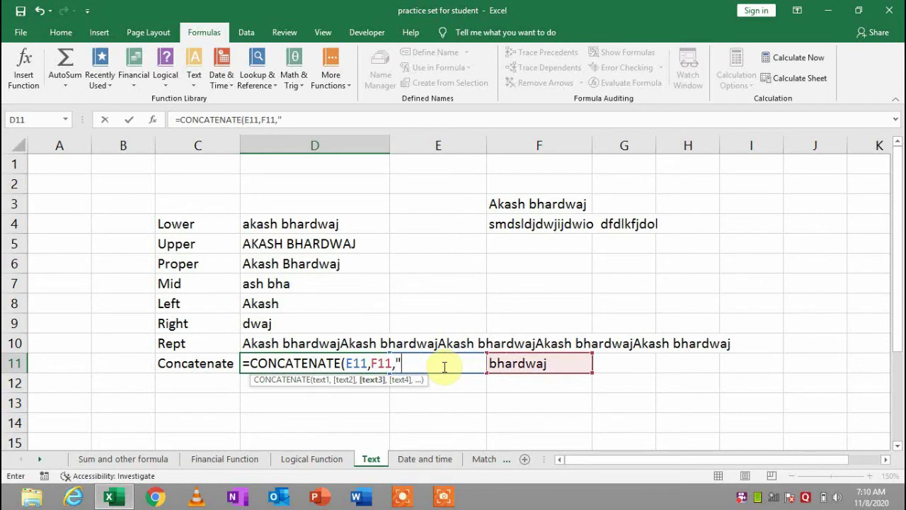
text(@)
text(am)
key(BackSpace)
key(BackSpace)
text(gmail)
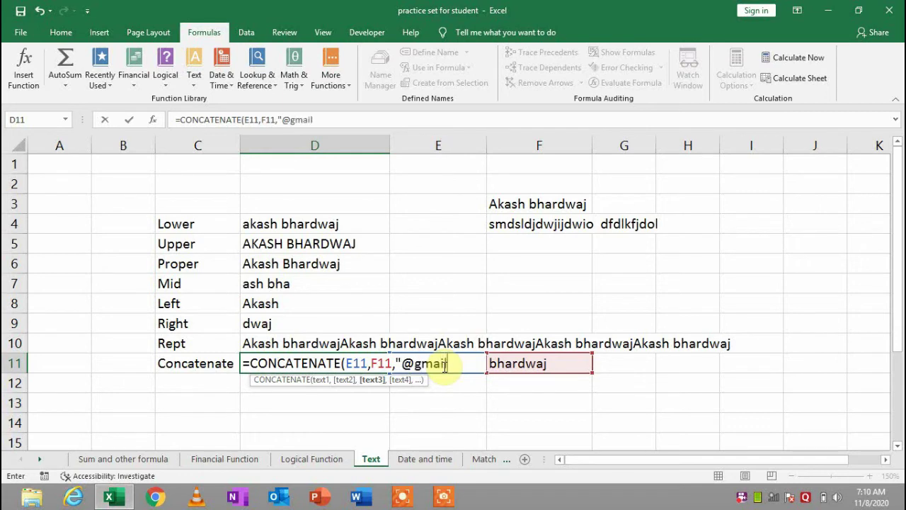
text(.coom)
key(BackSpace)
key(BackSpace)
key(BackSpace)
text(om"))
key(Return)
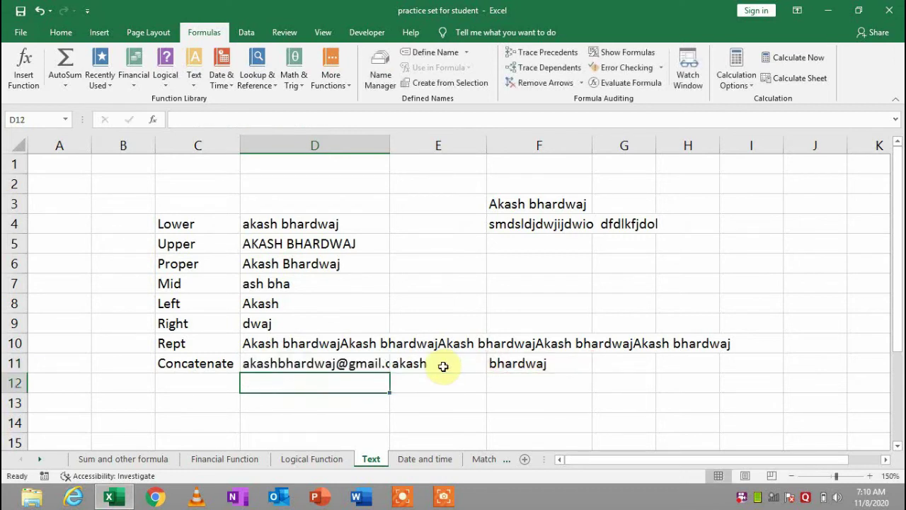
Autofit column D to show the full address, then inspect D11 and nearby cells
double_click(390, 144)
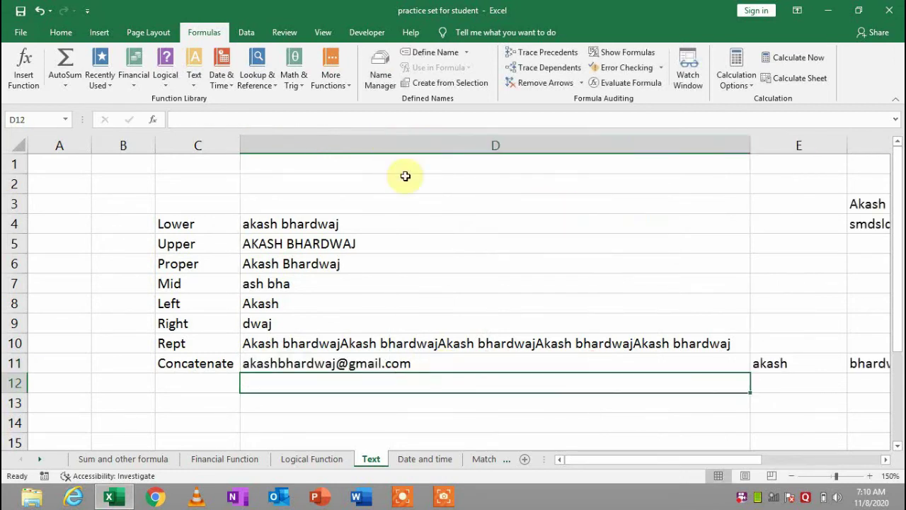
click(410, 358)
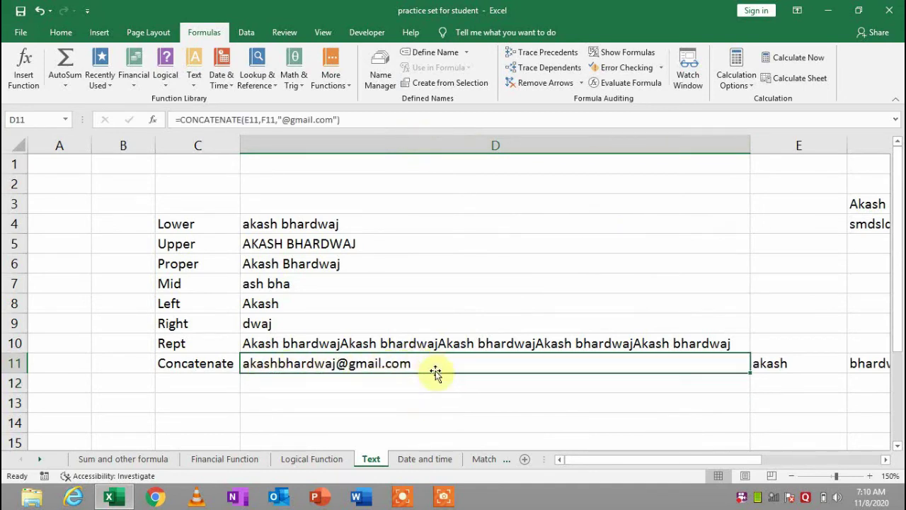
click(367, 395)
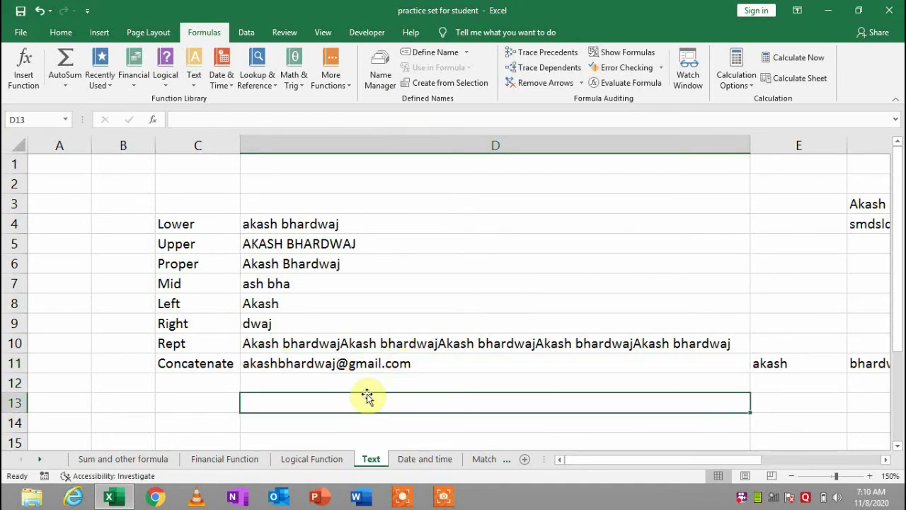
click(289, 382)
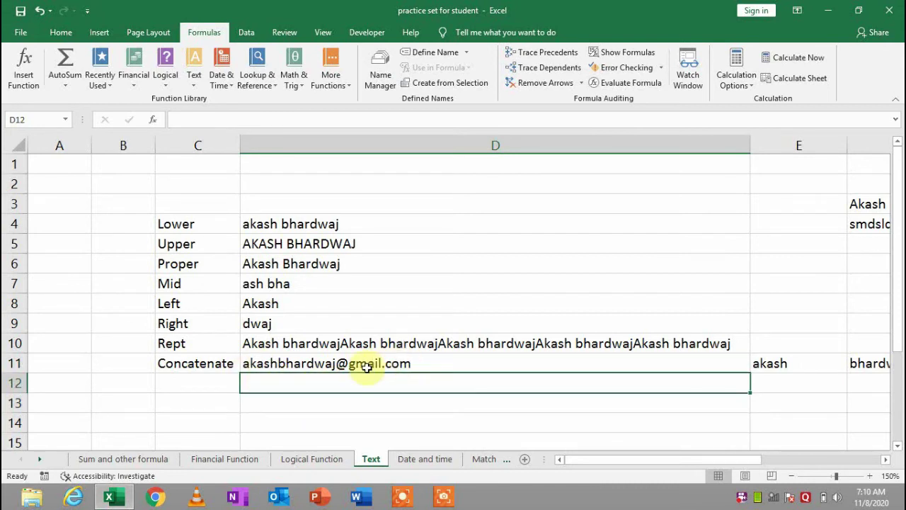
click(264, 424)
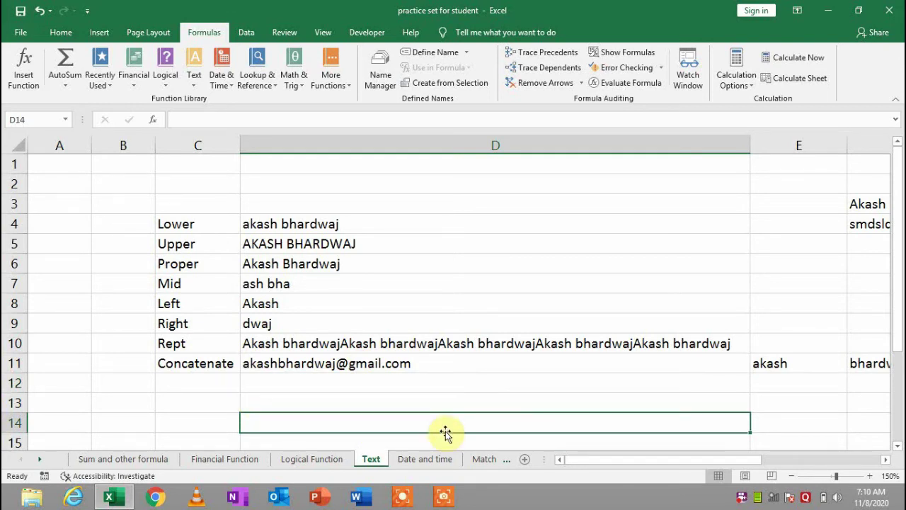
On the Date and time sheet, clear the weekday and month results in F5 and F6
click(416, 458)
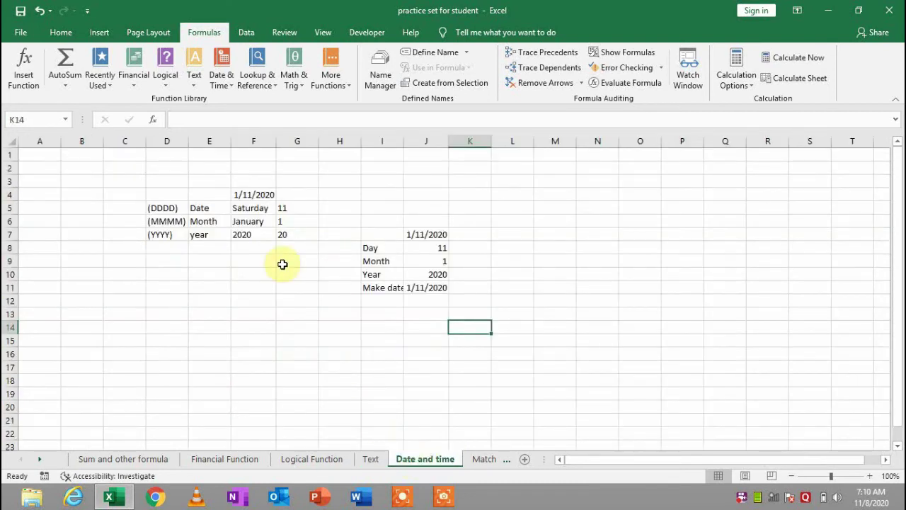
click(209, 209)
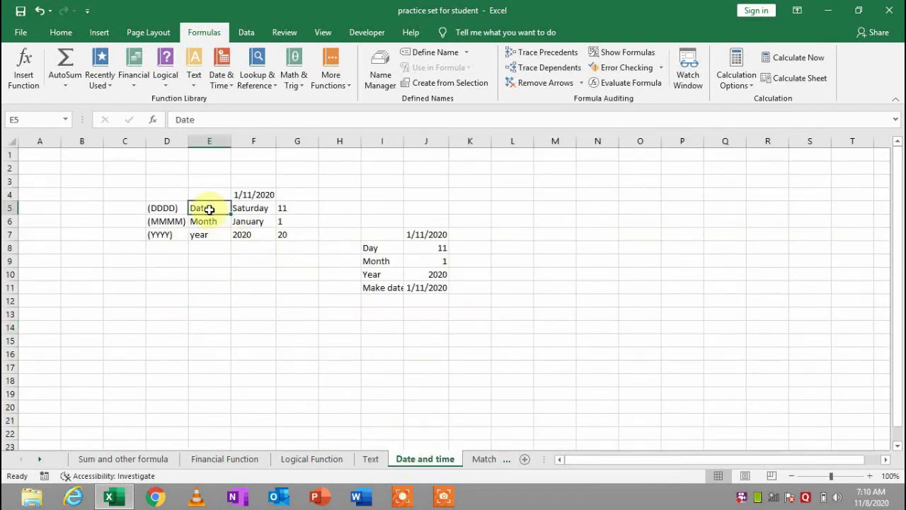
click(253, 211)
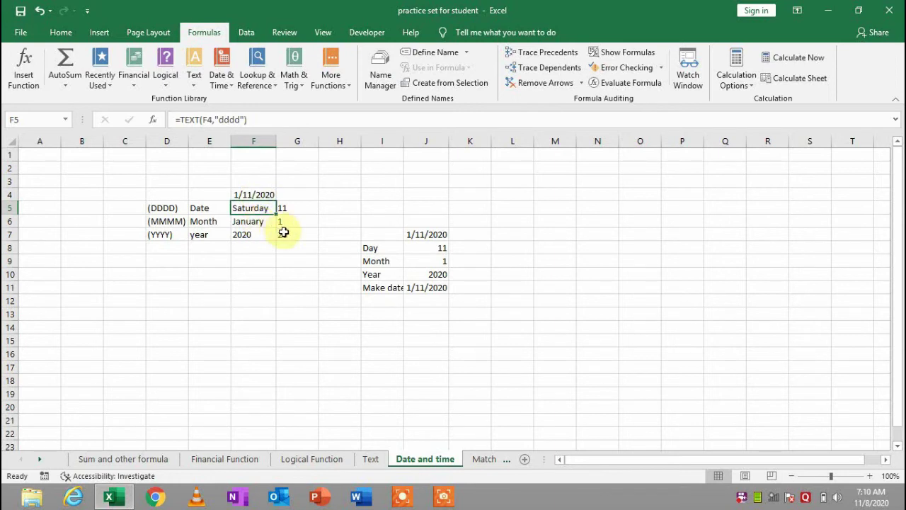
key(BackSpace)
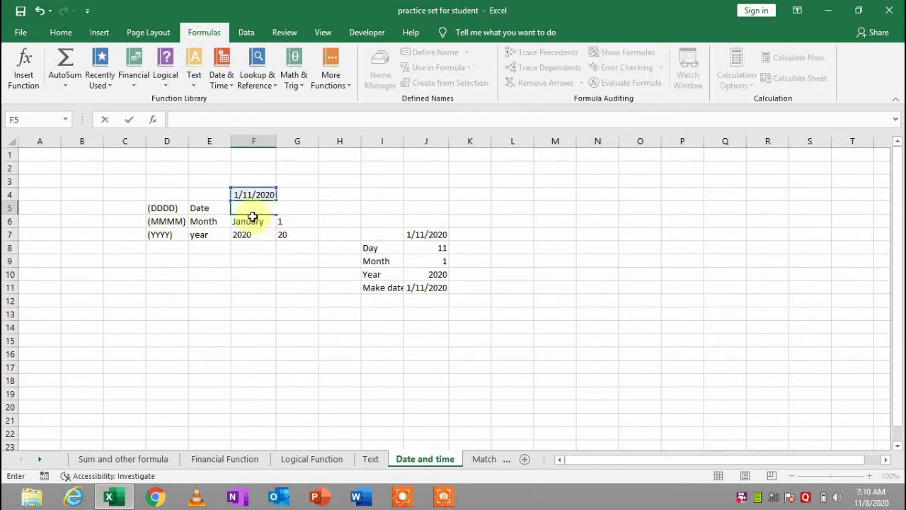
click(255, 223)
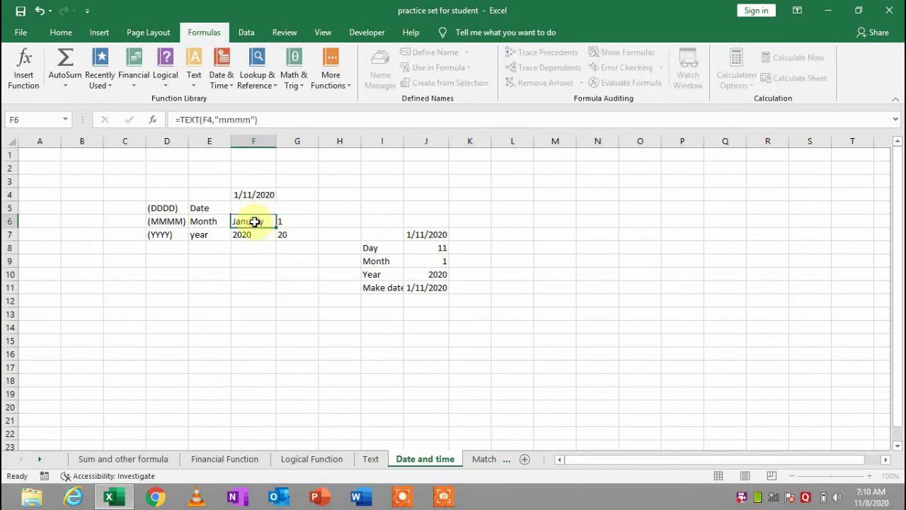
drag(257, 232, 257, 235)
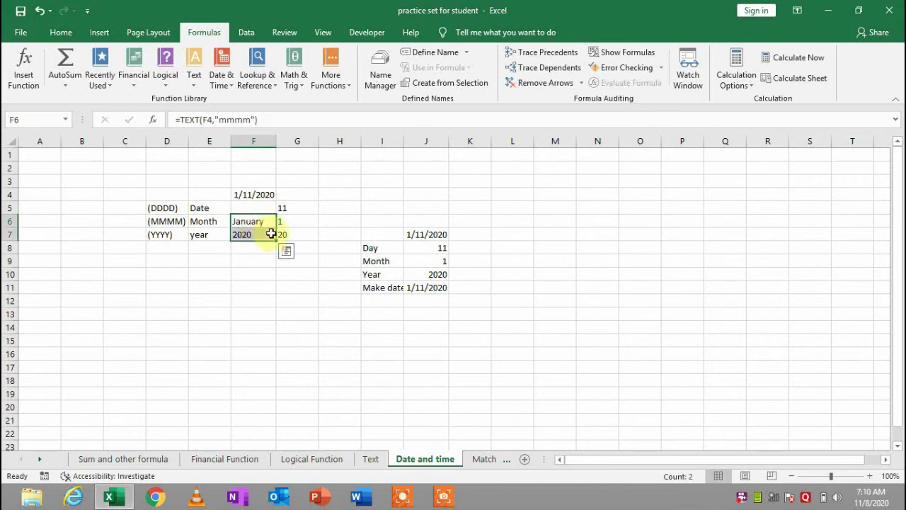
shift+click(284, 234)
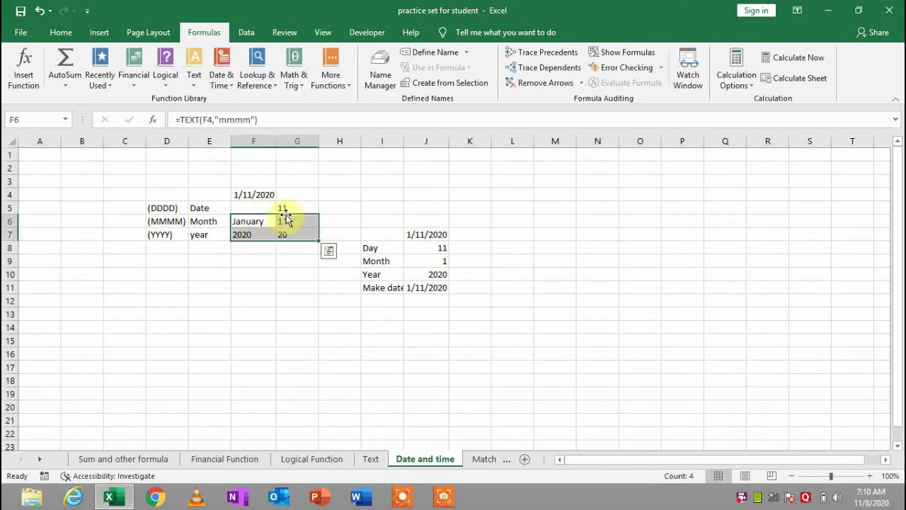
key(BackSpace)
Clear the day, month and short-year numbers in G5:G7 and the year in F7
click(290, 204)
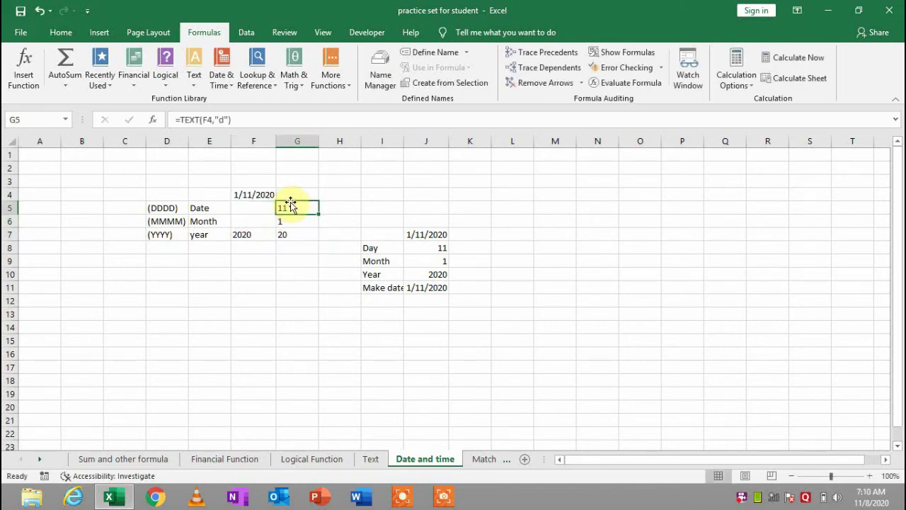
key(BackSpace)
click(286, 221)
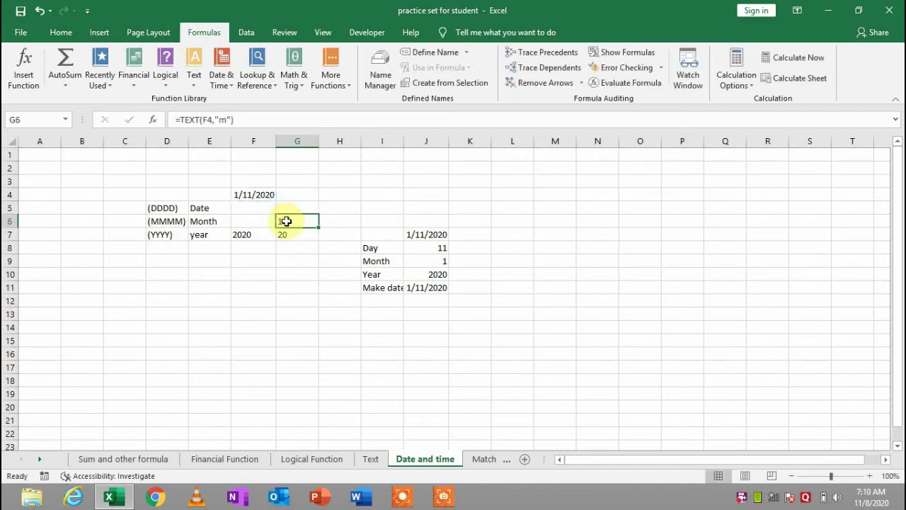
key(BackSpace)
click(287, 232)
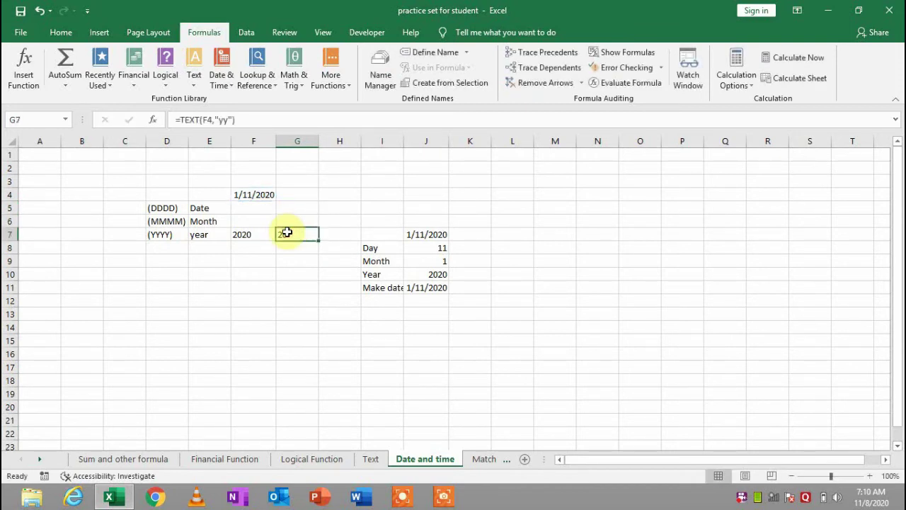
key(BackSpace)
click(250, 233)
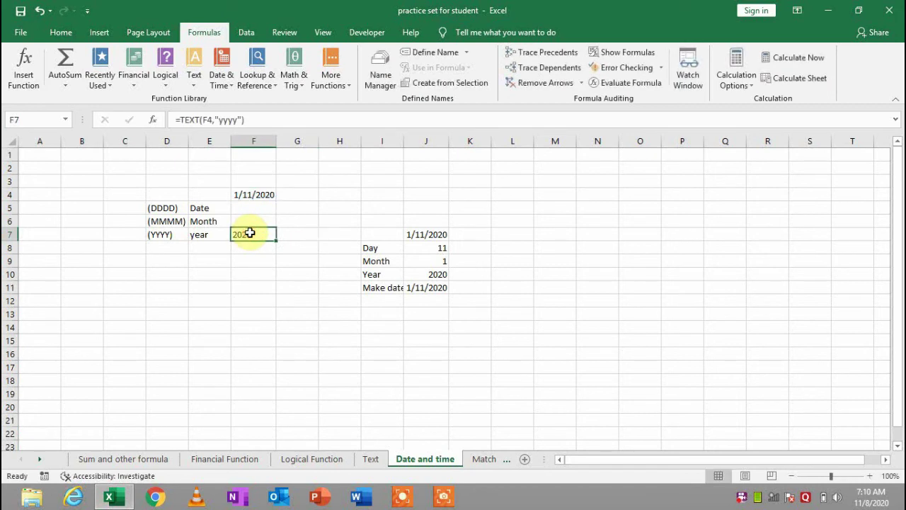
key(BackSpace)
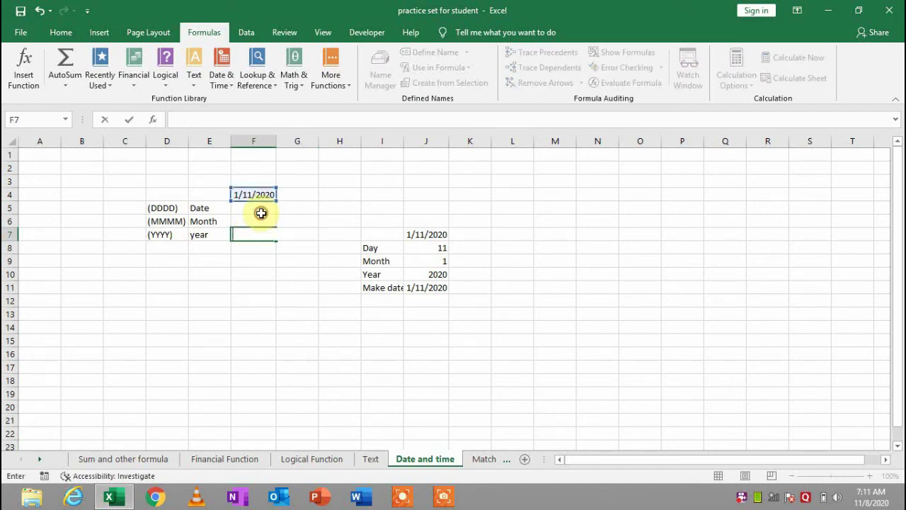
Enter =TEXT(F4,dddd) in F5 to get the weekday of the F4 date
click(261, 214)
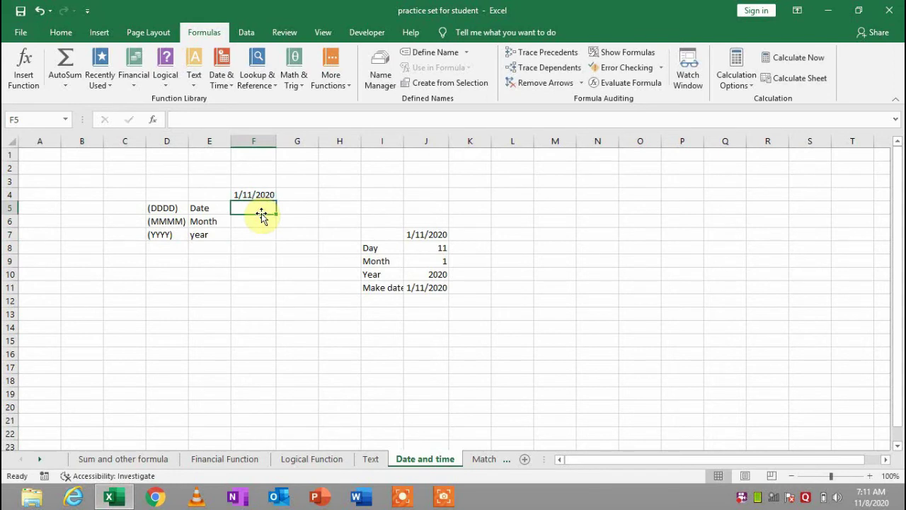
text(=texr)
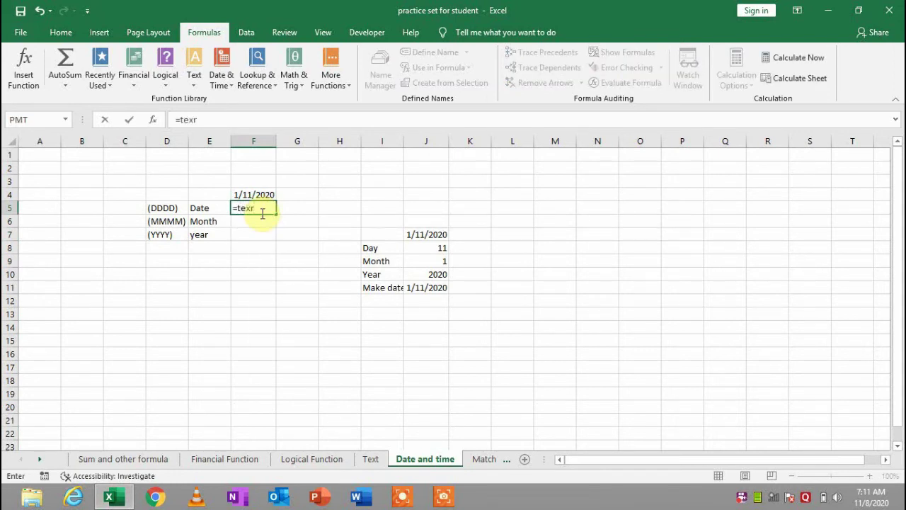
key(BackSpace)
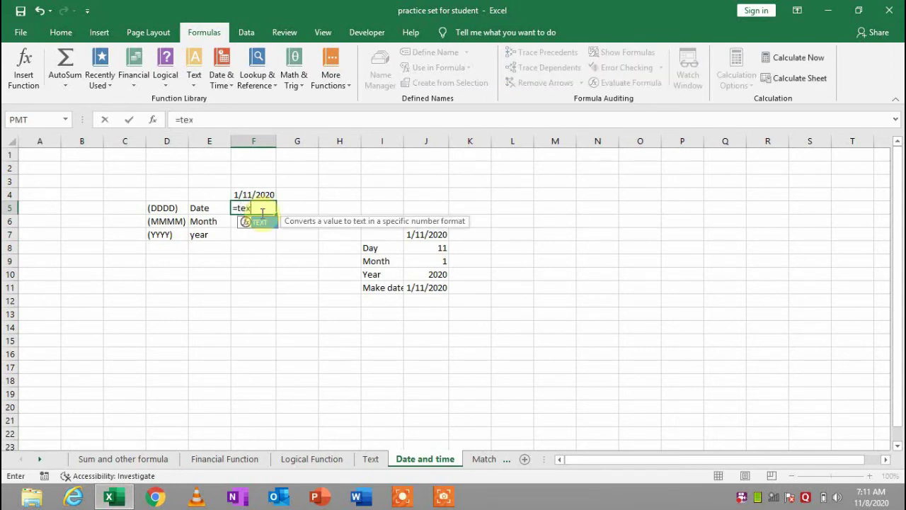
text(t)
key(Tab)
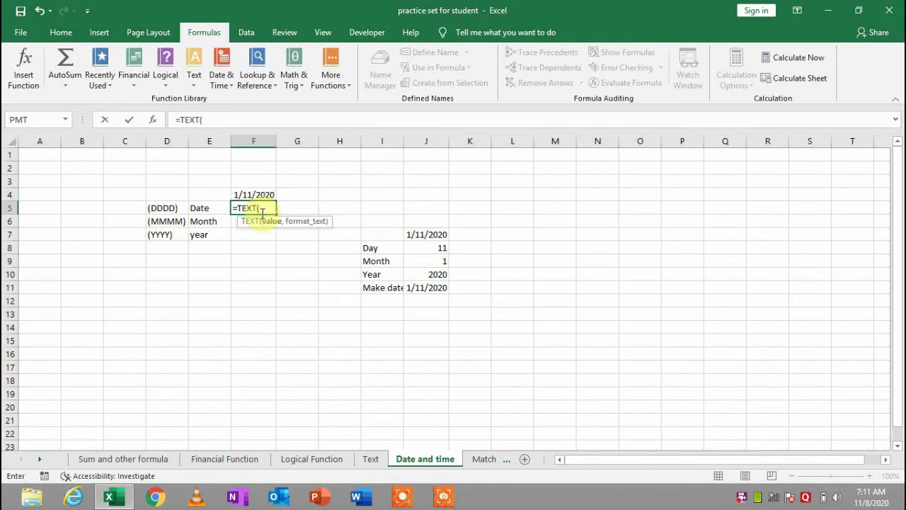
key(Up)
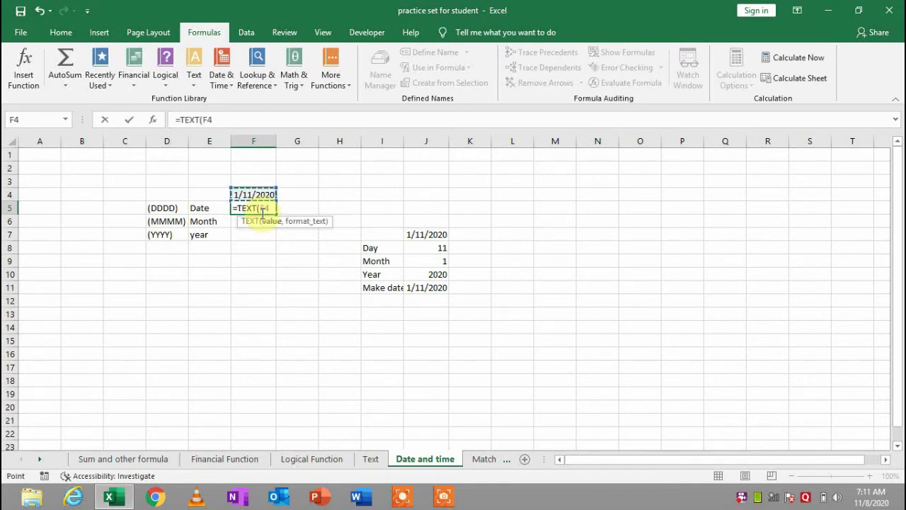
text(,)
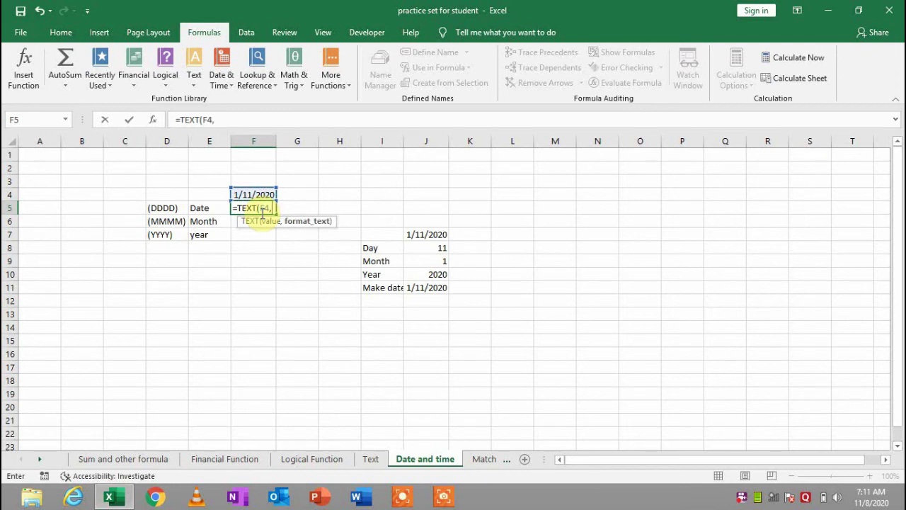
text(d)
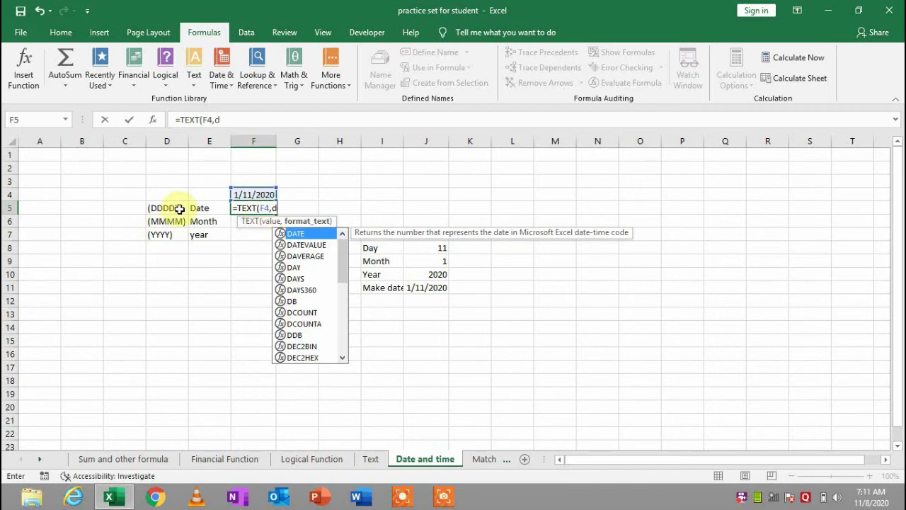
text(ddd)
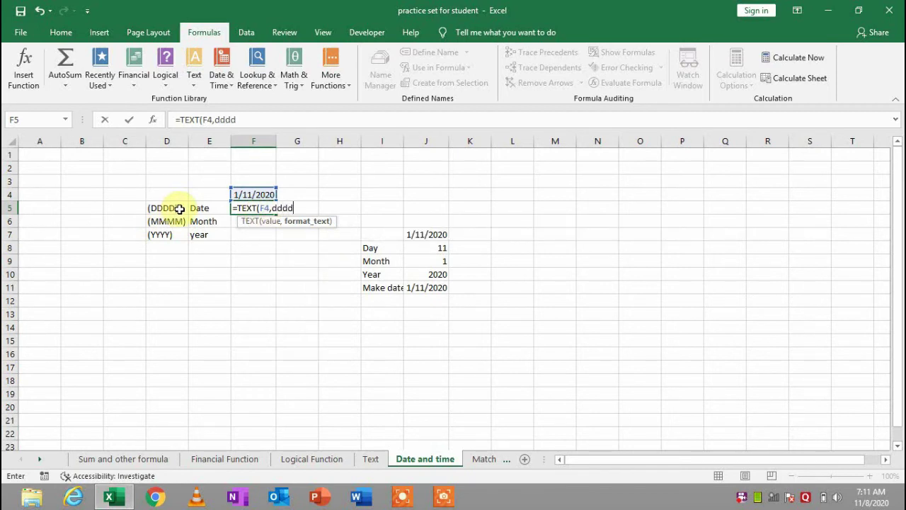
key(Return)
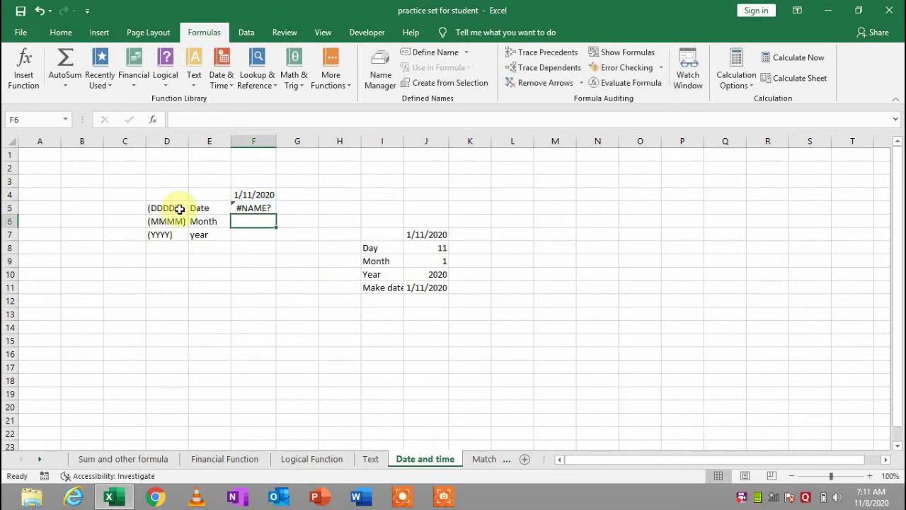
Fix the #NAME? error by quoting the format, making F5 =TEXT(F4,"dddd") showing Saturday
key(Up)
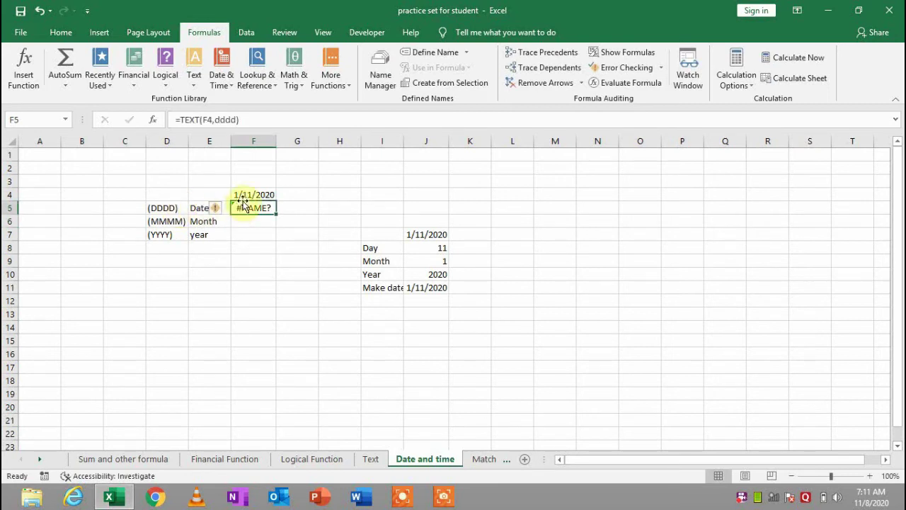
double_click(258, 204)
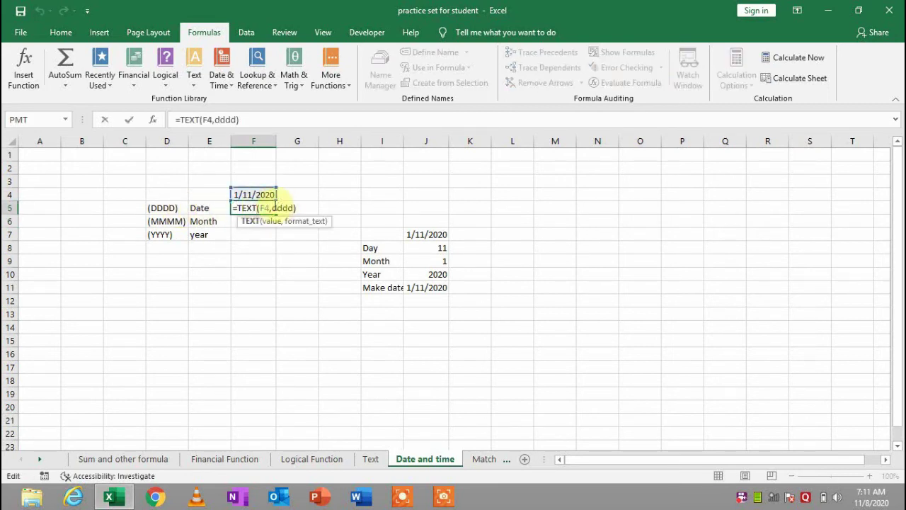
click(273, 206)
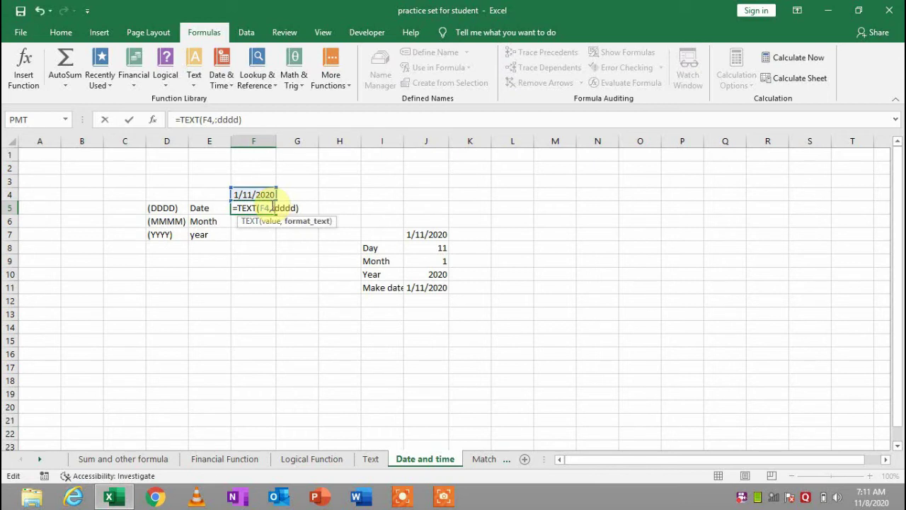
text(")
key(Right)
key(Right)
key(Right)
key(Right)
text(")
key(Return)
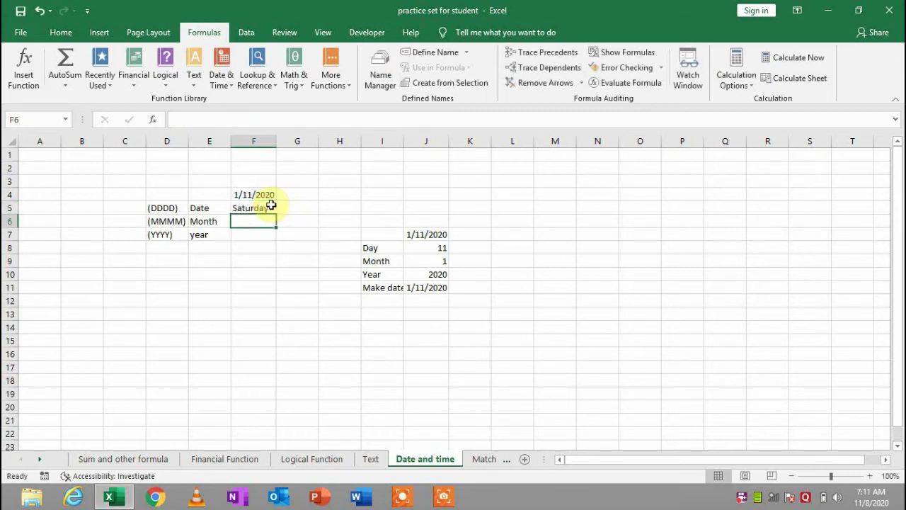
Enter =TEXT(F4,"mmmm") in F6 so the Month row shows January
click(261, 210)
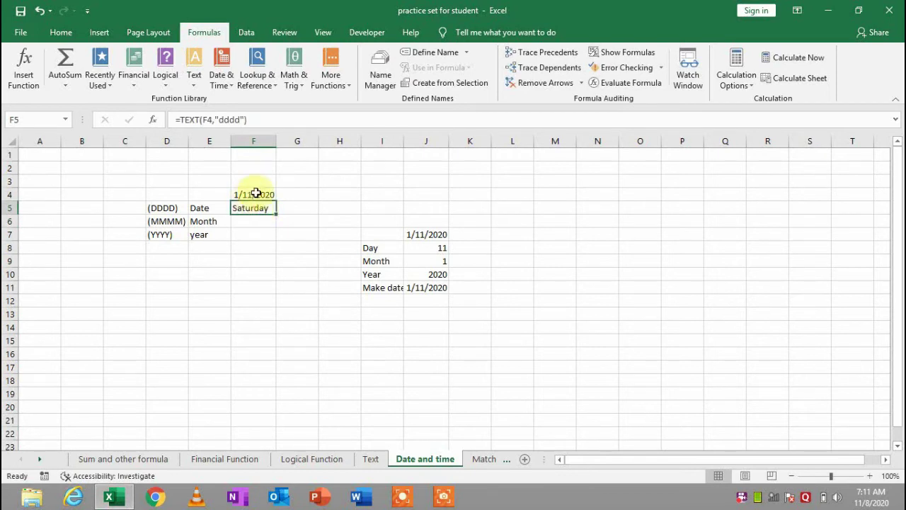
click(255, 193)
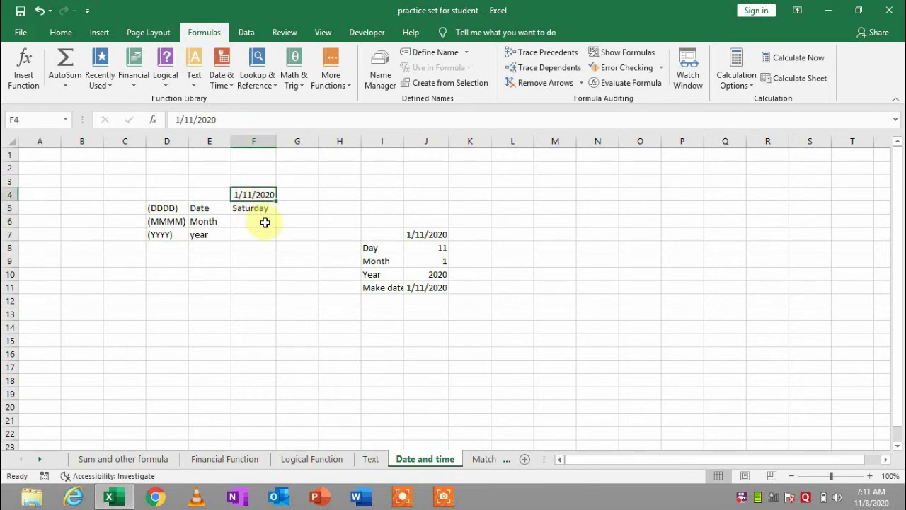
click(257, 225)
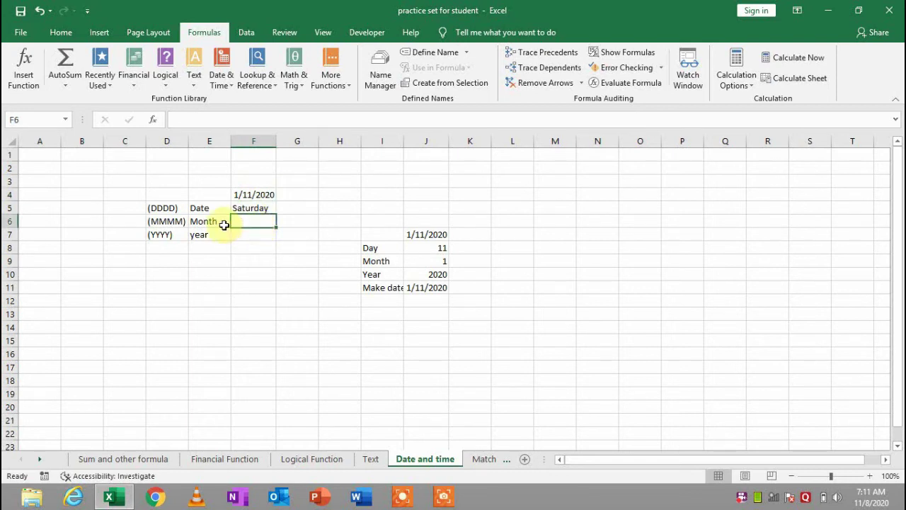
click(225, 222)
click(267, 221)
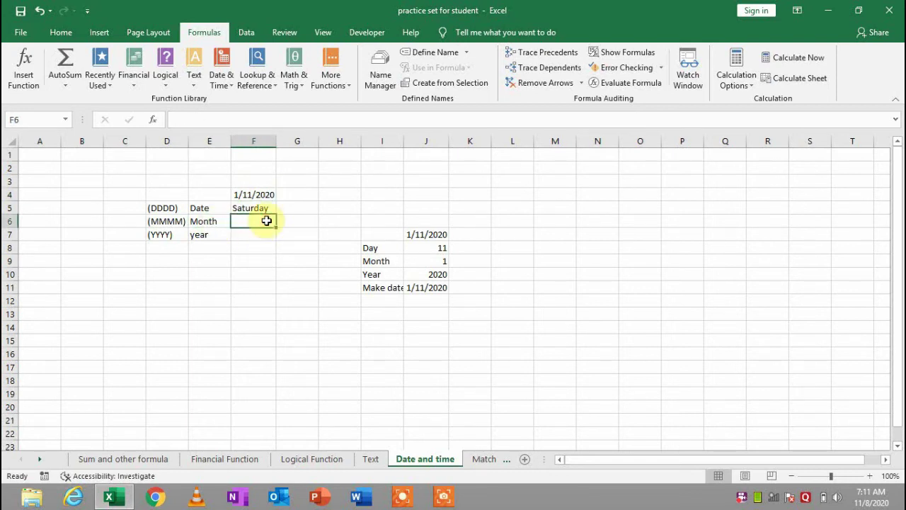
text(=)
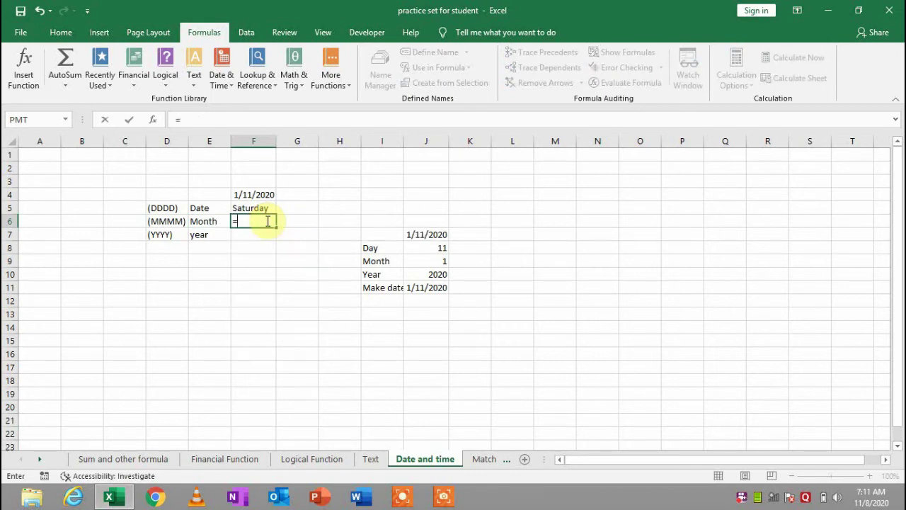
text(d)
key(BackSpace)
text(tex)
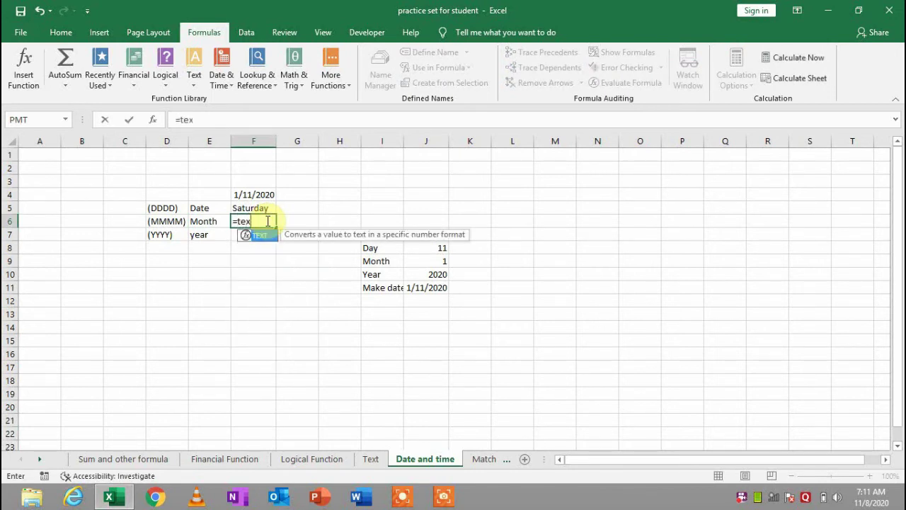
key(Tab)
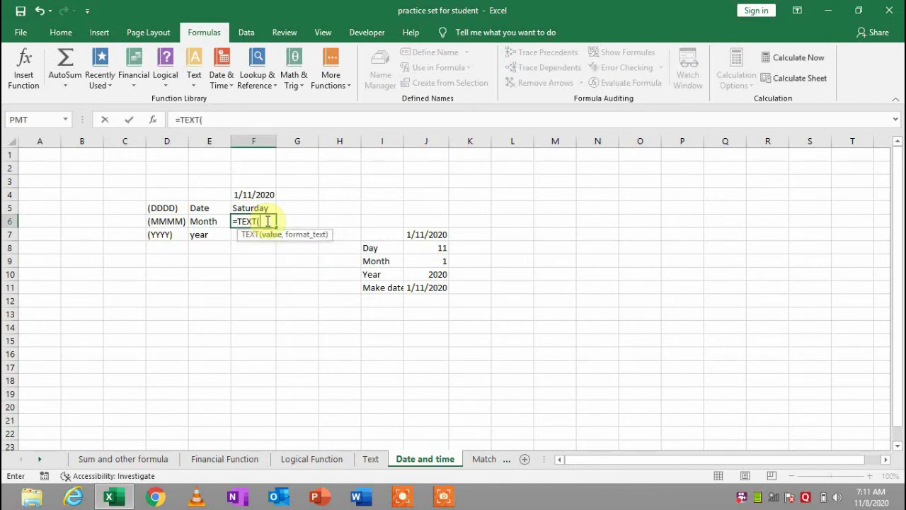
key(Up)
key(Up)
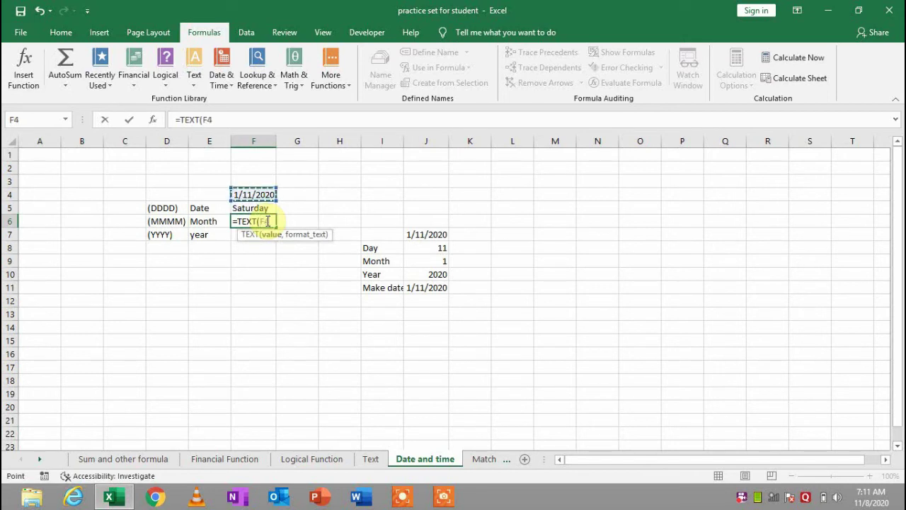
text(,)
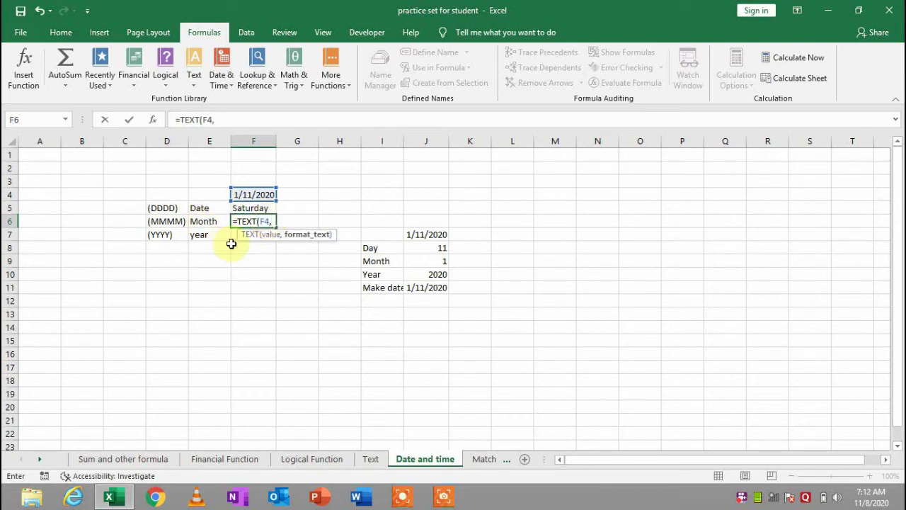
text("mmmm)
key(Return)
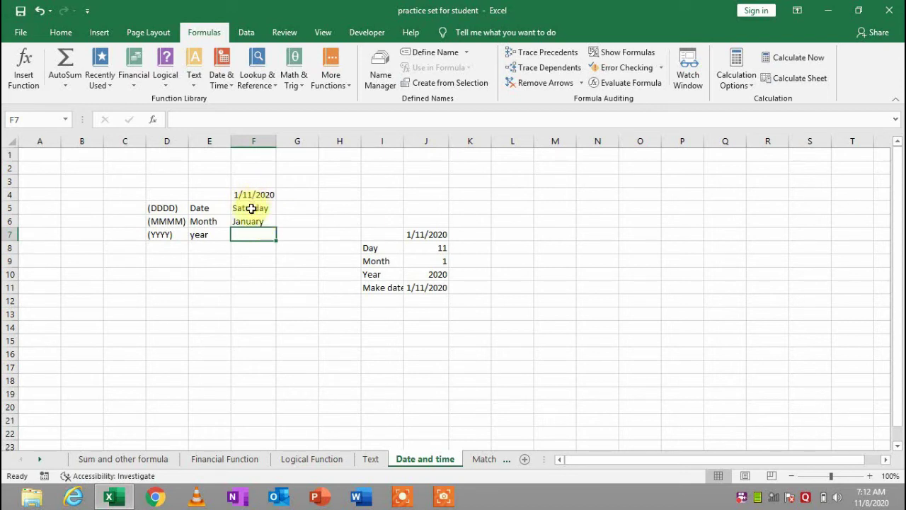
Enter =TEXT(F4,"yyyy") in F7 so the year row shows 2020
click(251, 208)
click(253, 236)
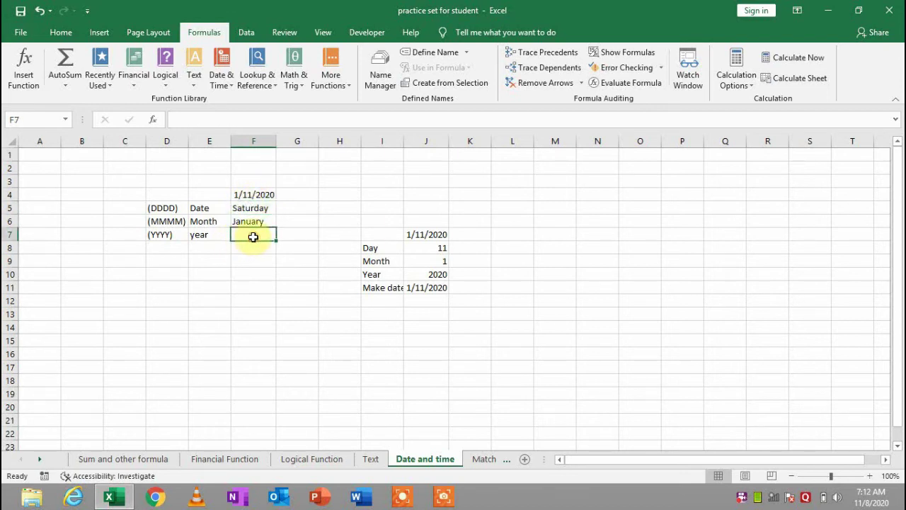
text(=)
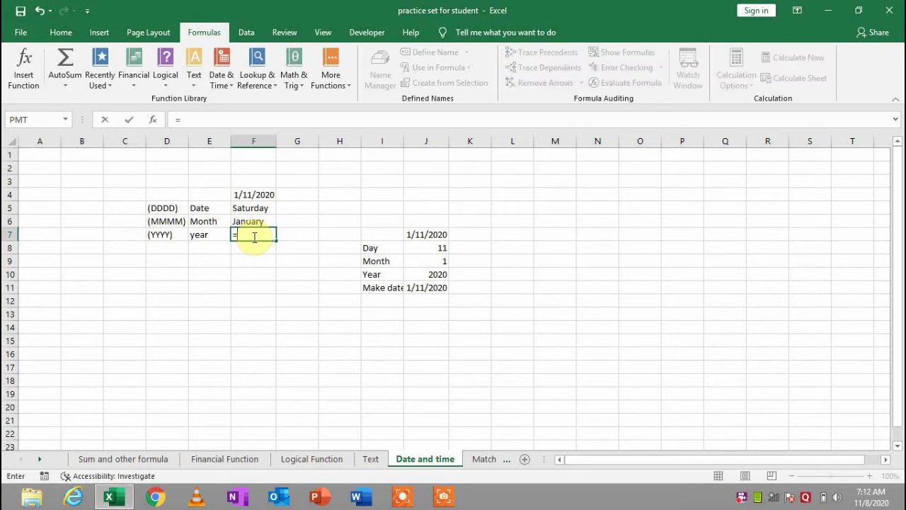
text(text)
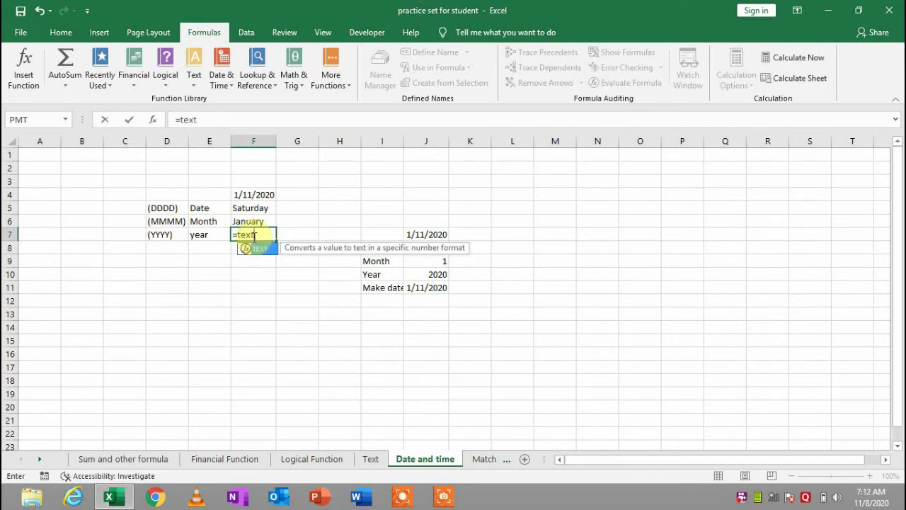
key(Tab)
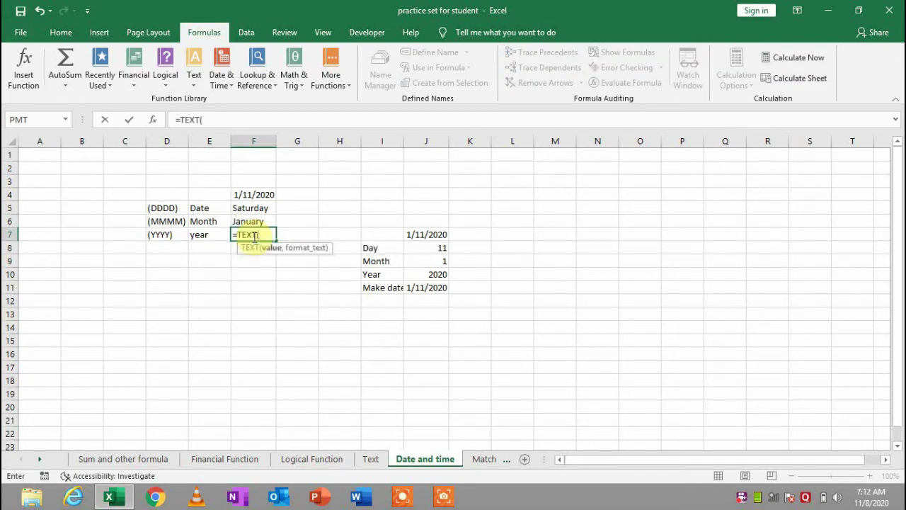
click(262, 193)
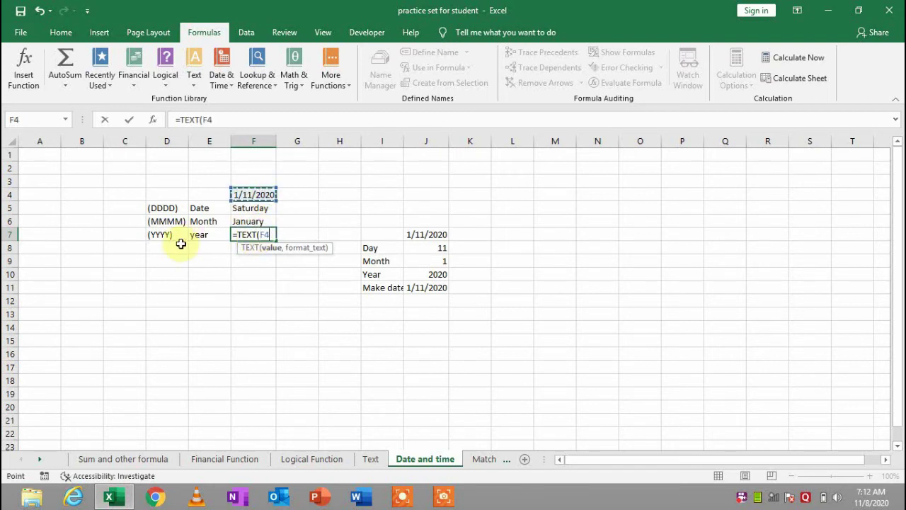
text(,"yyyy)
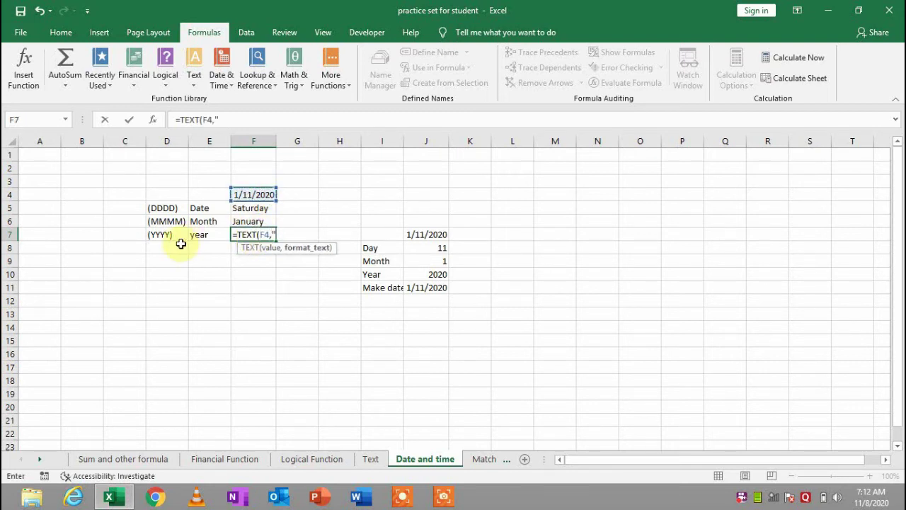
text("))
key(Return)
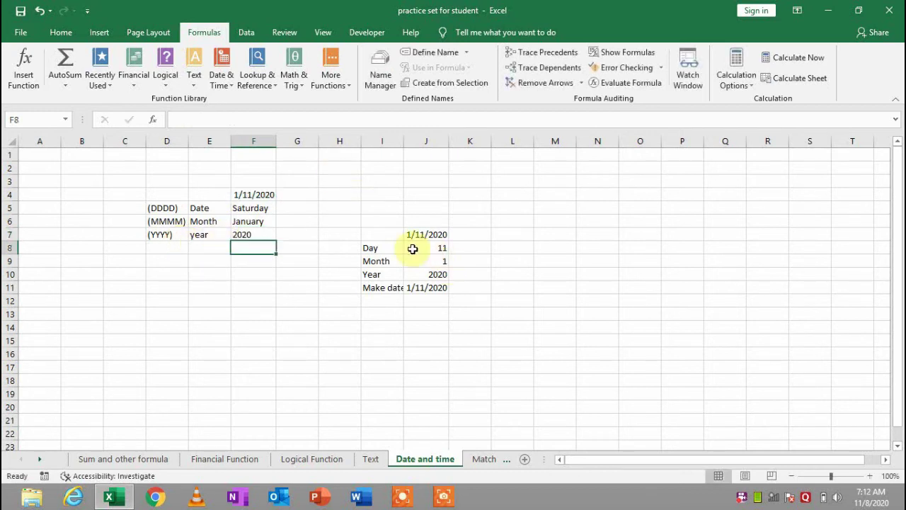
Review the Day, Month, Year and Make date formulas, then widen column I to fit 'Make date'
click(410, 245)
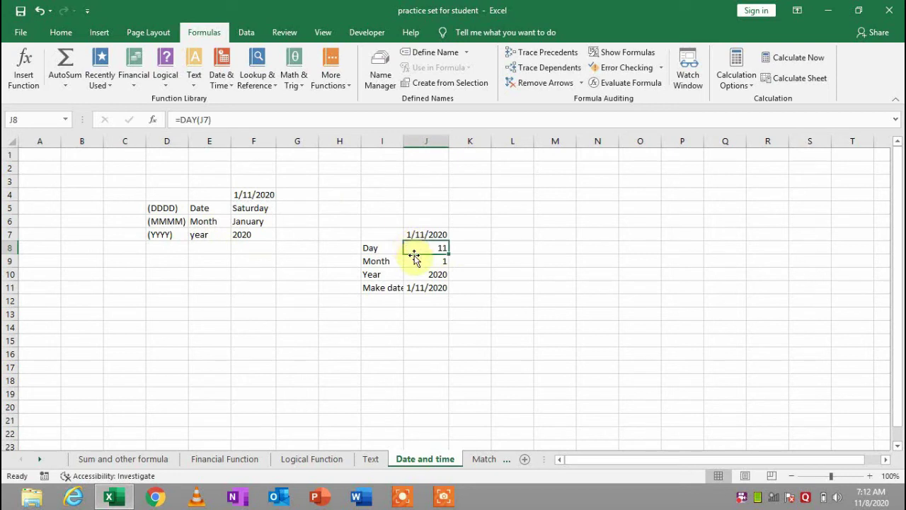
click(421, 263)
click(428, 278)
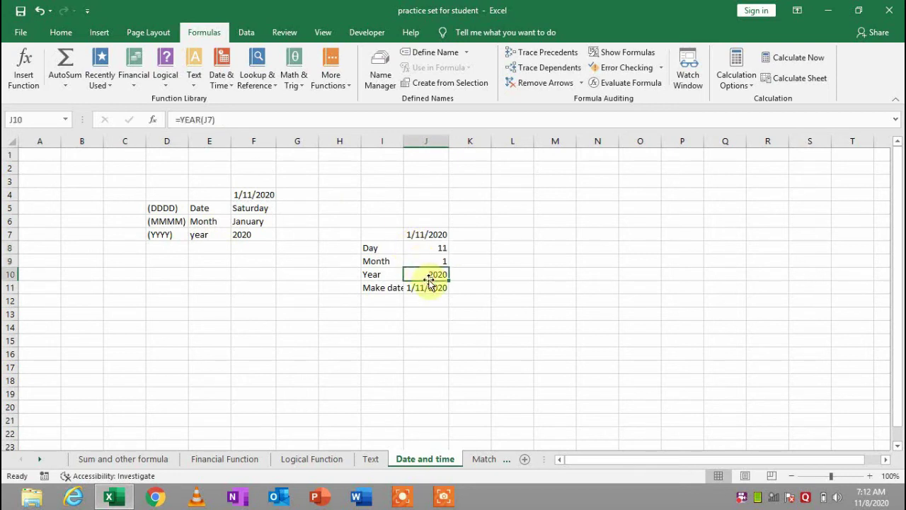
click(431, 287)
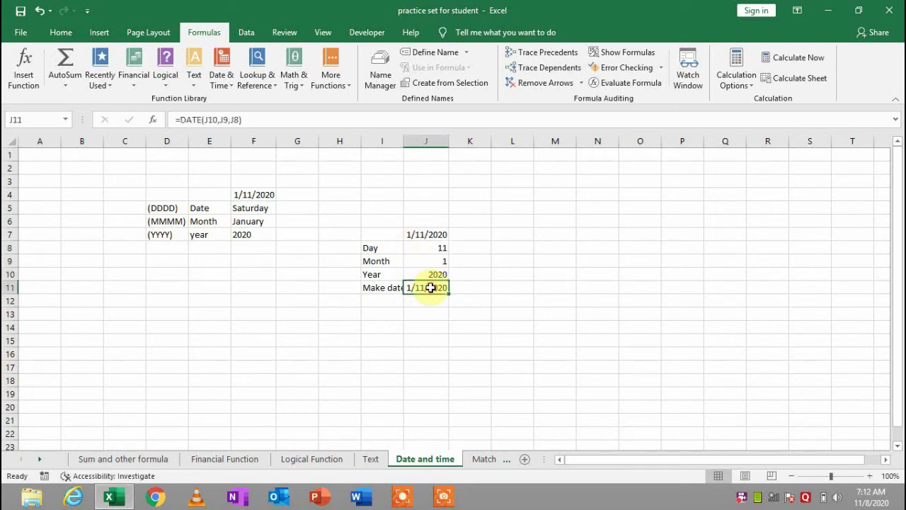
drag(404, 141, 409, 141)
Retype J8 as =DAY(J7) so it returns the day from the date in J7
click(431, 252)
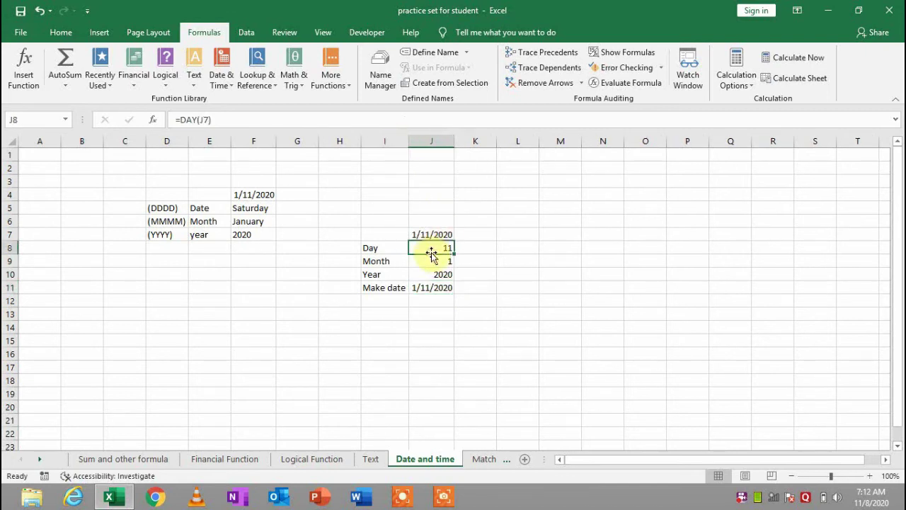
double_click(439, 248)
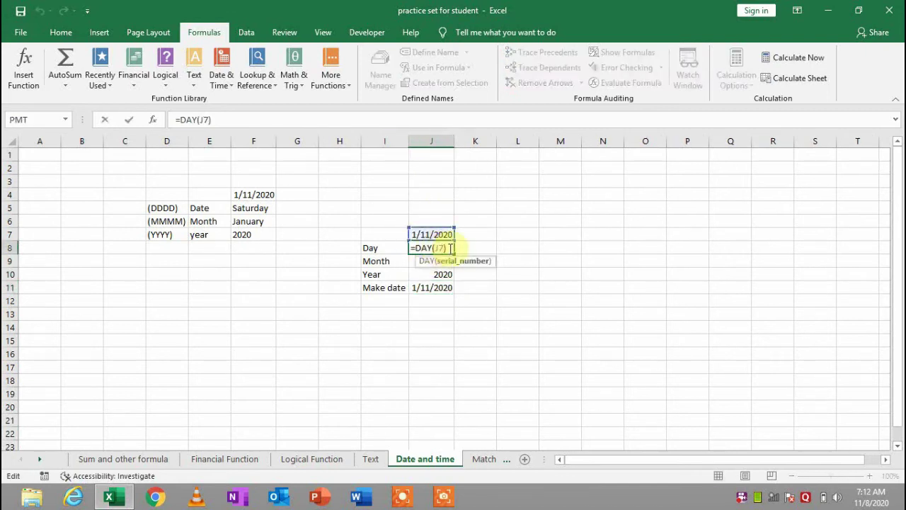
key(BackSpace)
key(BackSpace)
key(BackSpace)
key(BackSpace)
key(BackSpace)
key(BackSpace)
key(BackSpace)
key(BackSpace)
text(=day)
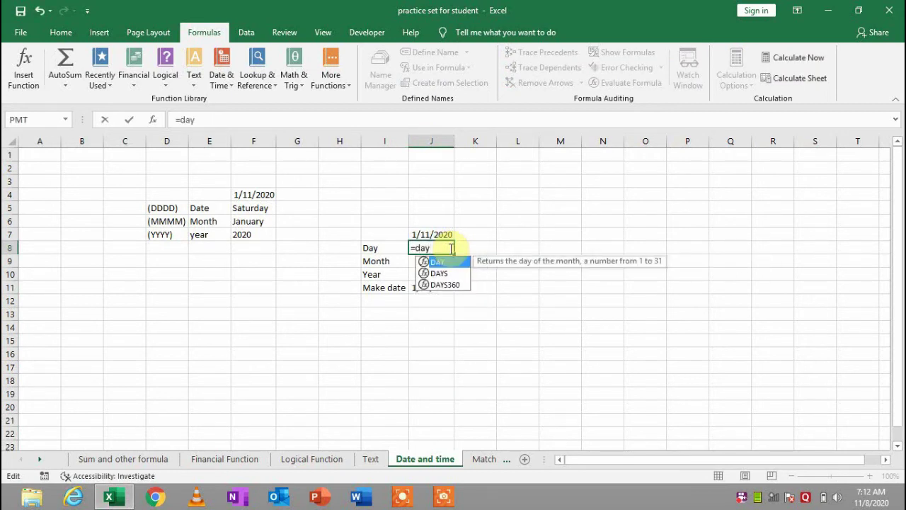
key(Tab)
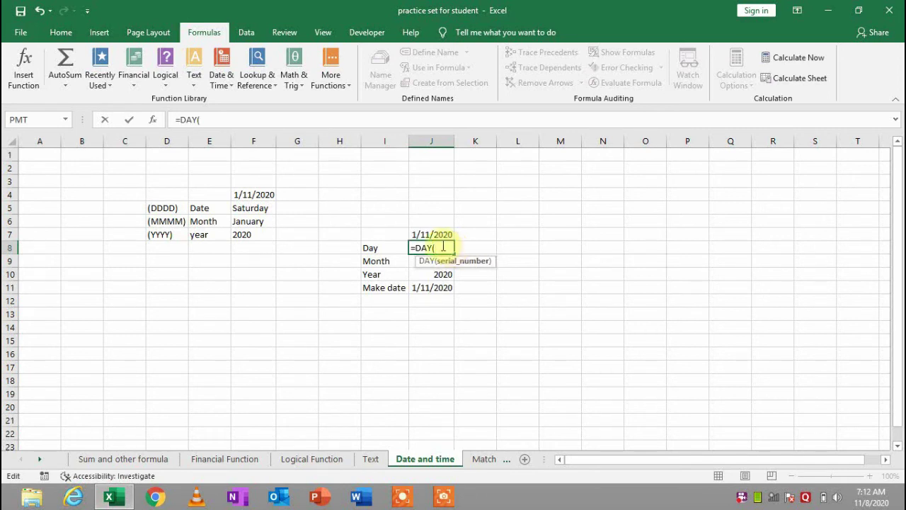
click(434, 233)
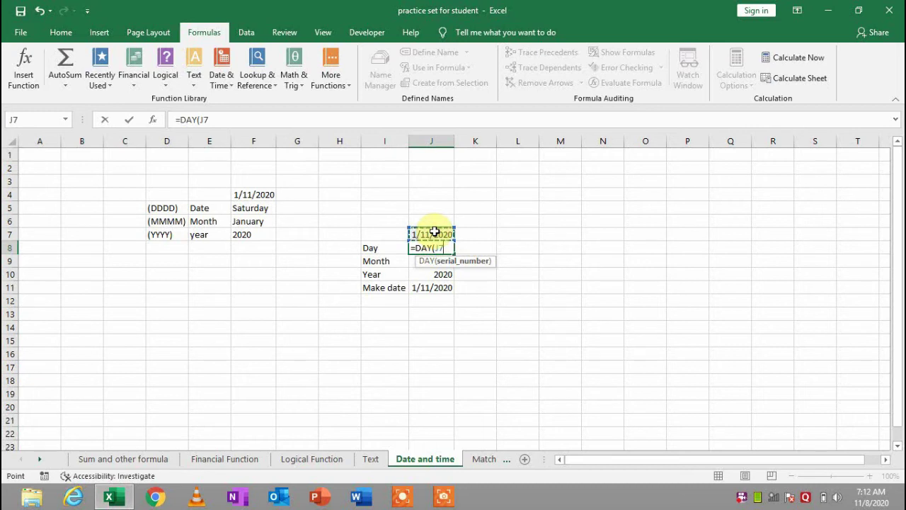
key(Return)
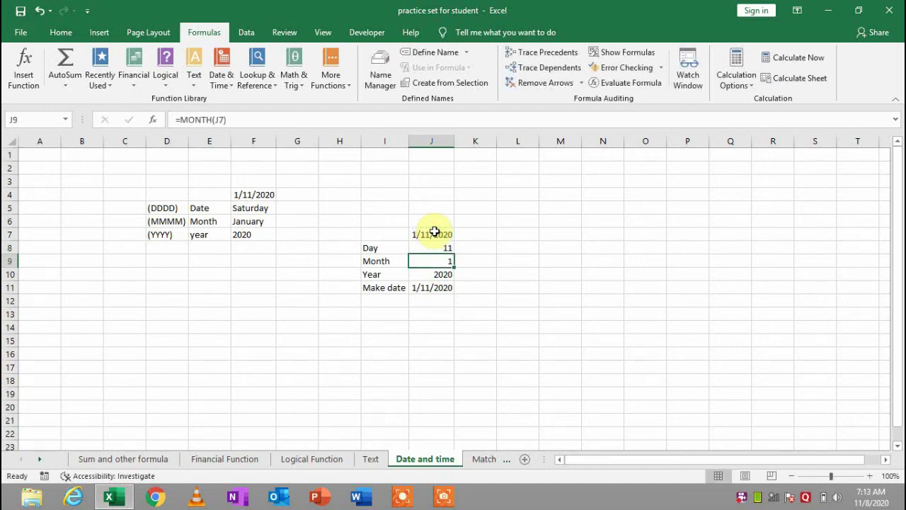
Rewrite J9 as =MONTH(J7) so it returns 1
key(BackSpace)
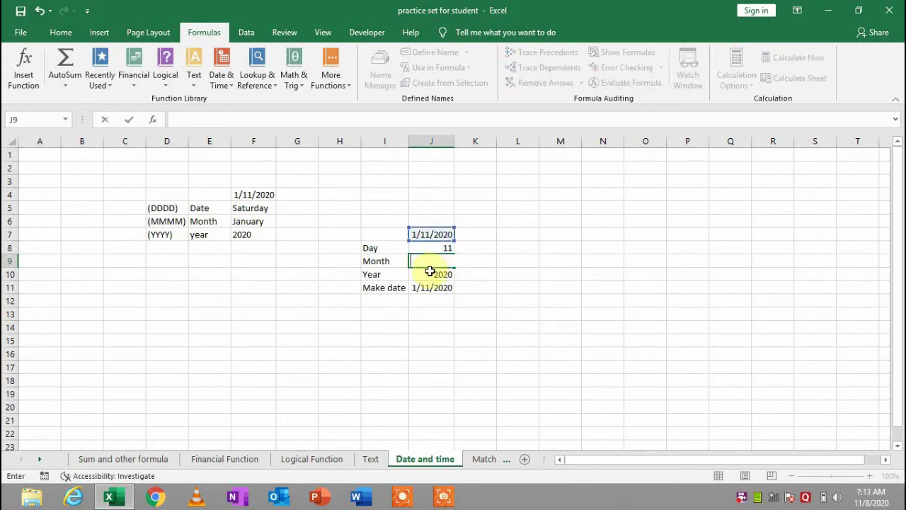
text(=)
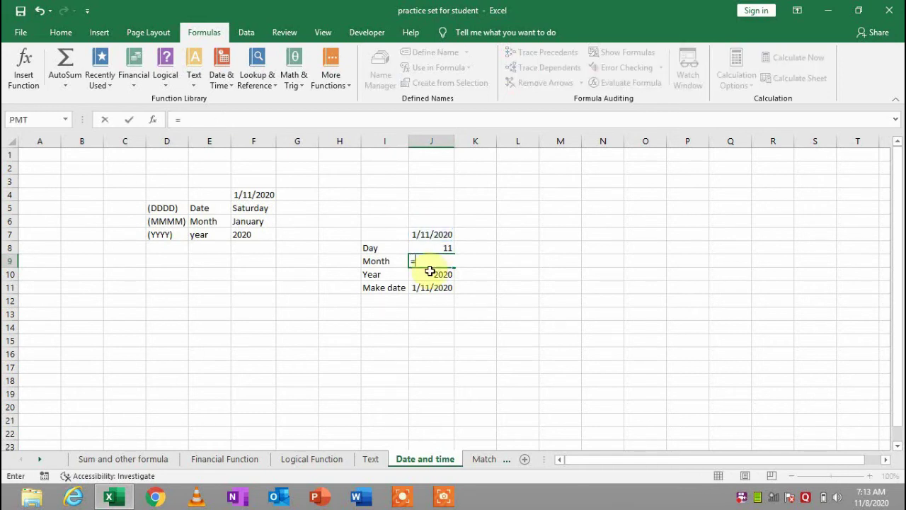
text(month)
key(Tab)
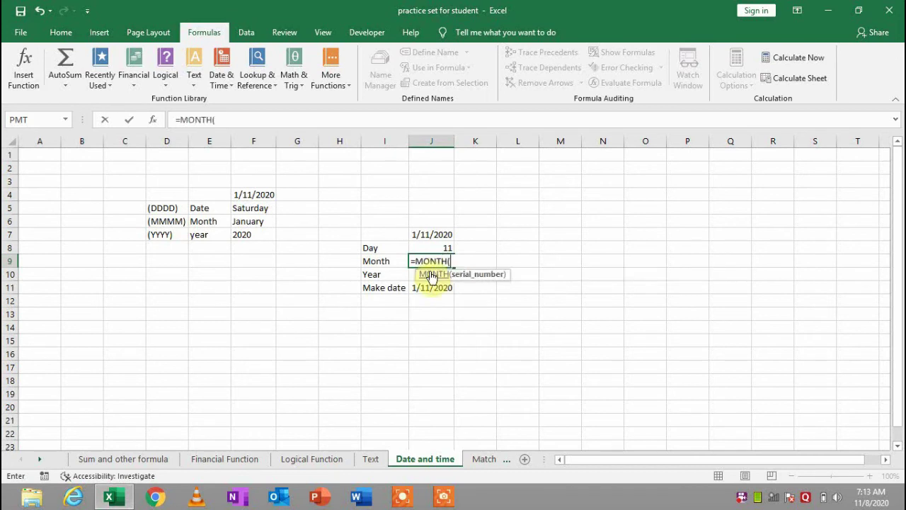
key(Up)
key(Up)
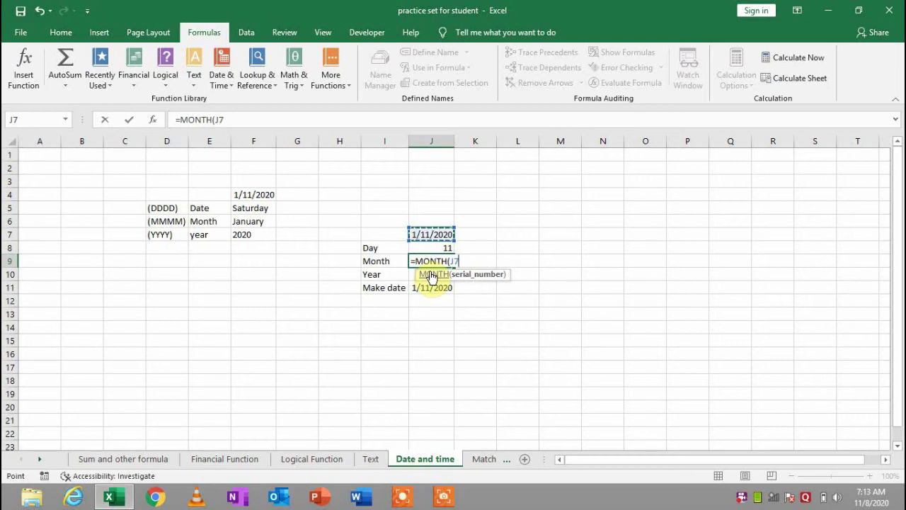
key(Return)
Step through the Month and Year labels and results, ending on the Make date cell J11
click(431, 273)
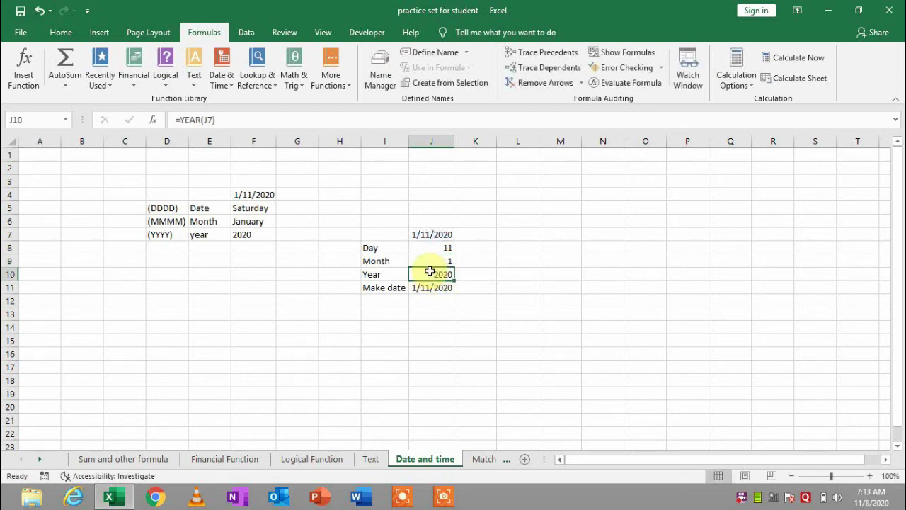
key(Up)
key(Left)
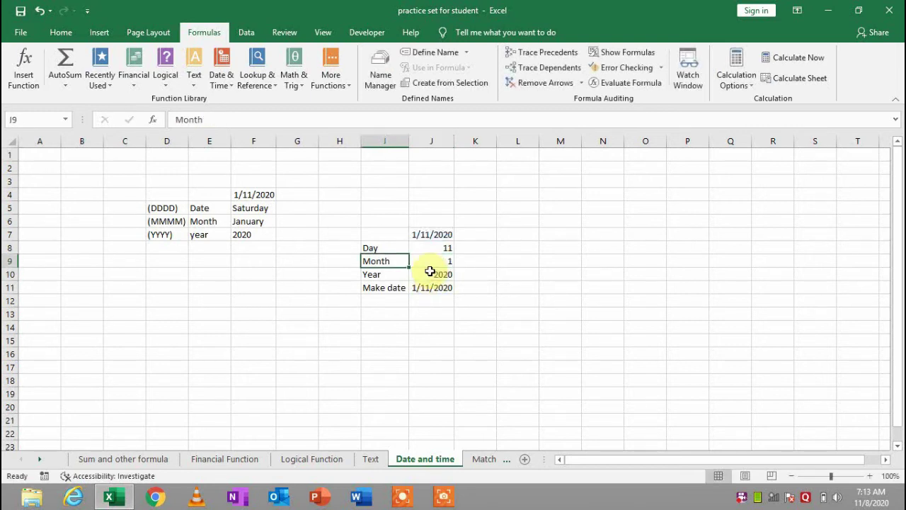
key(Down)
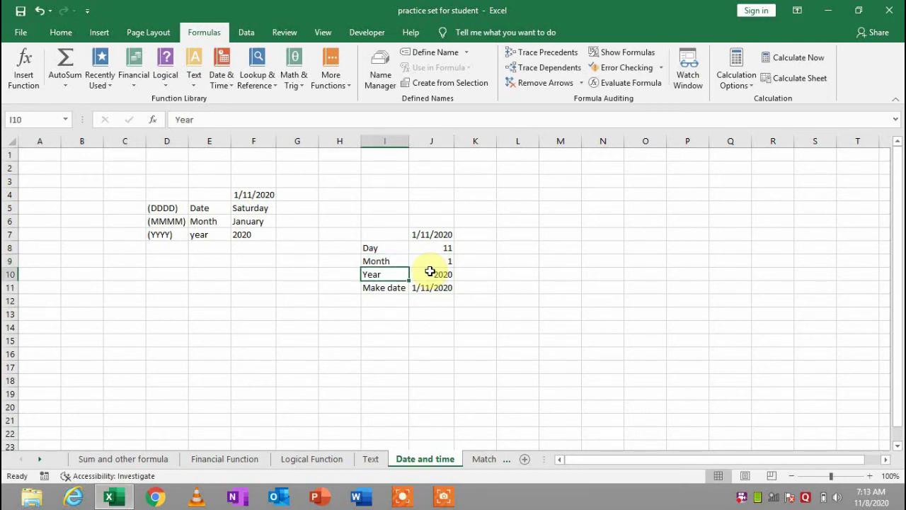
key(Right)
key(Up)
key(Up)
key(Up)
key(Down)
key(Down)
key(Down)
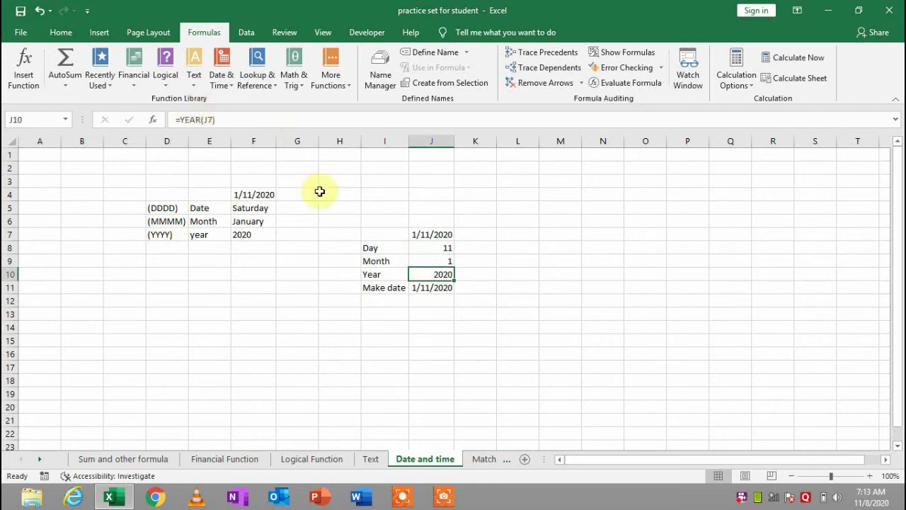
click(430, 290)
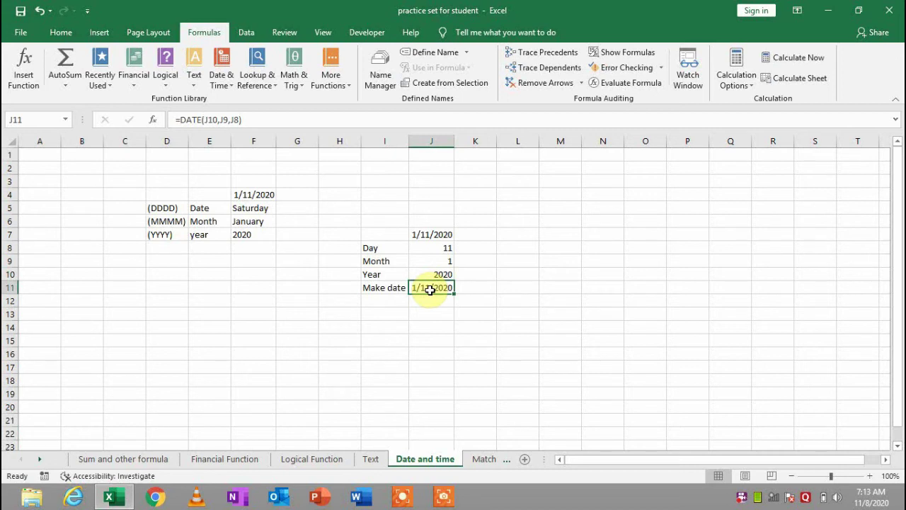
Enter =DATE(J10,J9,J8) in J11 to produce the date 1/11/2020
text(=da)
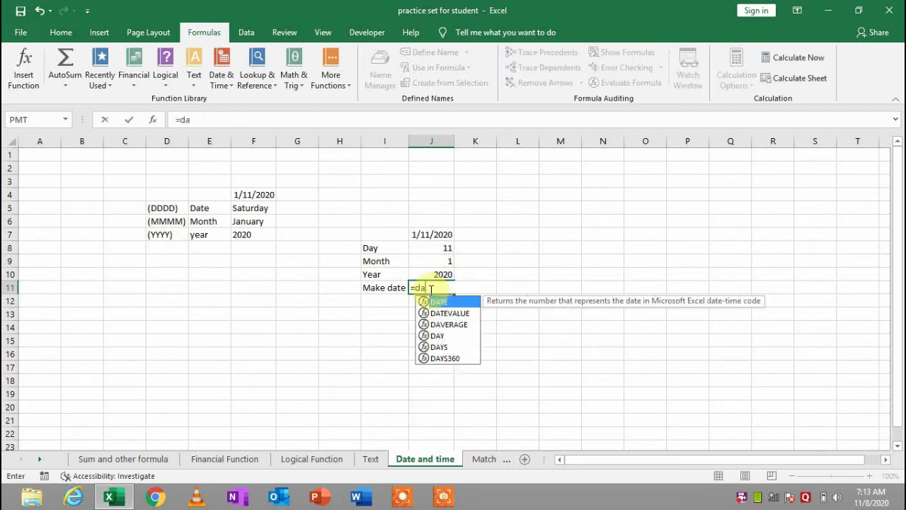
key(Tab)
key(Up)
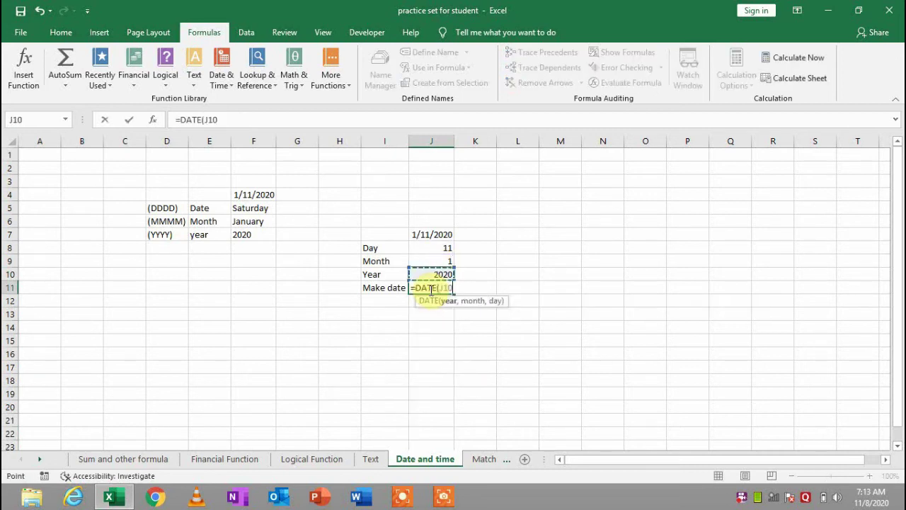
text(,)
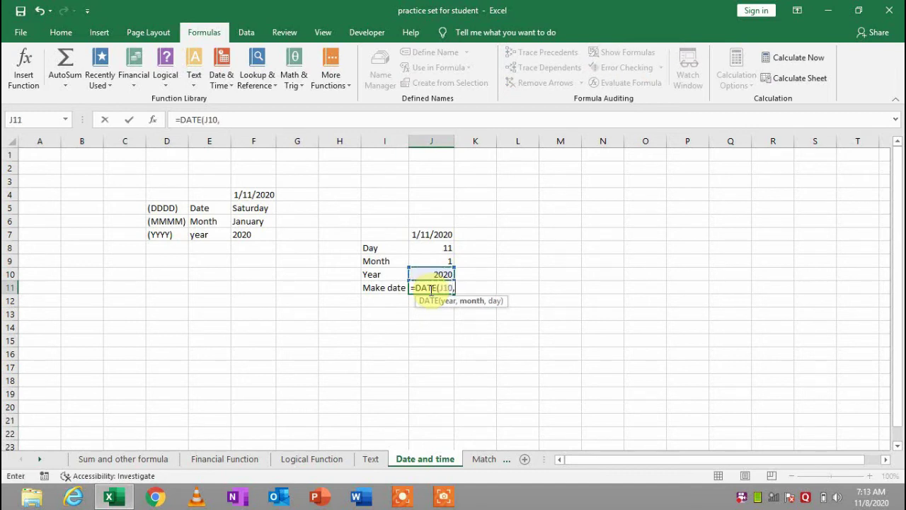
key(Up)
key(Up)
text(,)
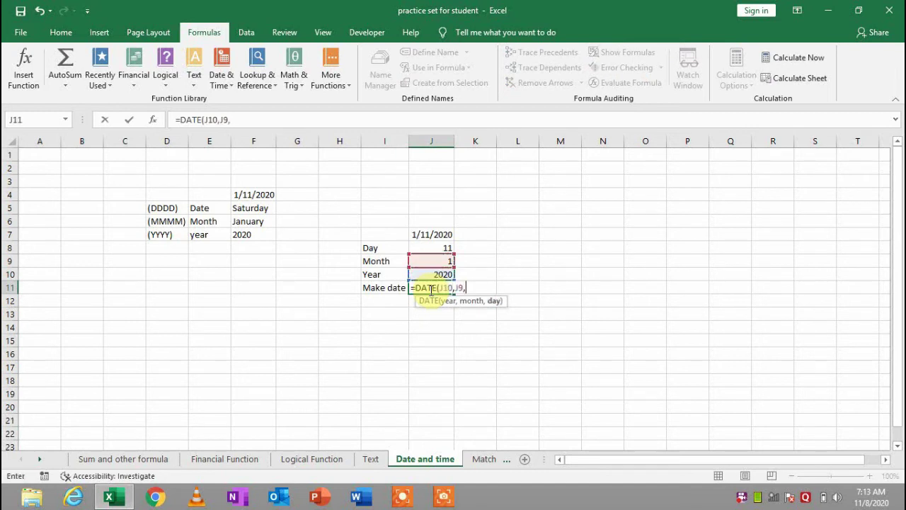
key(Up)
key(Up)
key(Up)
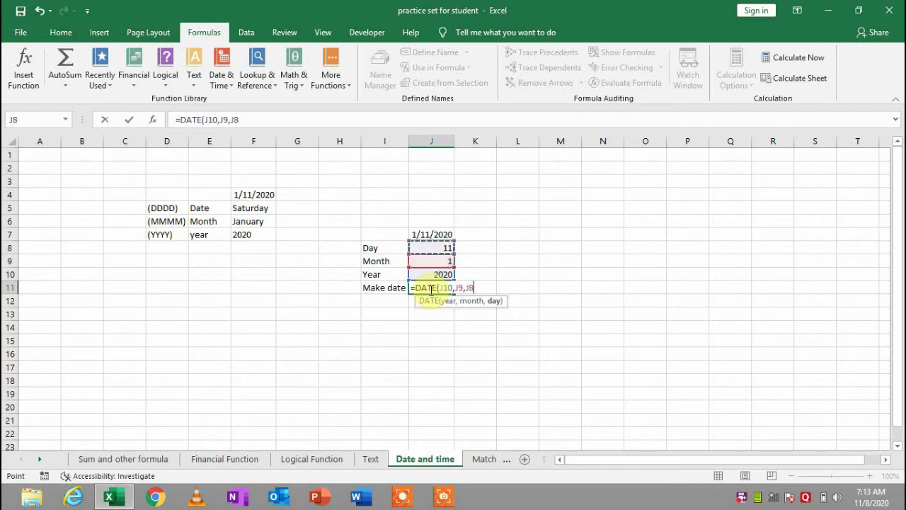
key(Return)
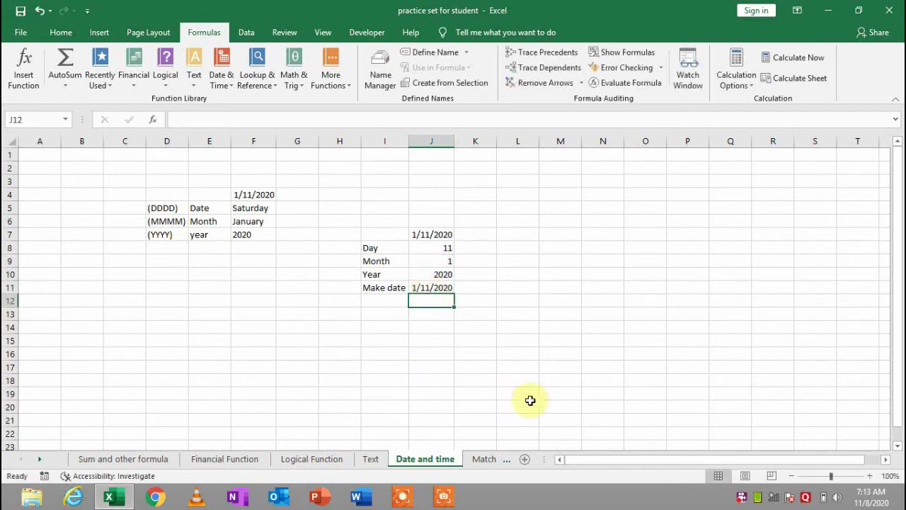
Switch to the Match & Index sheet and inspect the existing INDEX and MATCH formulas
click(253, 82)
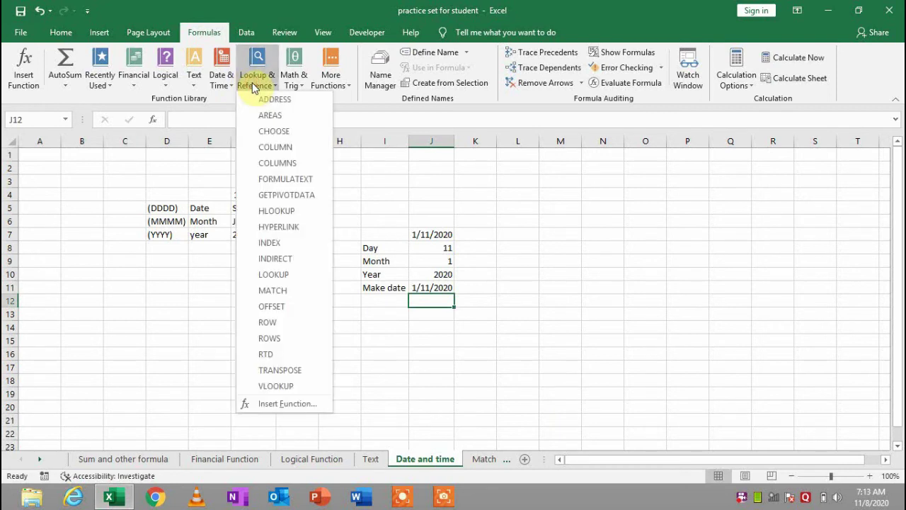
click(431, 199)
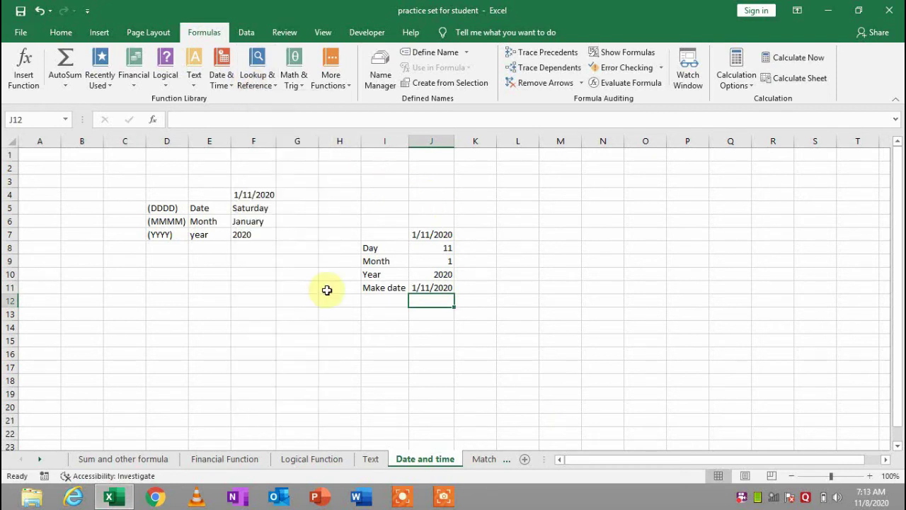
click(487, 460)
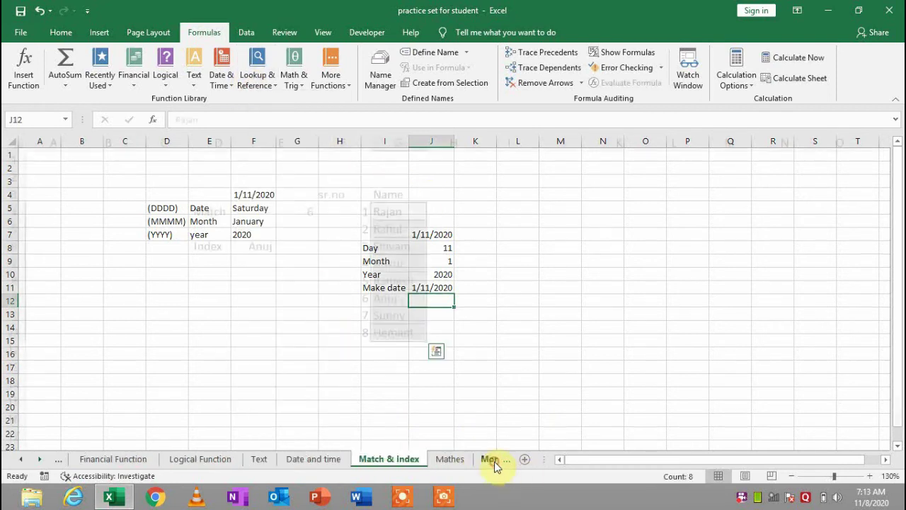
click(470, 284)
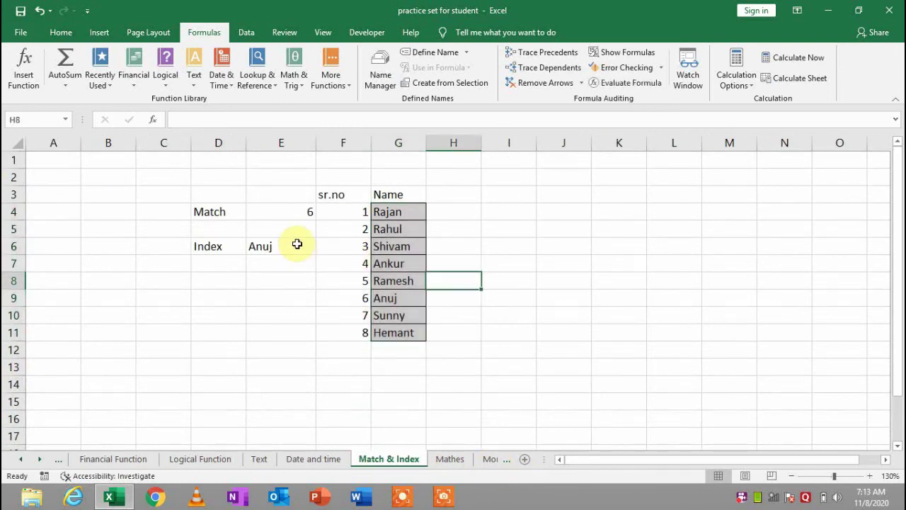
click(296, 244)
click(301, 207)
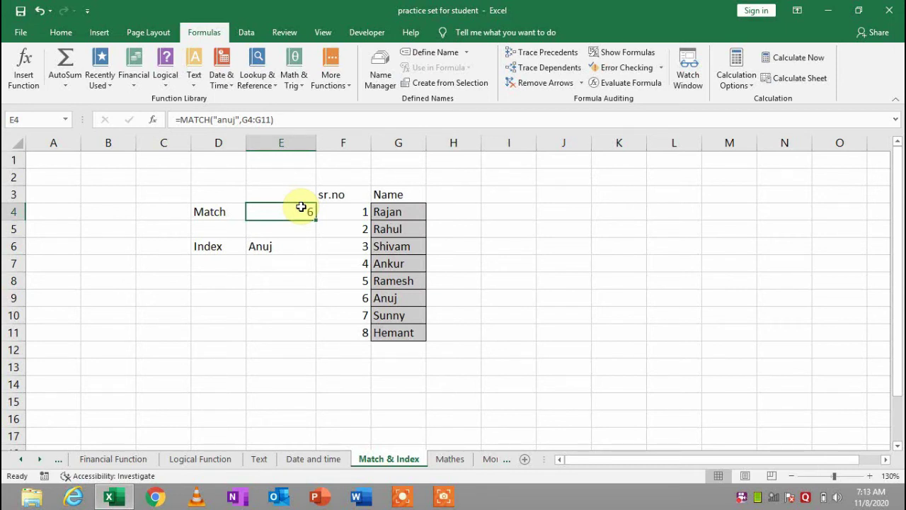
Rewrite E4 as =MATCH("ankur",G4:G11) to find Ankur's position
double_click(301, 206)
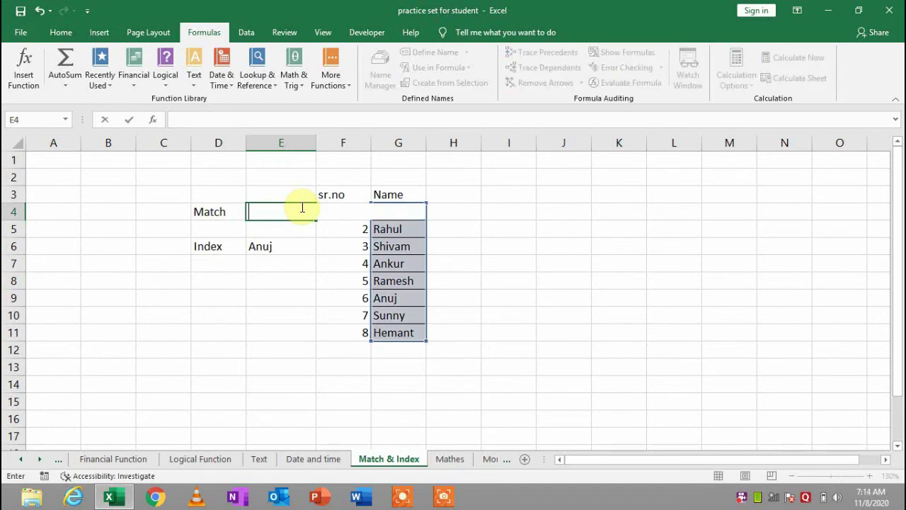
text(=ma)
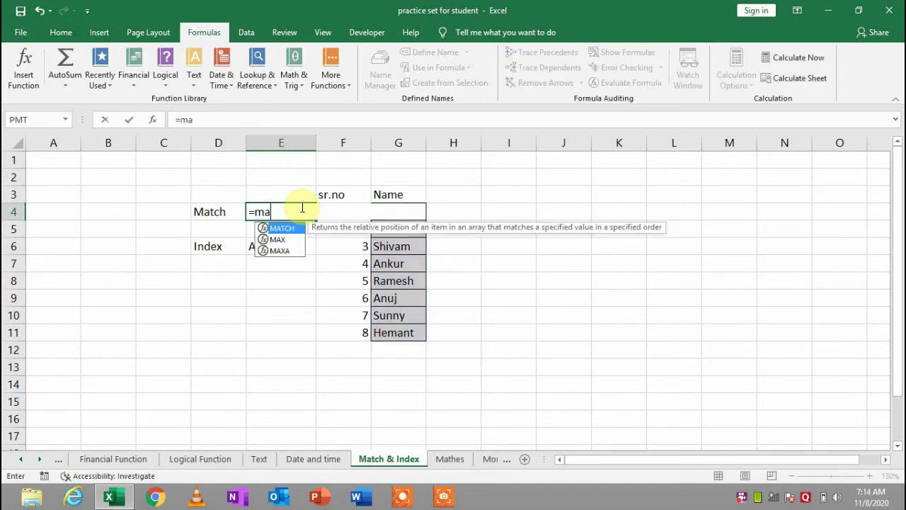
key(Tab)
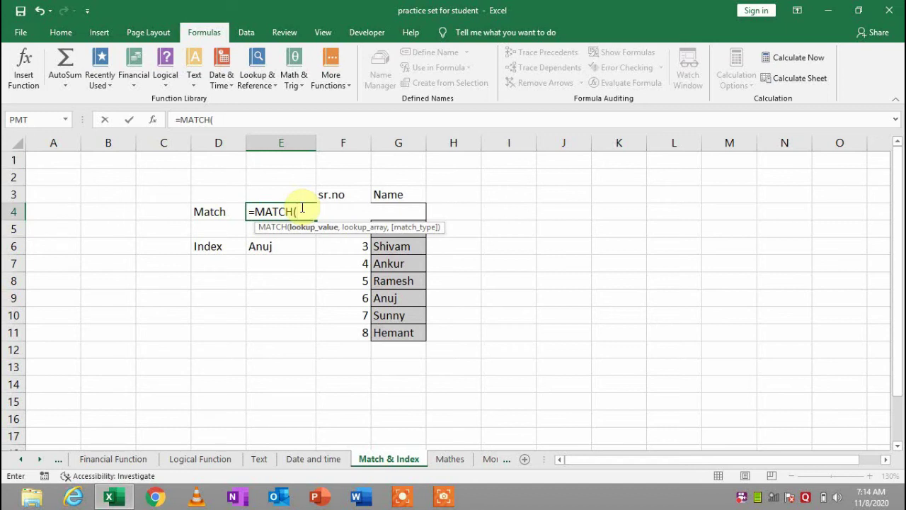
text("ankur",)
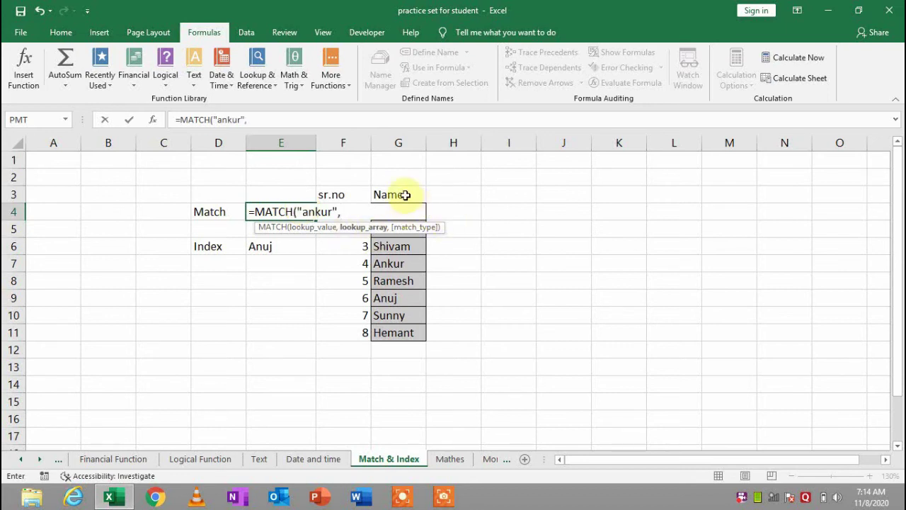
click(432, 211)
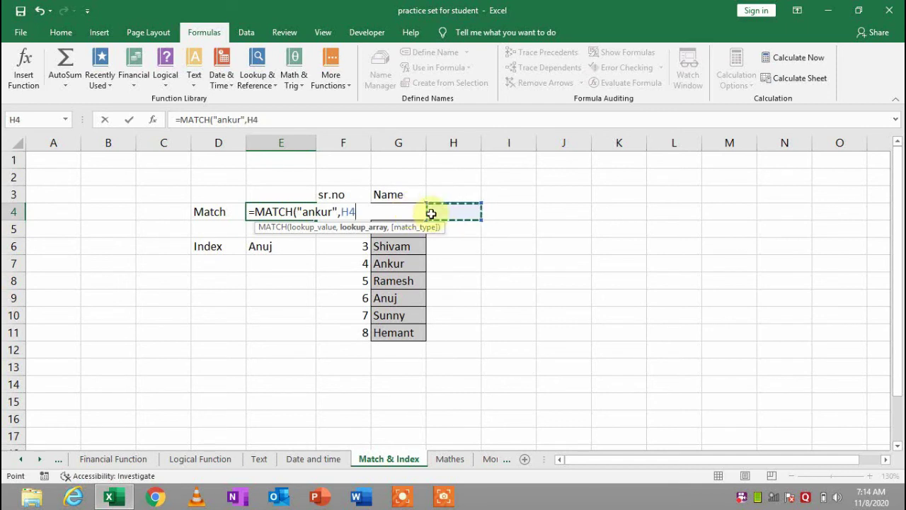
key(Left)
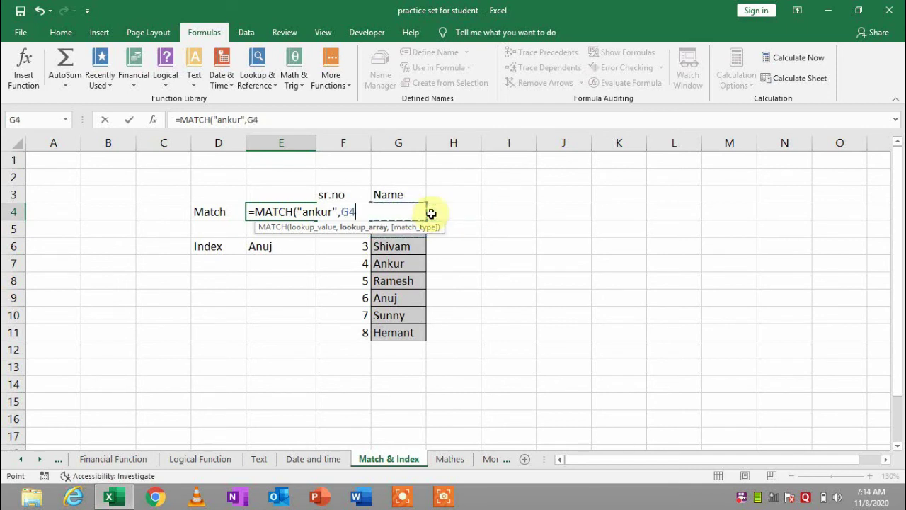
key(shift+Down)
key(shift+Down)
key(shift+Down)
key(shift+Down)
key(shift+Down)
key(shift+Down)
key(shift+Down)
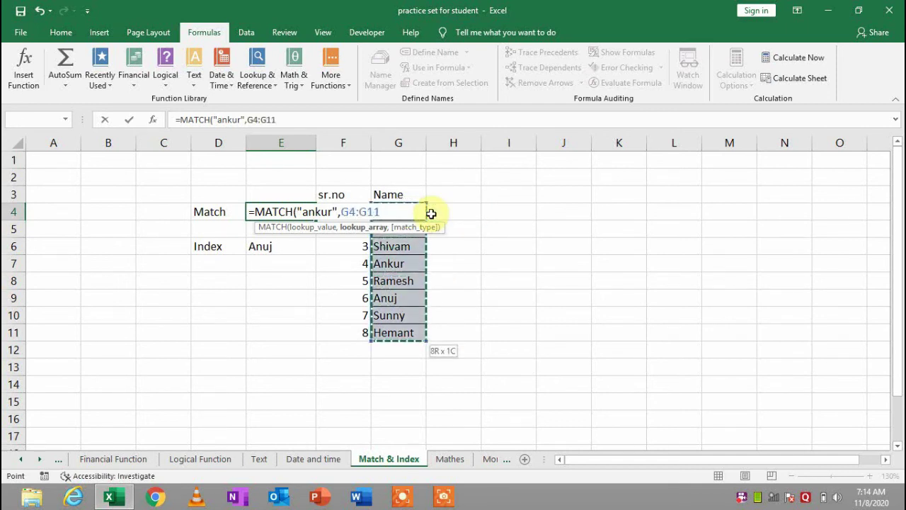
key(Return)
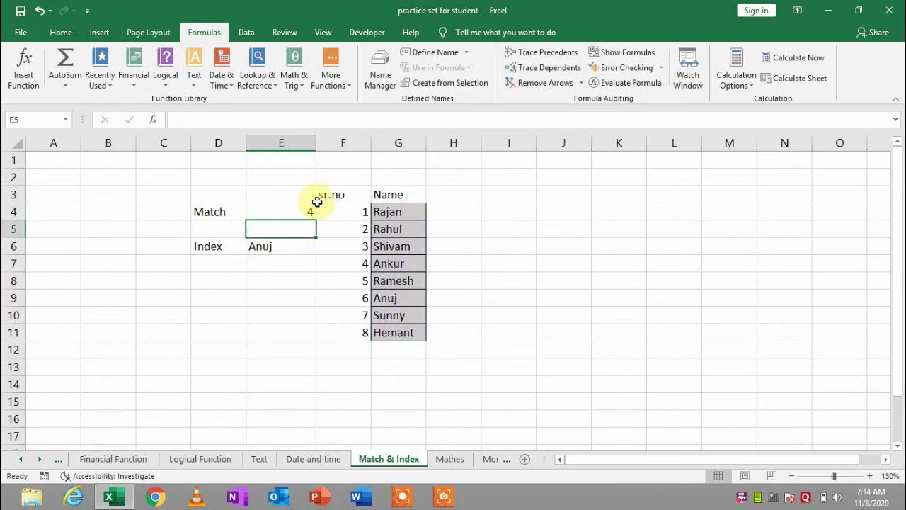
Verify against the sr.no column that Ankur's row is position 4
click(295, 213)
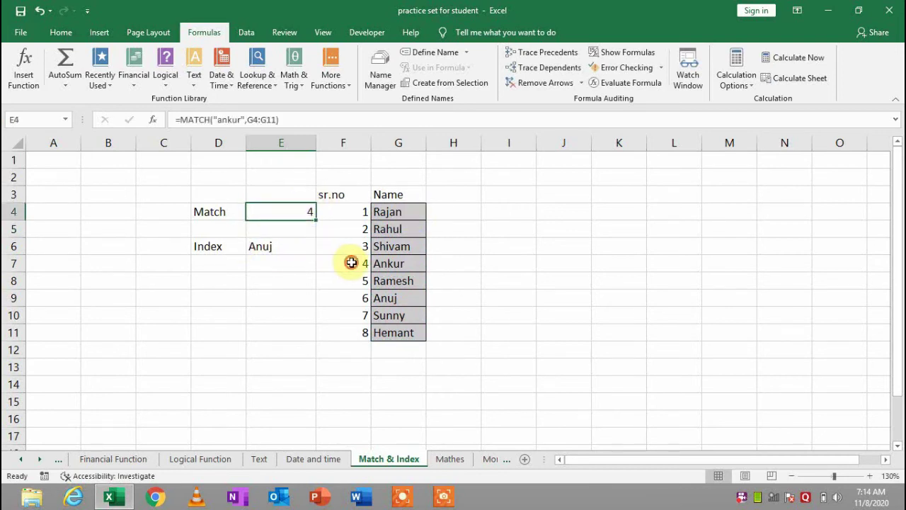
drag(351, 262, 411, 261)
click(327, 197)
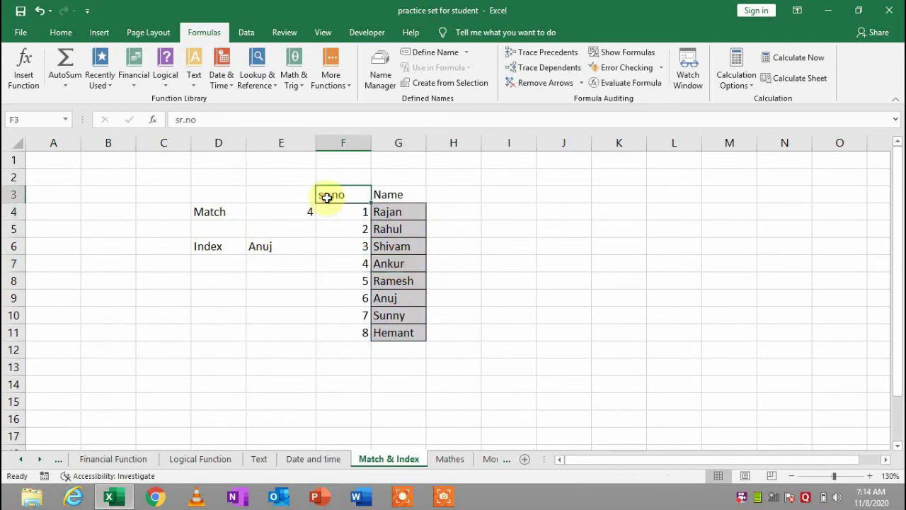
drag(345, 267, 444, 260)
click(292, 234)
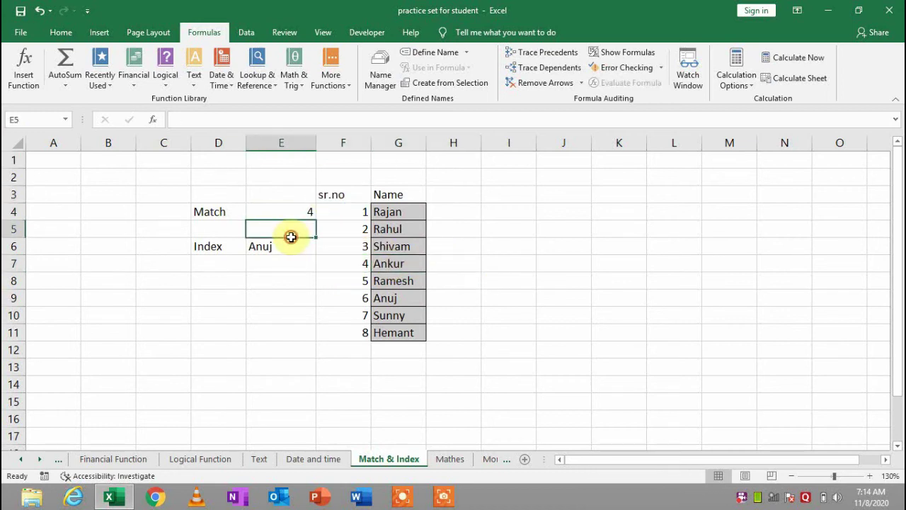
Inspect the existing INDEX formula in E6 and select it for rewriting
click(286, 257)
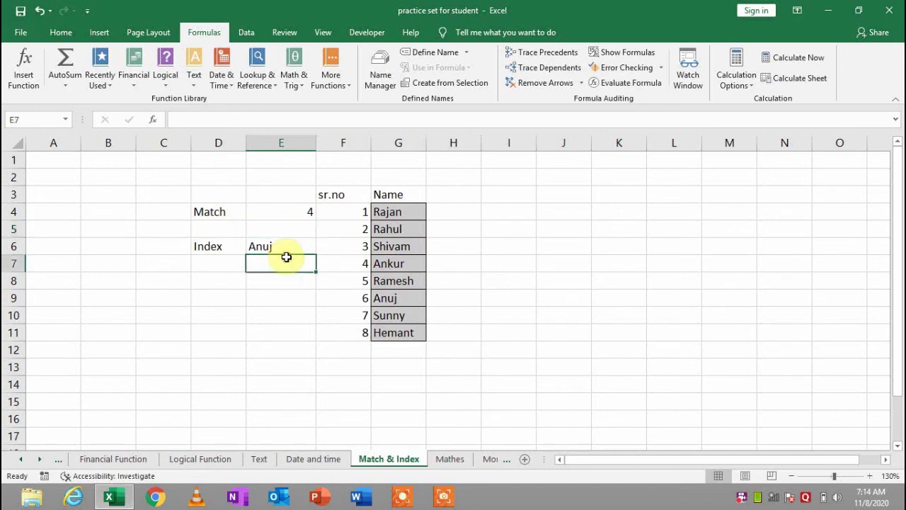
click(311, 241)
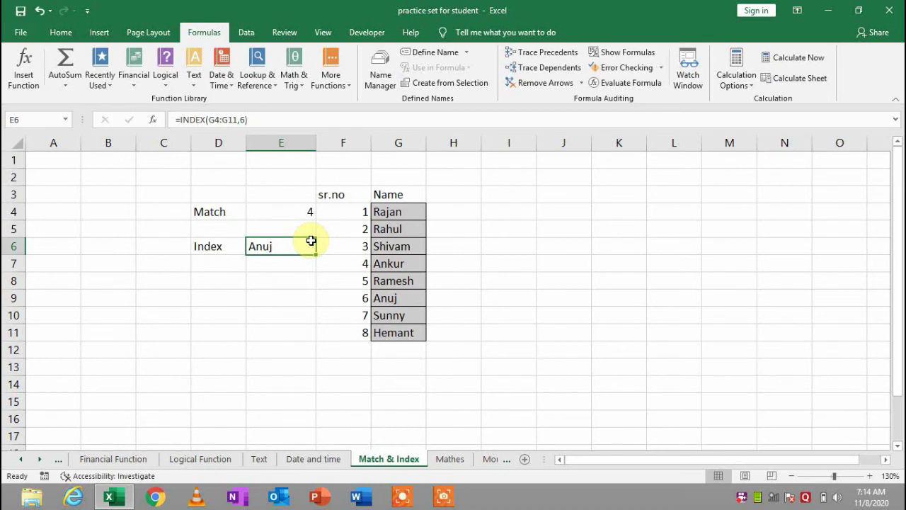
double_click(279, 259)
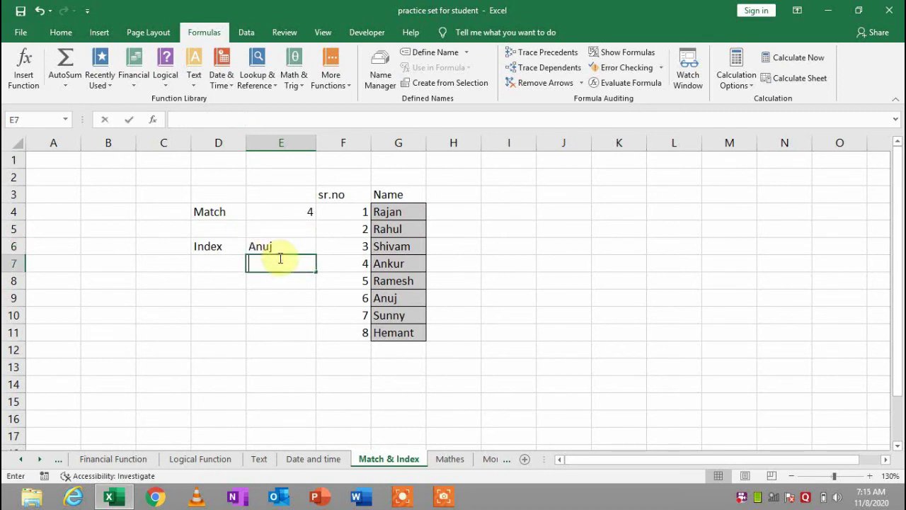
click(284, 246)
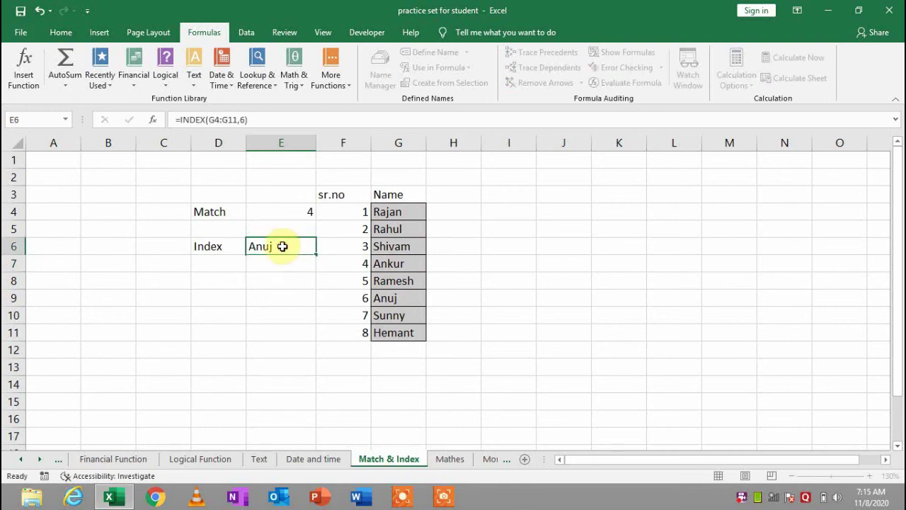
Enter =INDEX(G4:G11,6) in E6 to return the 6th name, Anuj
text(=ind)
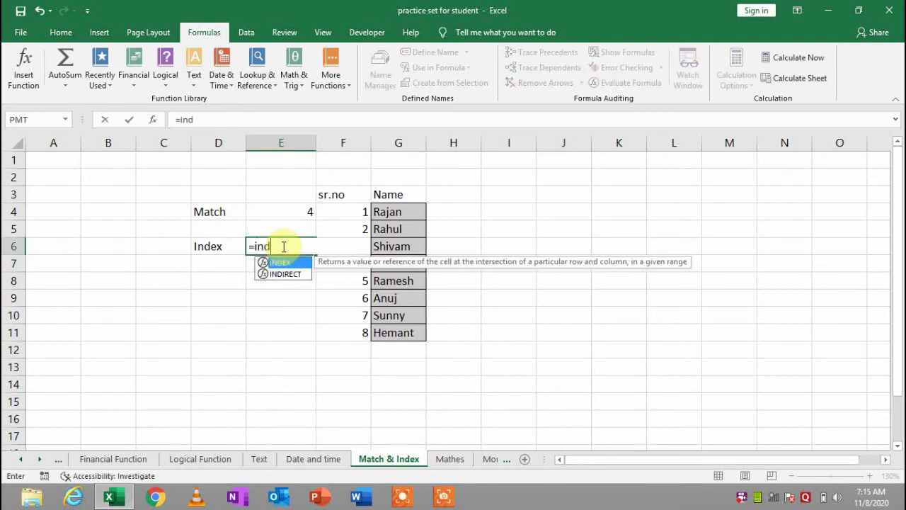
key(Tab)
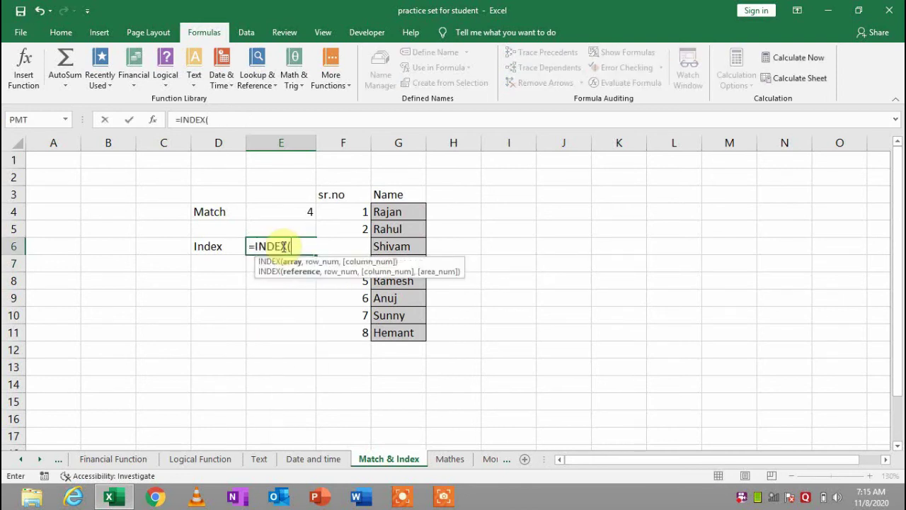
key(Right)
key(Right)
key(Up)
key(Up)
key(Up)
key(Left)
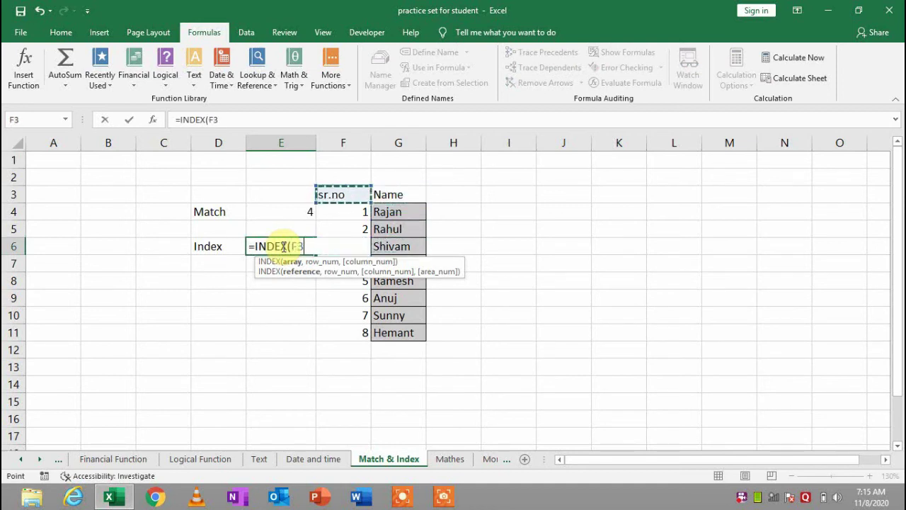
key(Down)
key(Right)
key(shift+Down)
key(shift+Down)
key(shift+Down)
key(shift+Down)
key(shift+Down)
key(shift+Down)
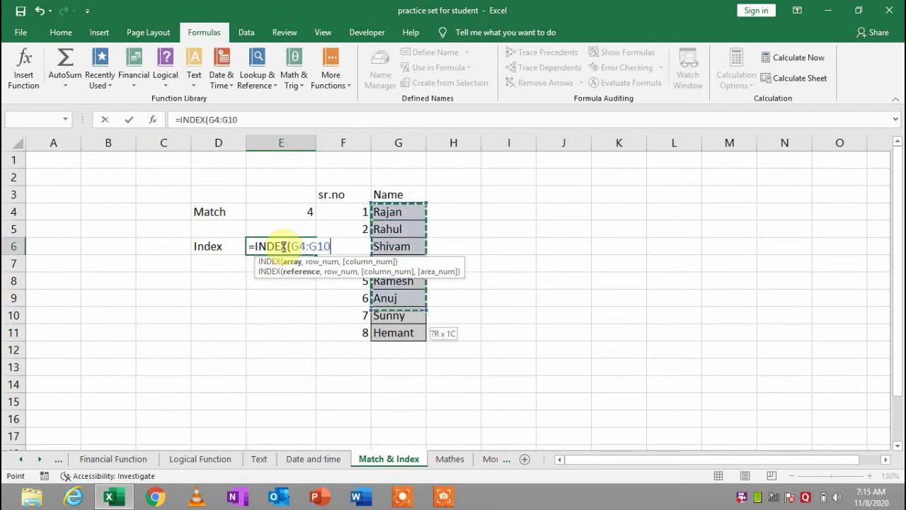
key(shift+Down)
key(shift+Down)
key(shift+Up)
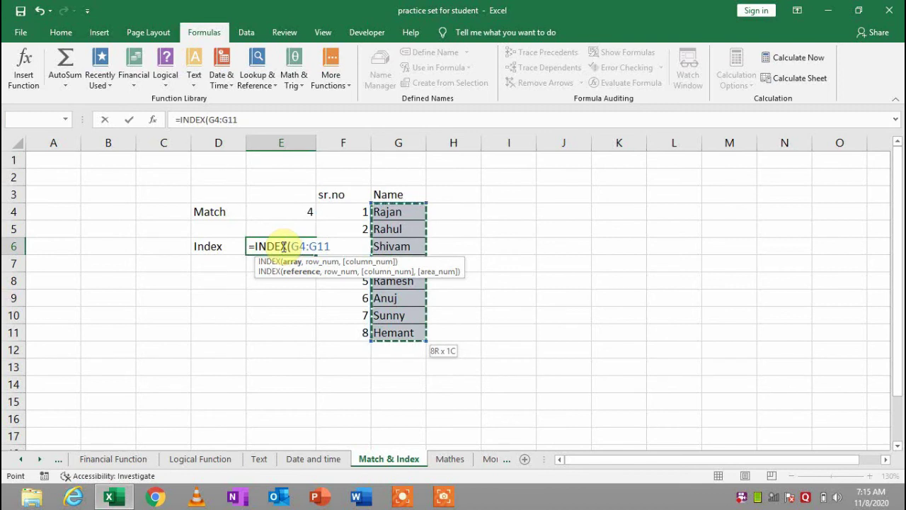
text(,)
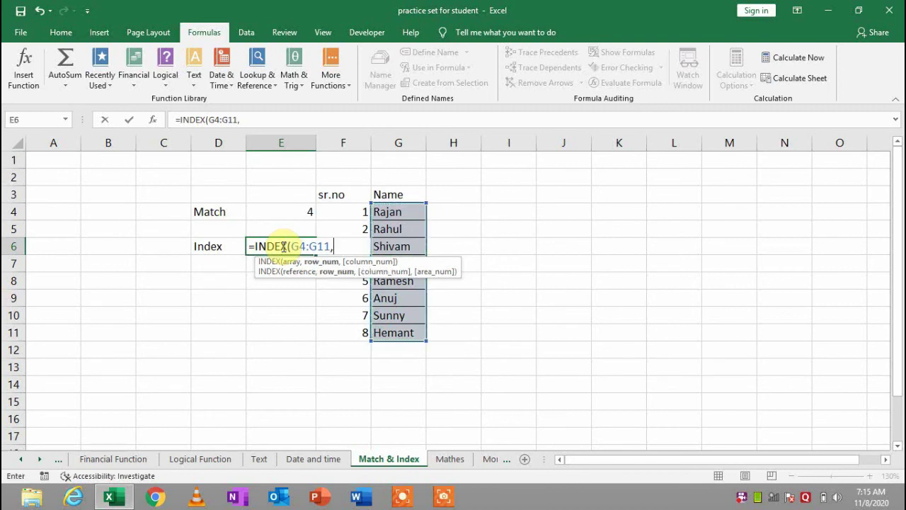
text(6)
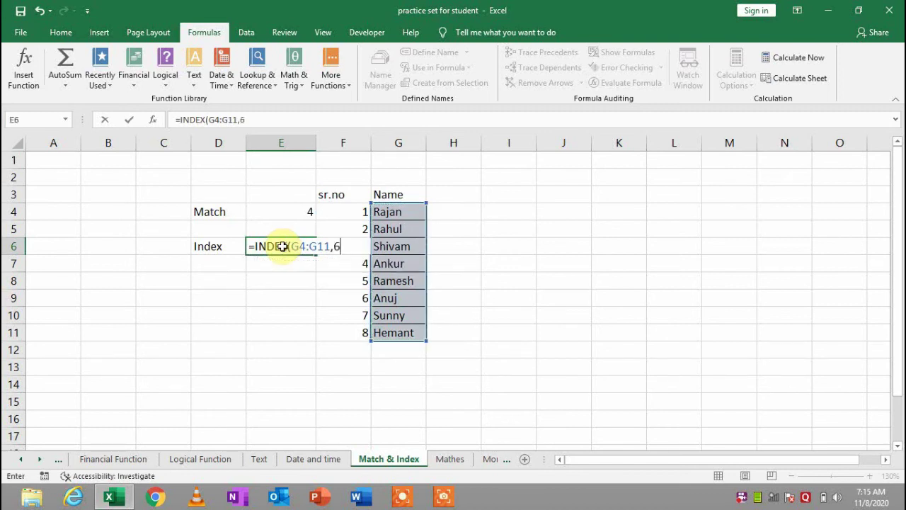
key(Return)
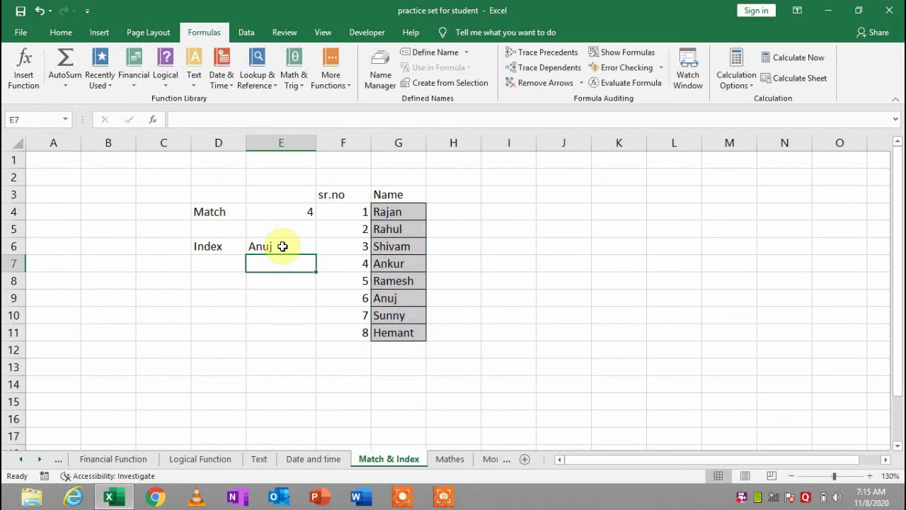
Check the INDEX result, then move to the Mathes sheet
click(282, 245)
click(297, 298)
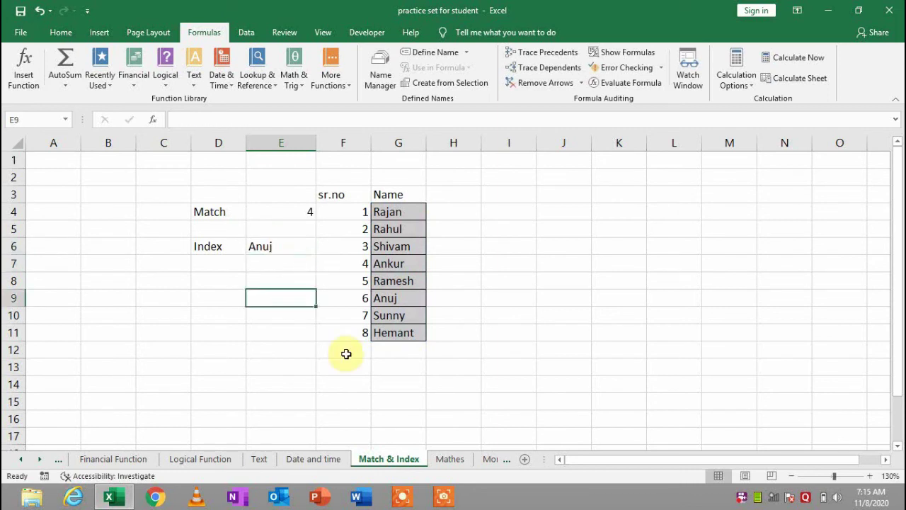
click(448, 459)
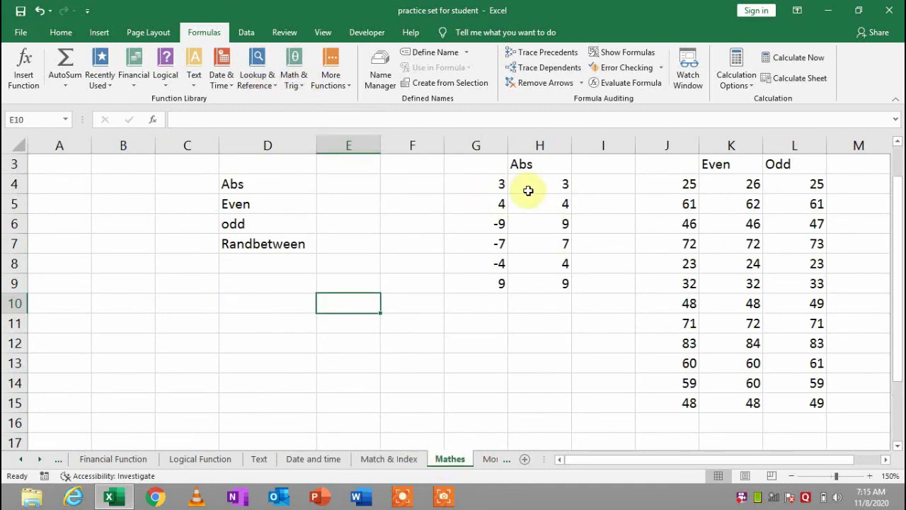
Clear the old values from the Abs column H4:H9
drag(528, 191, 540, 263)
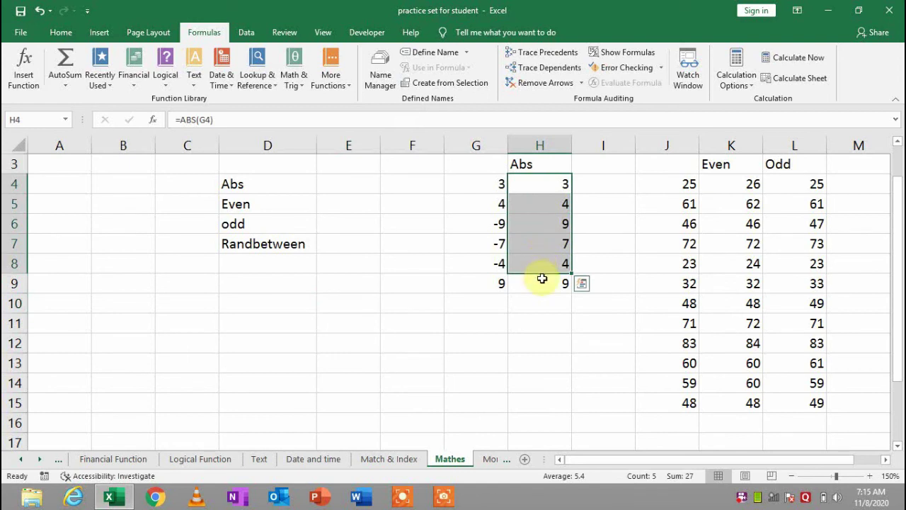
key(ctrl+q)
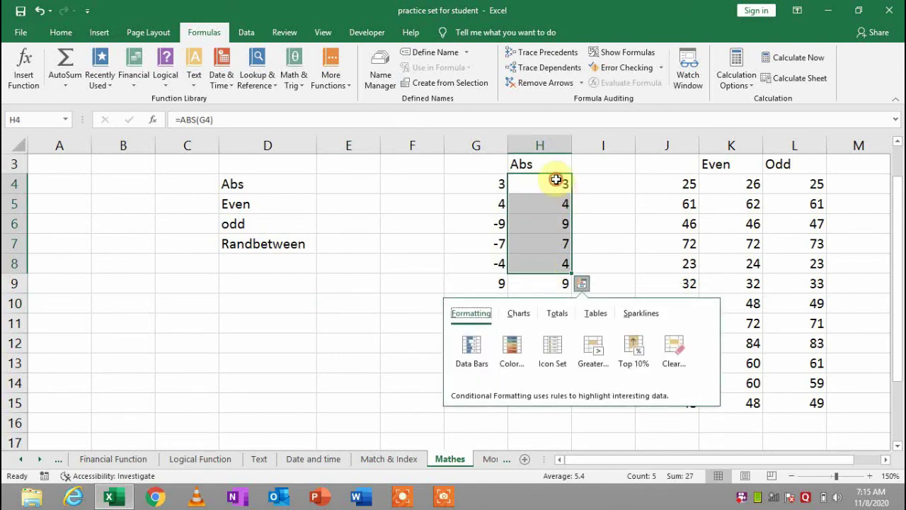
click(556, 182)
key(BackSpace)
key(Return)
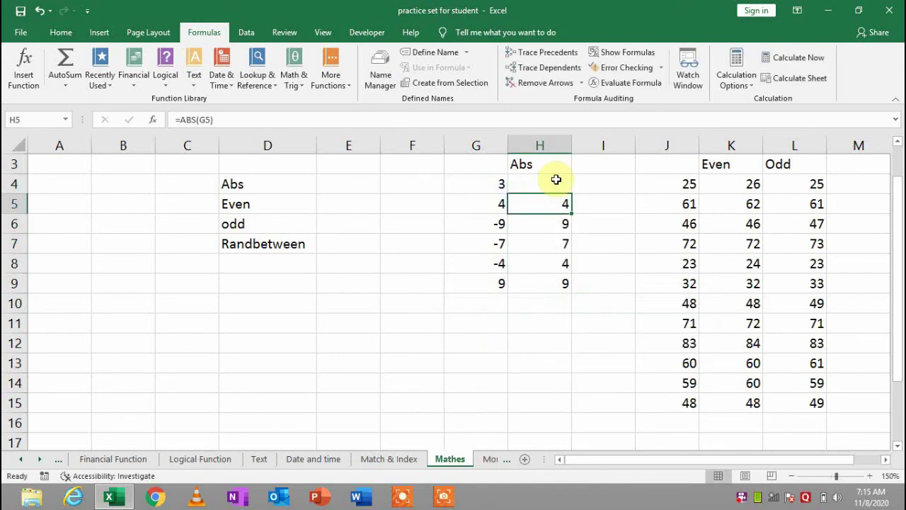
key(BackSpace)
key(Return)
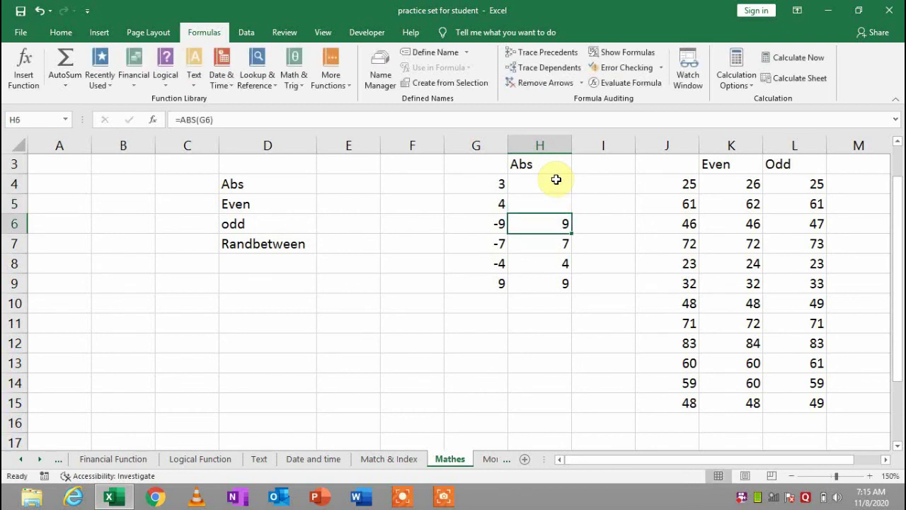
key(BackSpace)
key(Return)
key(BackSpace)
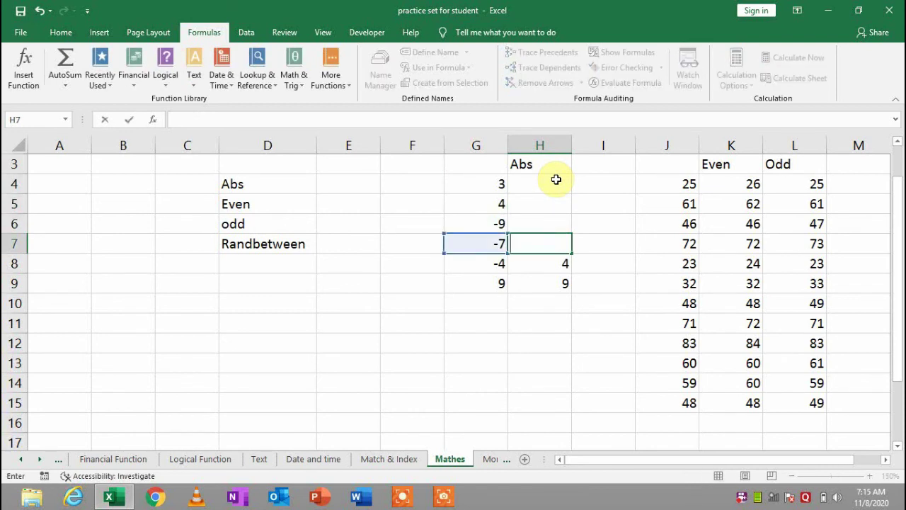
key(Return)
key(BackSpace)
key(Return)
key(BackSpace)
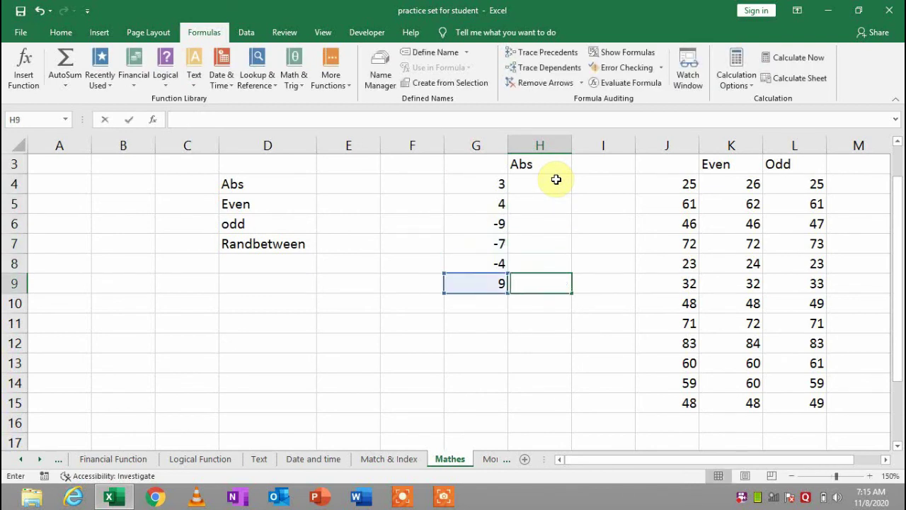
key(Up)
key(Up)
key(Up)
key(Up)
key(Up)
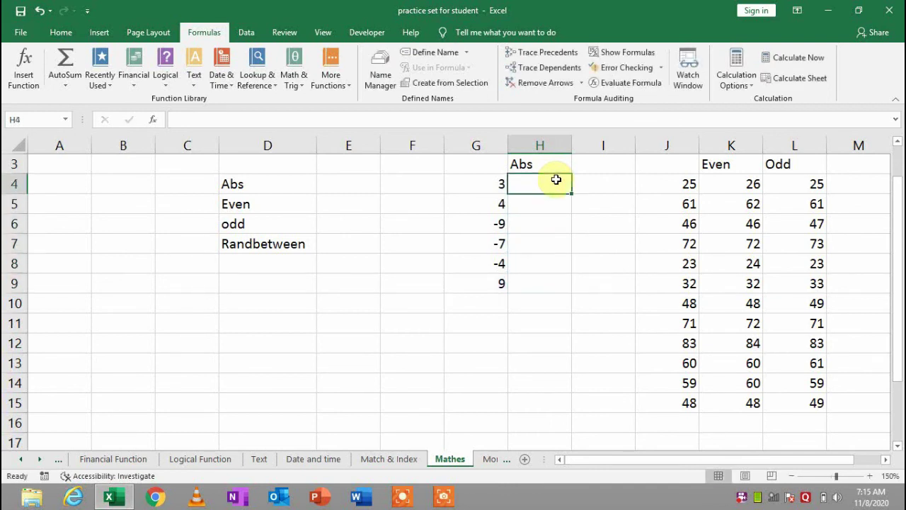
Enter =ABS(G4) in H4 and fill it down to H9
text(=)
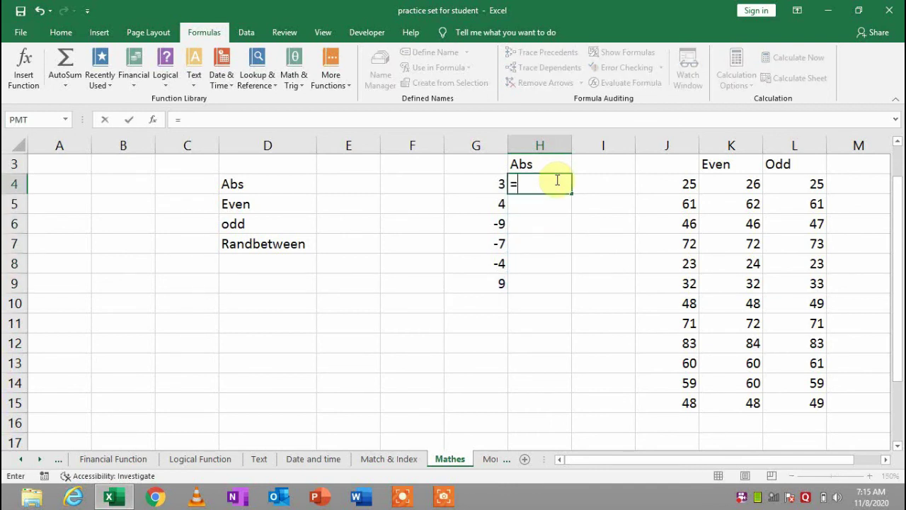
text(ab)
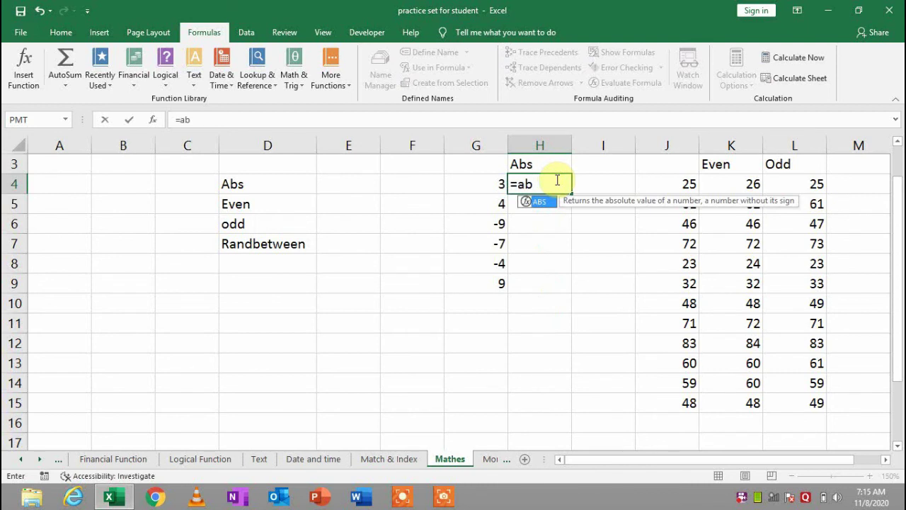
key(Tab)
key(Left)
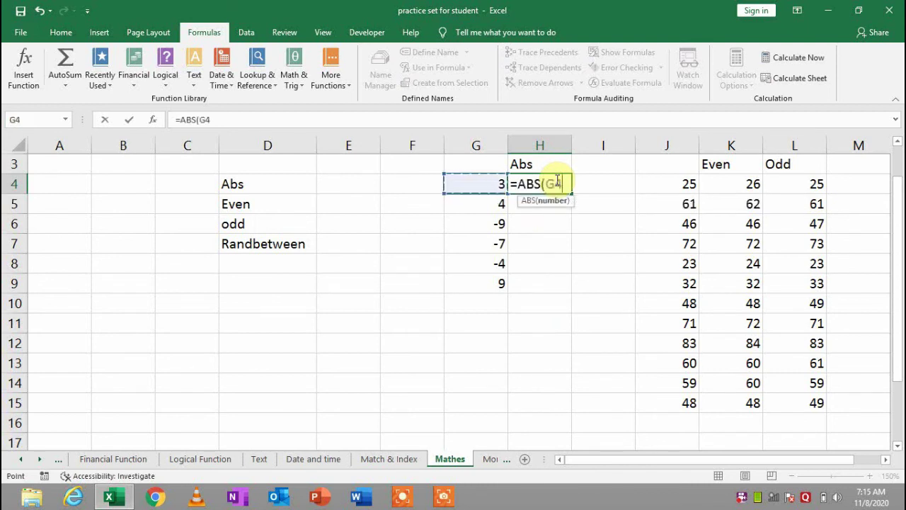
key(Return)
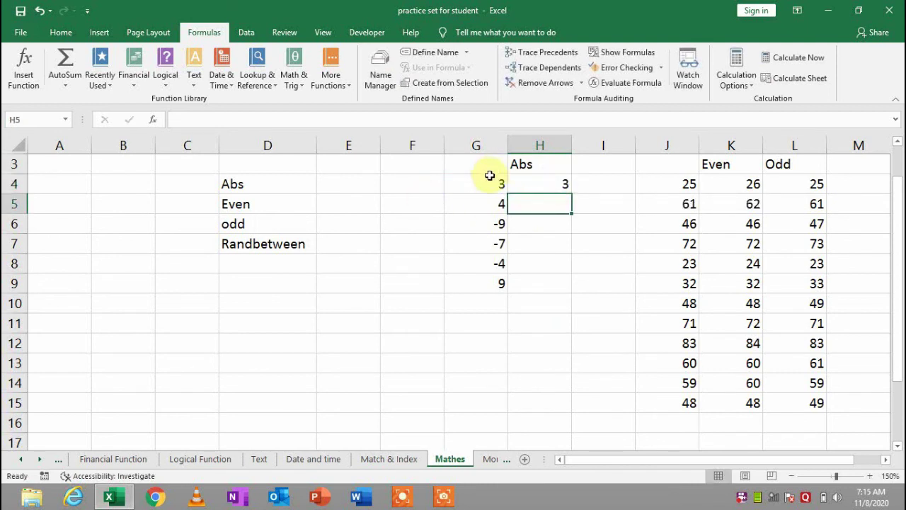
click(488, 186)
click(564, 182)
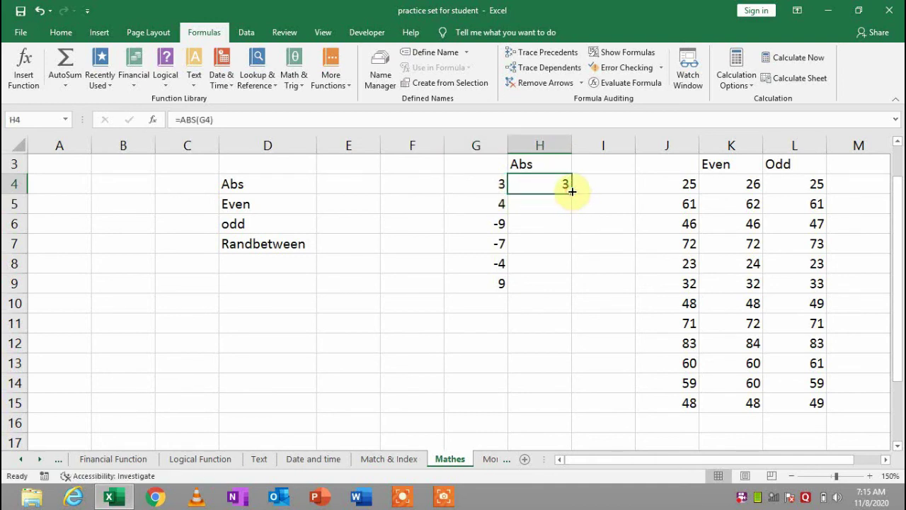
double_click(572, 190)
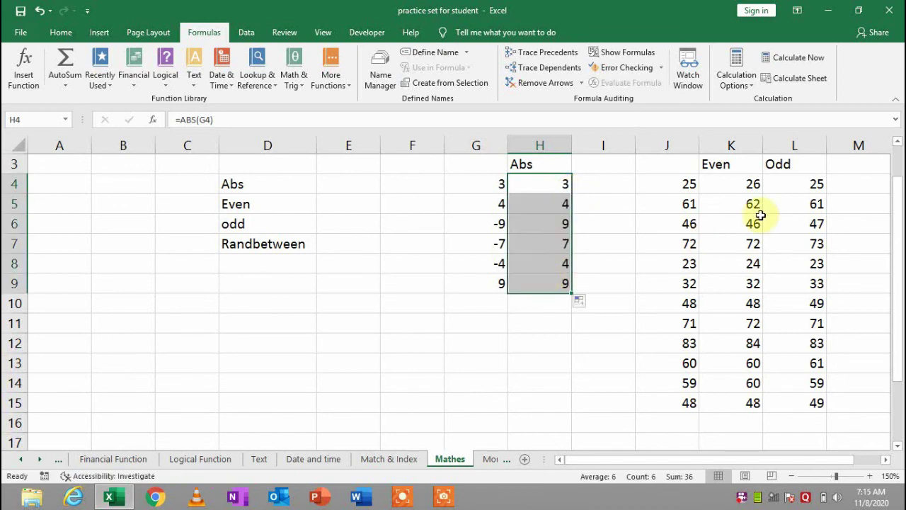
click(735, 184)
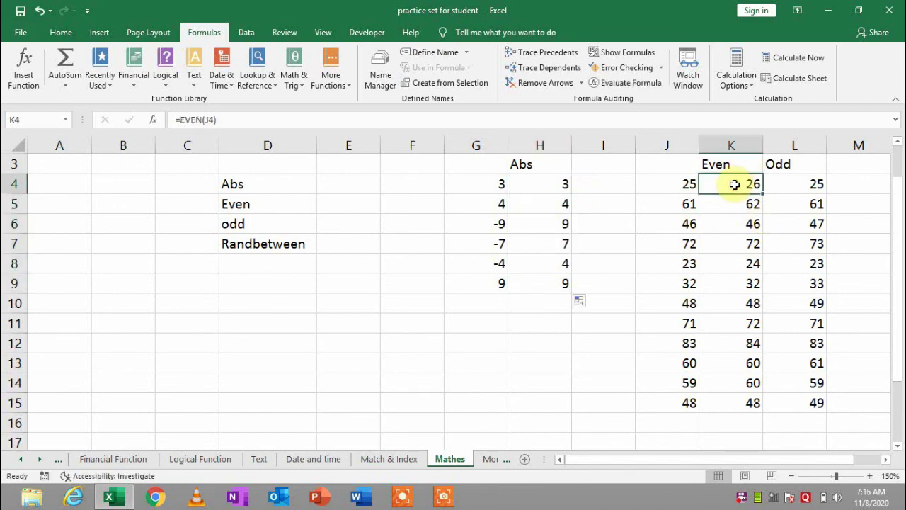
Clear contents and formatting from the Even and Odd results K4:L15
shift+click(798, 409)
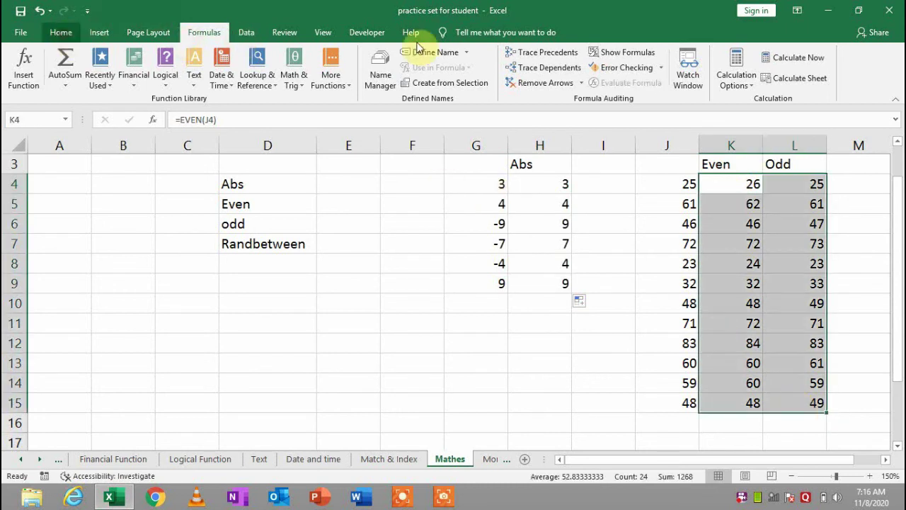
scroll(418, 46, up, 3)
click(779, 83)
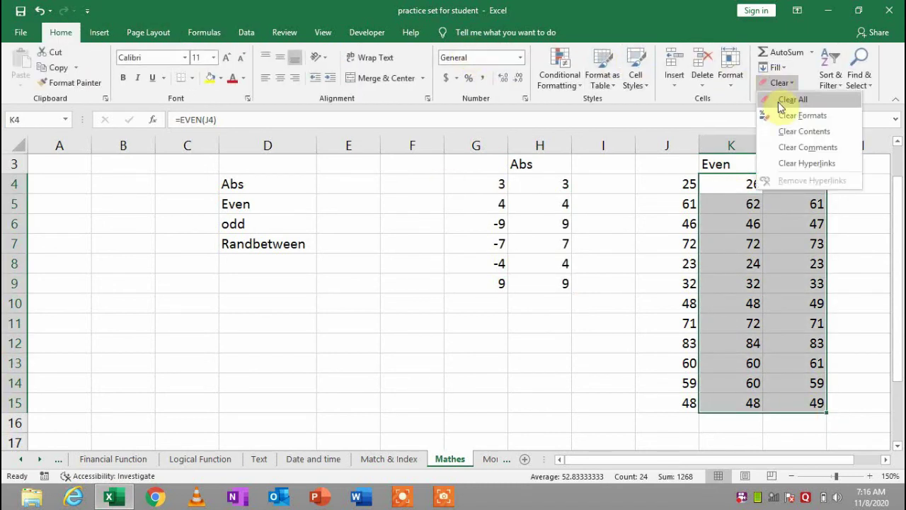
click(786, 100)
click(715, 197)
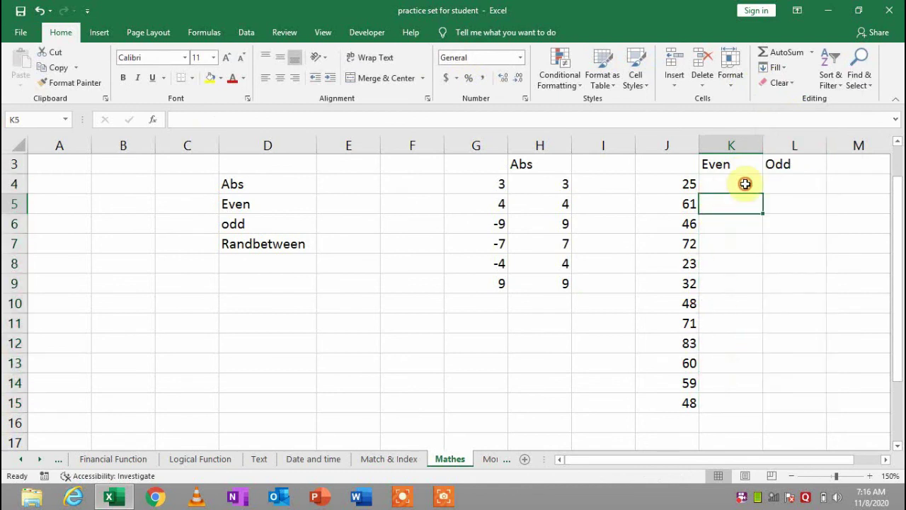
click(746, 184)
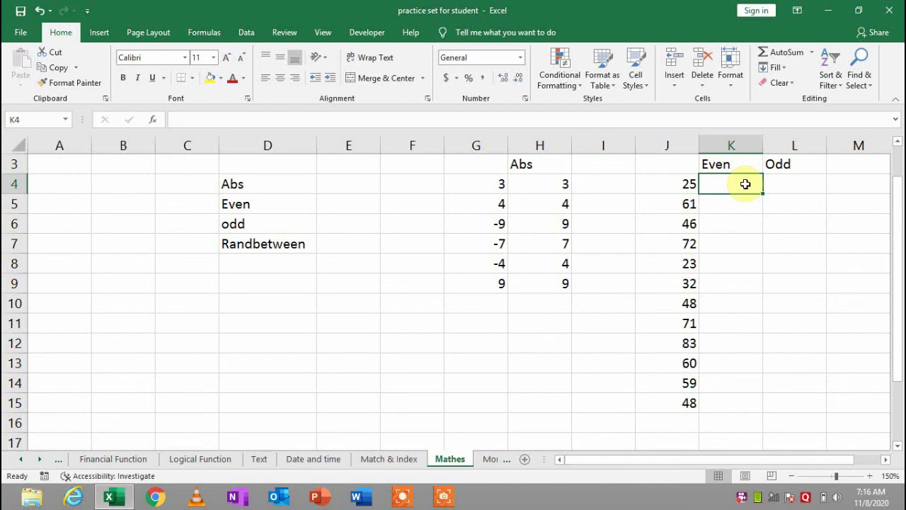
Enter =EVEN(J4) in K4, removing a stray backslash that caused an error
text(=e)
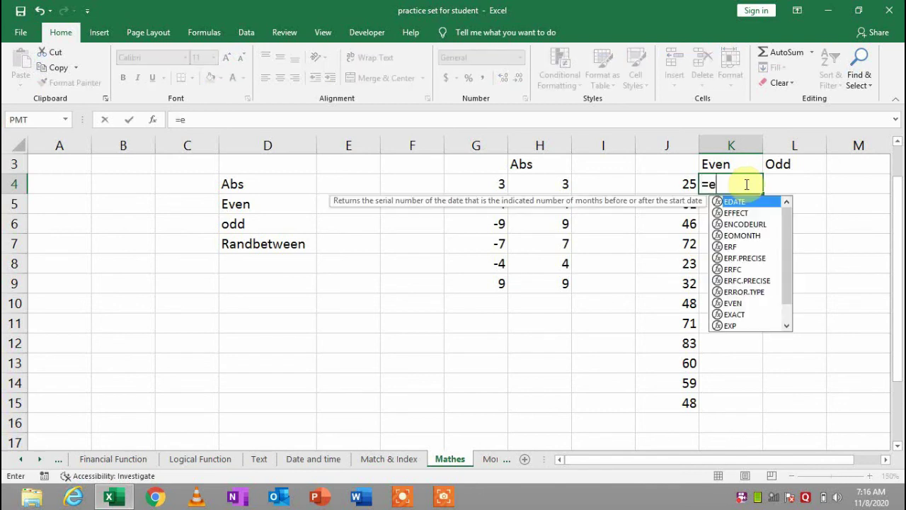
text(ven)
key(Tab)
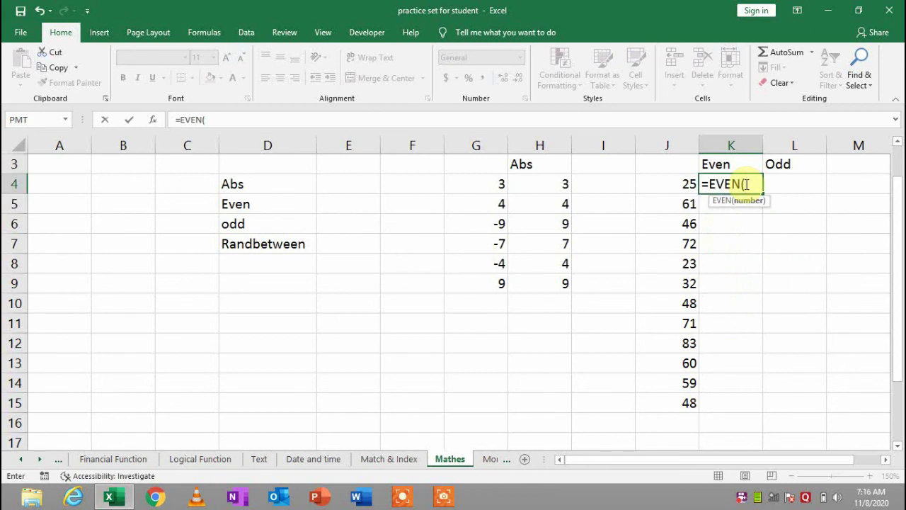
key(Left)
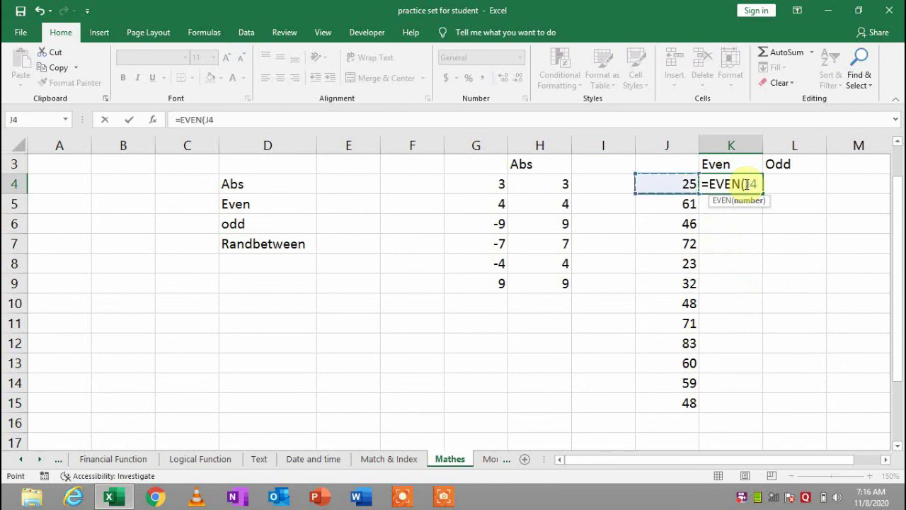
key(Return)
key(Return)
double_click(745, 184)
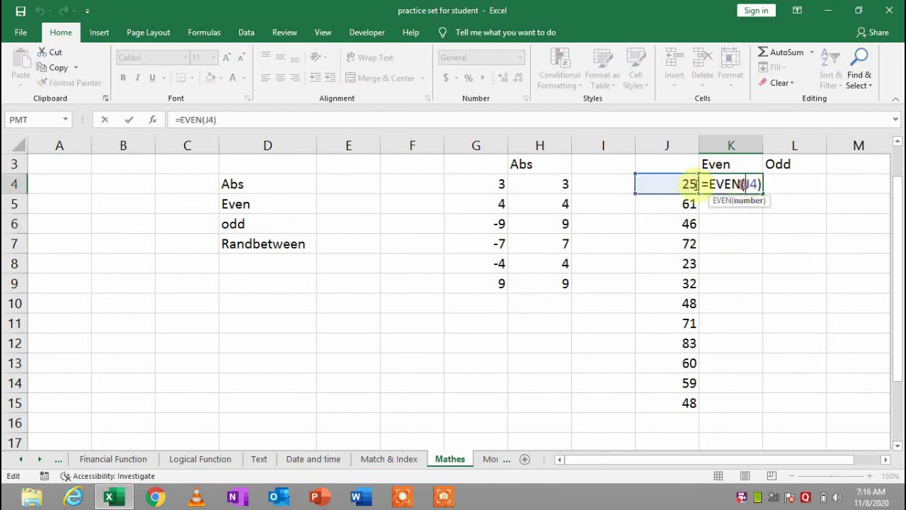
text(\)
key(Return)
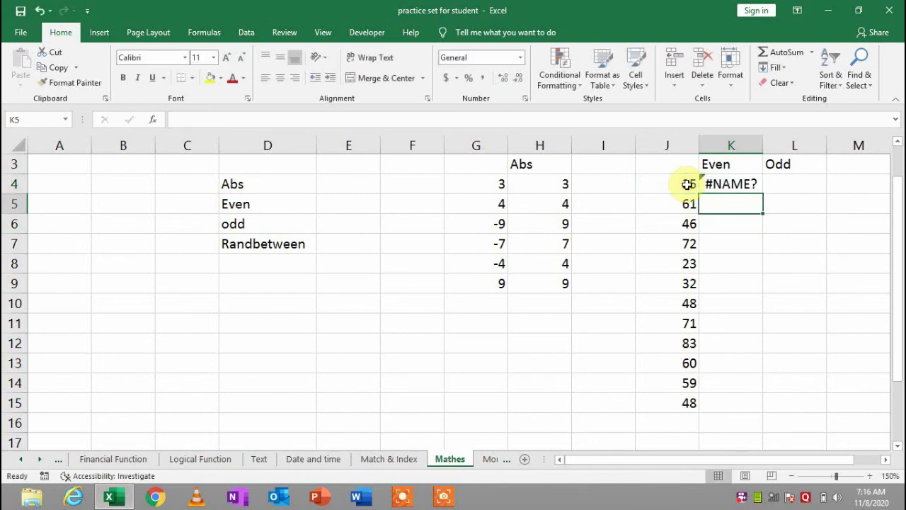
click(726, 186)
double_click(748, 184)
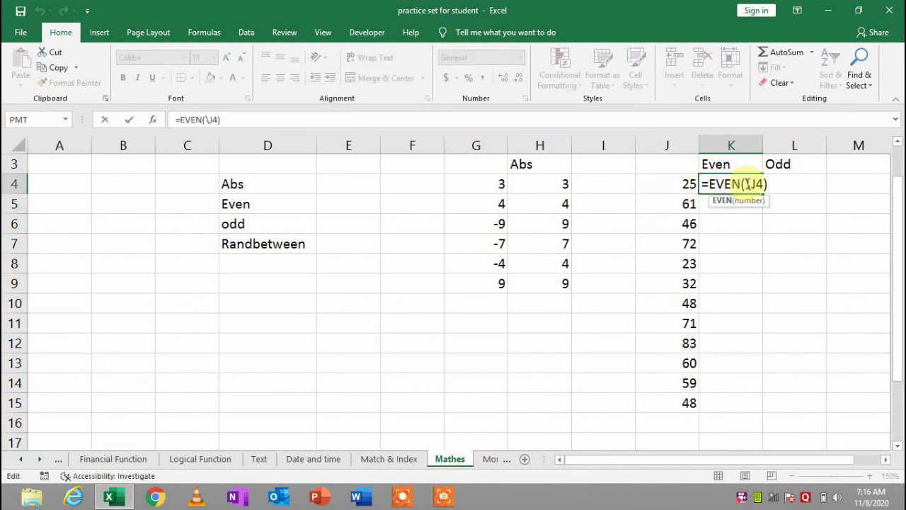
key(BackSpace)
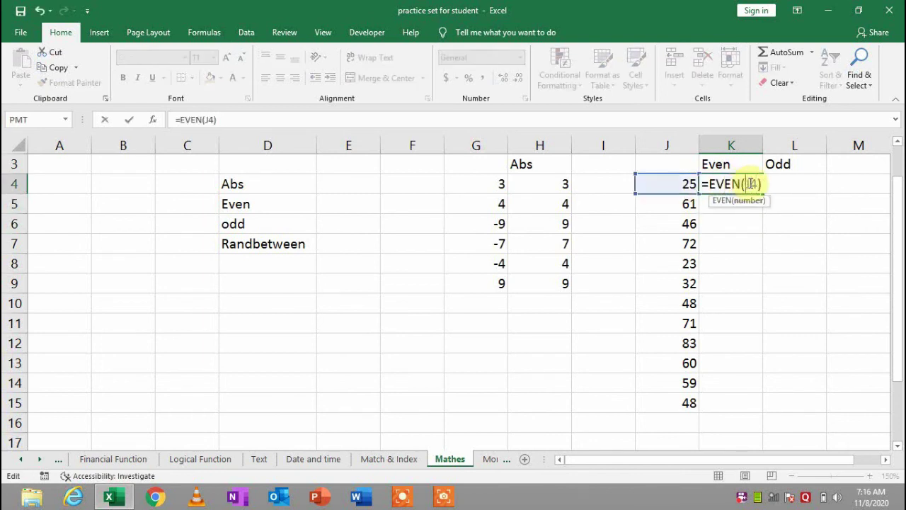
key(Return)
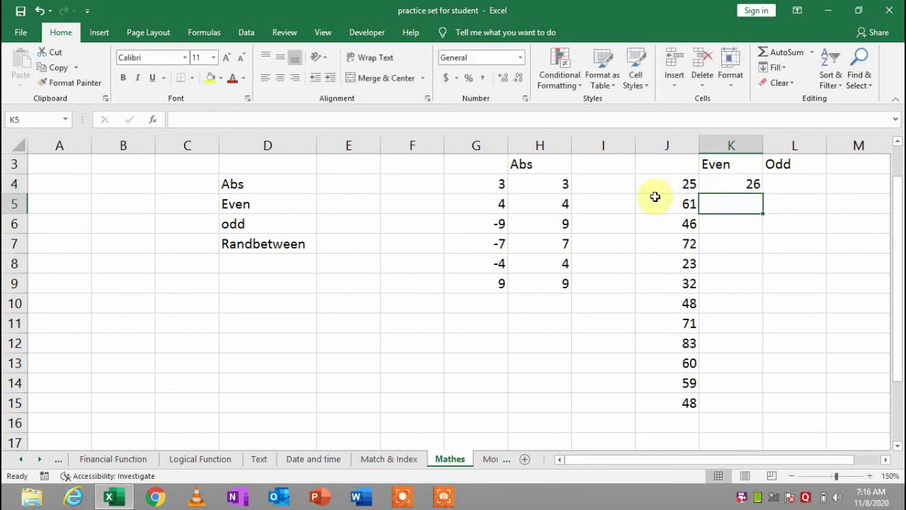
Fill the EVEN formula down to K15 and check results for 71 and 83
click(680, 183)
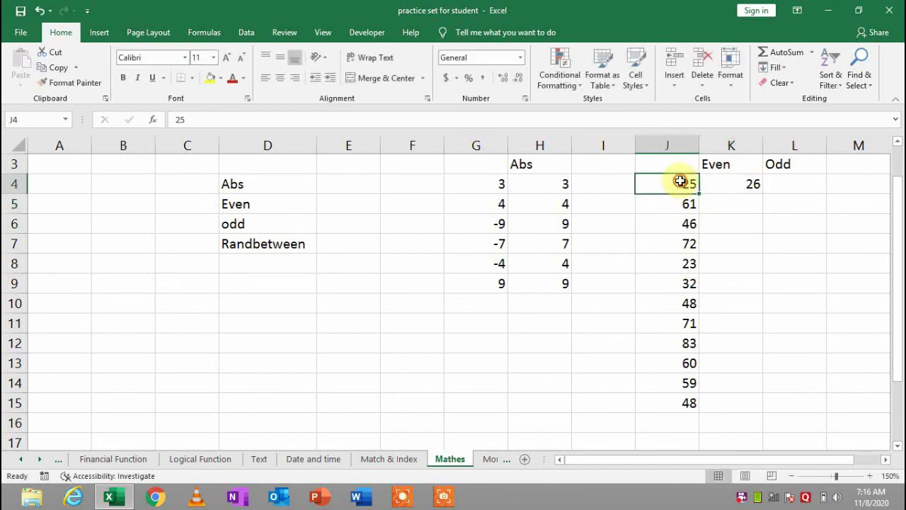
click(737, 184)
double_click(765, 193)
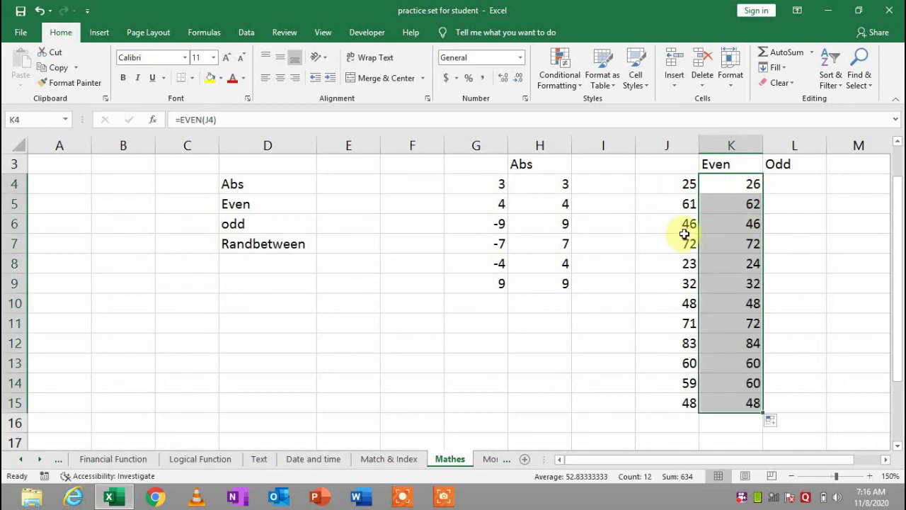
click(680, 324)
click(732, 324)
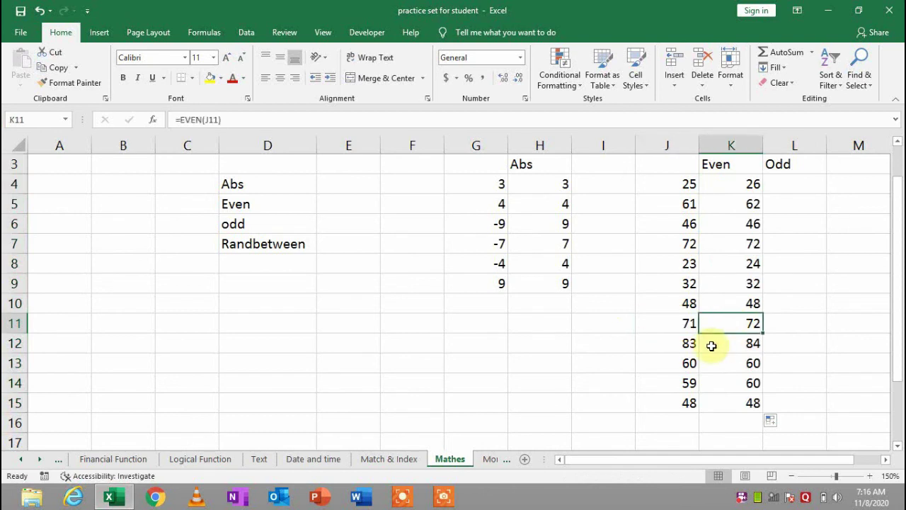
click(688, 345)
click(754, 343)
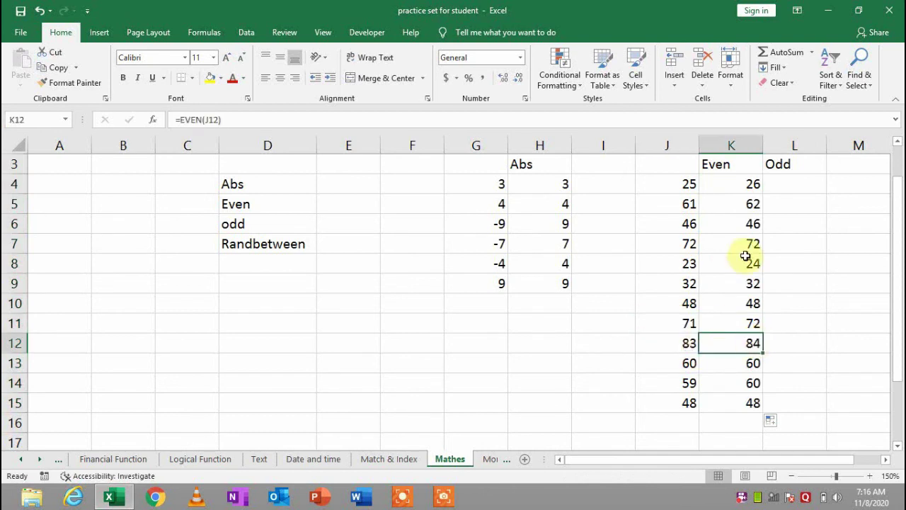
Enter =ODD(J4) in L4 and fill it down to L15
click(808, 182)
text(=)
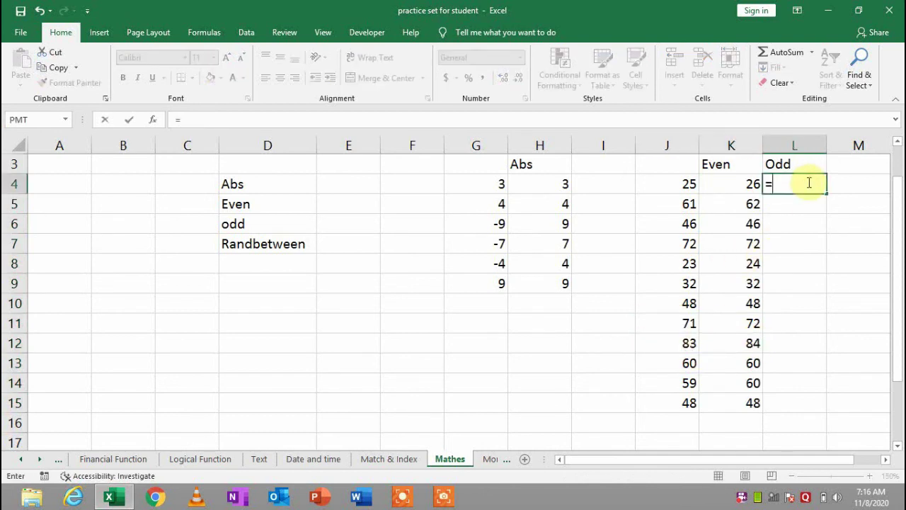
text(P)
key(BackSpace)
text(O)
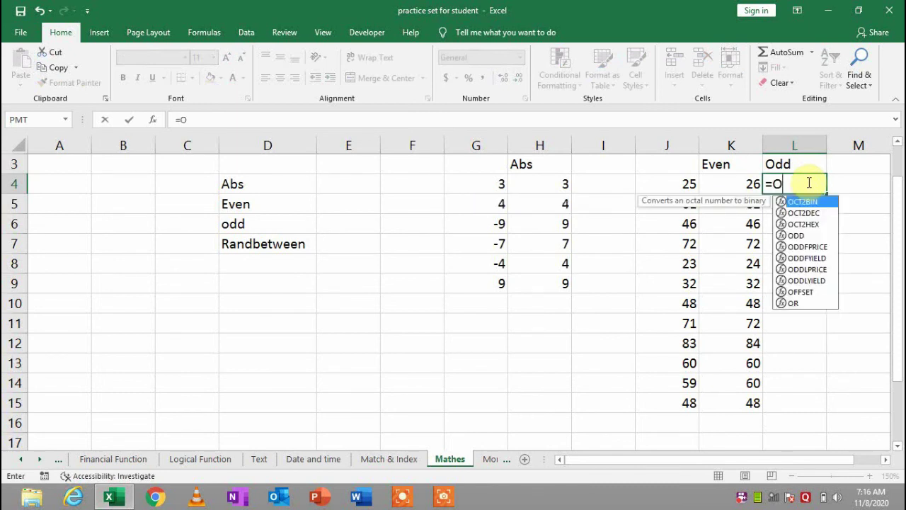
text(dd)
key(Tab)
key(Left)
key(Left)
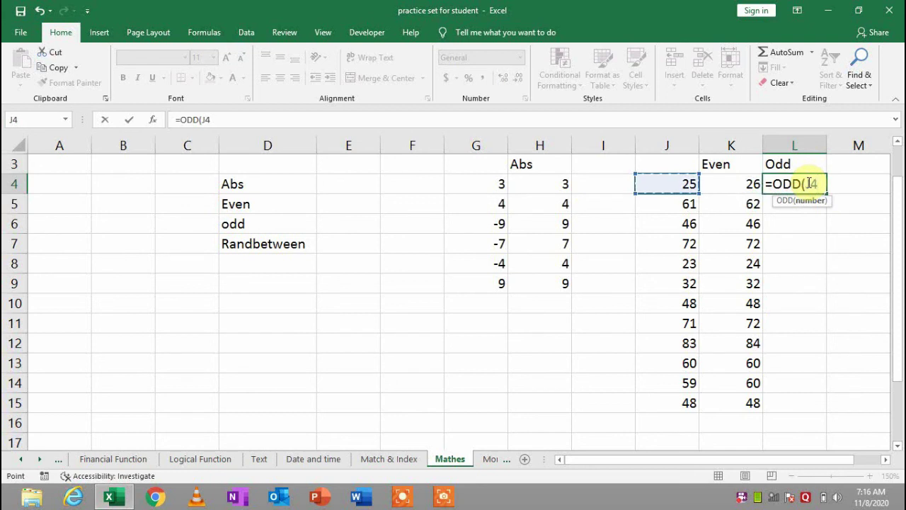
key(Return)
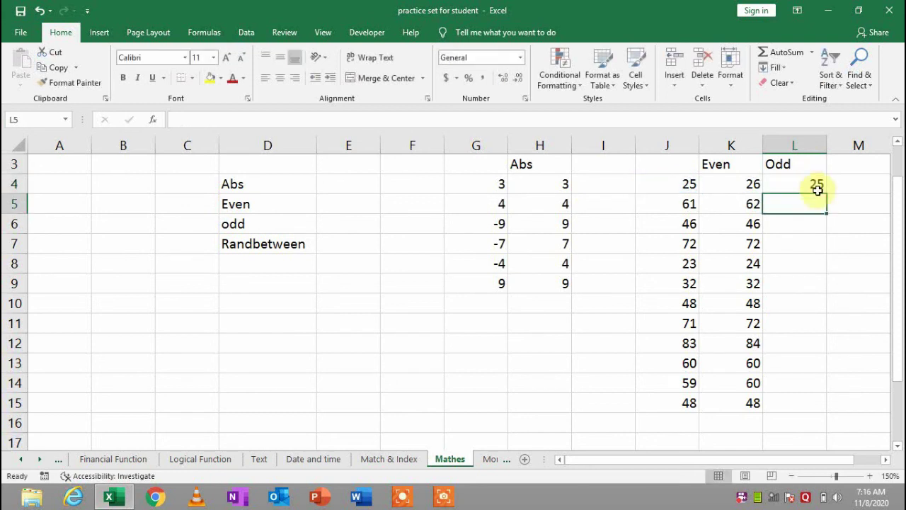
click(815, 185)
double_click(826, 193)
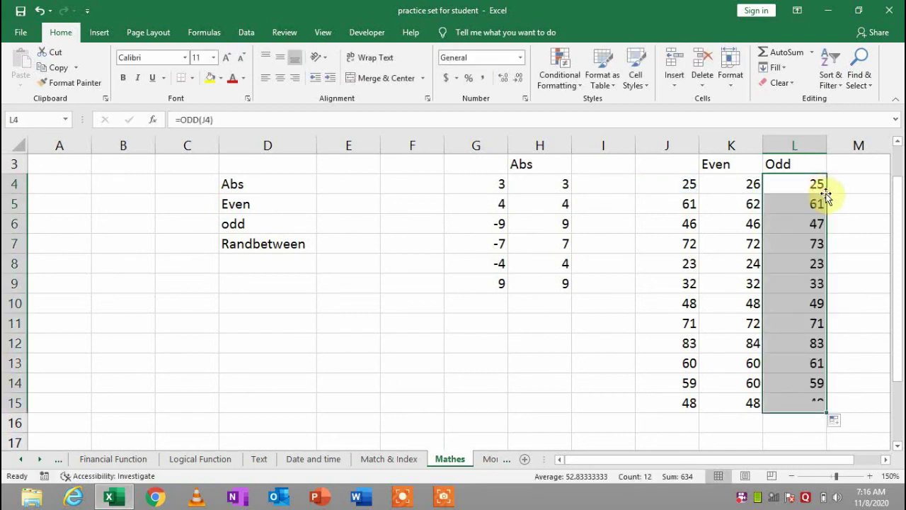
Check the EVEN and ODD results in rows 13 and 15 against the value 48
click(742, 366)
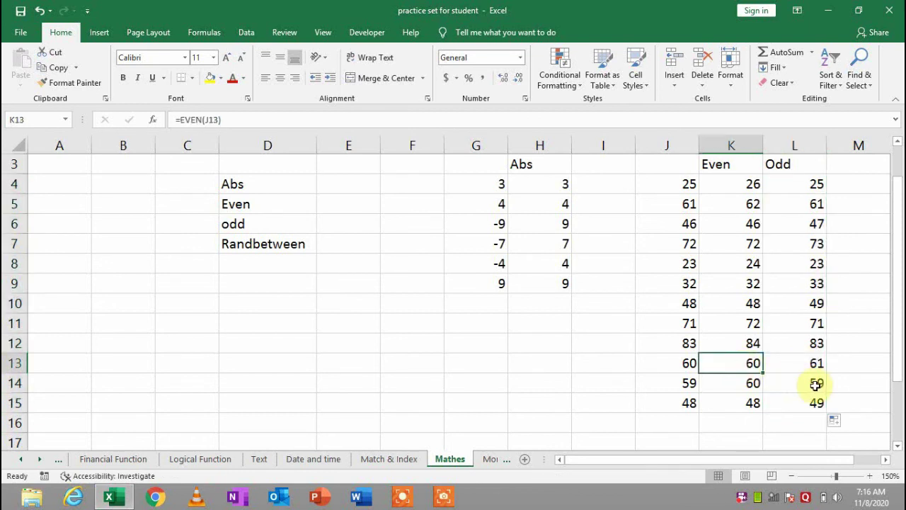
click(752, 402)
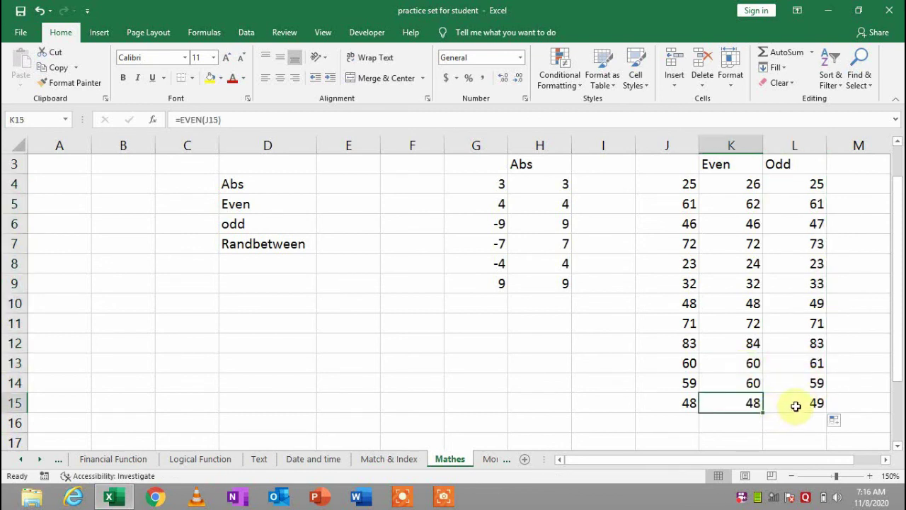
click(796, 405)
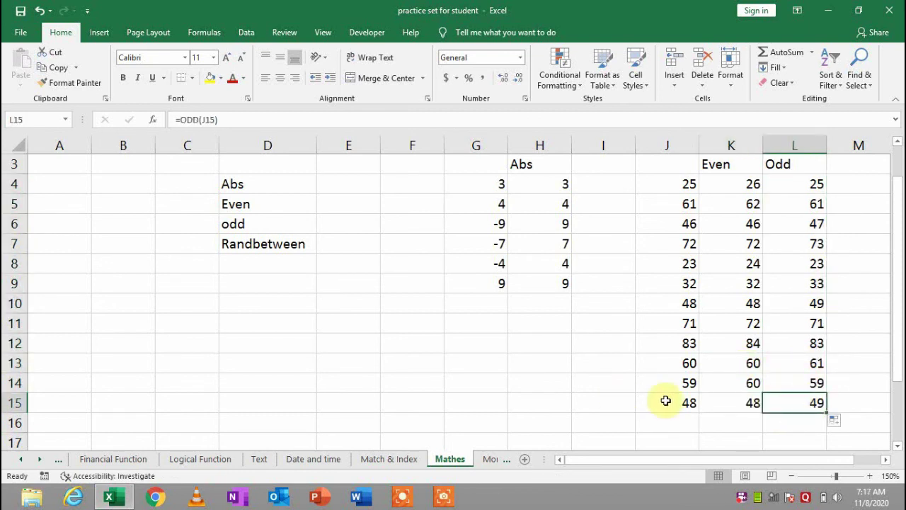
click(690, 403)
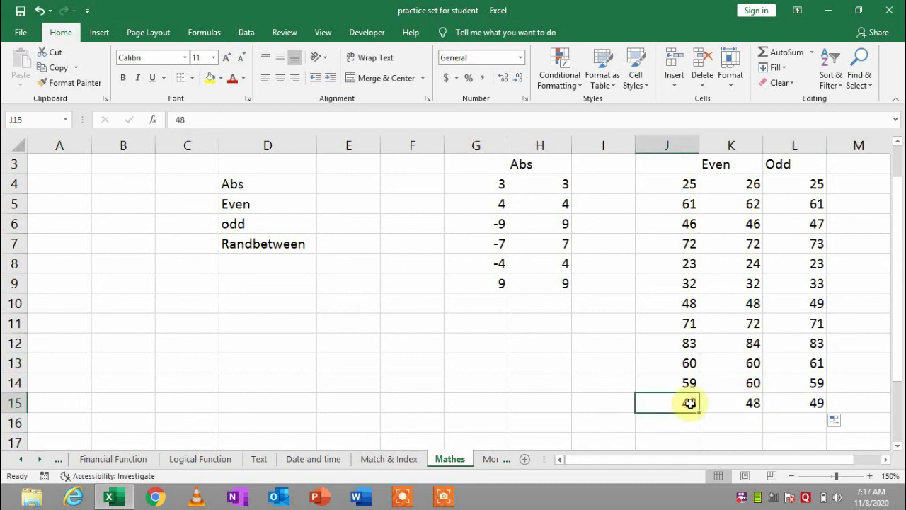
click(800, 403)
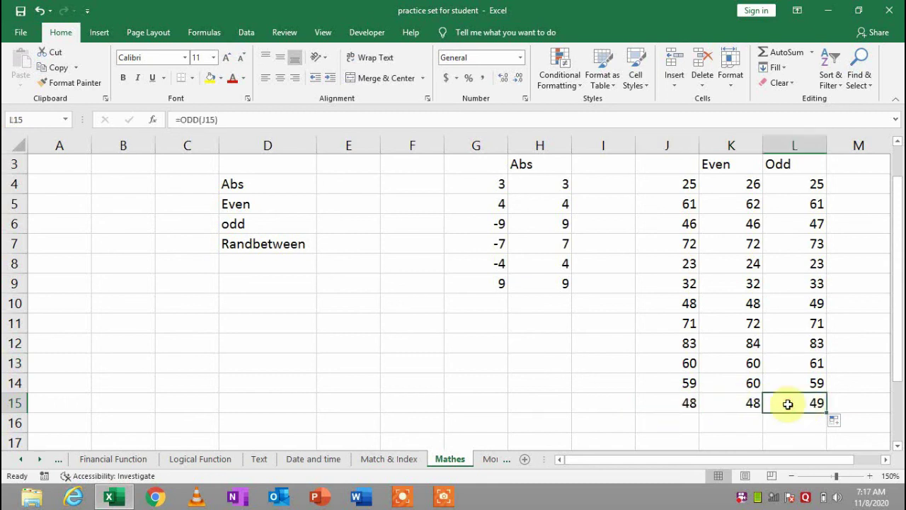
Switch to the More Function sheet and highlight the name and marks table H4:I11
click(489, 459)
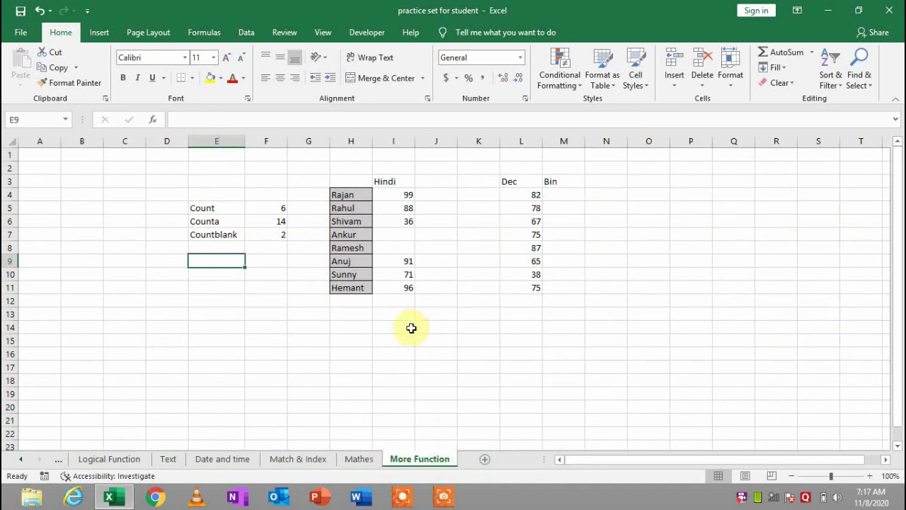
click(277, 209)
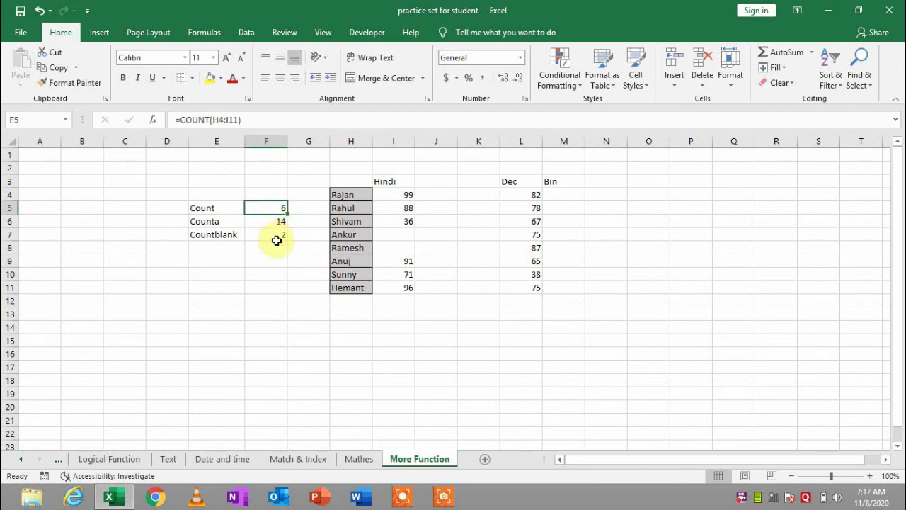
click(295, 238)
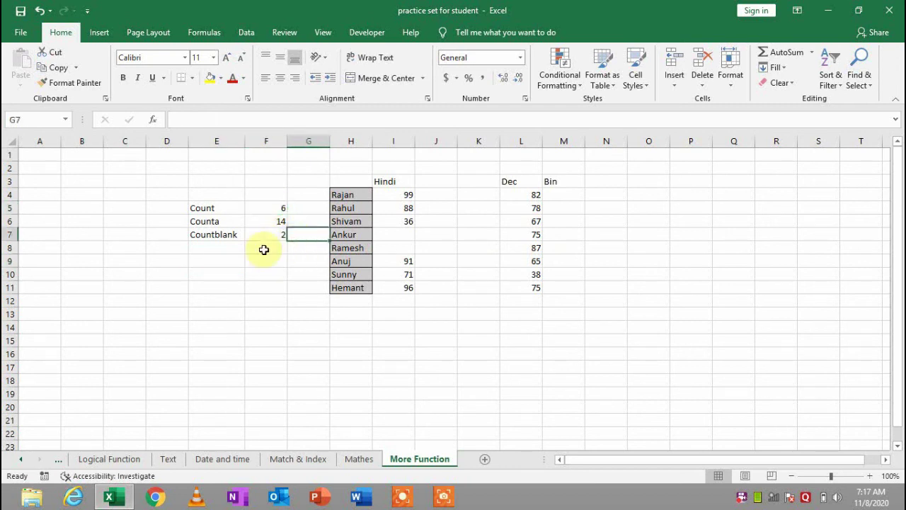
click(263, 249)
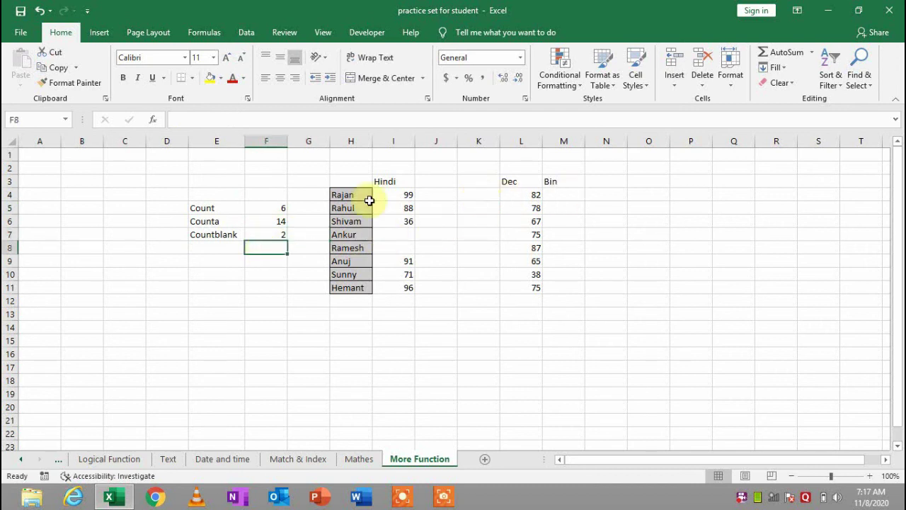
drag(352, 197, 404, 292)
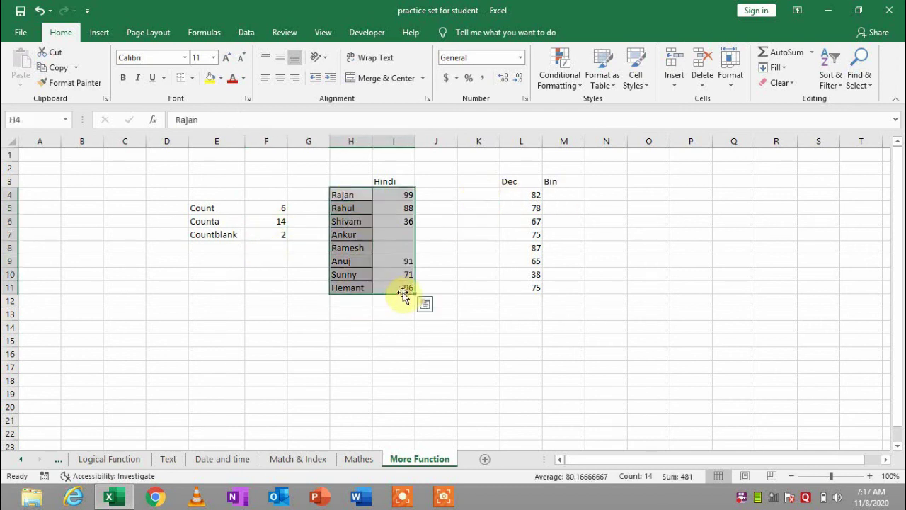
click(346, 341)
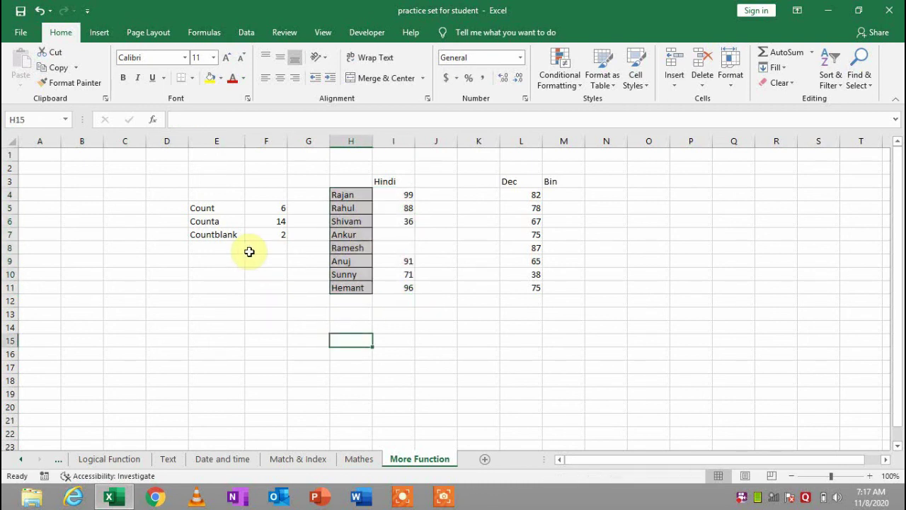
Review F5's =COUNT(H4:I11) formula without changing it, then reselect the table
click(229, 220)
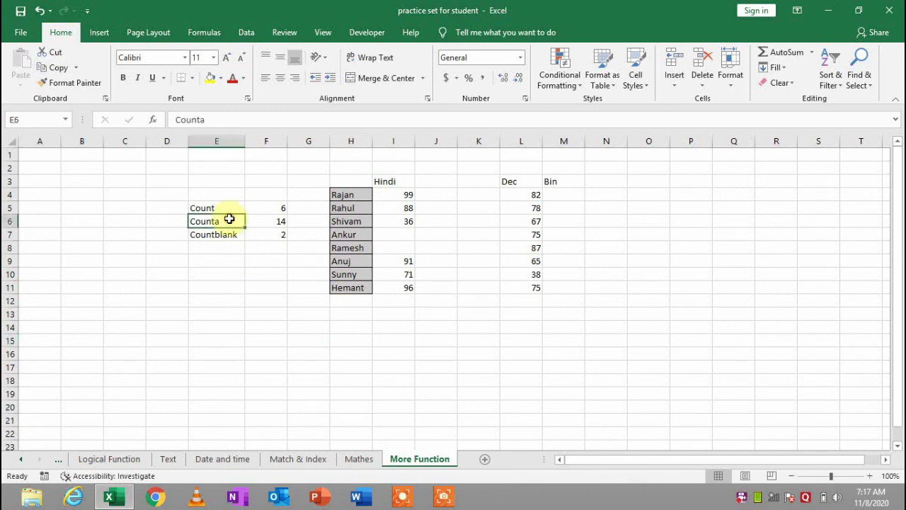
double_click(281, 207)
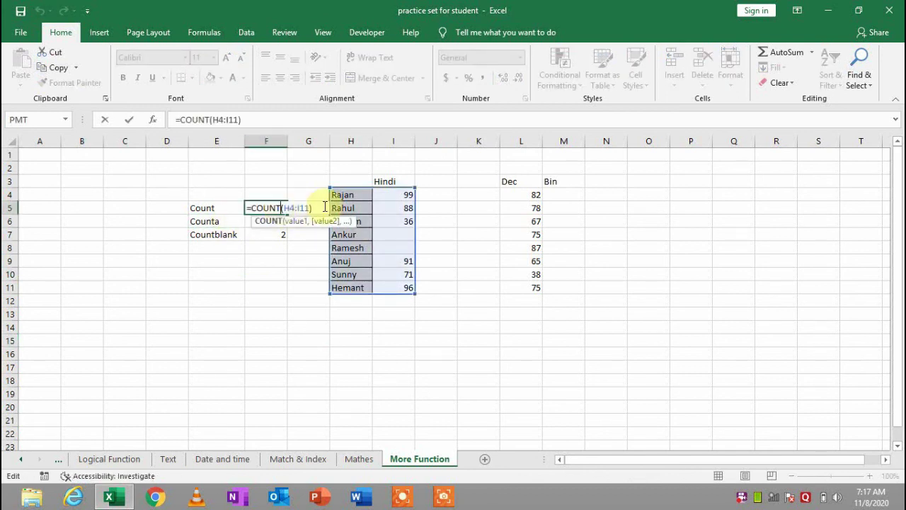
key(Return)
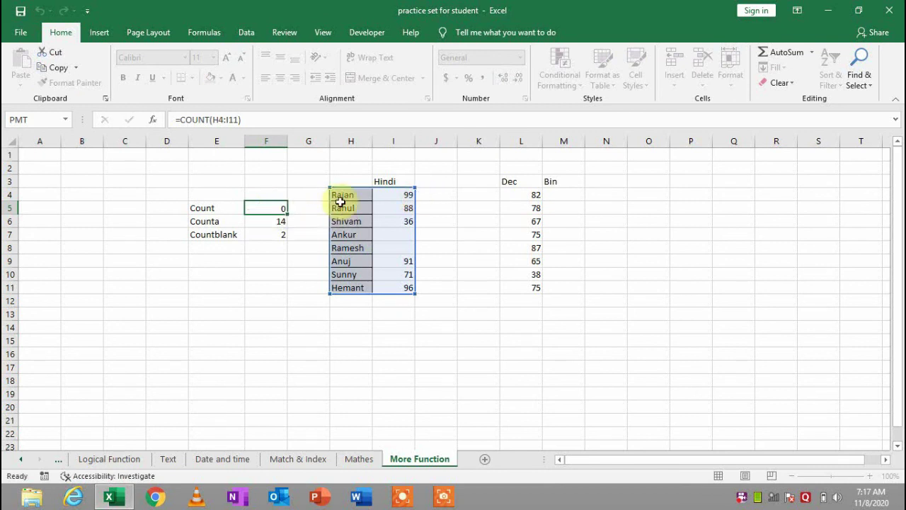
drag(347, 194, 396, 287)
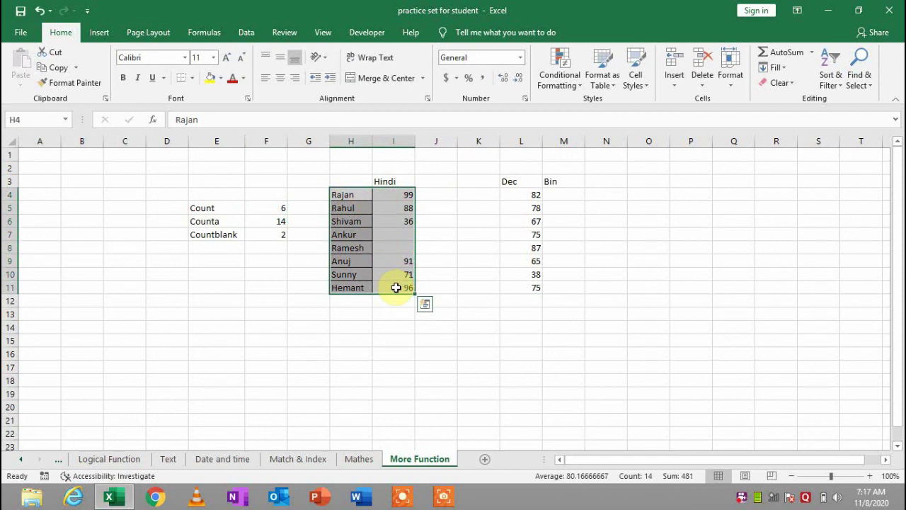
click(398, 220)
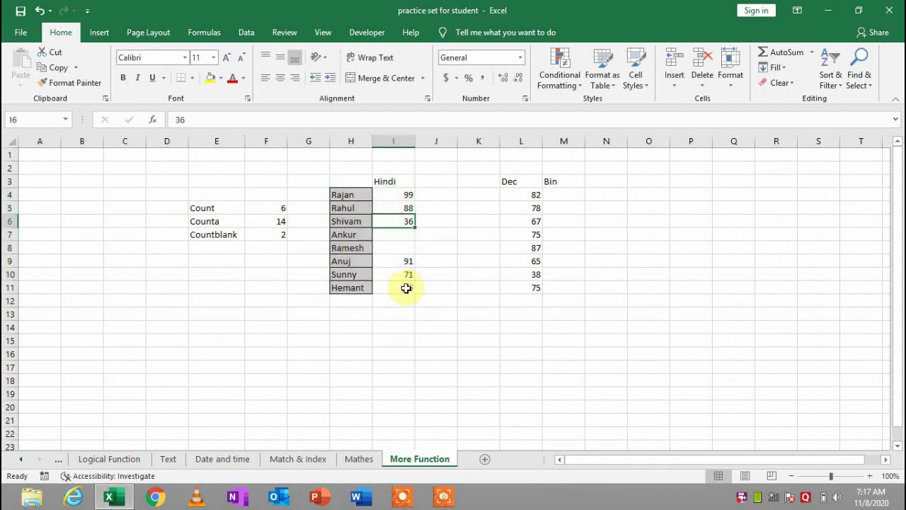
click(269, 207)
Rewrite the Count in F5 as =COUNT(I4:I11) over the Hindi marks, giving 6
key(BackSpace)
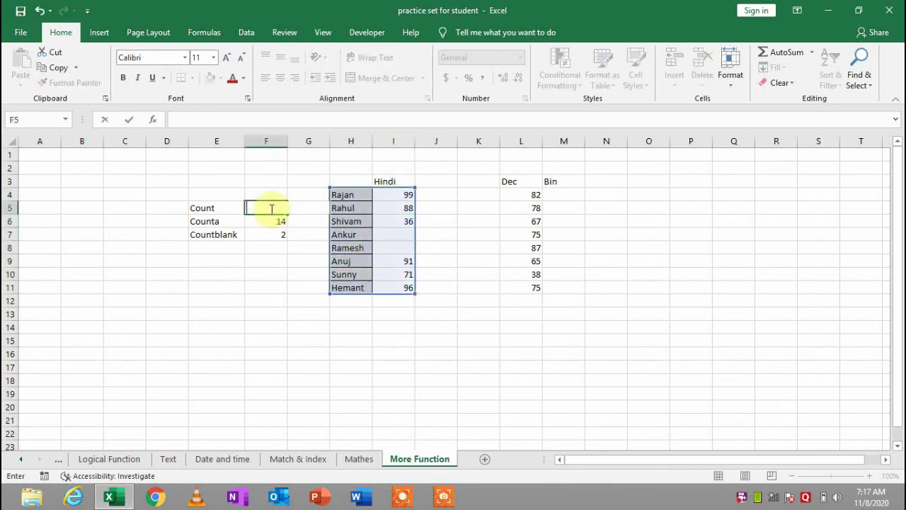
text(=count)
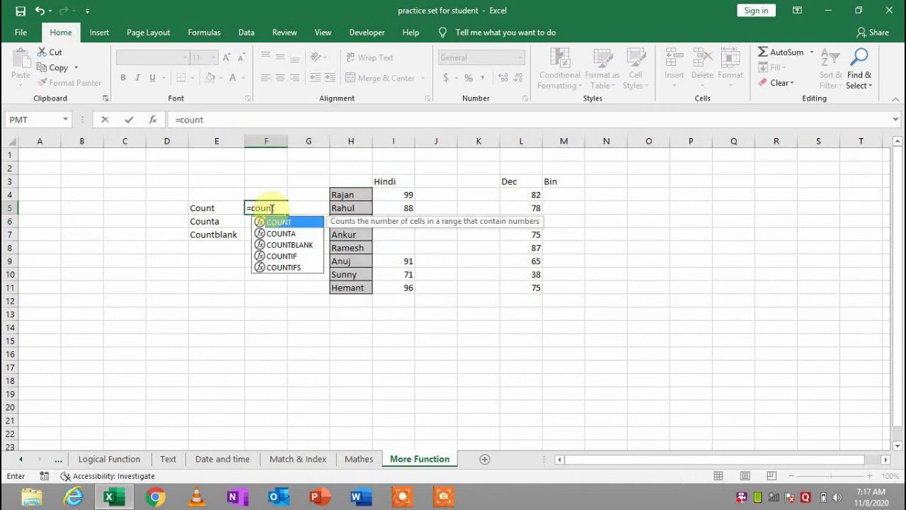
text(()
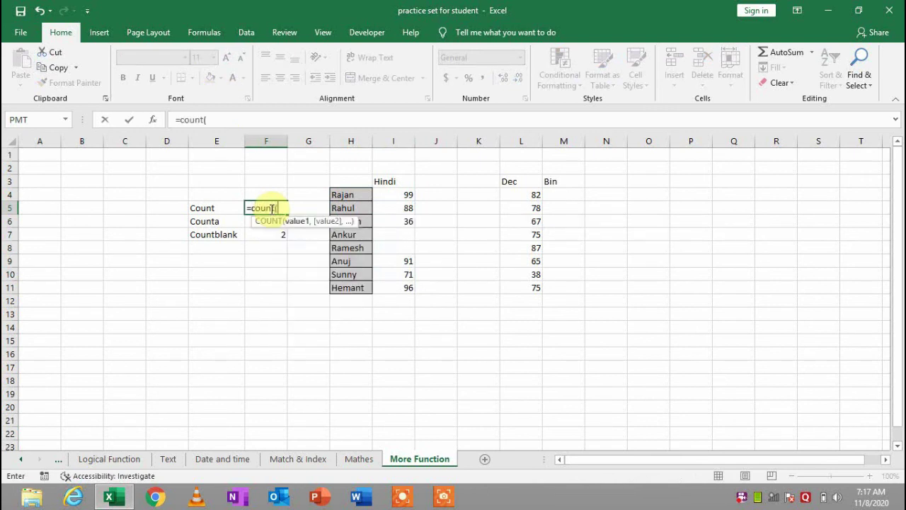
drag(398, 193, 394, 290)
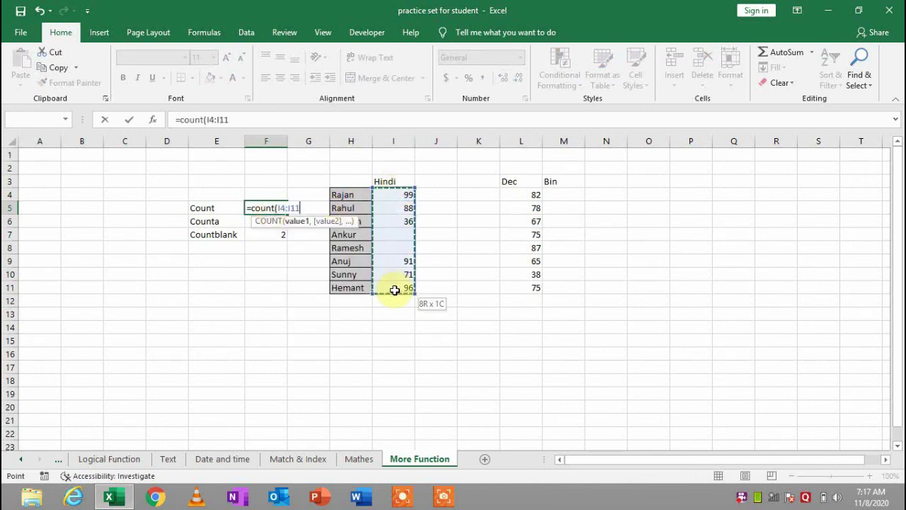
text())
key(Return)
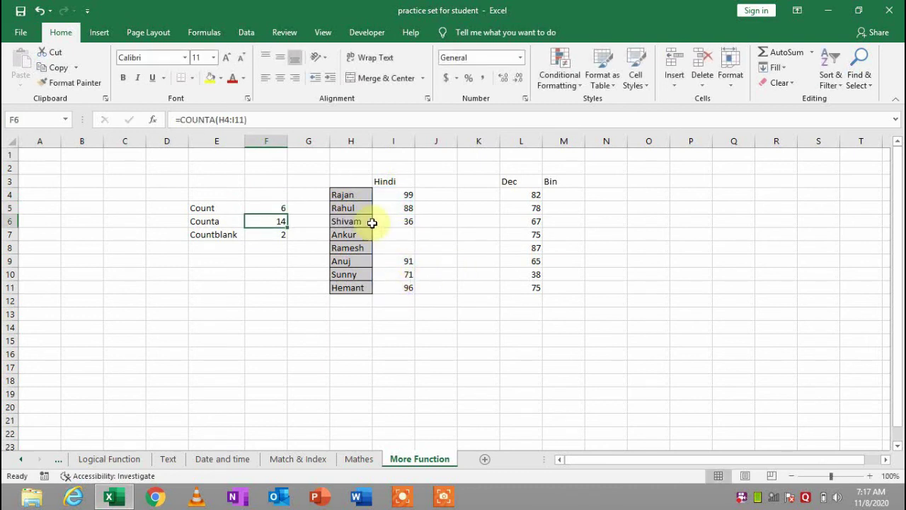
Enter =COUNTA(H4:I11) in F6 to count the non-empty table cells, giving 14
text(=)
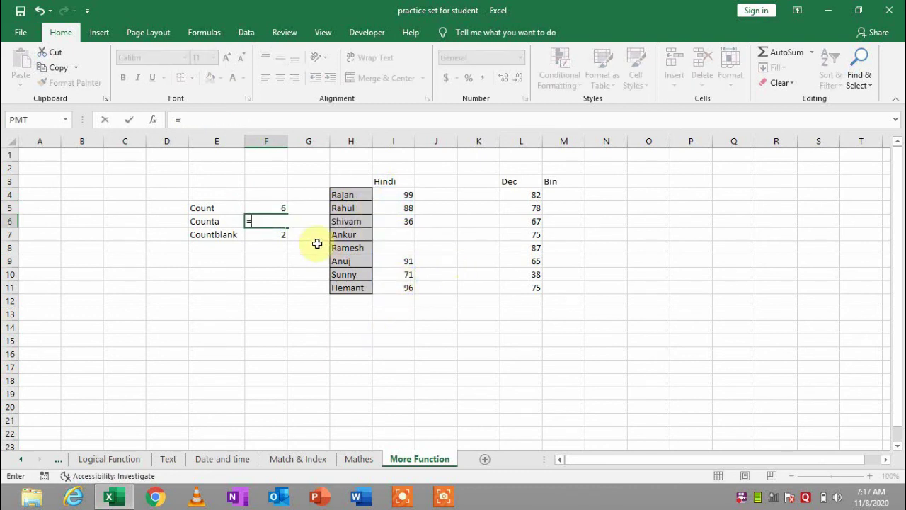
text(unta)
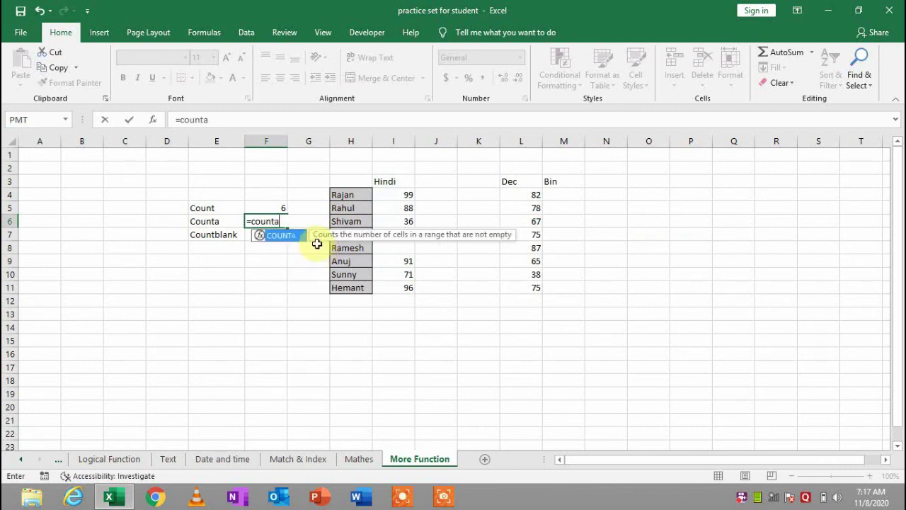
key(Tab)
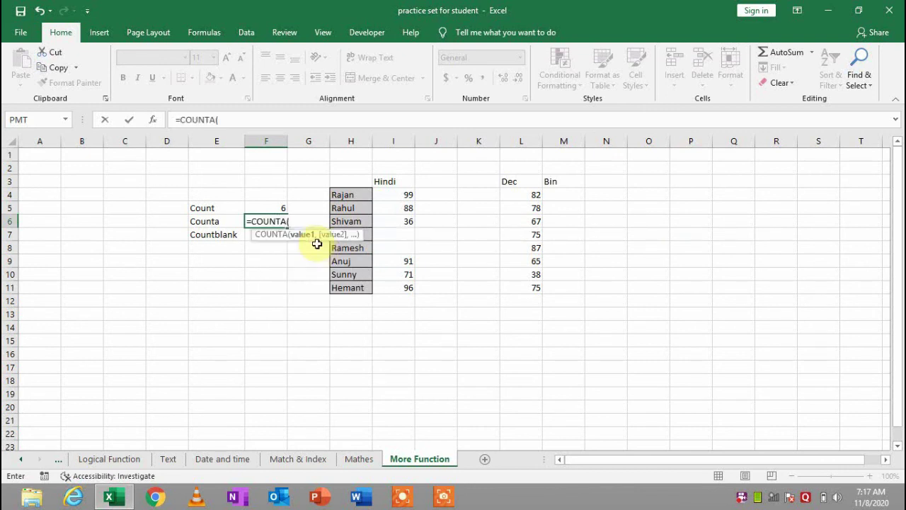
key(Right)
key(Right)
key(Up)
key(Up)
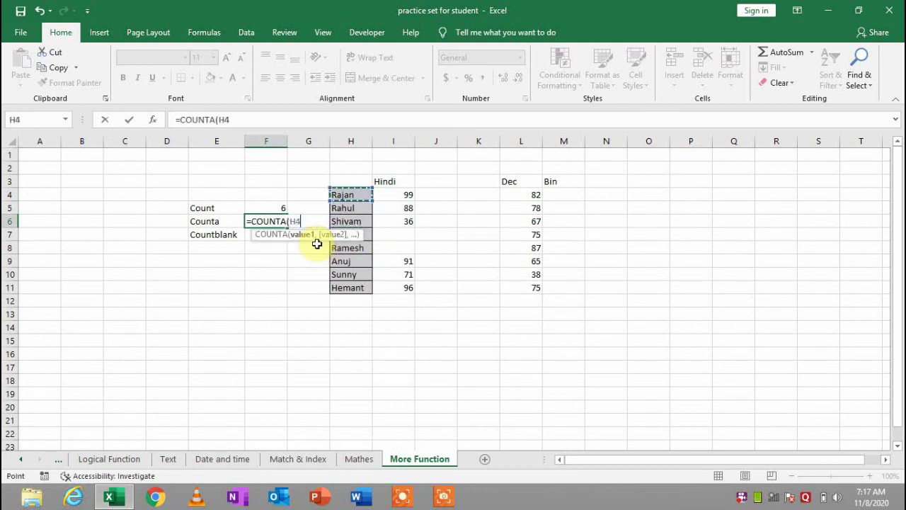
key(shift+Down)
key(shift+Down)
key(shift+Down)
key(shift+Down)
key(shift+Down)
key(shift+Down)
key(shift+Down)
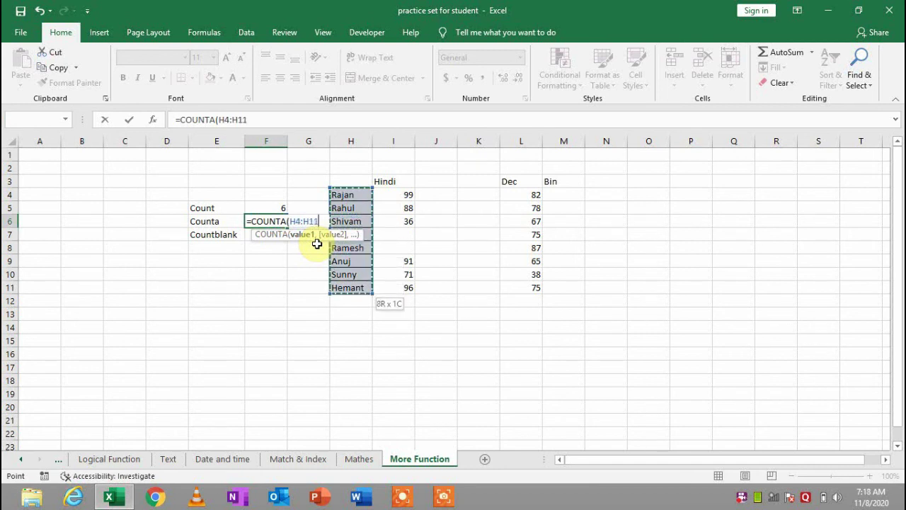
key(shift+Right)
text())
key(Return)
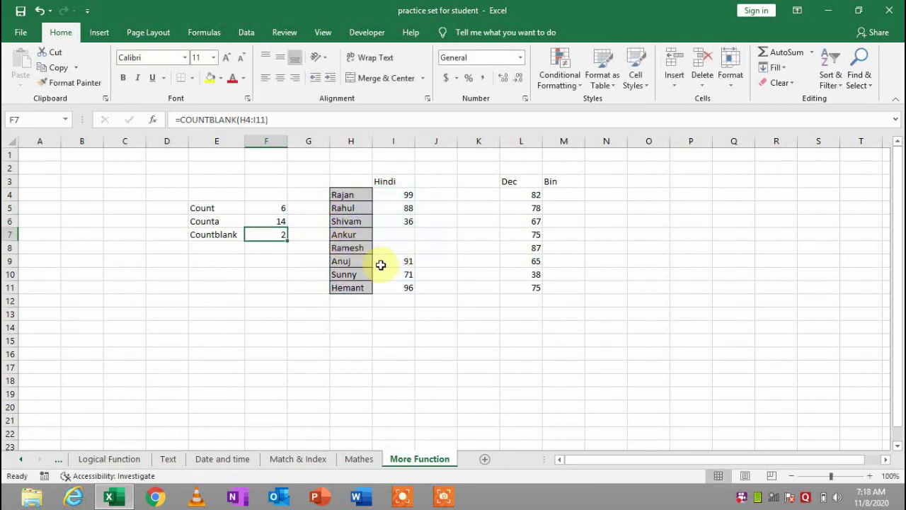
Compare counts by selecting the names H4:H11, the whole table and the empty marks I7:I8
drag(360, 192, 353, 285)
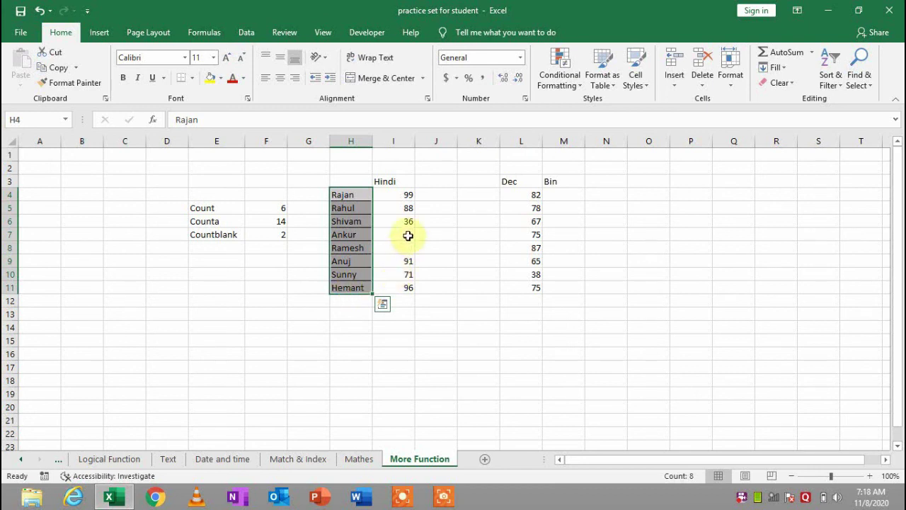
click(405, 194)
drag(367, 190, 364, 282)
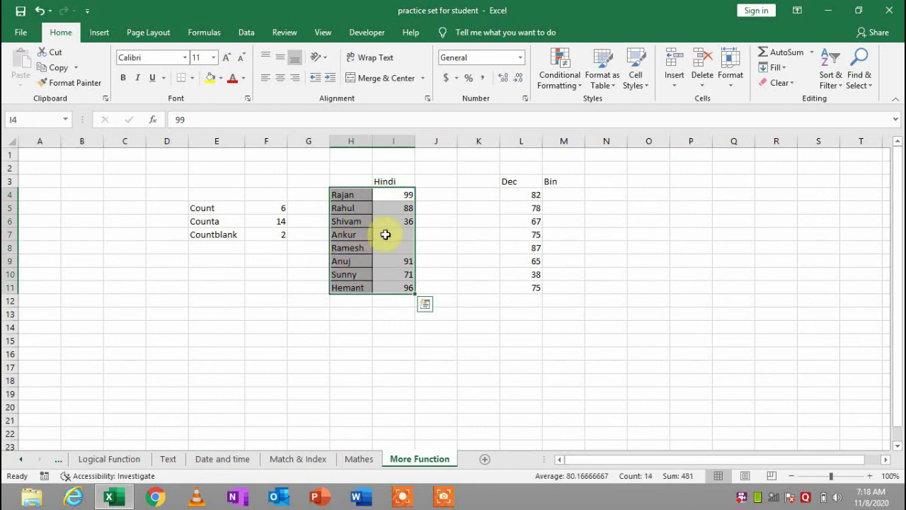
drag(385, 236, 390, 249)
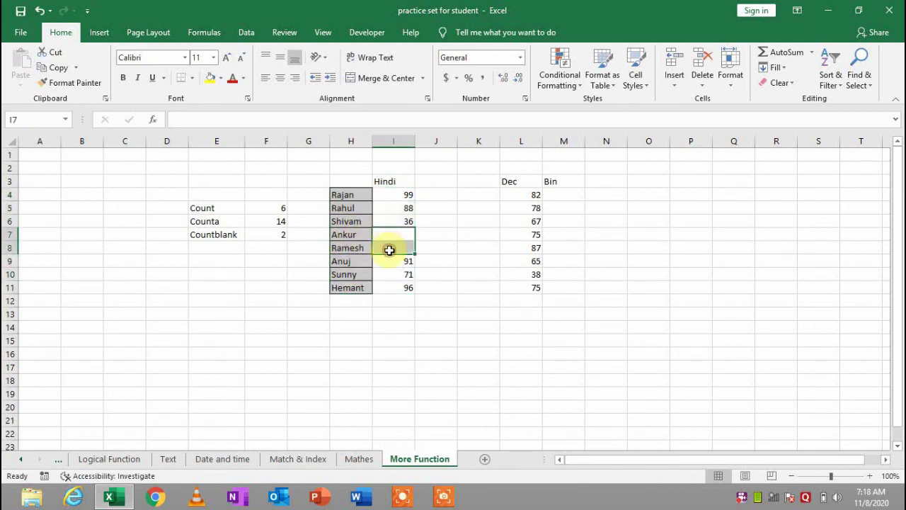
click(279, 232)
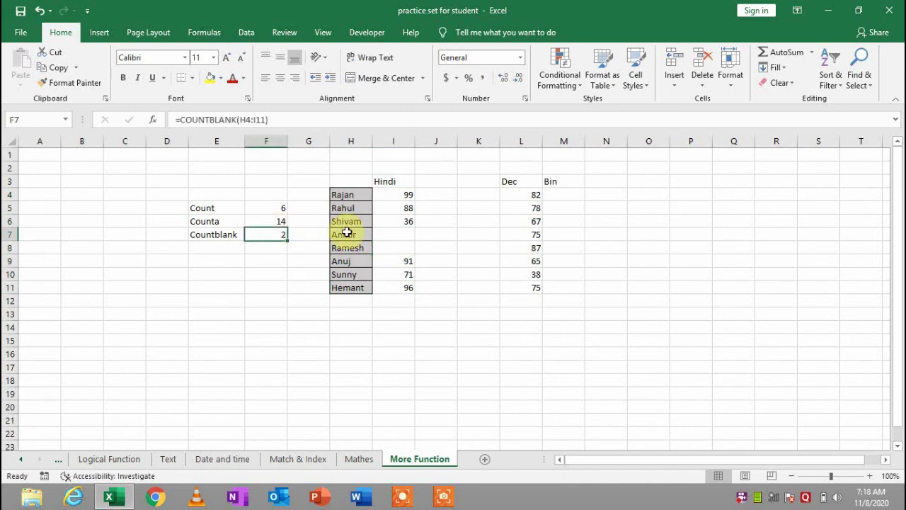
Enter =COUNTBLANK(H4:I11) in F7 so it counts the 2 empty cells
text(=)
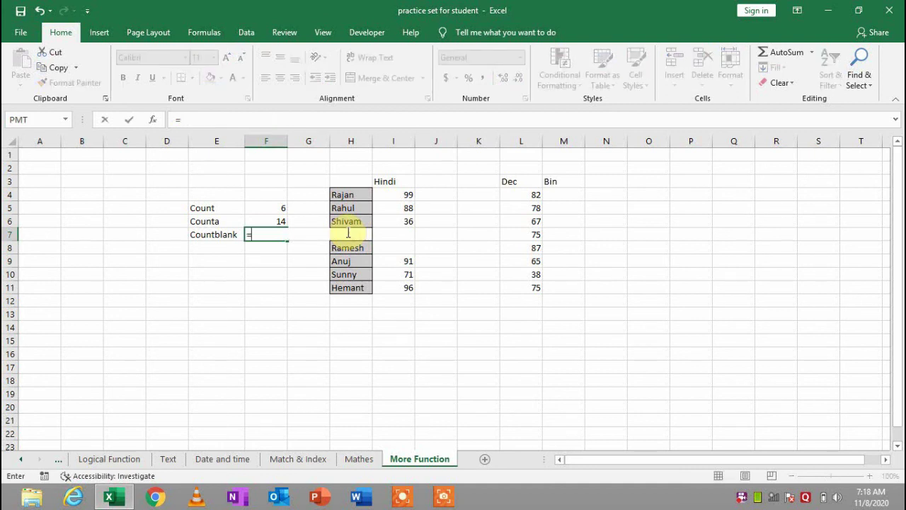
text(cu)
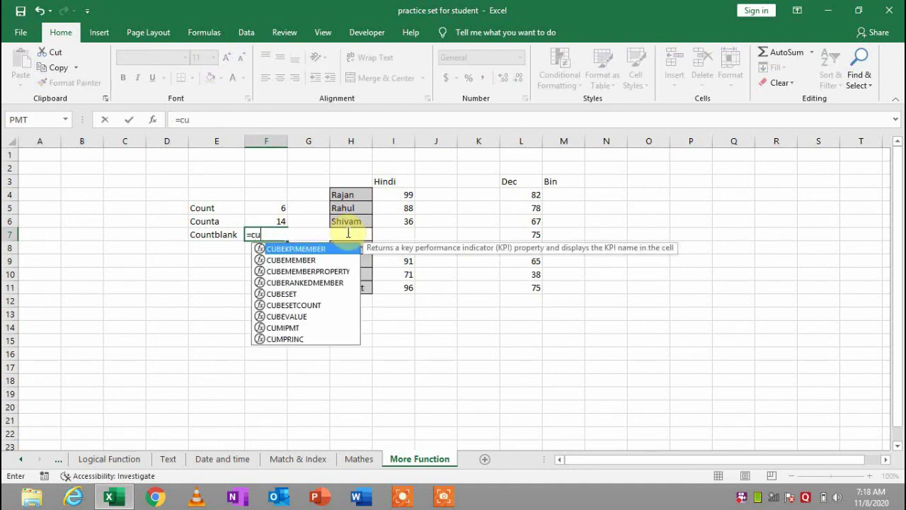
key(BackSpace)
text(ountbla)
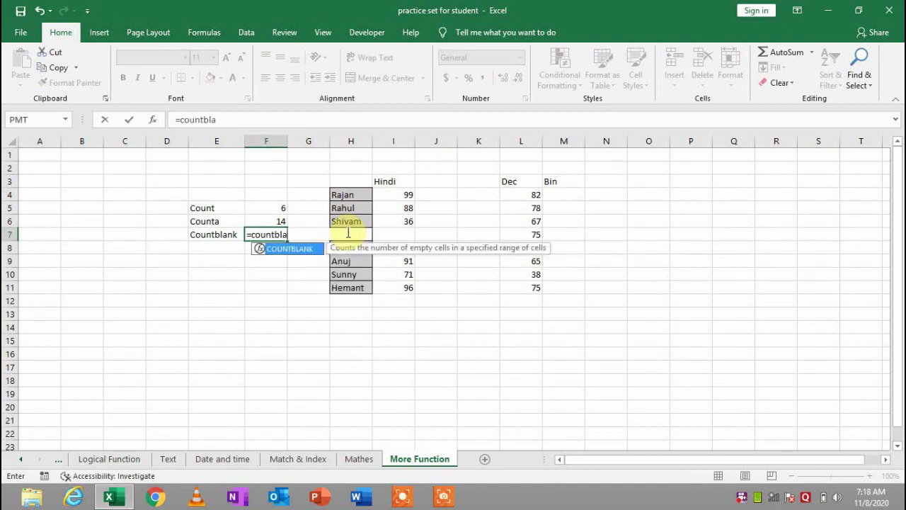
key(Tab)
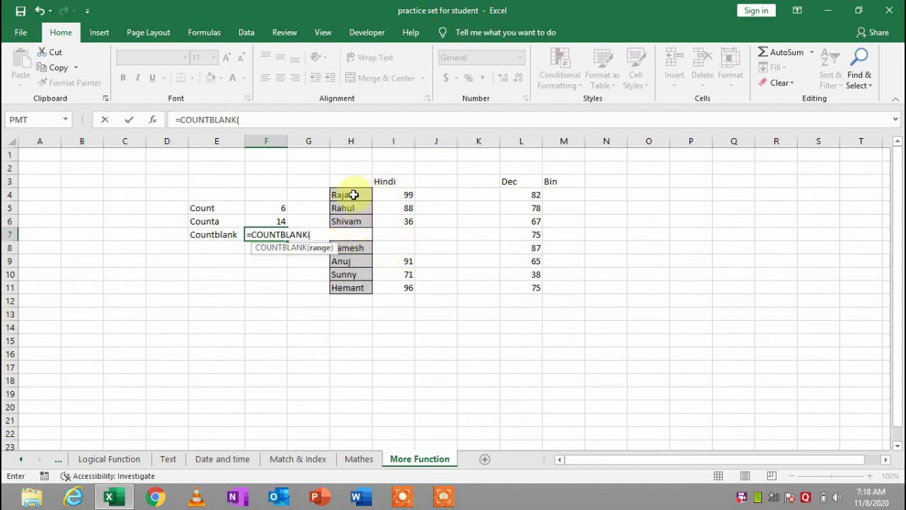
drag(354, 195, 404, 289)
key(Return)
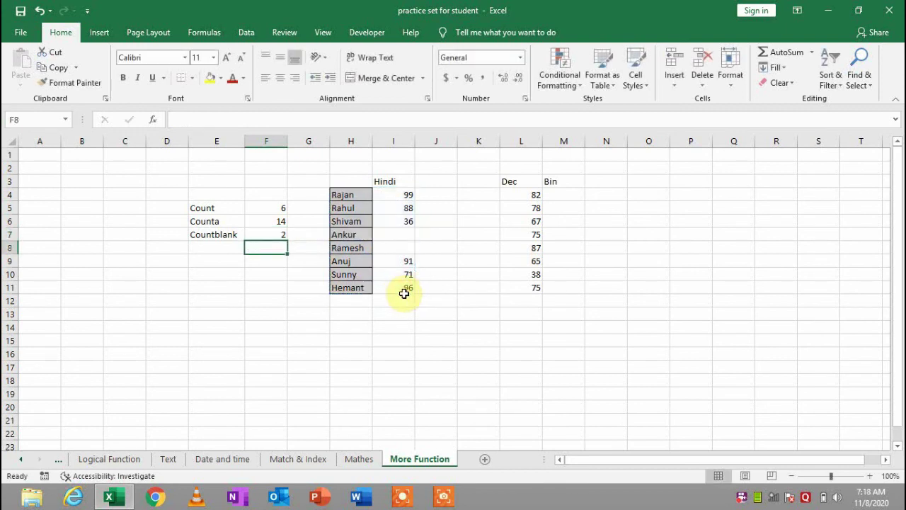
click(308, 303)
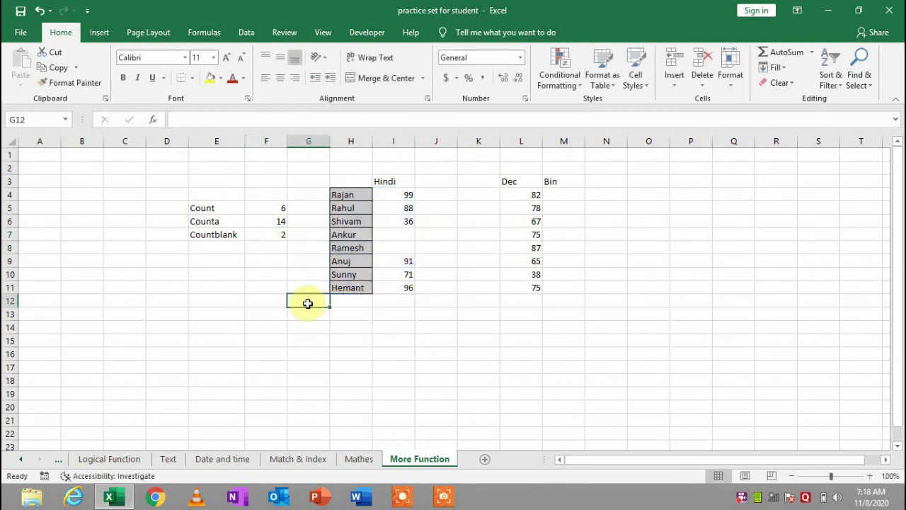
click(210, 37)
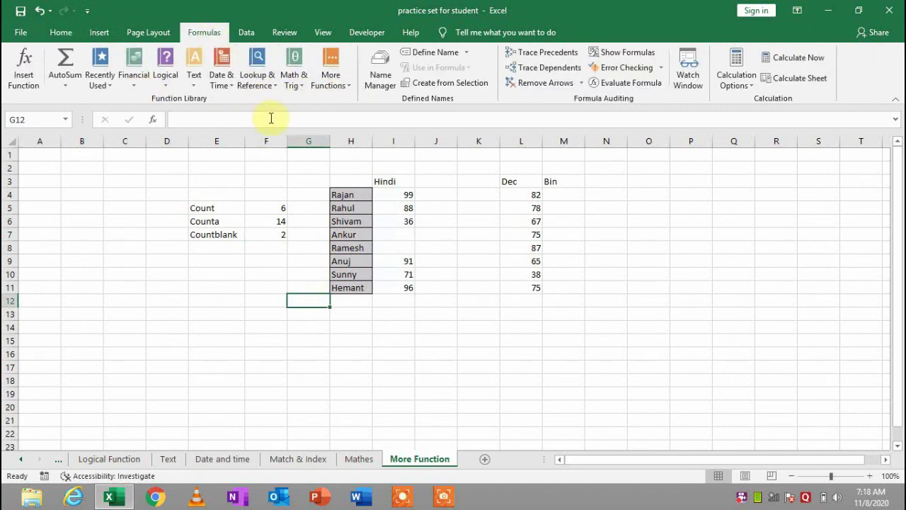
click(254, 220)
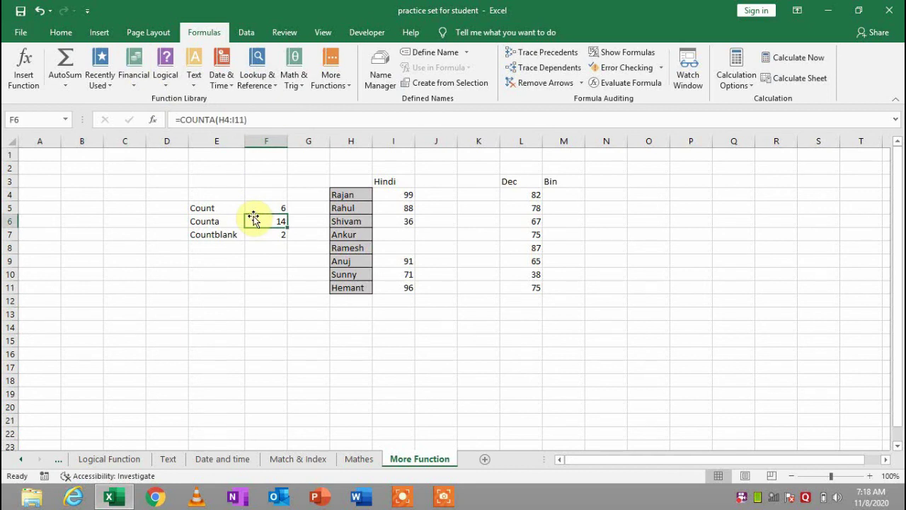
click(747, 502)
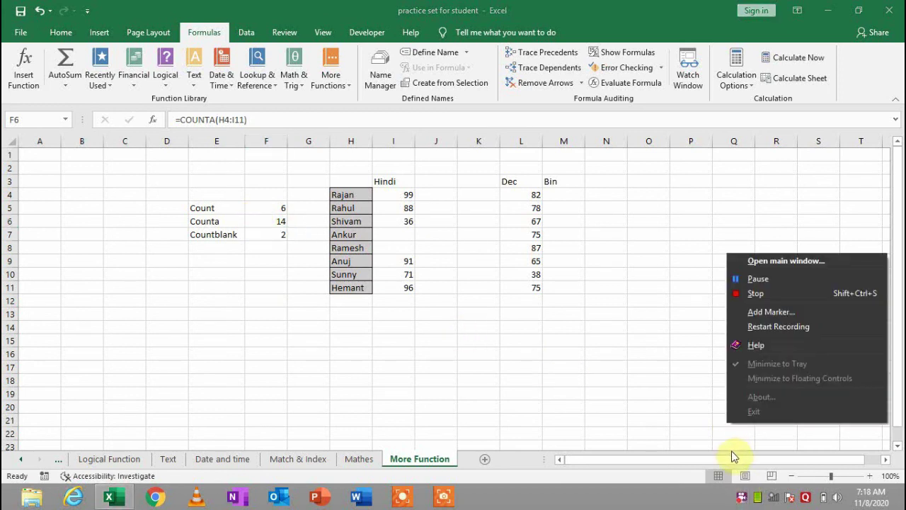